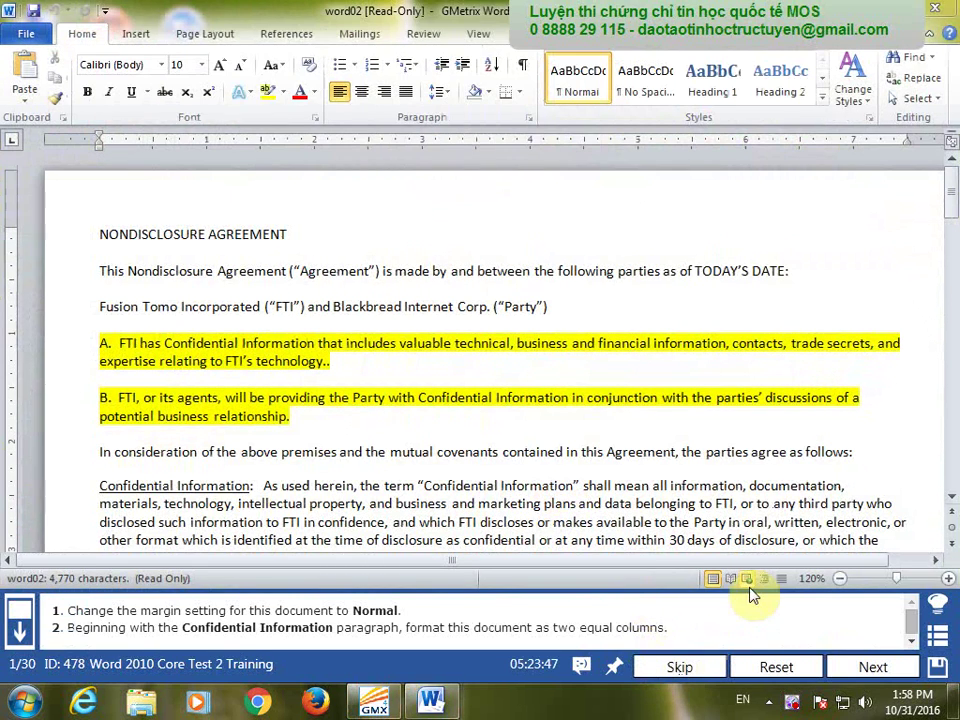
# Apply Normal margins to the document.
pyautogui.click(196, 33)
pyautogui.click(112, 100)
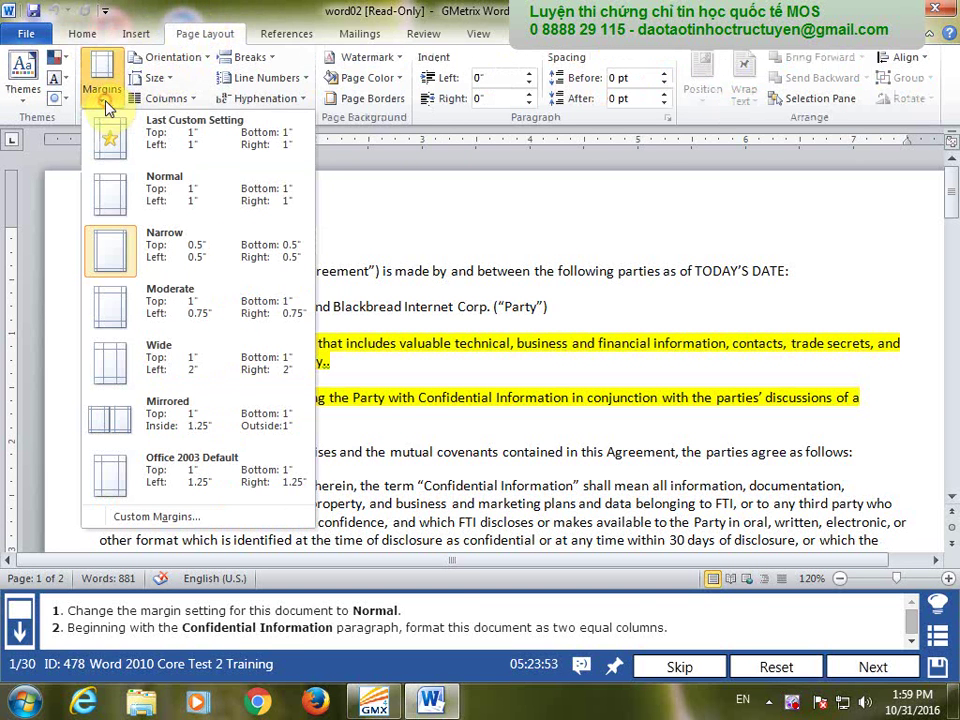
pyautogui.click(157, 215)
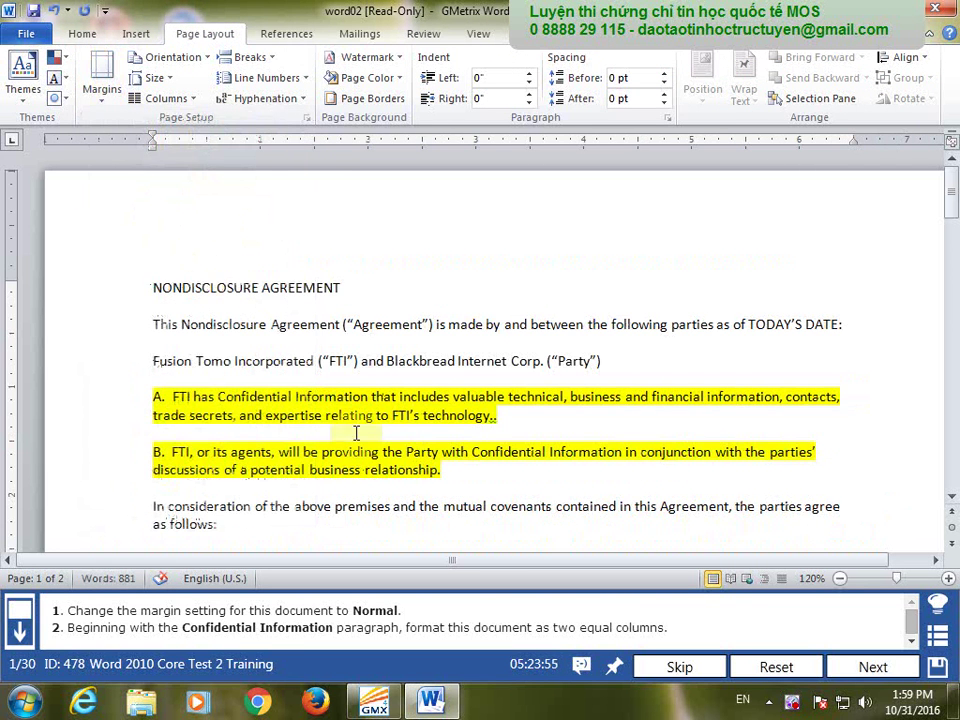
# Set the text from Confidential Information to the end in two equal columns and submit.
pyautogui.click(526, 510)
pyautogui.scroll(-5, 520, 520)
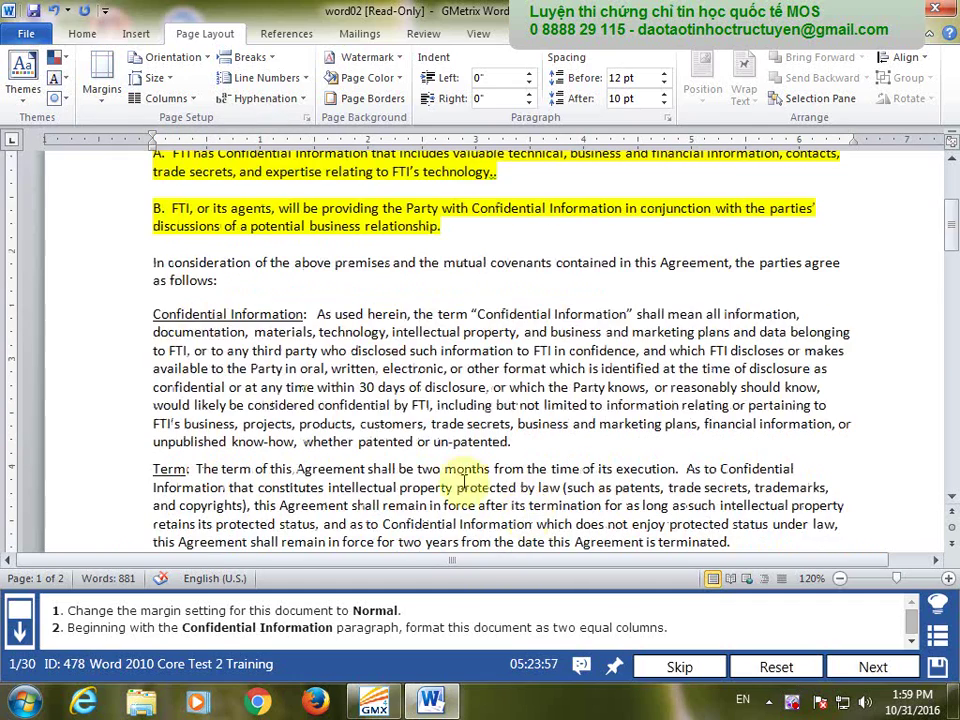
pyautogui.moveTo(152, 310); pyautogui.dragTo(359, 381)
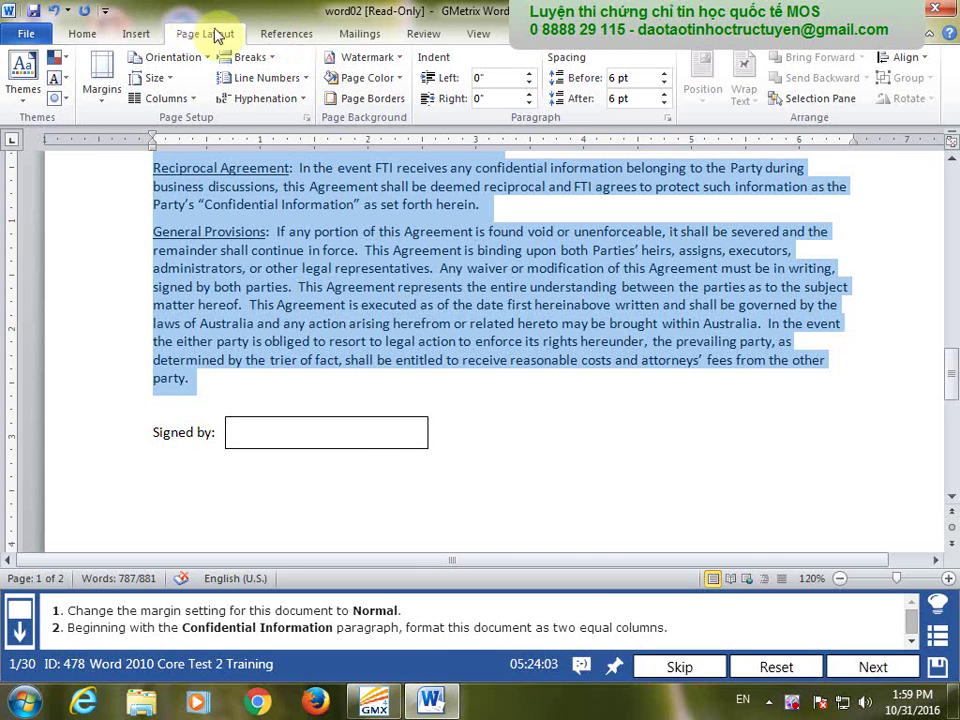
pyautogui.click(193, 97)
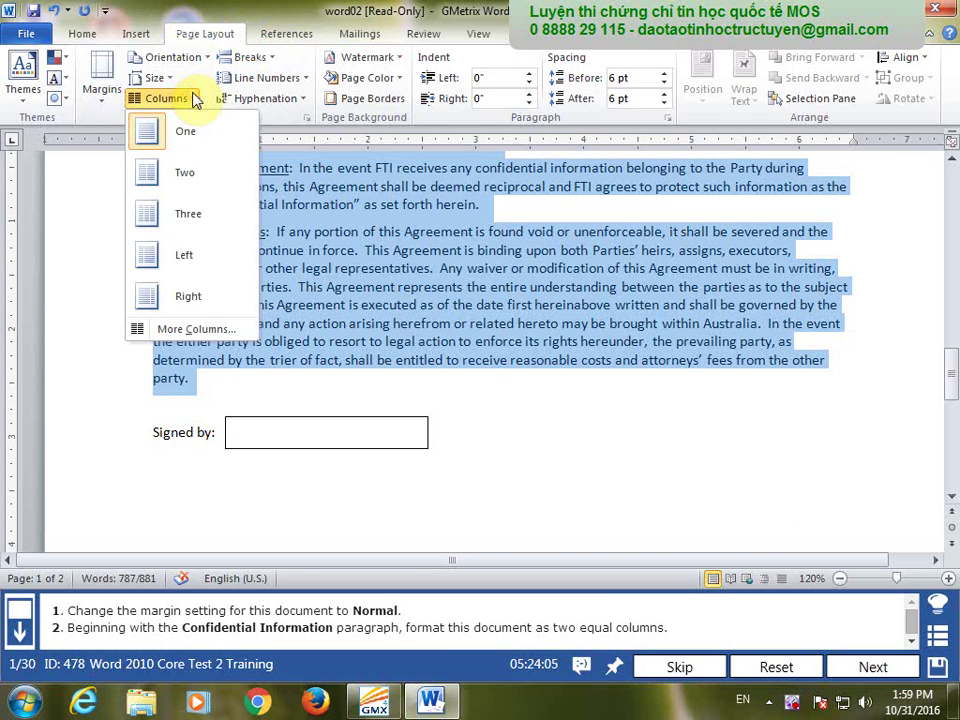
pyautogui.click(172, 190)
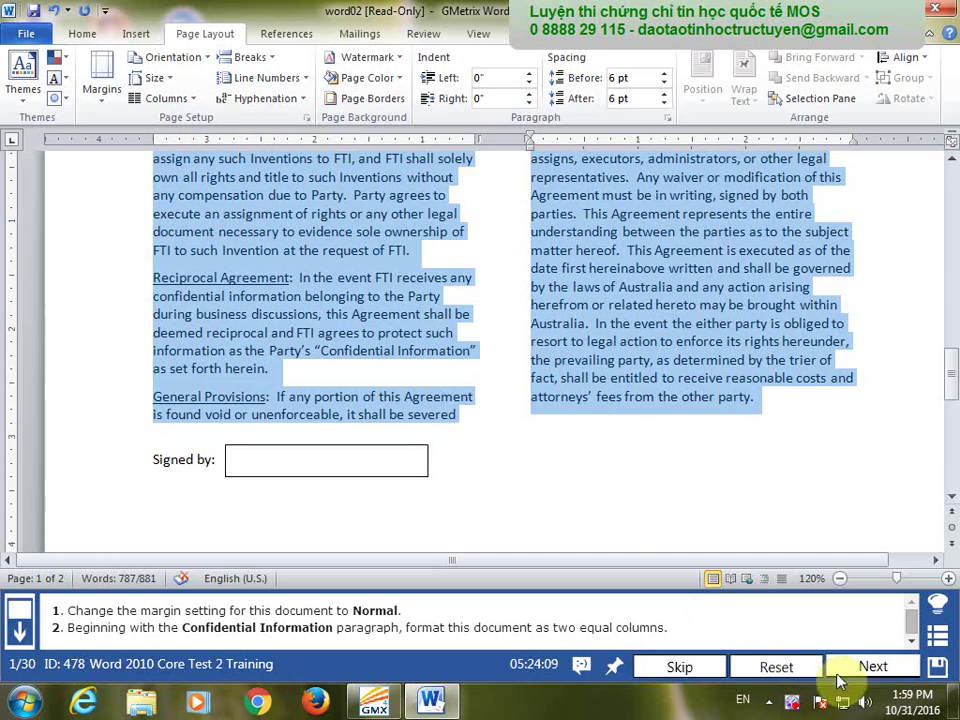
pyautogui.click(873, 675)
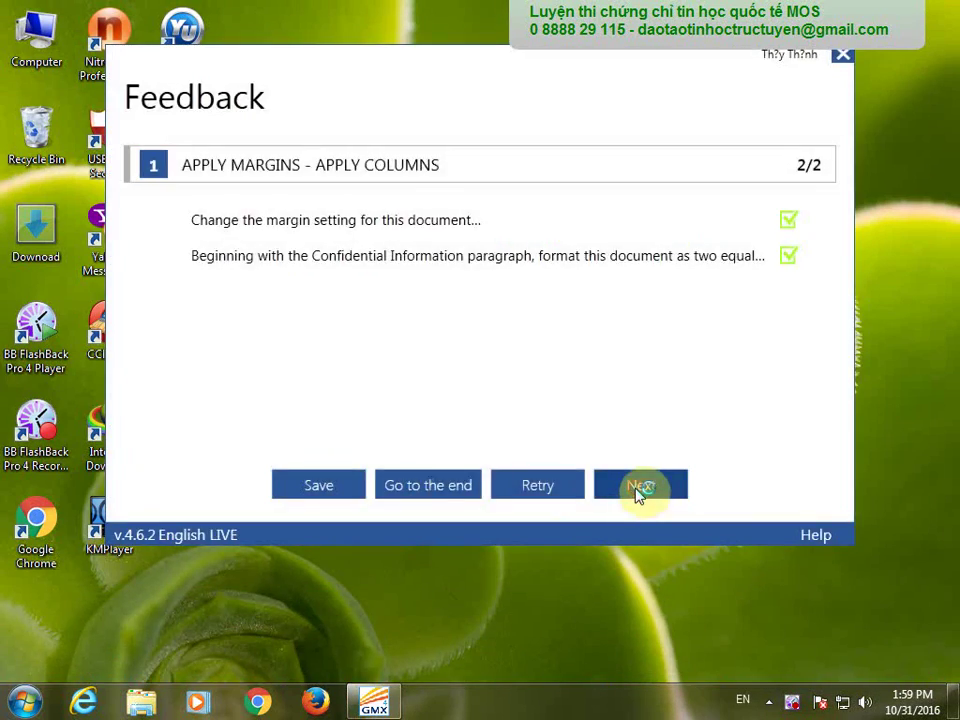
# Load the Apples task and switch its pages to Landscape orientation.
pyautogui.click(638, 488)
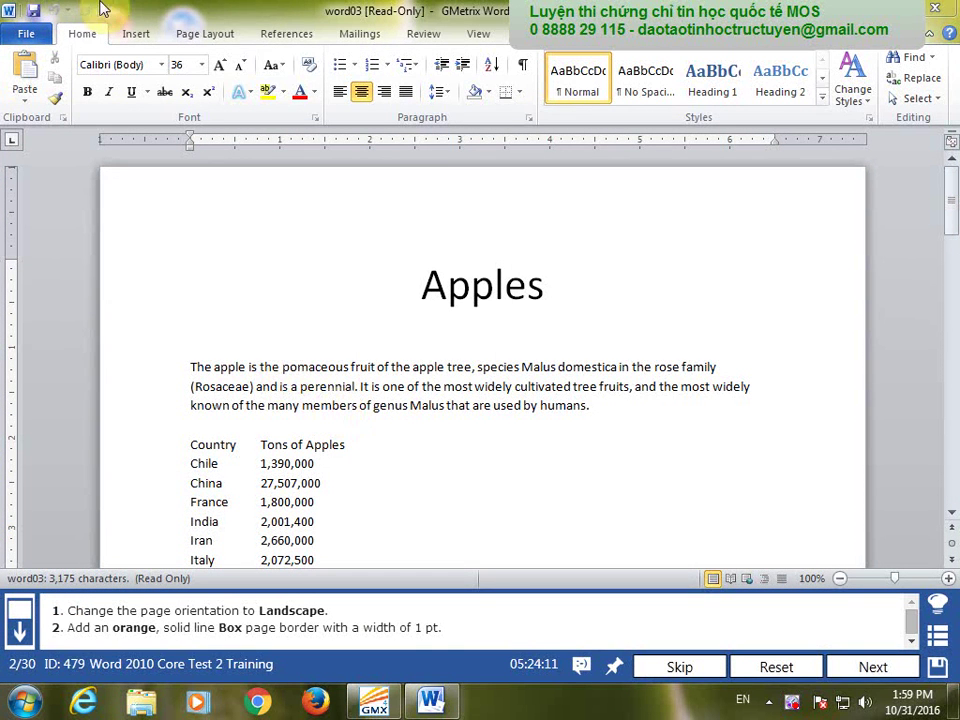
pyautogui.click(222, 35)
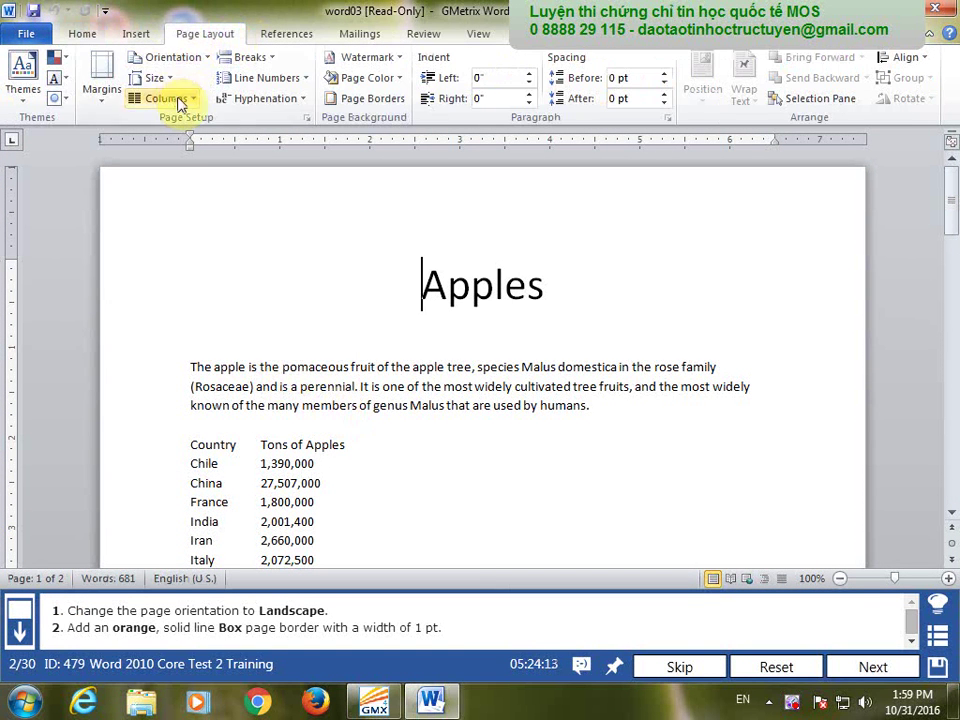
pyautogui.click(202, 58)
pyautogui.click(209, 133)
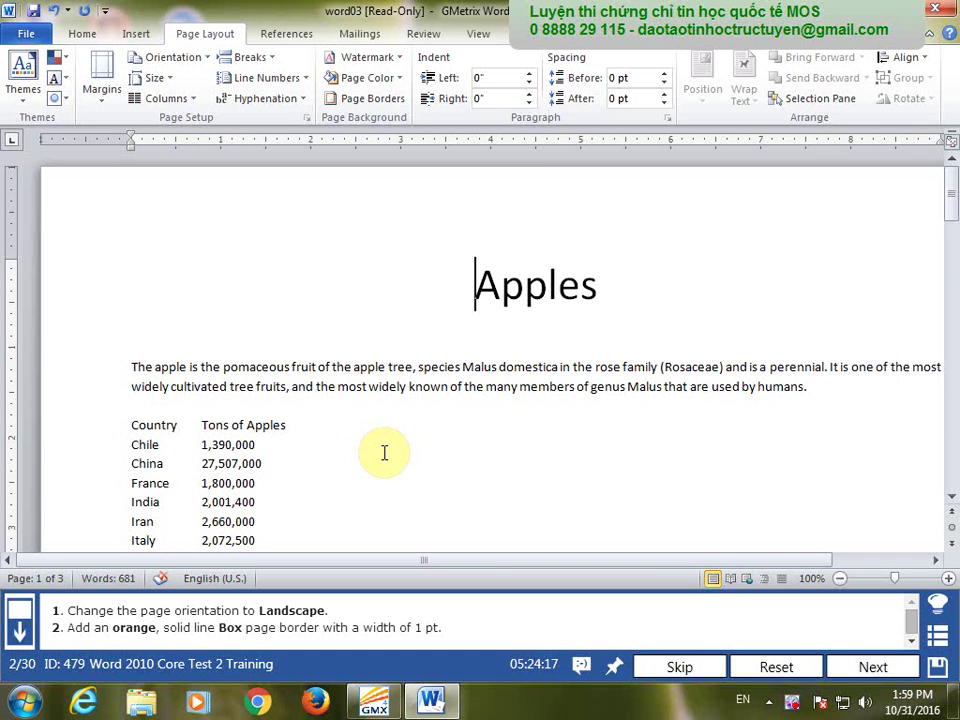
# Apply a 1 pt orange Box page border to the Apples pages, then submit task 2.
pyautogui.click(392, 99)
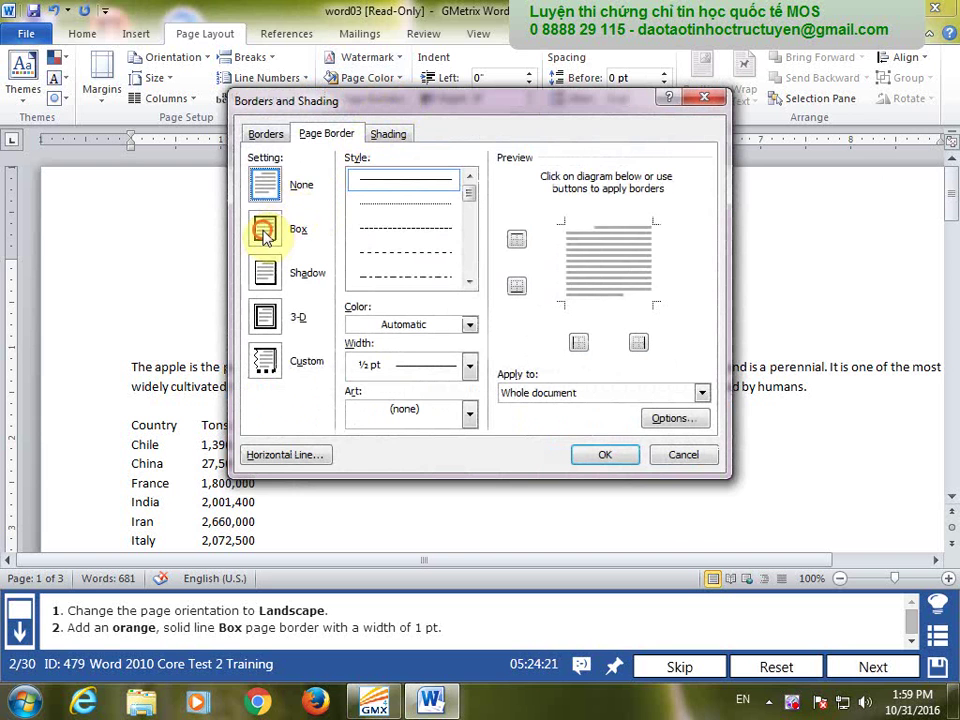
pyautogui.click(264, 231)
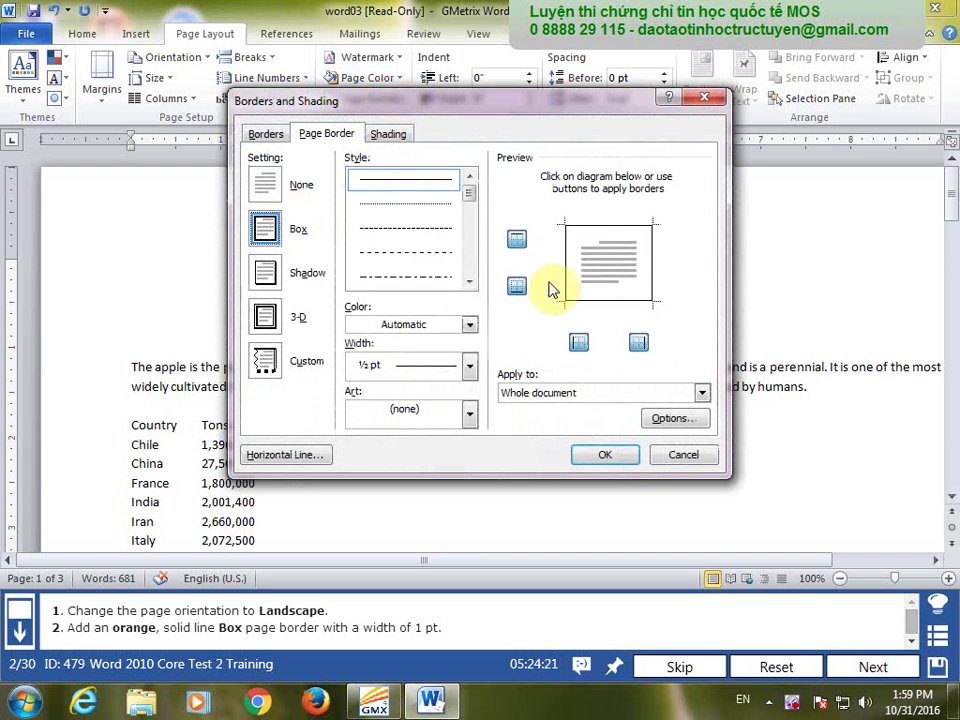
pyautogui.click(469, 366)
pyautogui.click(425, 220)
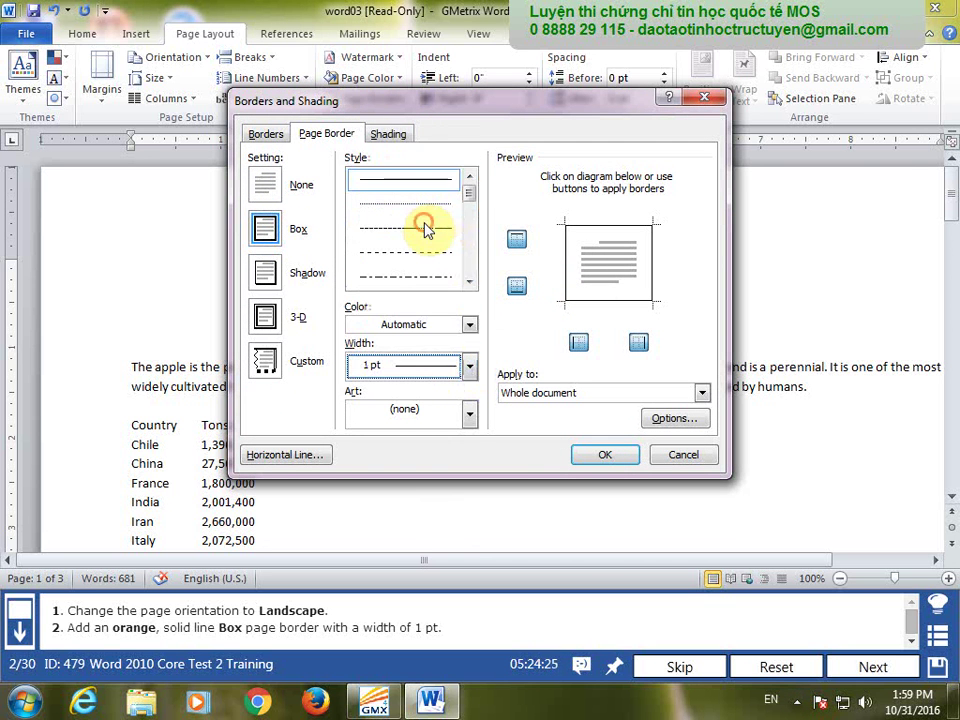
pyautogui.click(438, 324)
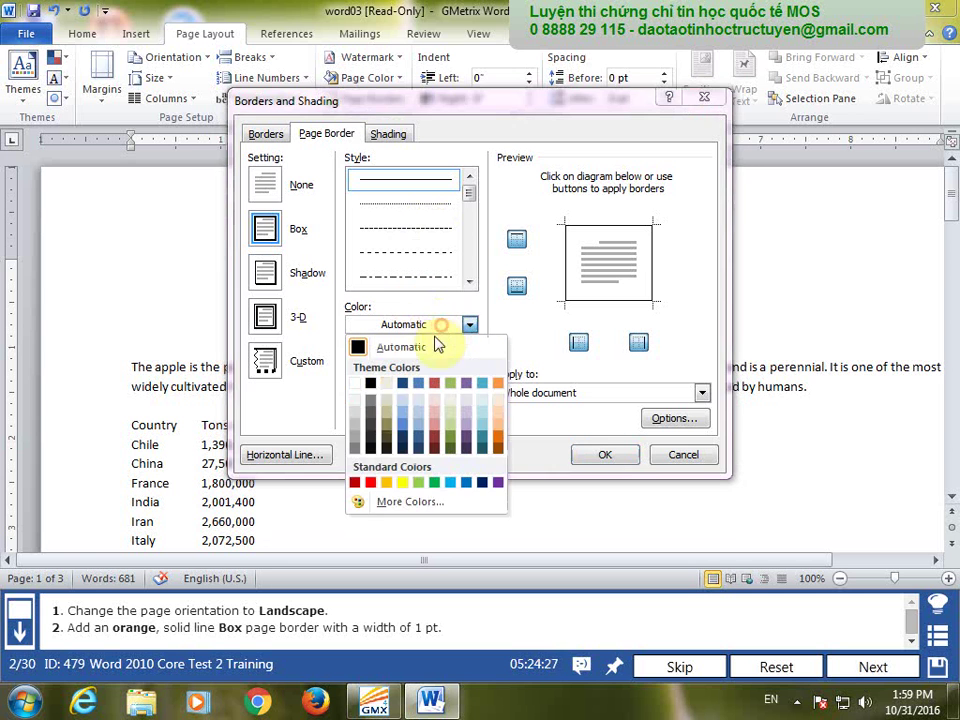
pyautogui.click(386, 484)
pyautogui.click(604, 454)
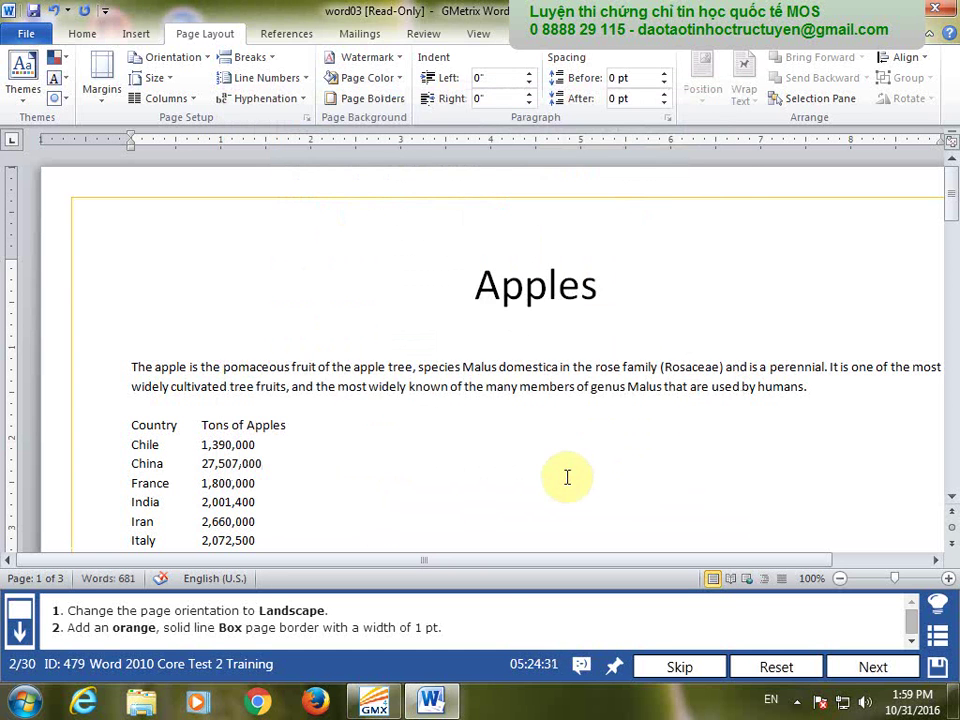
pyautogui.click(874, 666)
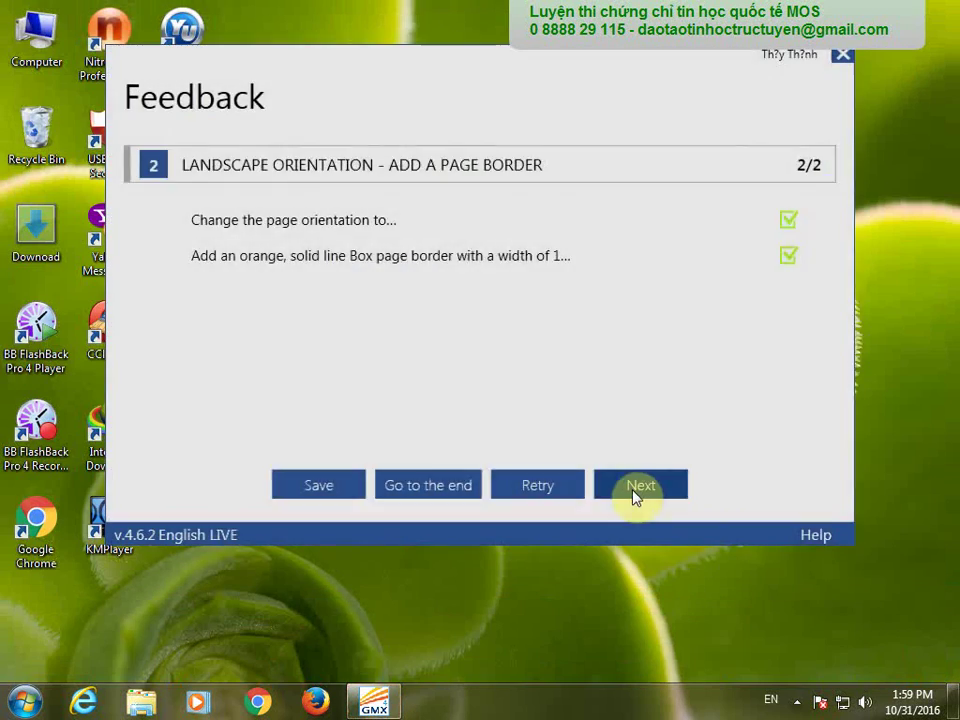
# Load task 3 and replace the FUSION TOMO BUSINESS PLAN title with the Title document property.
pyautogui.click(636, 488)
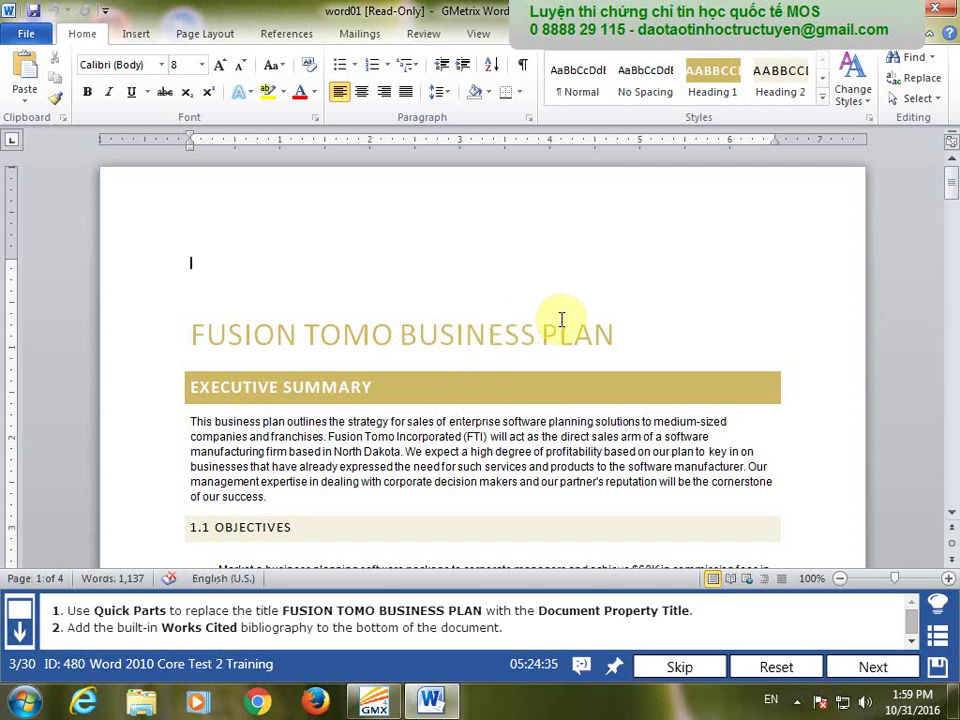
pyautogui.moveTo(621, 333)
pyautogui.mouseDown()
pyautogui.moveTo(364, 311)
pyautogui.moveTo(253, 323)
pyautogui.mouseUp()
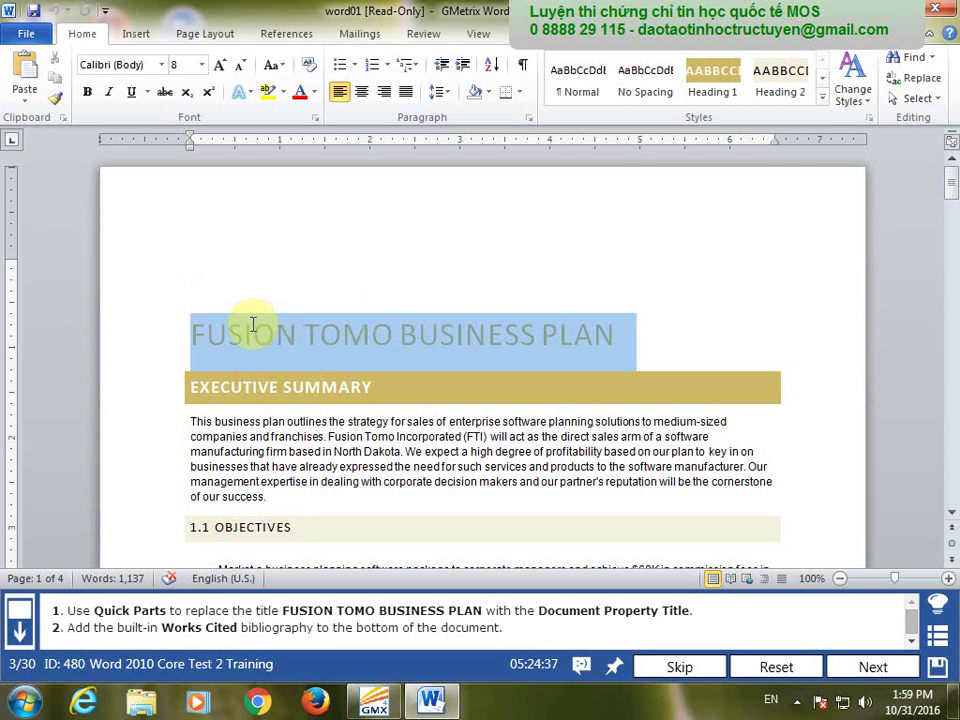
pyautogui.click(135, 33)
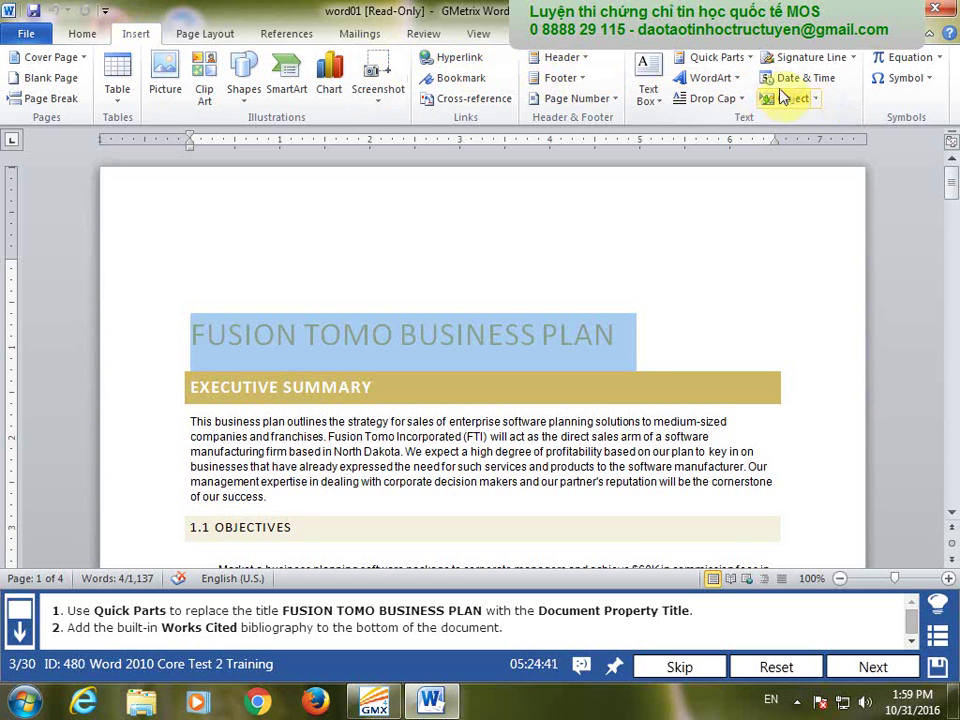
pyautogui.click(716, 57)
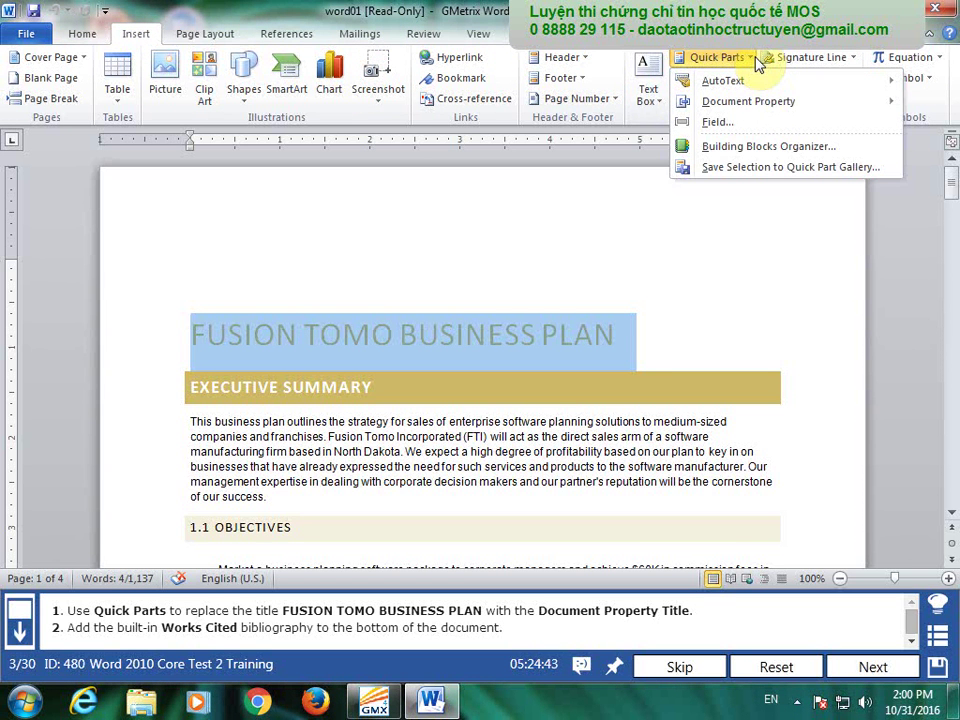
pyautogui.moveTo(748, 101)
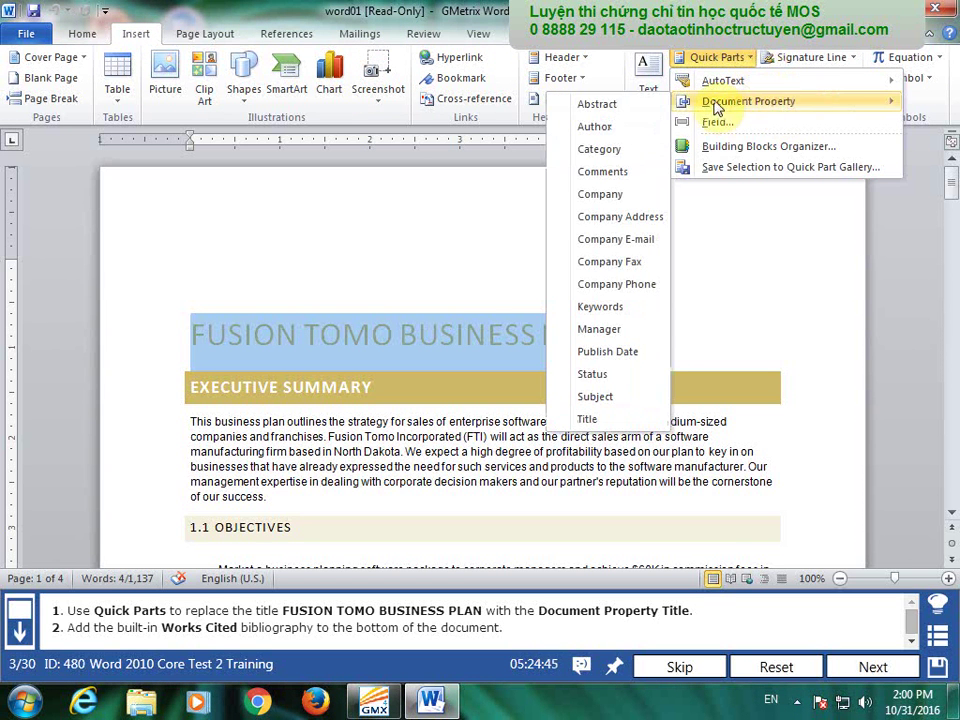
pyautogui.click(597, 418)
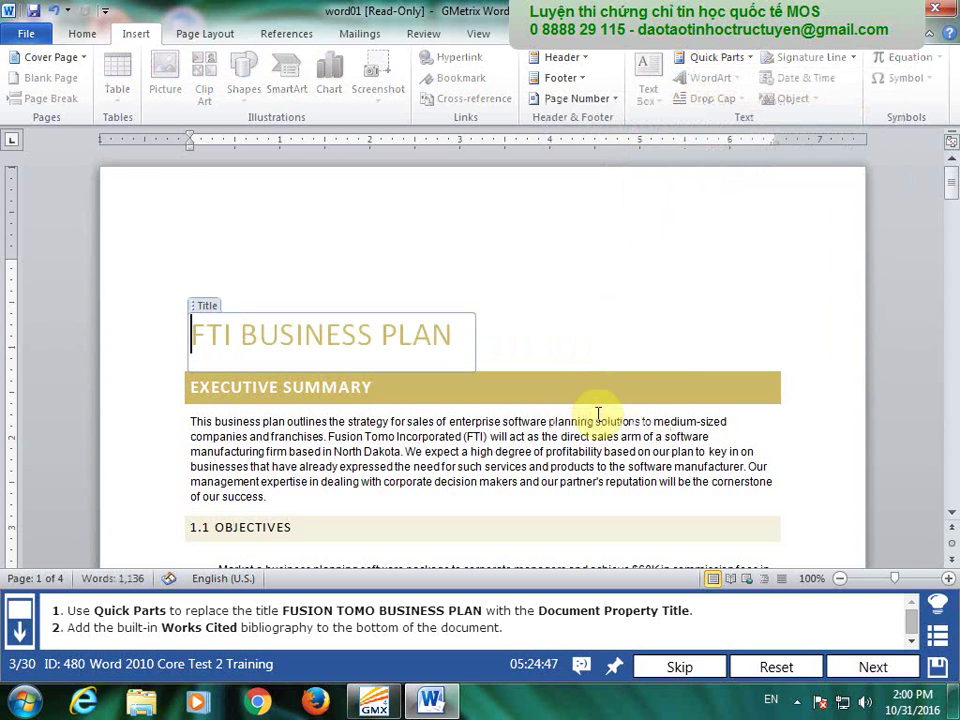
# Move the insertion point to the end of the business plan.
pyautogui.click(443, 480)
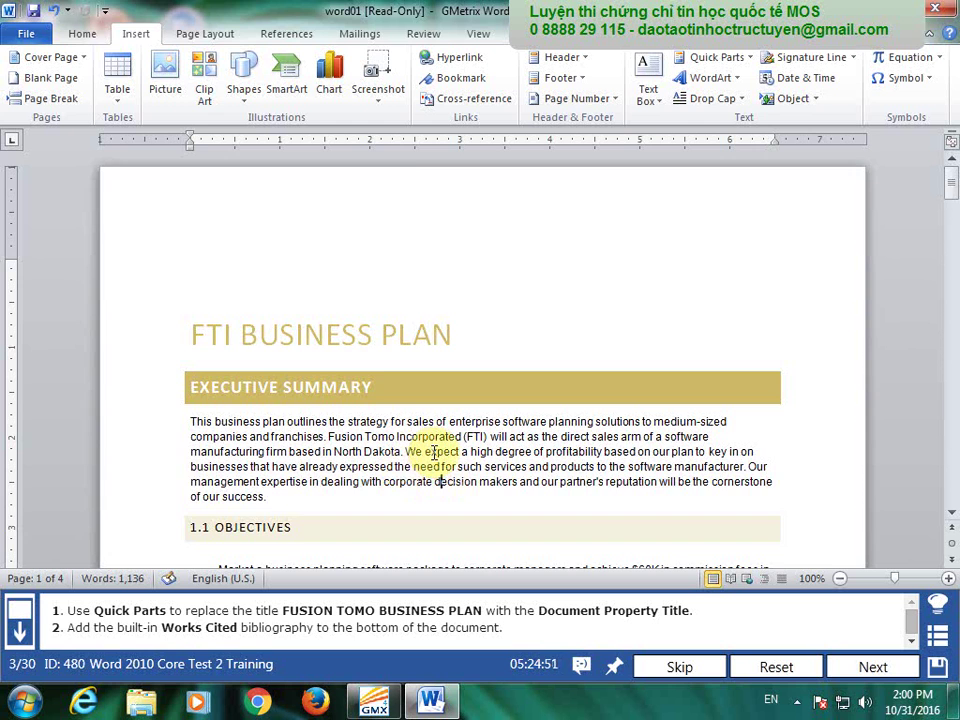
pyautogui.scroll(-2, 434, 452)
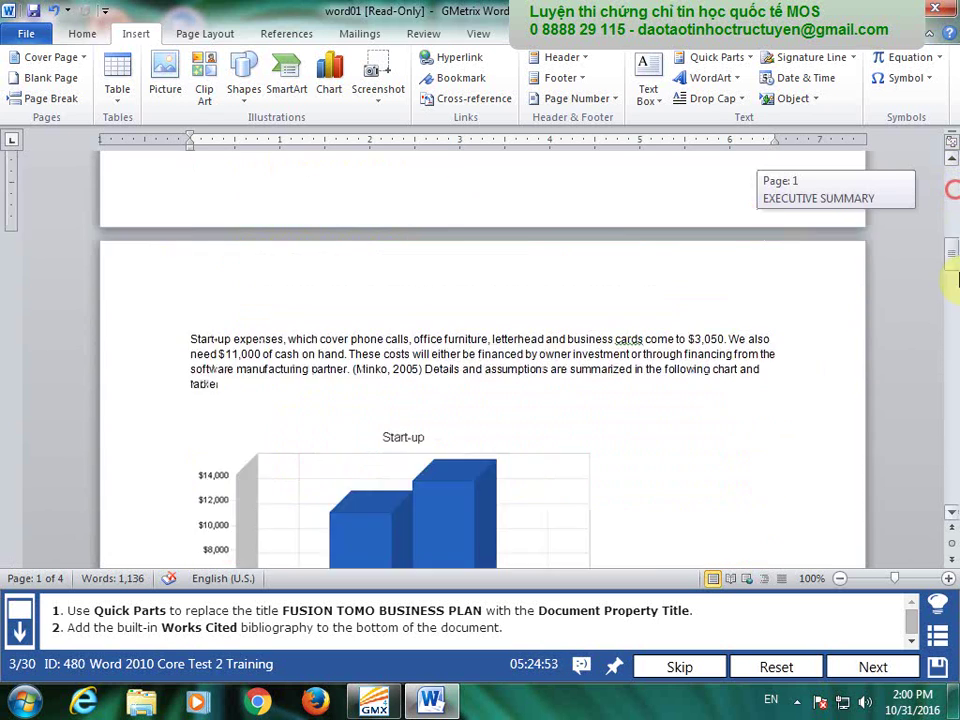
pyautogui.moveTo(952, 178); pyautogui.dragTo(952, 490)
pyautogui.click(446, 315)
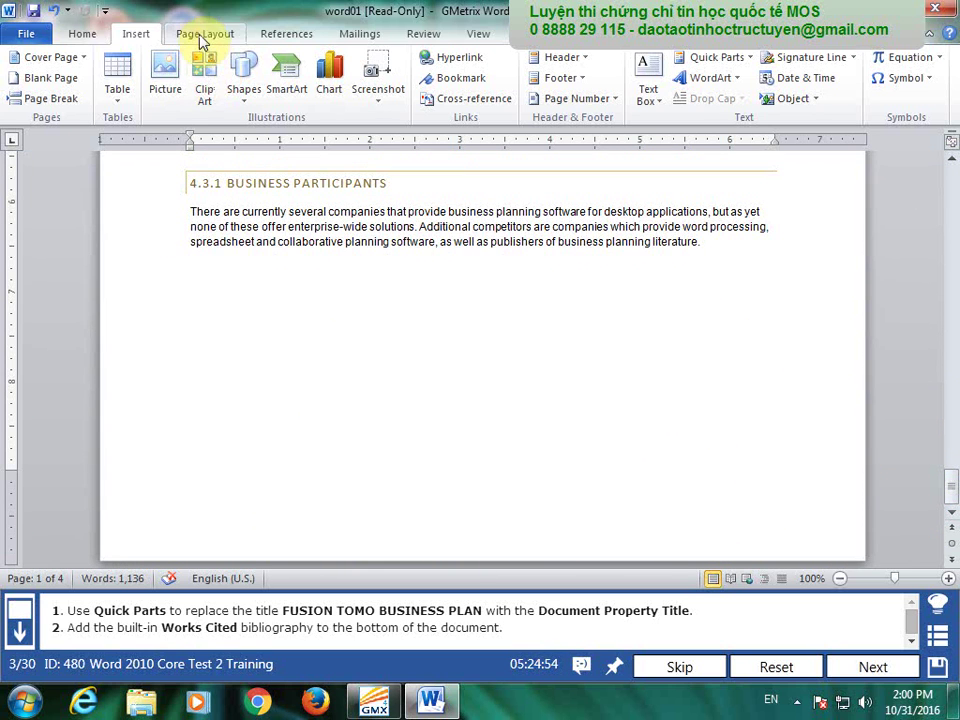
# Insert the built-in Works Cited bibliography, submit task 3 and load task 4.
pyautogui.click(300, 36)
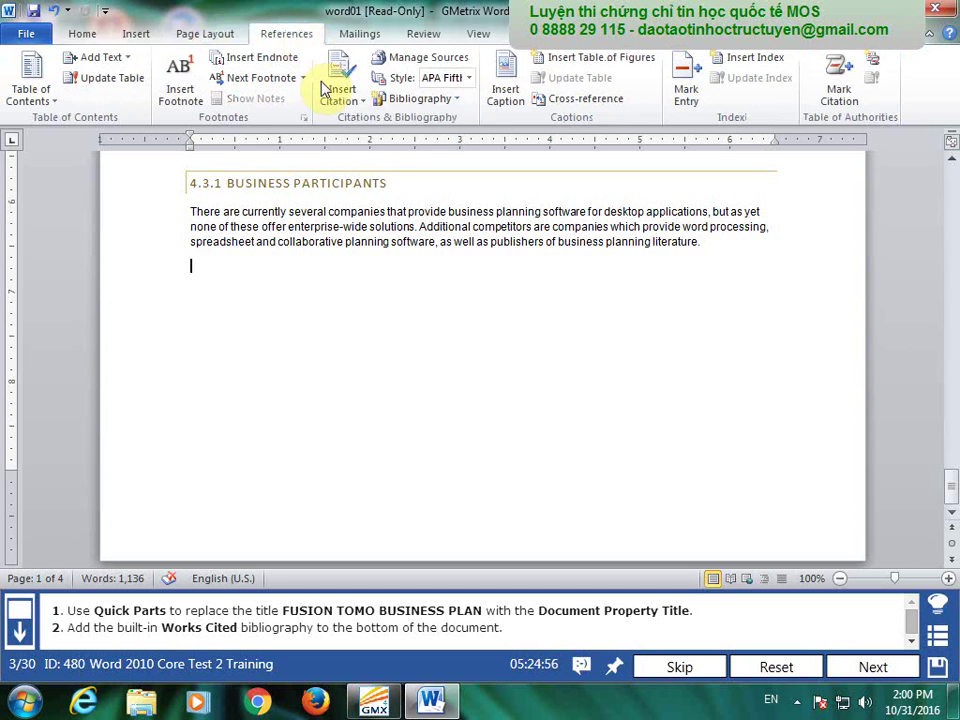
pyautogui.click(445, 98)
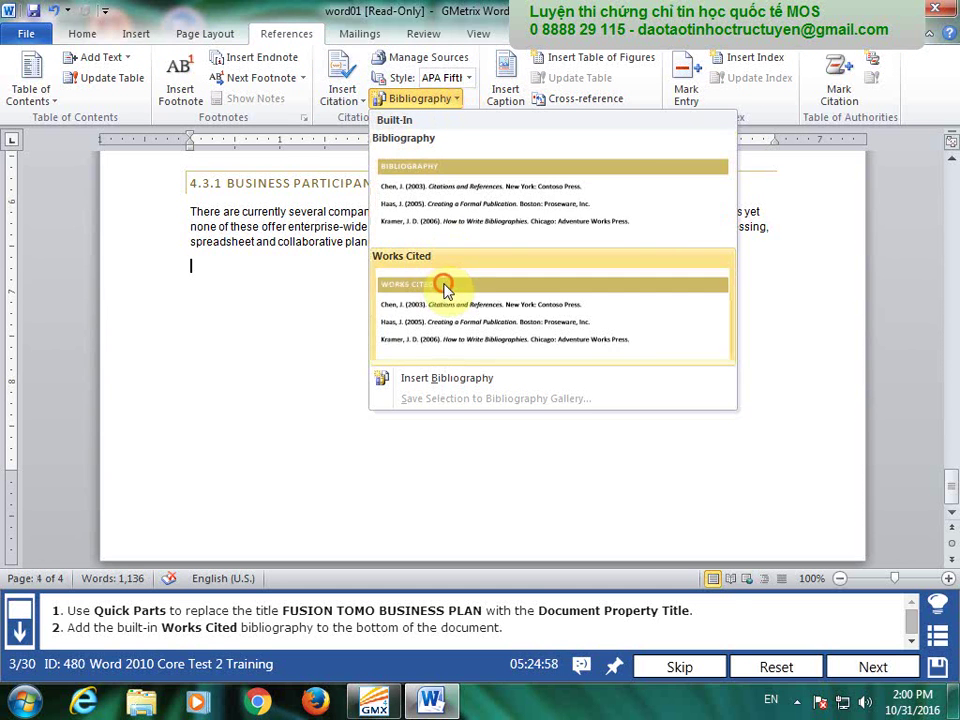
pyautogui.click(445, 287)
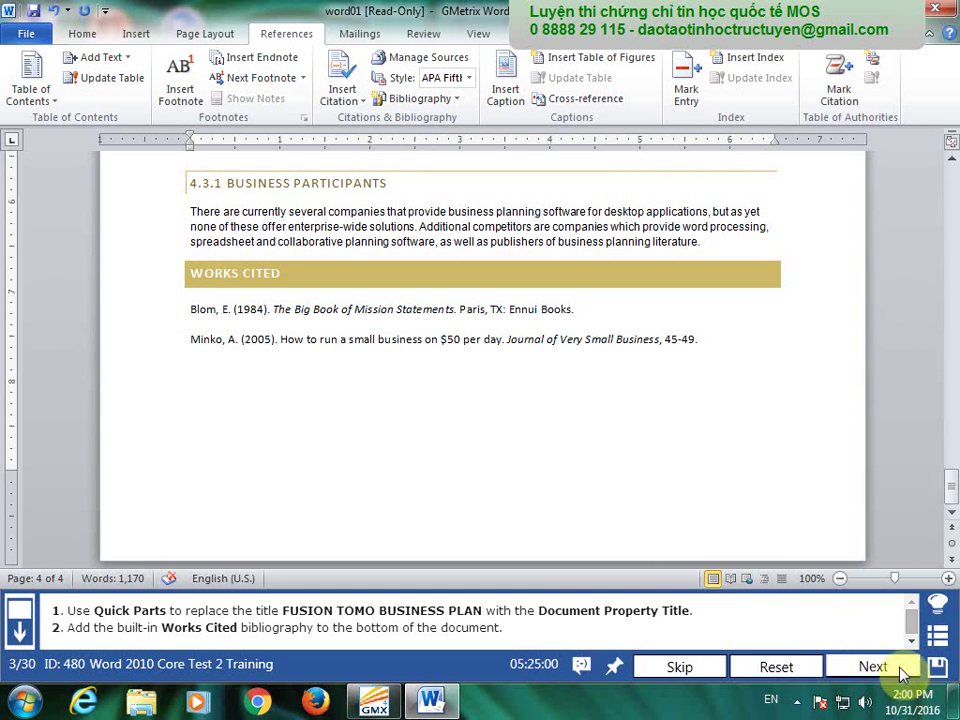
pyautogui.click(877, 666)
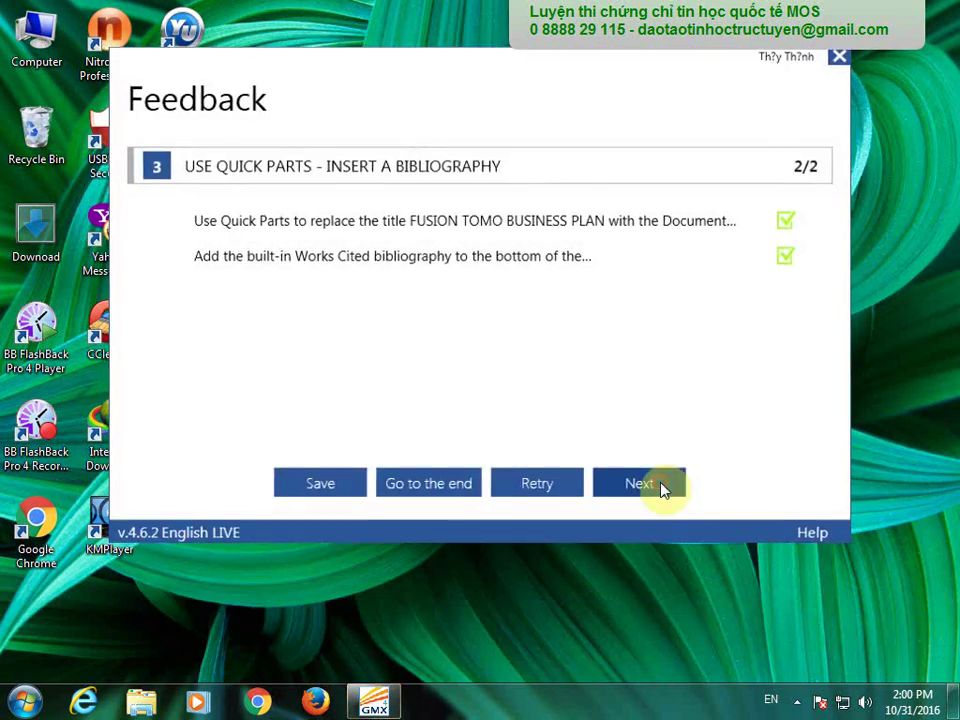
pyautogui.click(660, 485)
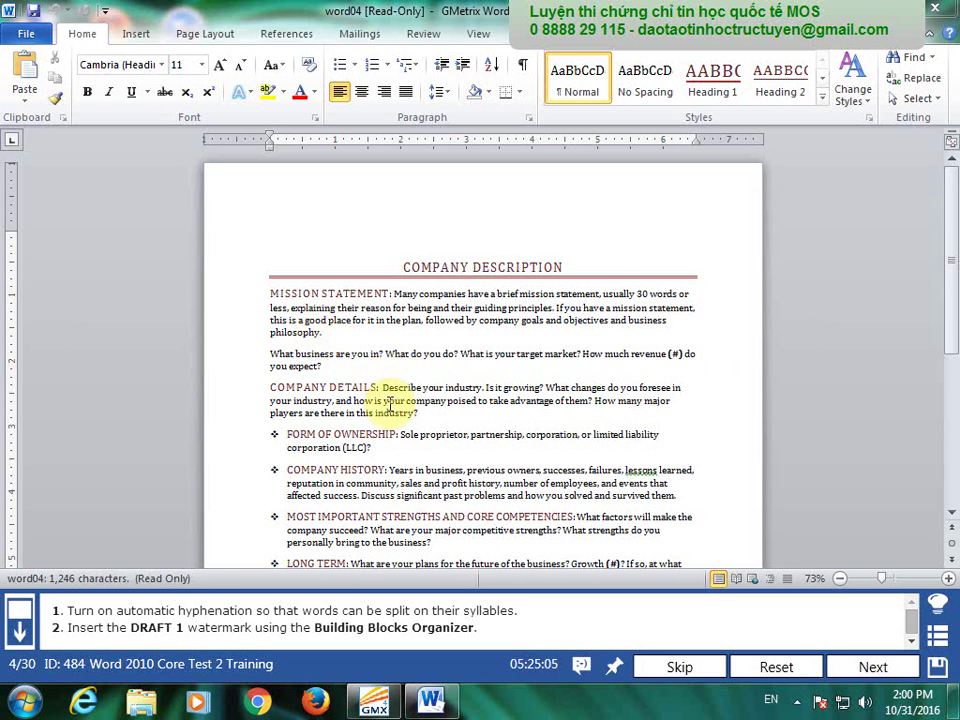
# Select the entire Company Description document and turn on Automatic hyphenation.
pyautogui.click(272, 293)
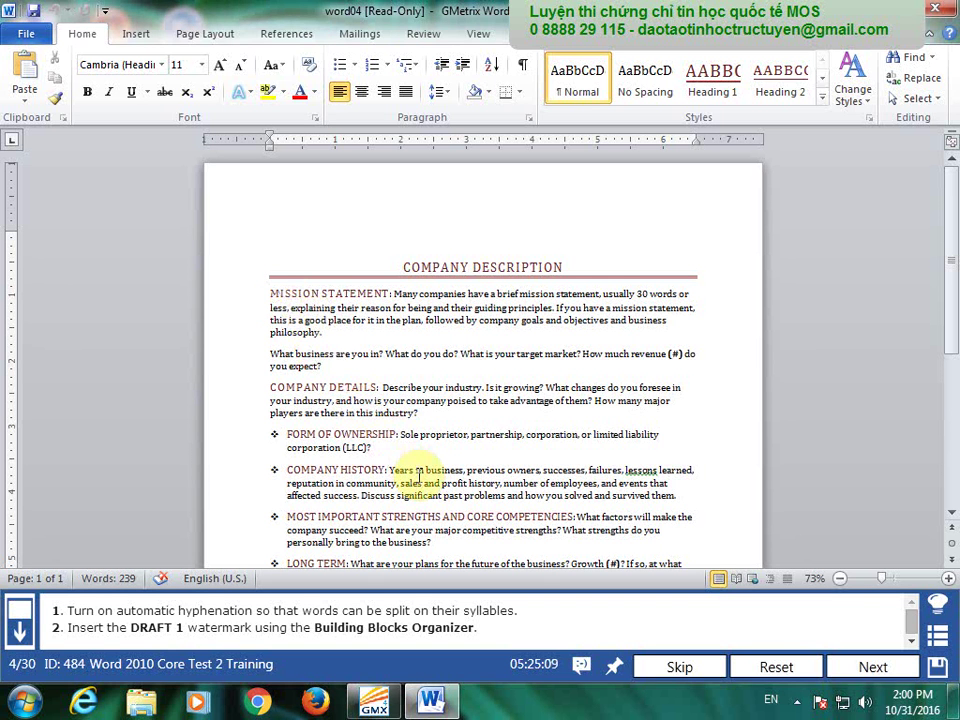
pyautogui.click(419, 458)
pyautogui.hotkey('ctrl', 'a')
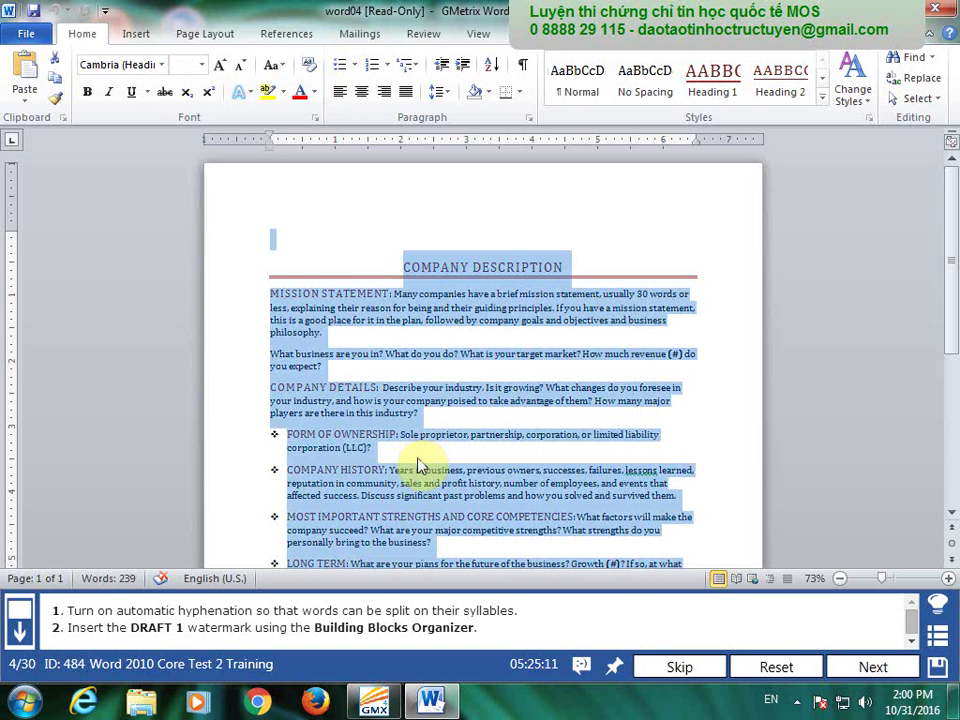
pyautogui.click(145, 36)
pyautogui.click(205, 33)
pyautogui.click(303, 100)
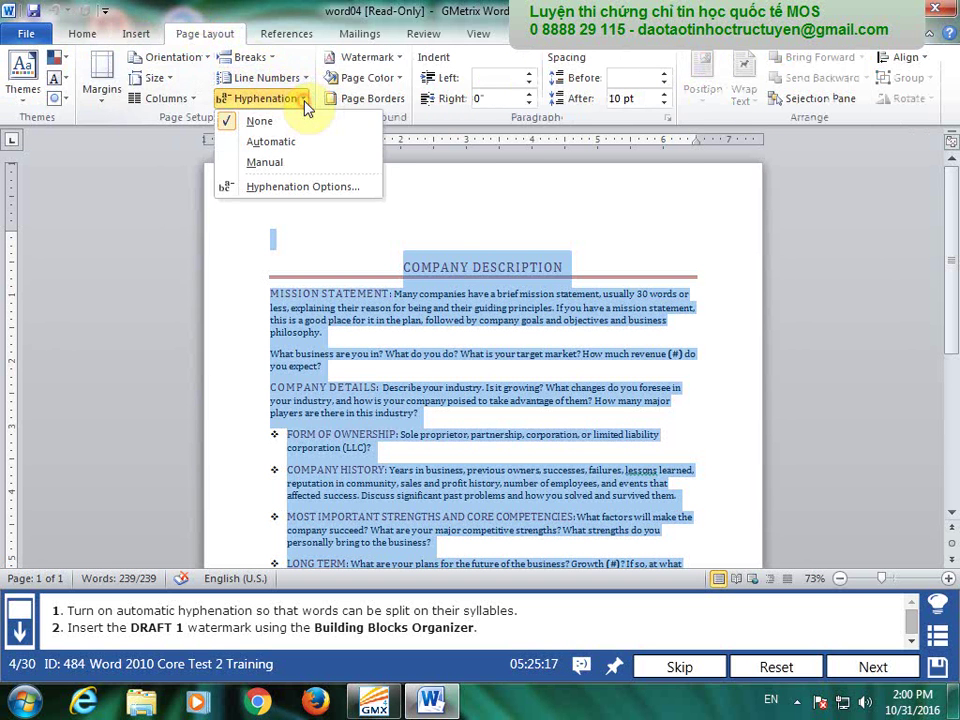
pyautogui.click(276, 143)
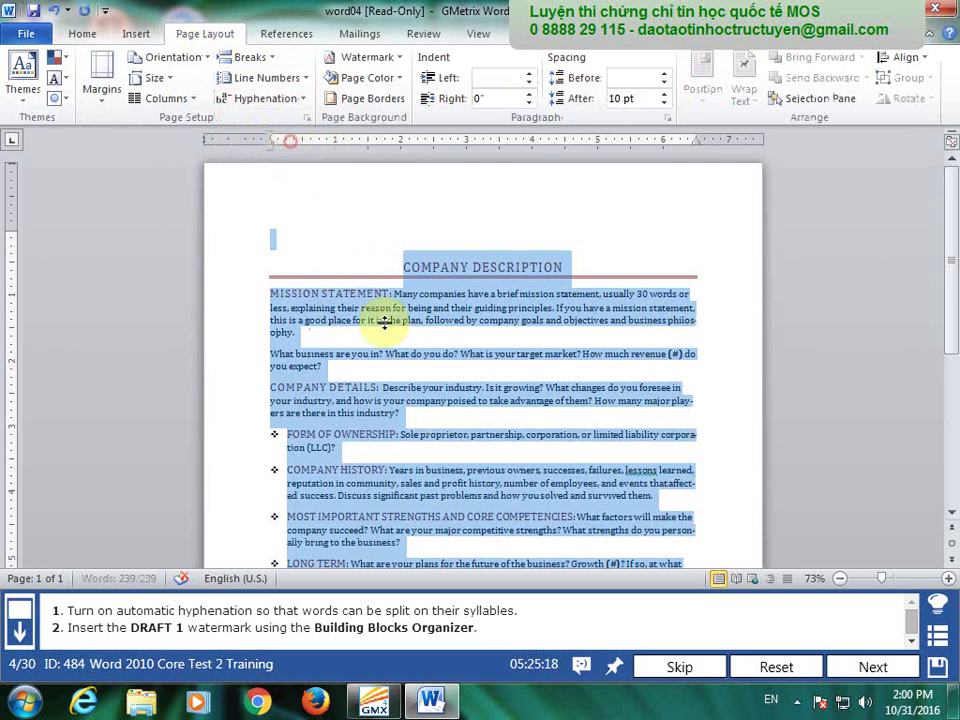
pyautogui.click(496, 435)
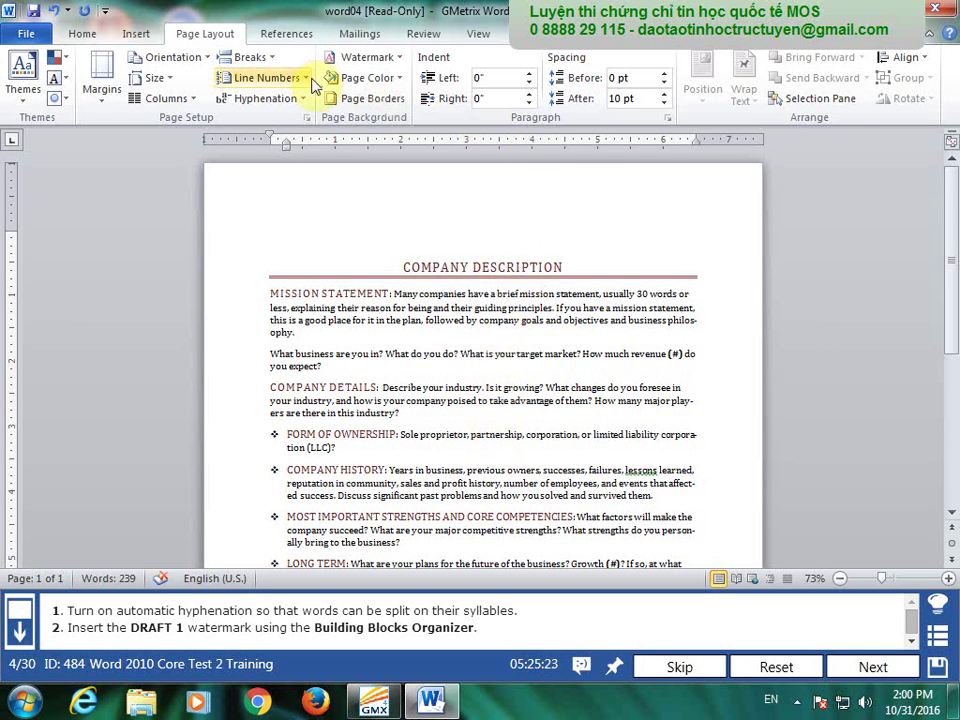
# Insert the DRAFT 1 watermark from the Building Blocks Organizer and submit task 4.
pyautogui.click(138, 30)
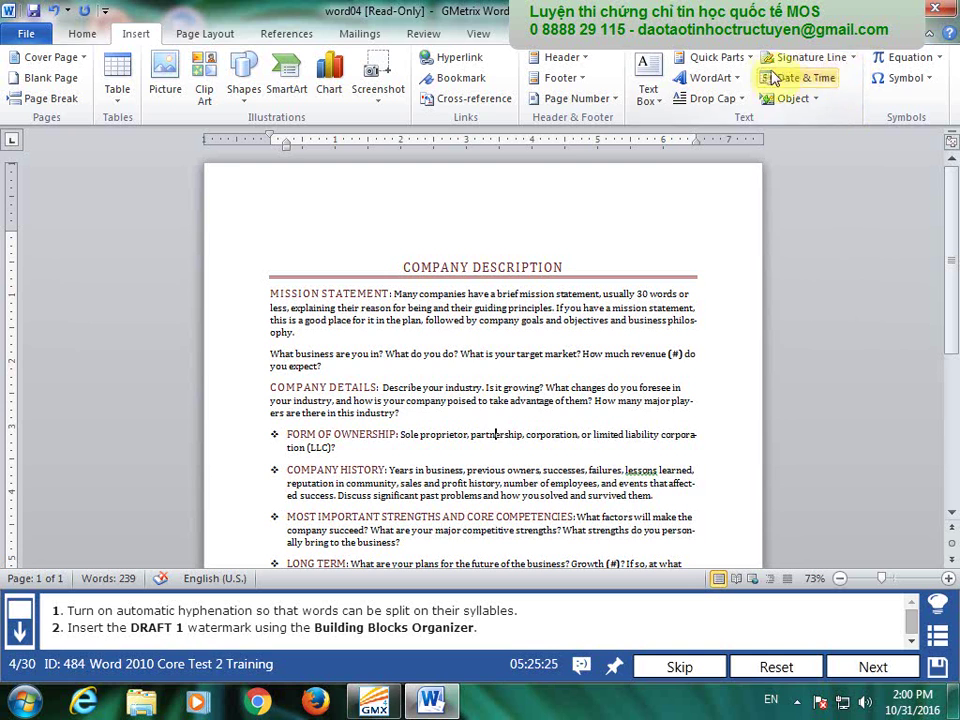
pyautogui.click(750, 57)
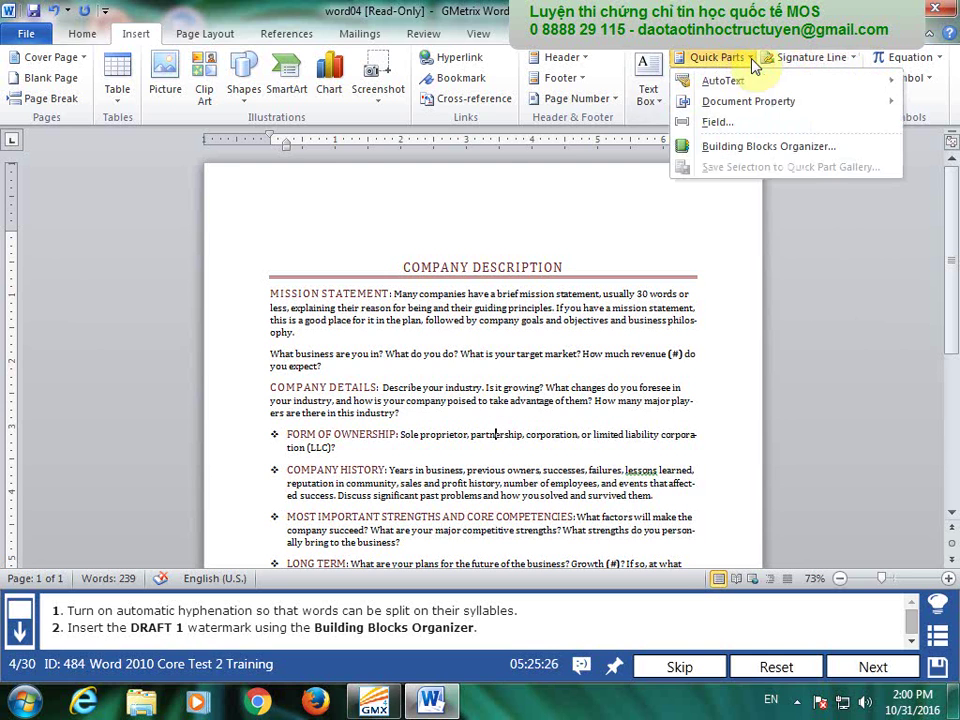
pyautogui.click(797, 146)
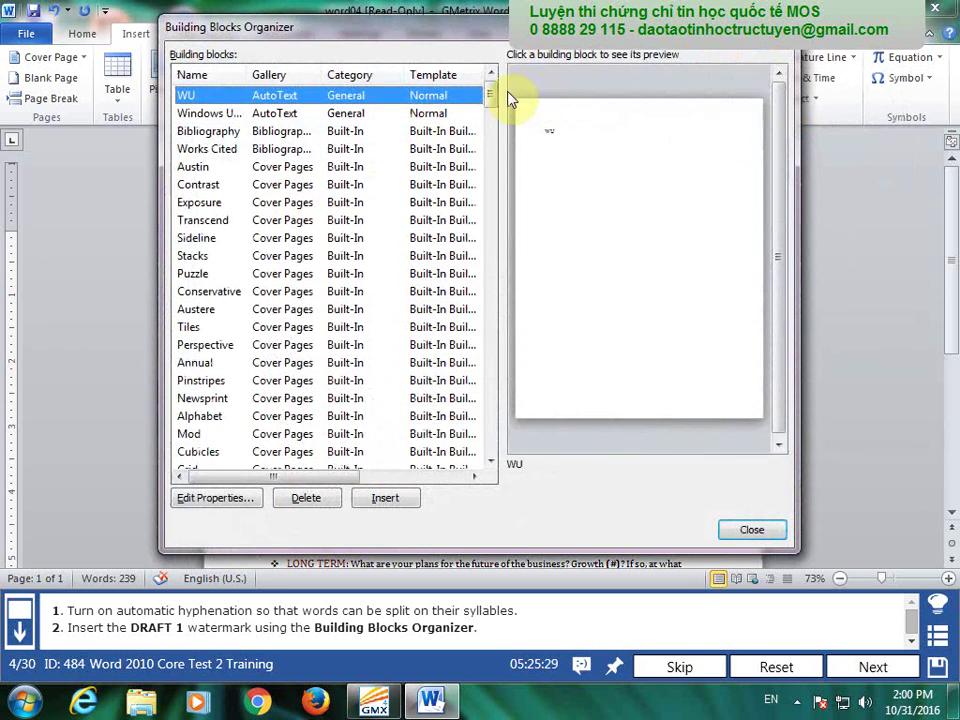
pyautogui.moveTo(490, 93); pyautogui.dragTo(511, 466)
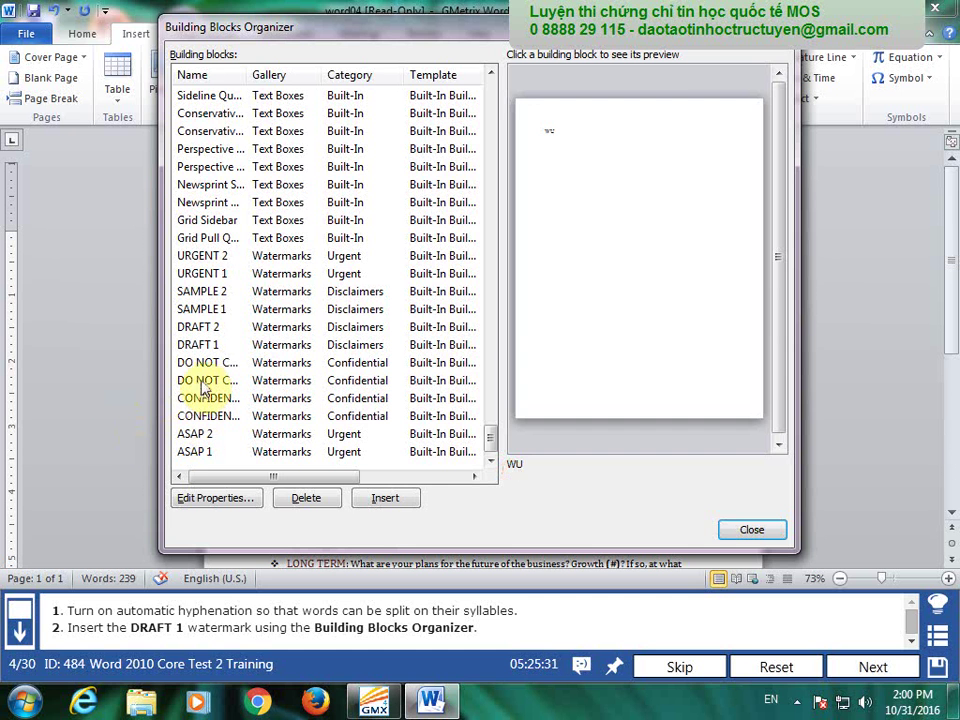
pyautogui.click(212, 345)
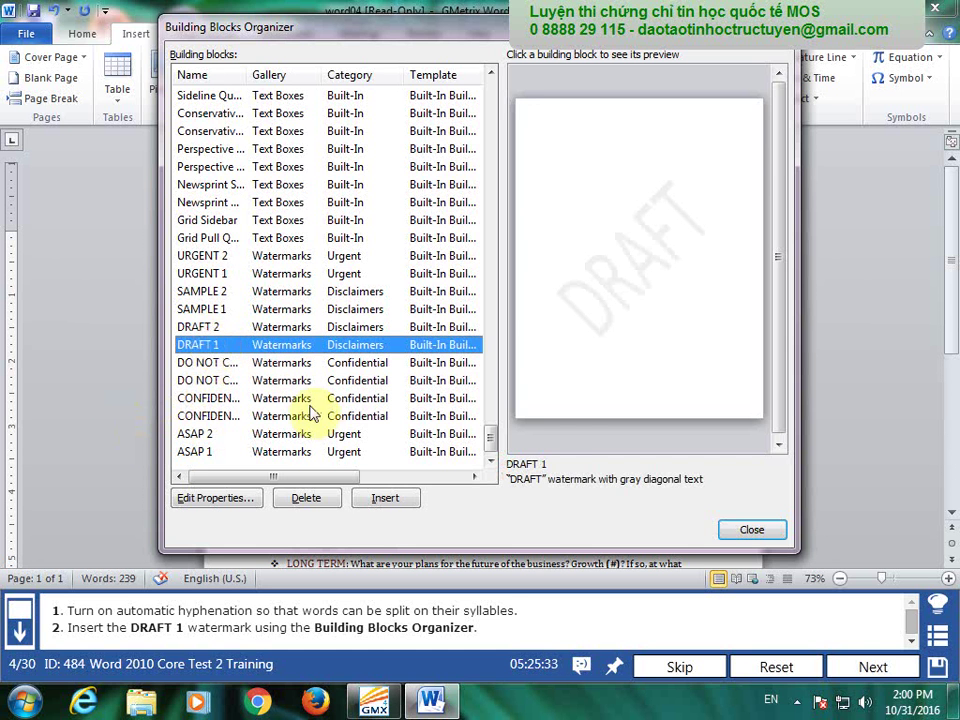
pyautogui.click(383, 497)
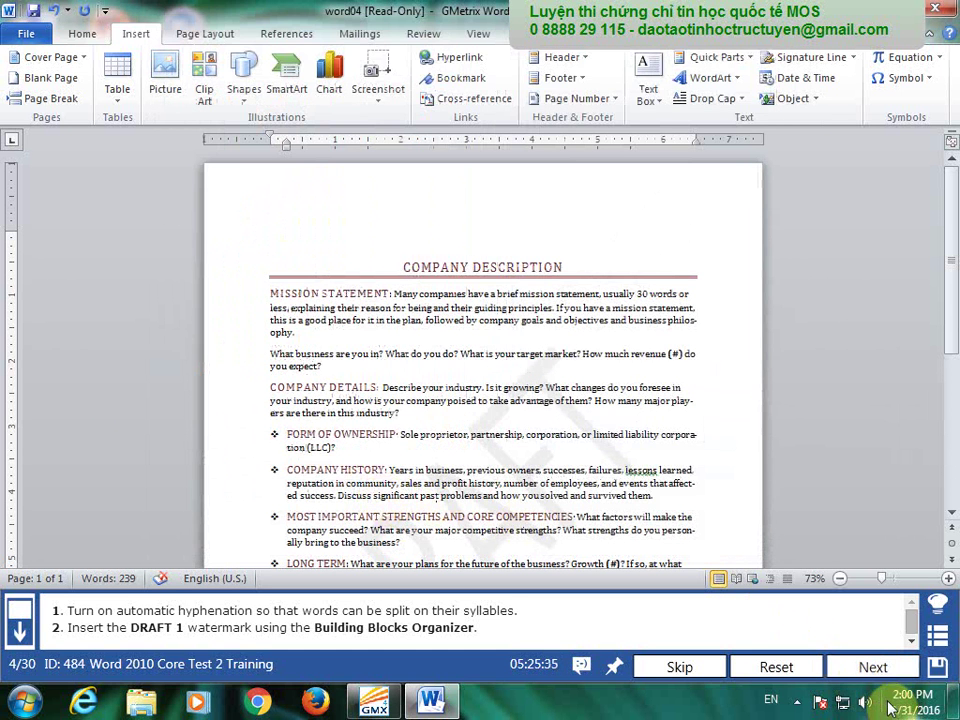
pyautogui.scroll(-1, 620, 485)
pyautogui.scroll(-3, 620, 478)
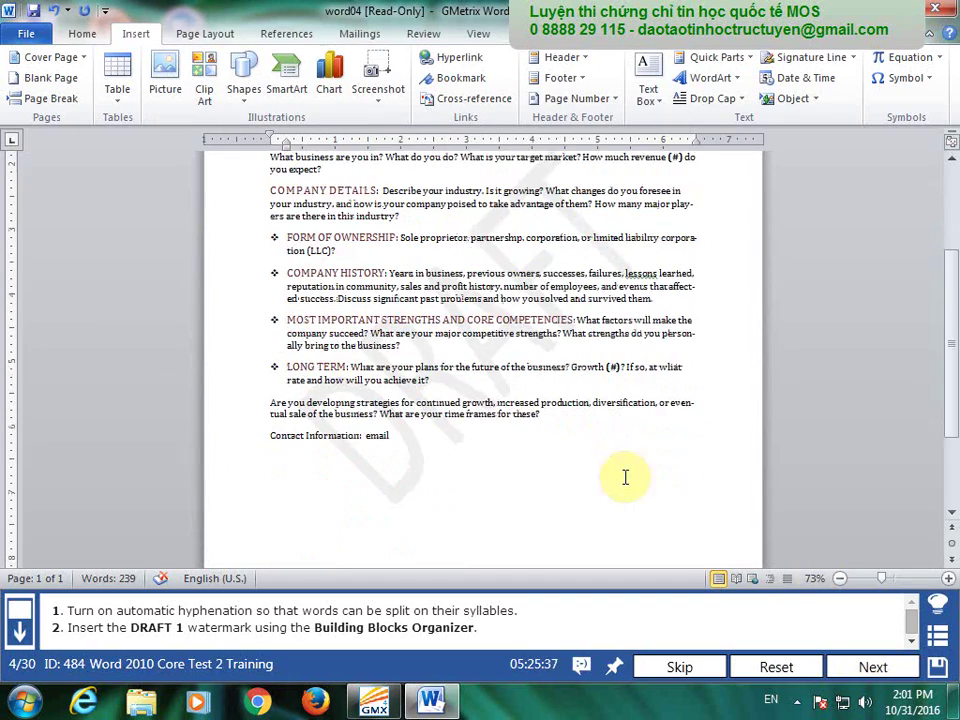
pyautogui.click(872, 667)
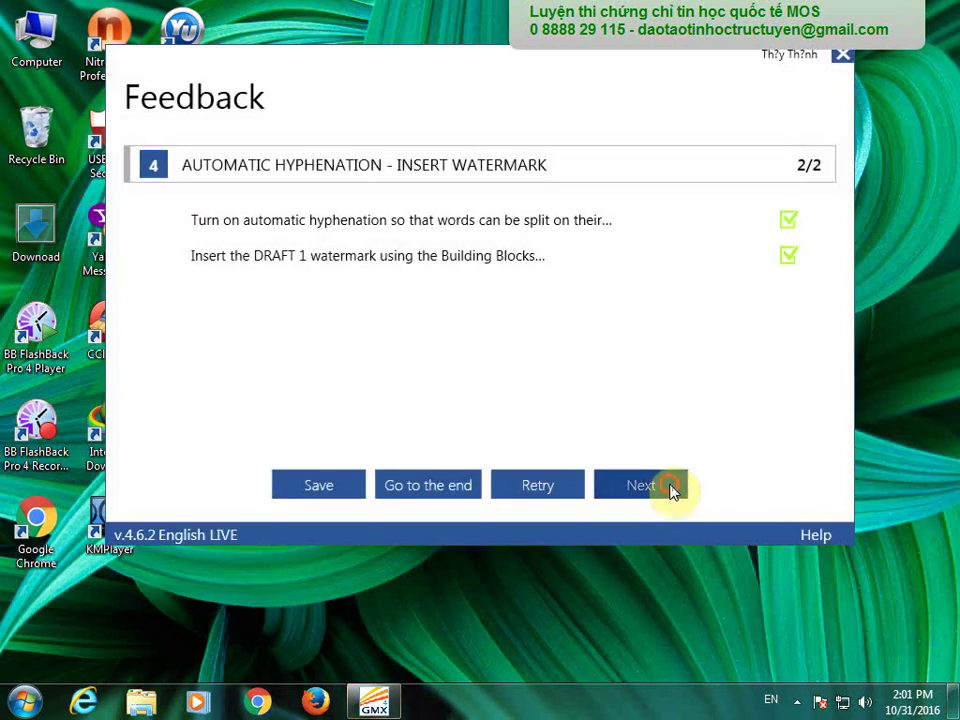
# Load task 5, switch to Web Layout view, and select the word email.
pyautogui.click(671, 491)
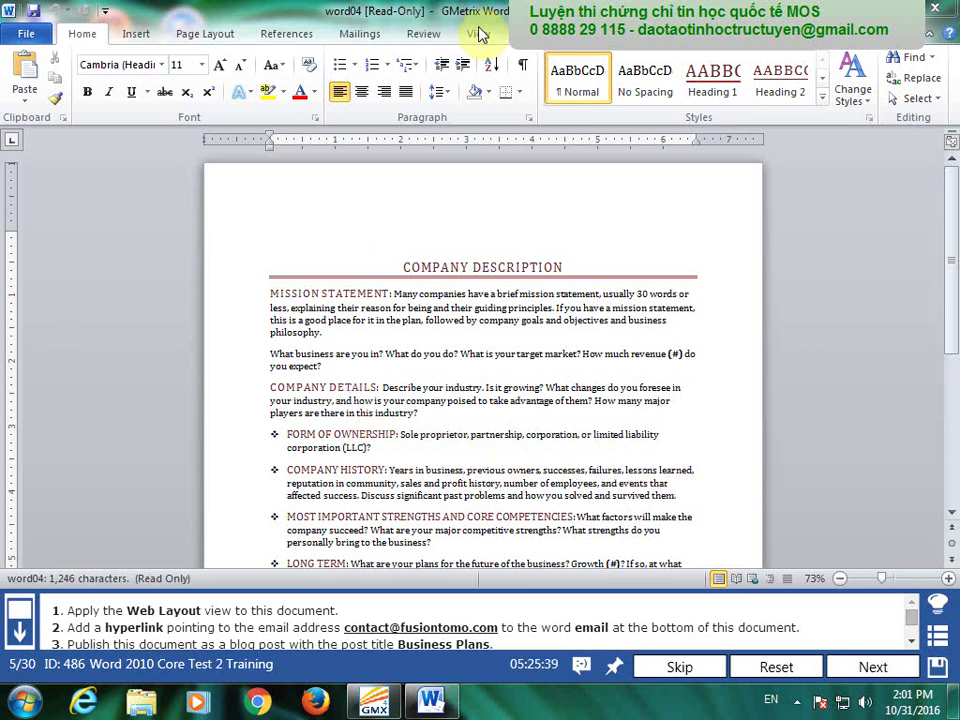
pyautogui.click(480, 34)
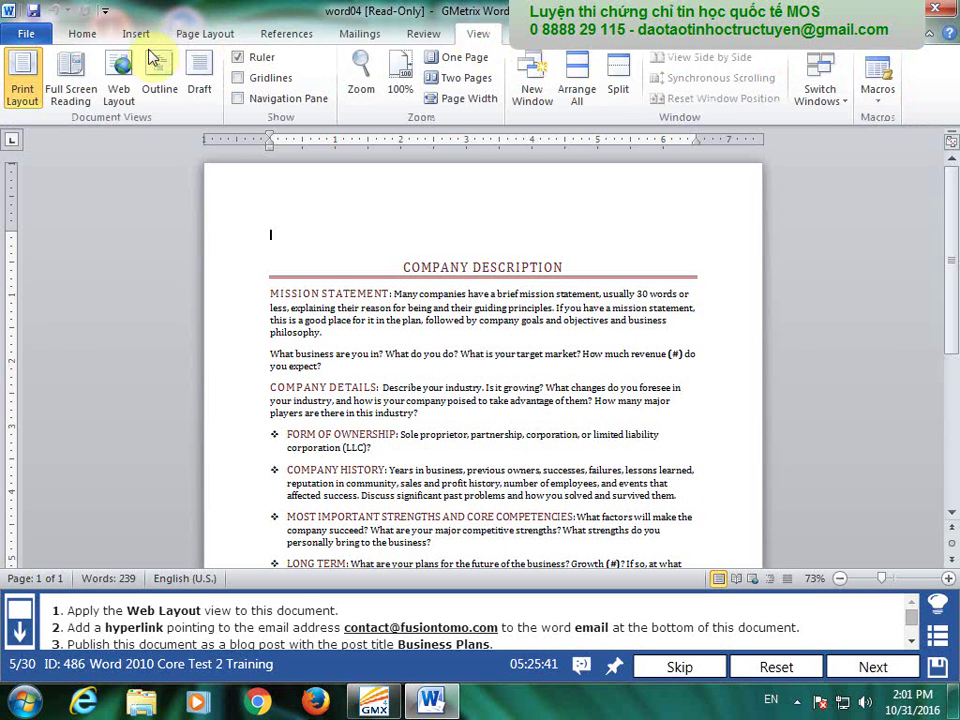
pyautogui.click(119, 75)
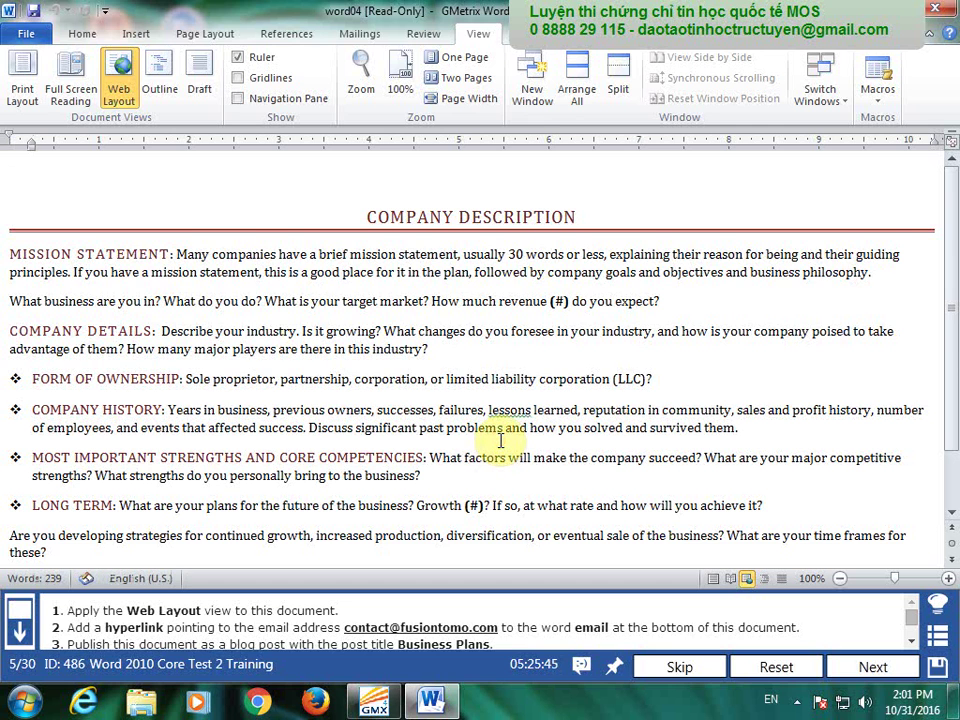
pyautogui.scroll(-1, 500, 440)
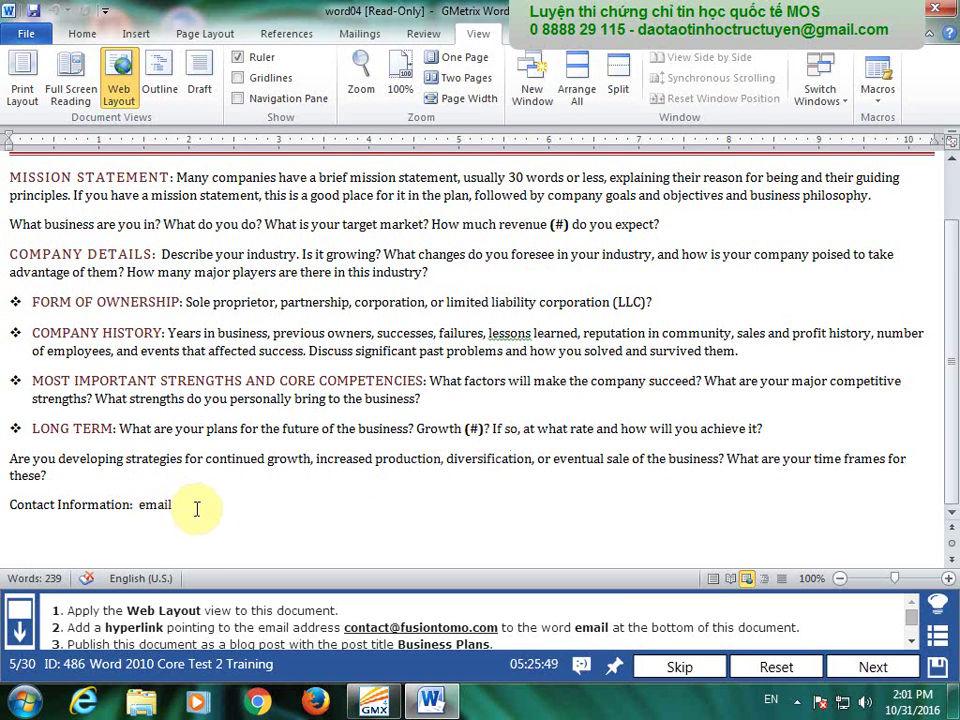
pyautogui.doubleClick(165, 505)
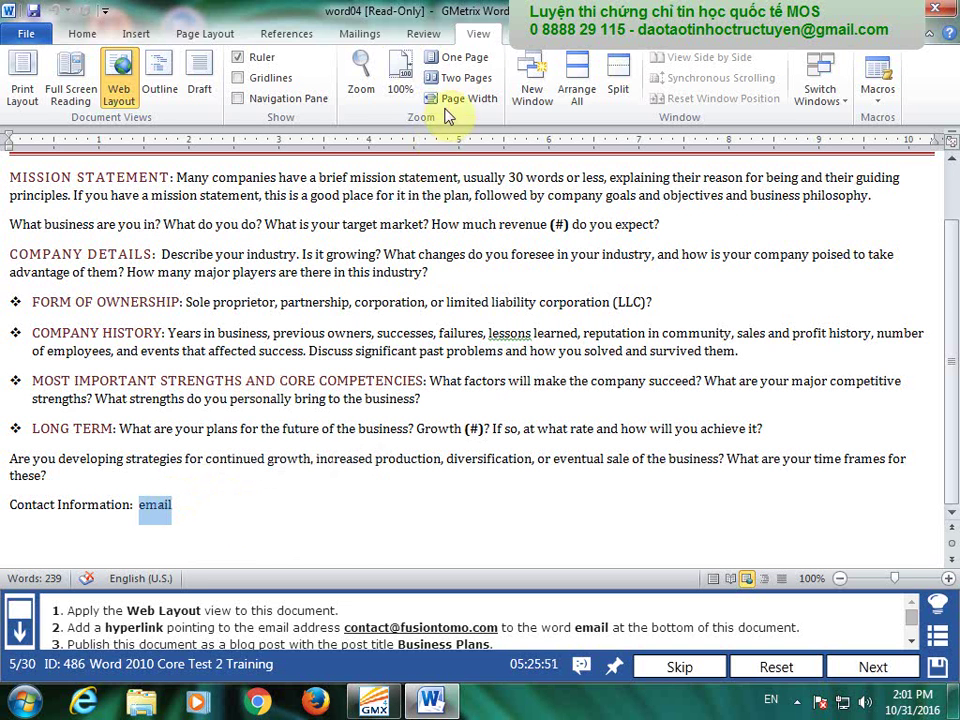
# Hyperlink the word email to the task's contact e-mail address.
pyautogui.click(136, 33)
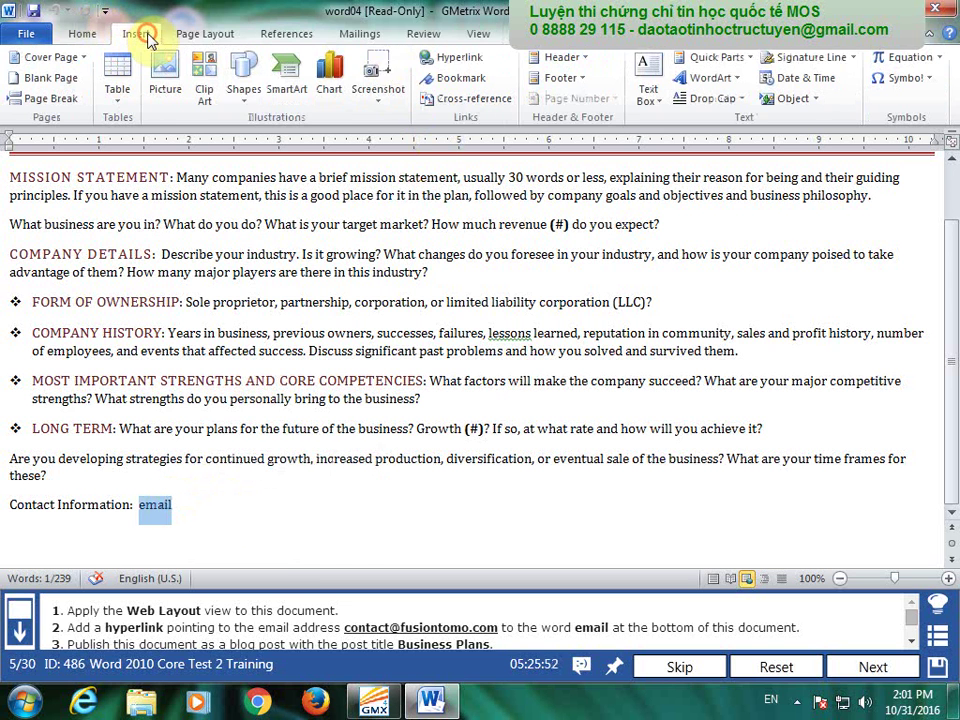
pyautogui.click(458, 58)
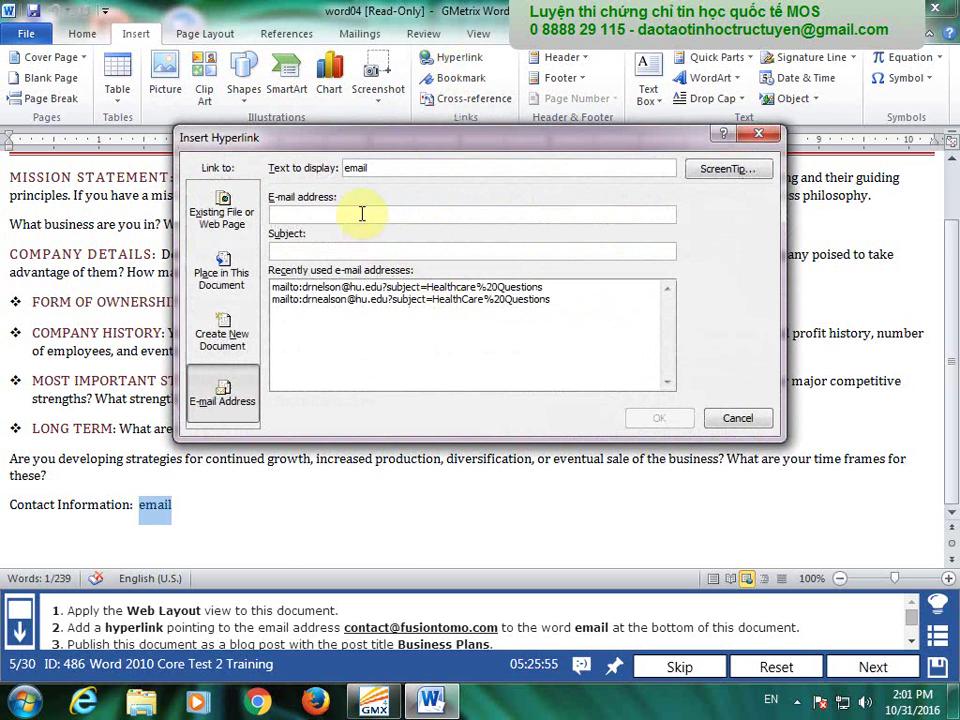
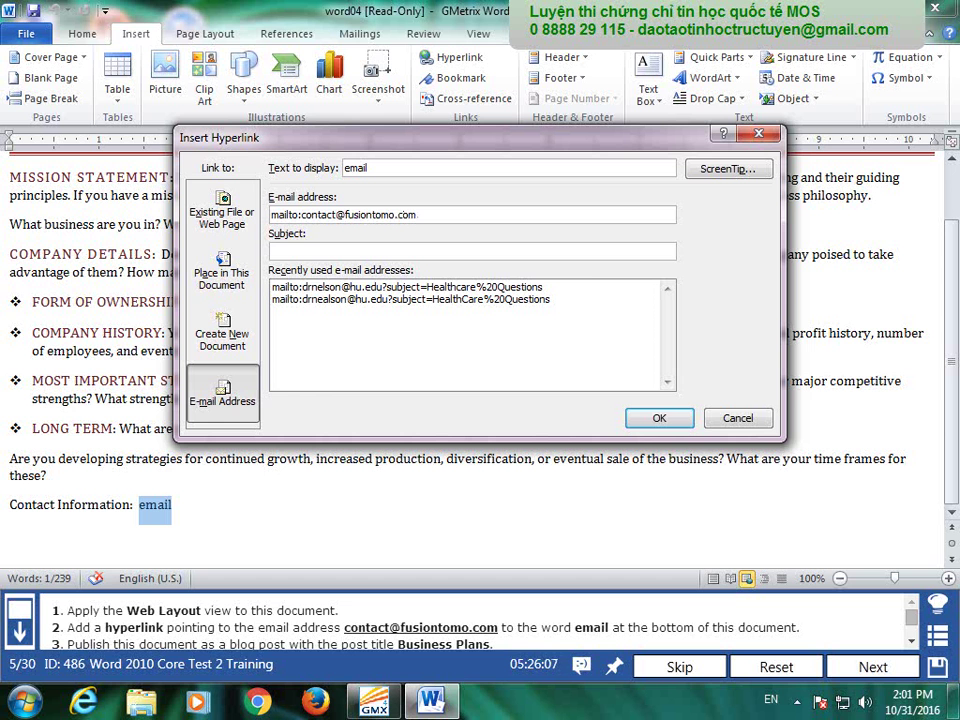
pyautogui.click(671, 428)
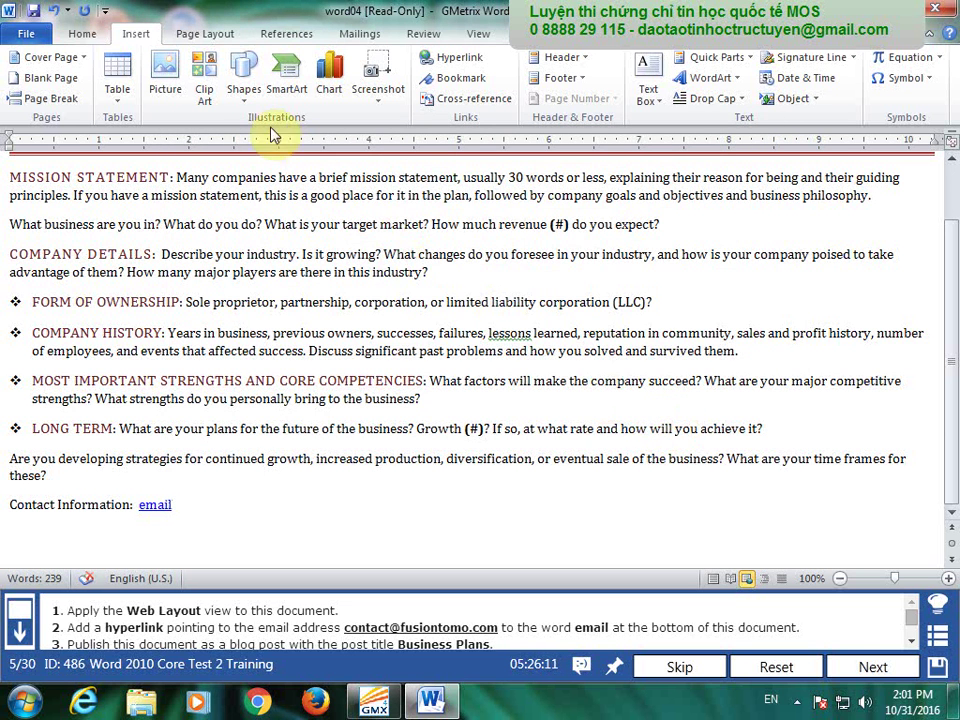
pyautogui.click(26, 33)
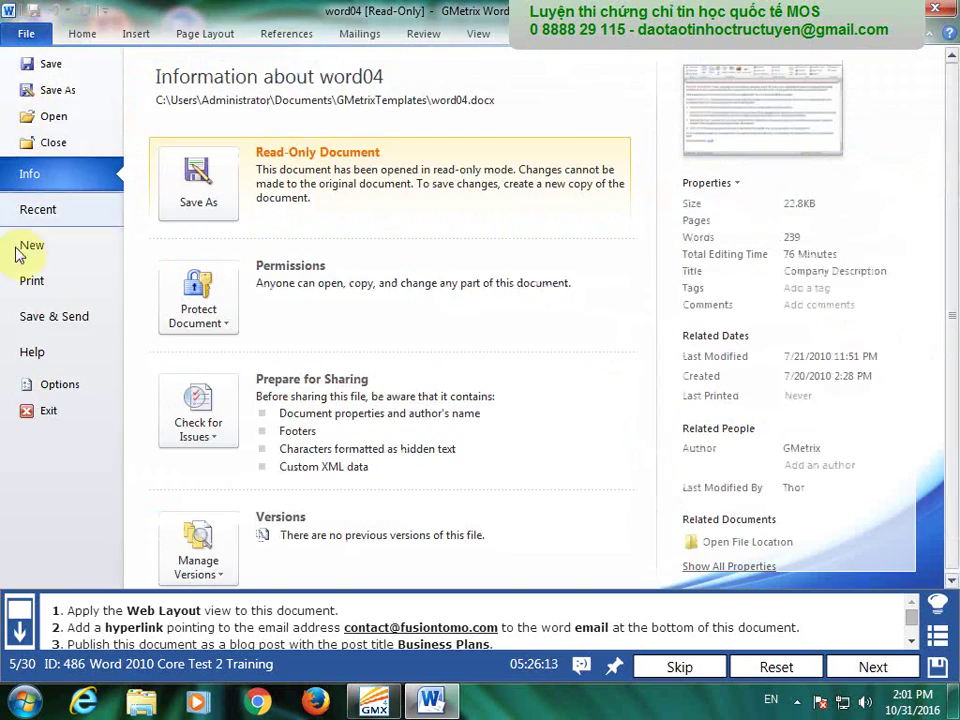
# Publish the document as a blog post, skipping the blog account registration.
pyautogui.click(73, 318)
pyautogui.click(257, 251)
pyautogui.click(485, 375)
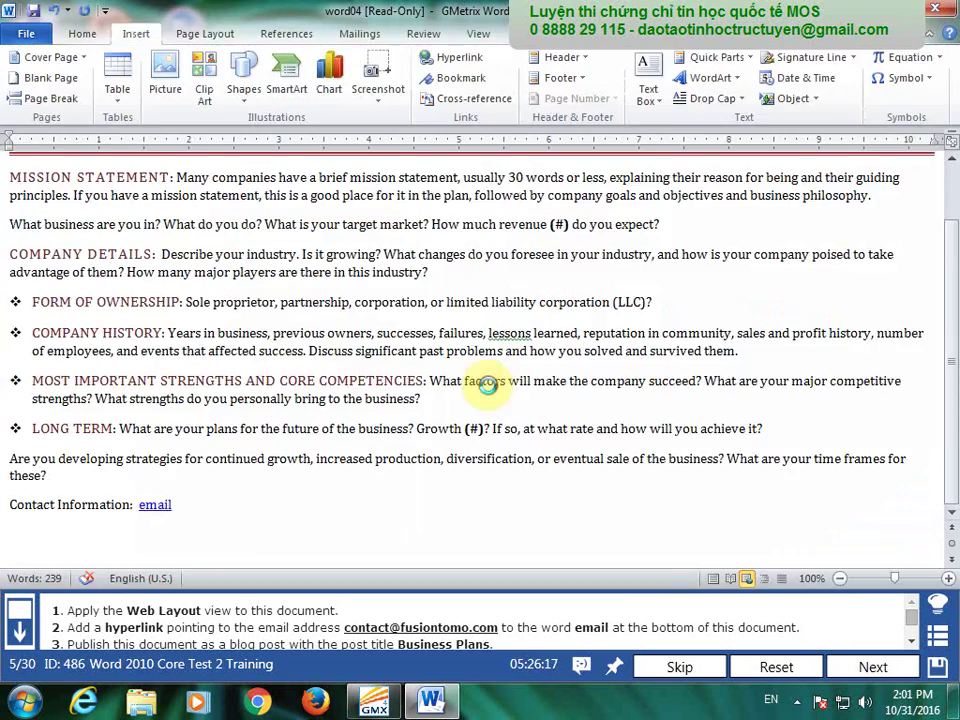
pyautogui.click(577, 347)
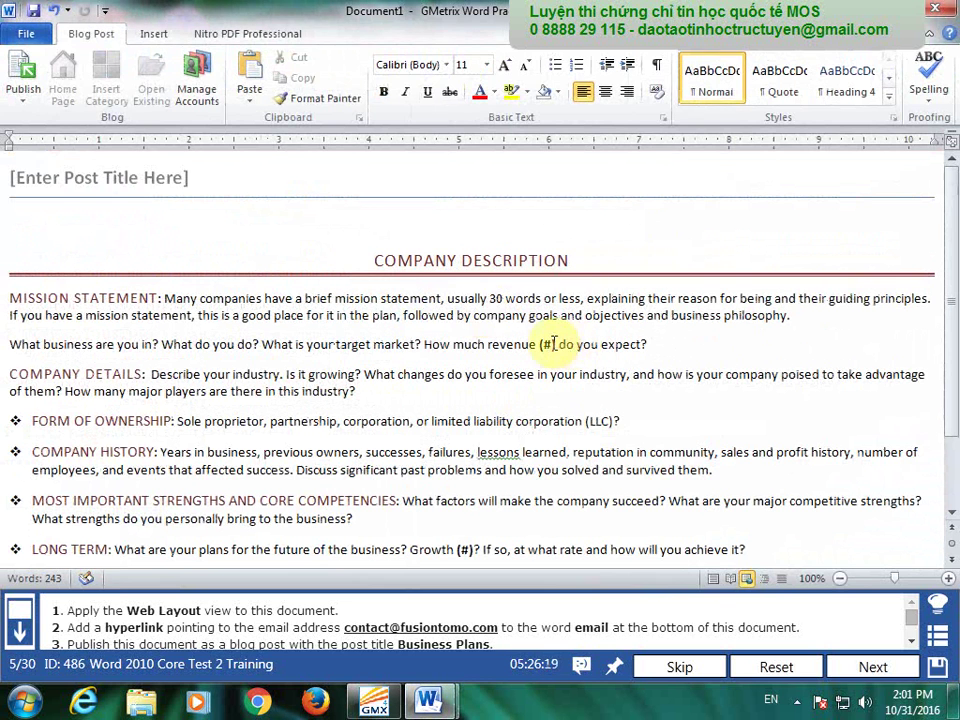
# Title the blog post Business Plans and submit task 5.
pyautogui.click(153, 181)
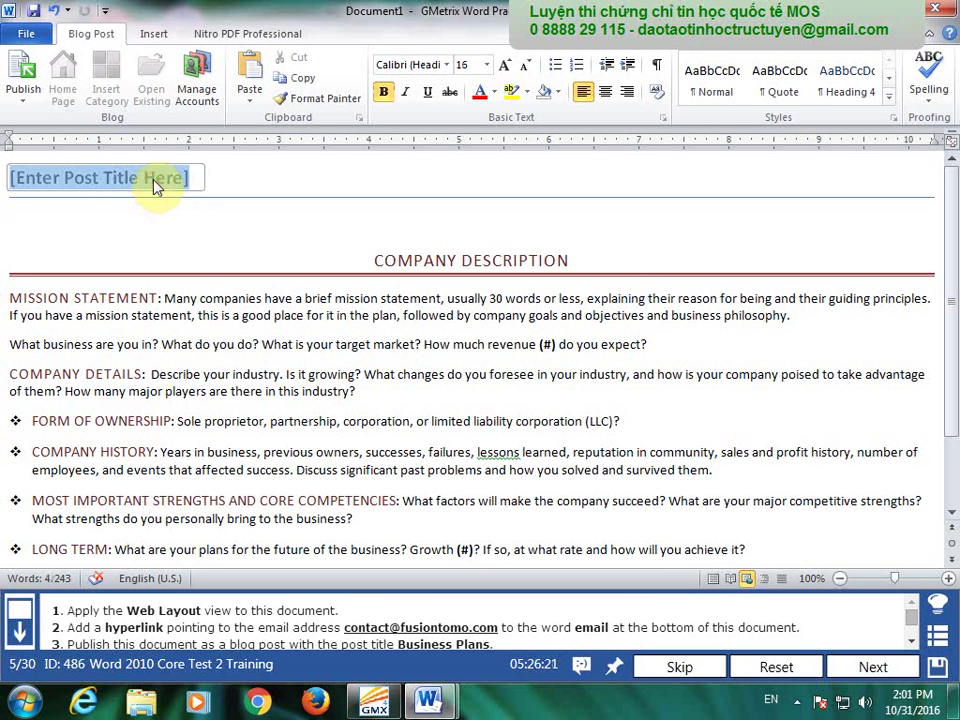
pyautogui.write('Business Plans')
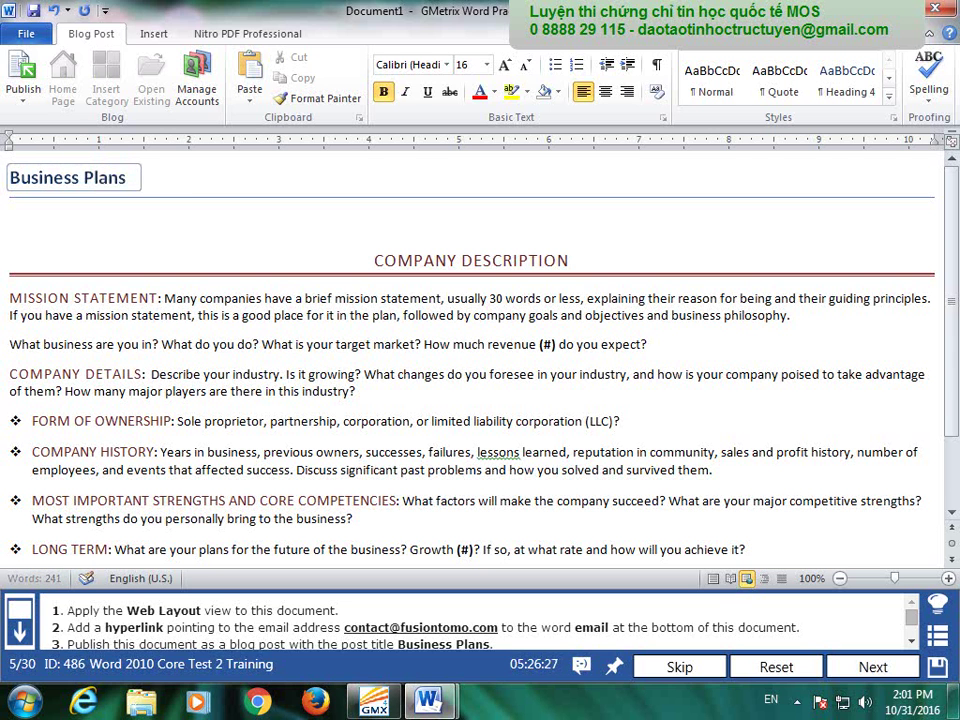
pyautogui.click(315, 225)
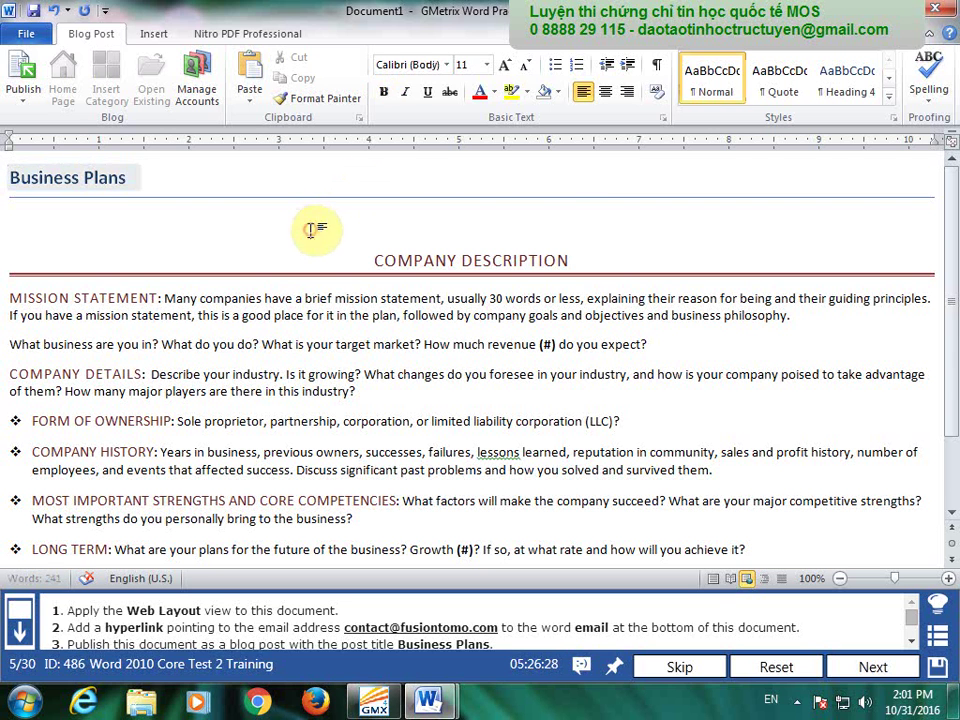
pyautogui.scroll(-2, 912, 645)
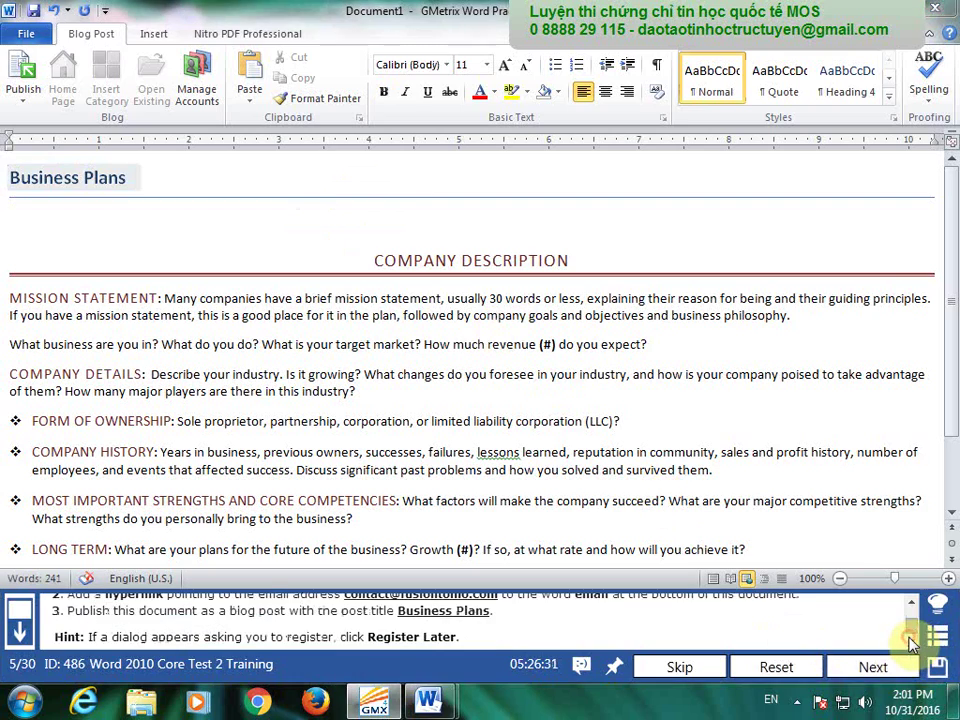
pyautogui.click(873, 668)
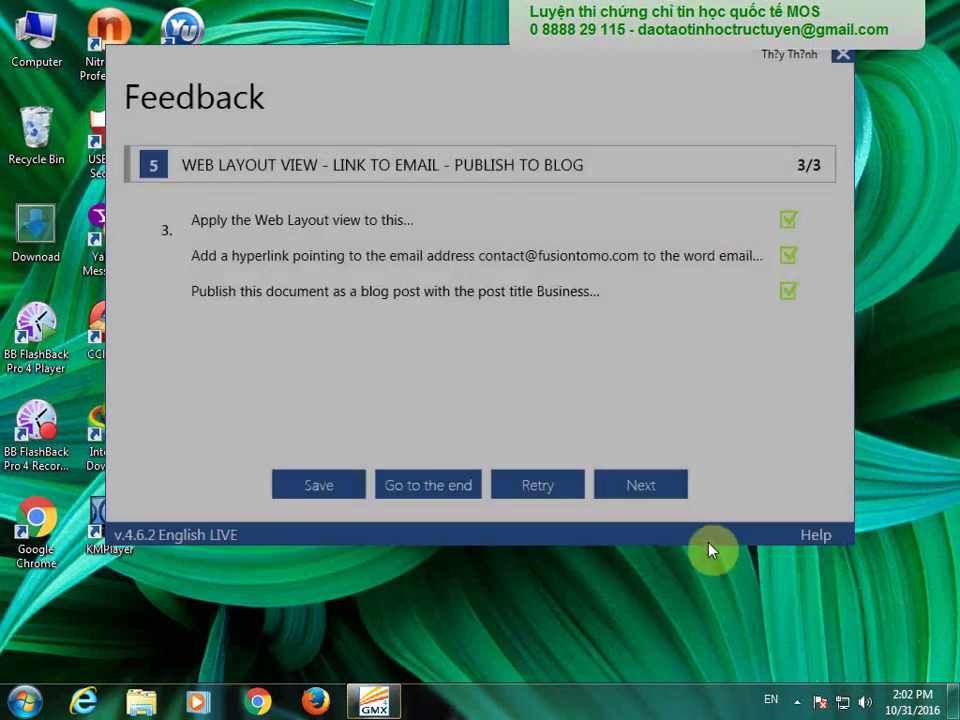
# Switch the Apples document to Draft view.
pyautogui.click(656, 484)
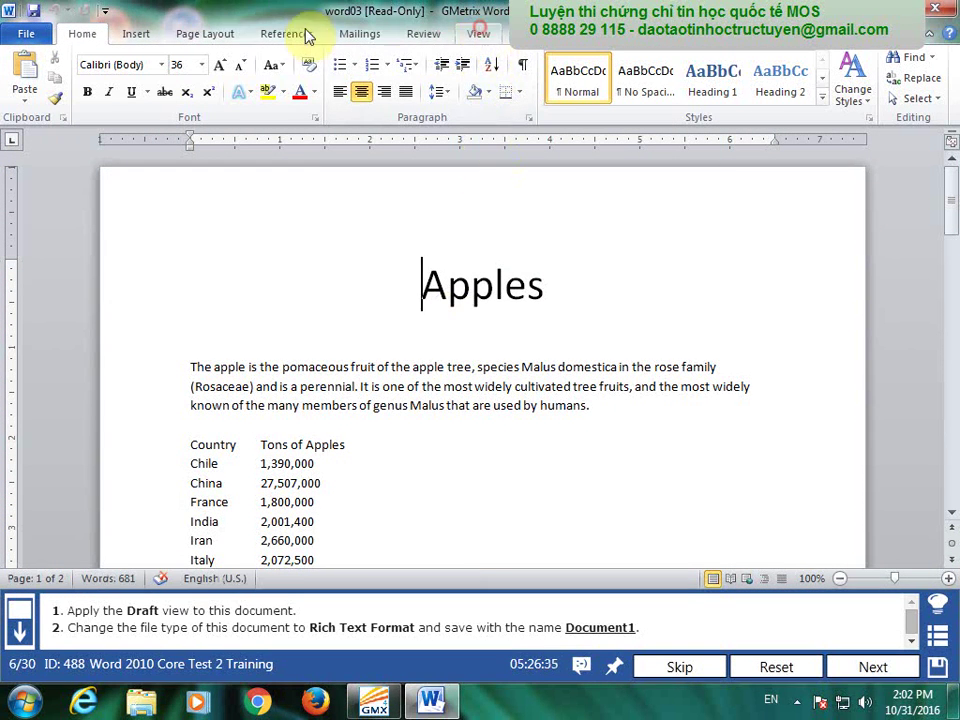
pyautogui.click(480, 34)
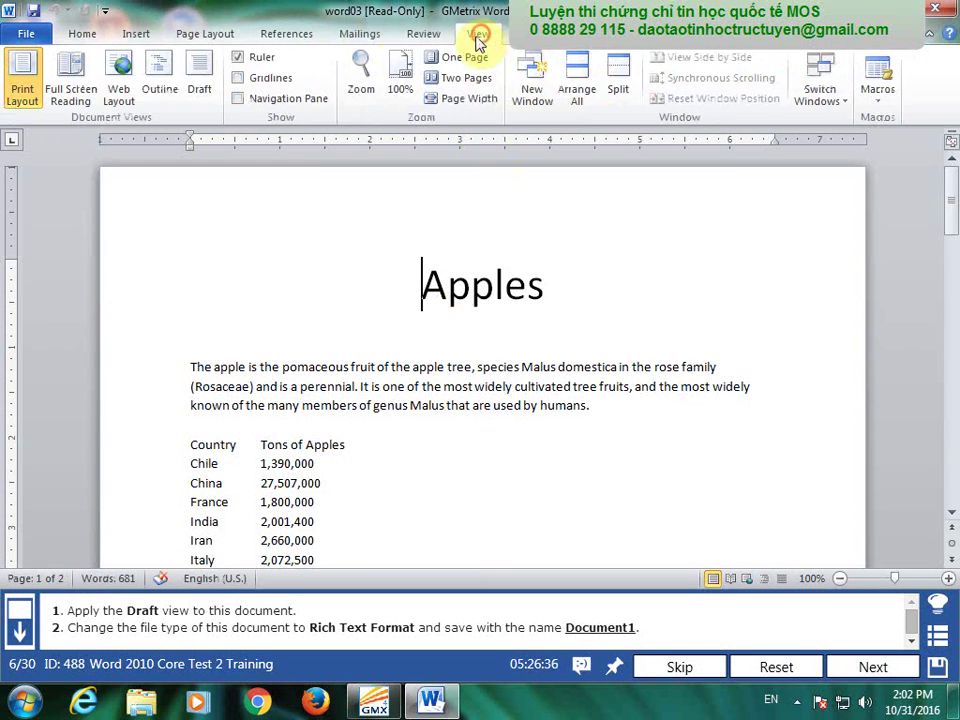
pyautogui.click(205, 66)
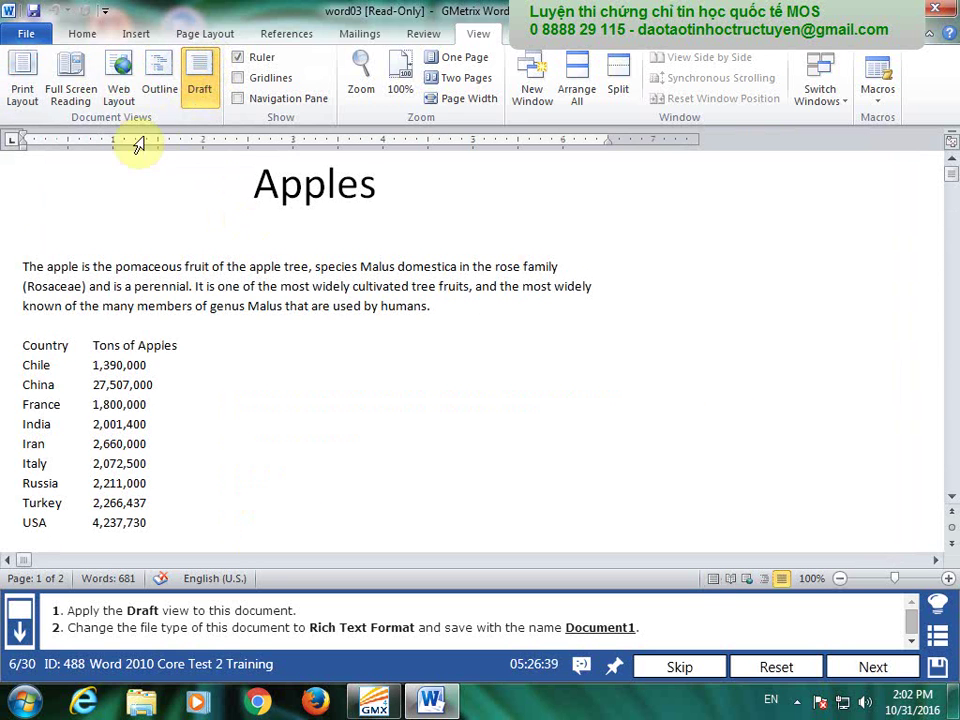
# Save the document as Document1 in Rich Text Format and submit the task.
pyautogui.click(10, 36)
pyautogui.click(50, 88)
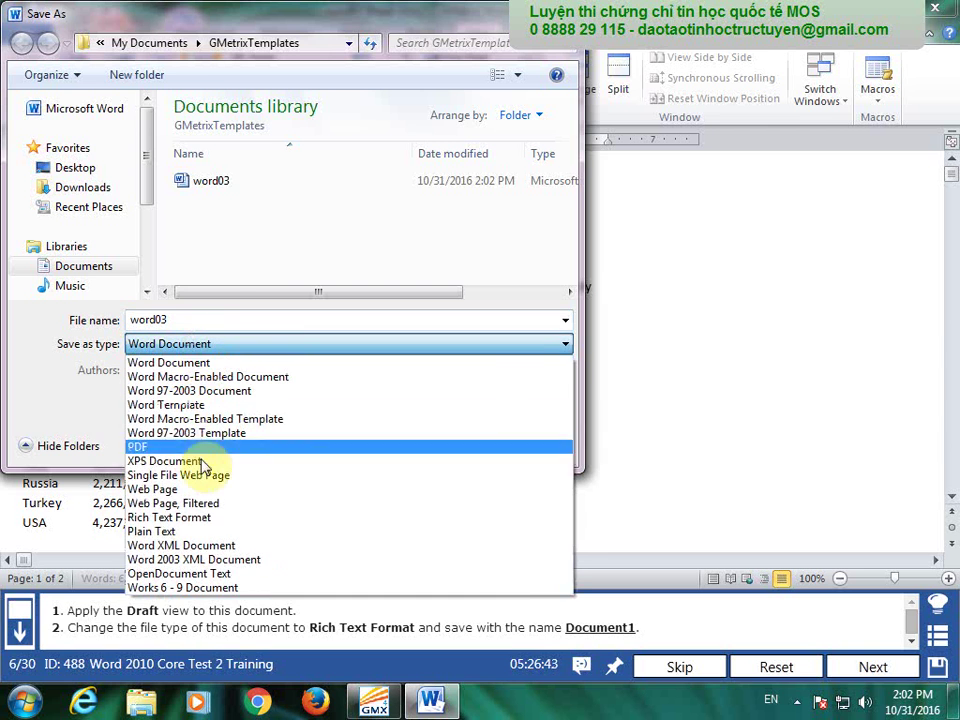
pyautogui.click(204, 514)
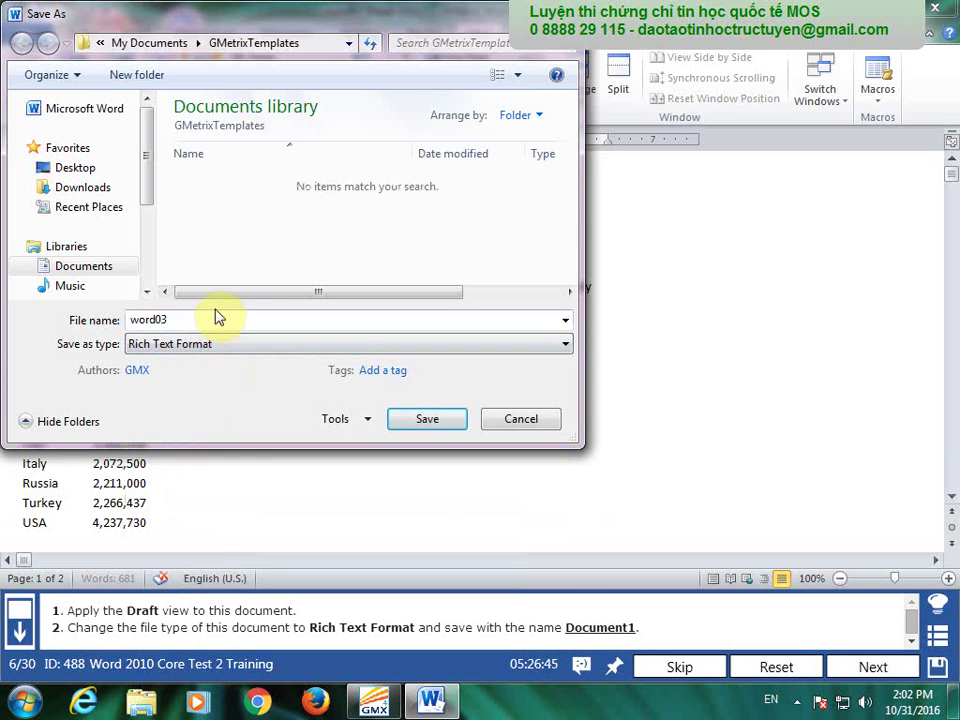
pyautogui.doubleClick(218, 319)
pyautogui.write('Document1')
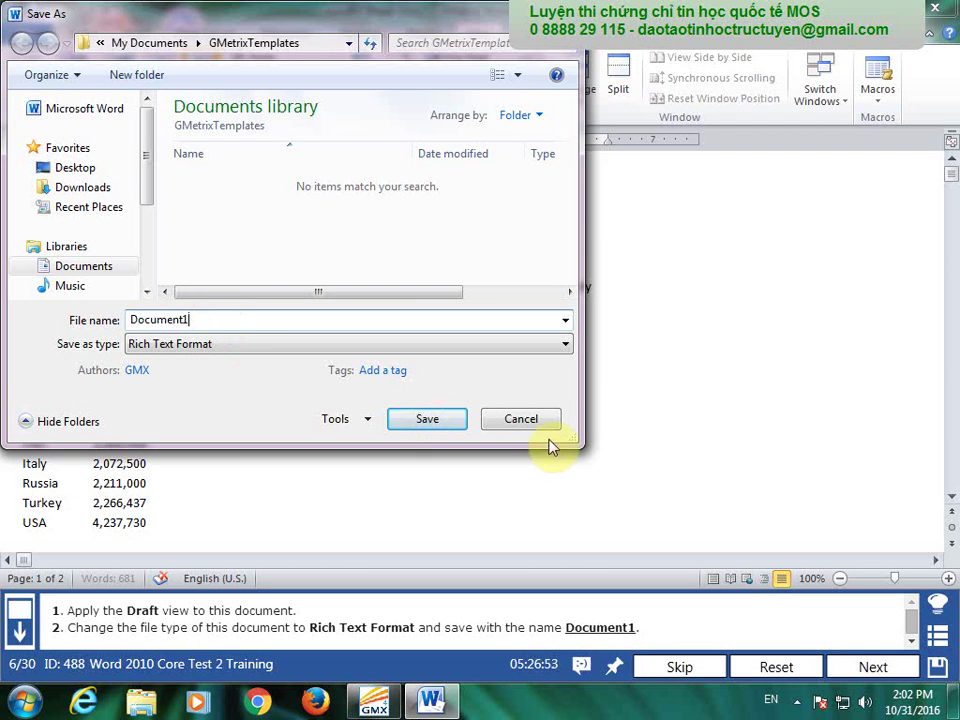
pyautogui.click(449, 419)
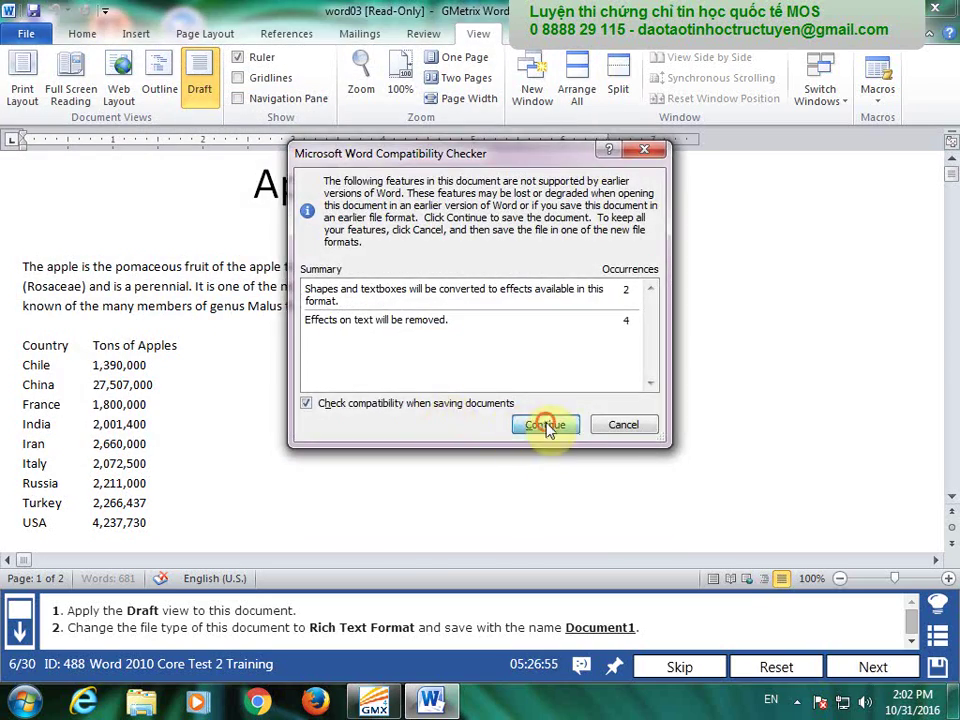
pyautogui.click(540, 425)
pyautogui.click(857, 672)
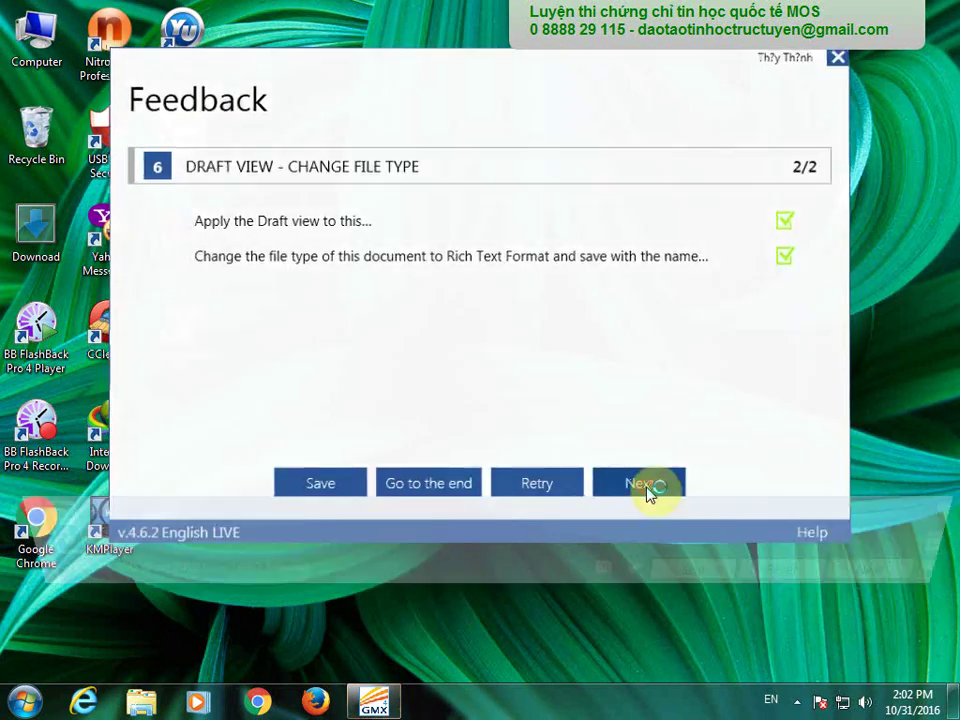
# Set the spacing after the bulleted paragraphs to 0 pt.
pyautogui.click(645, 484)
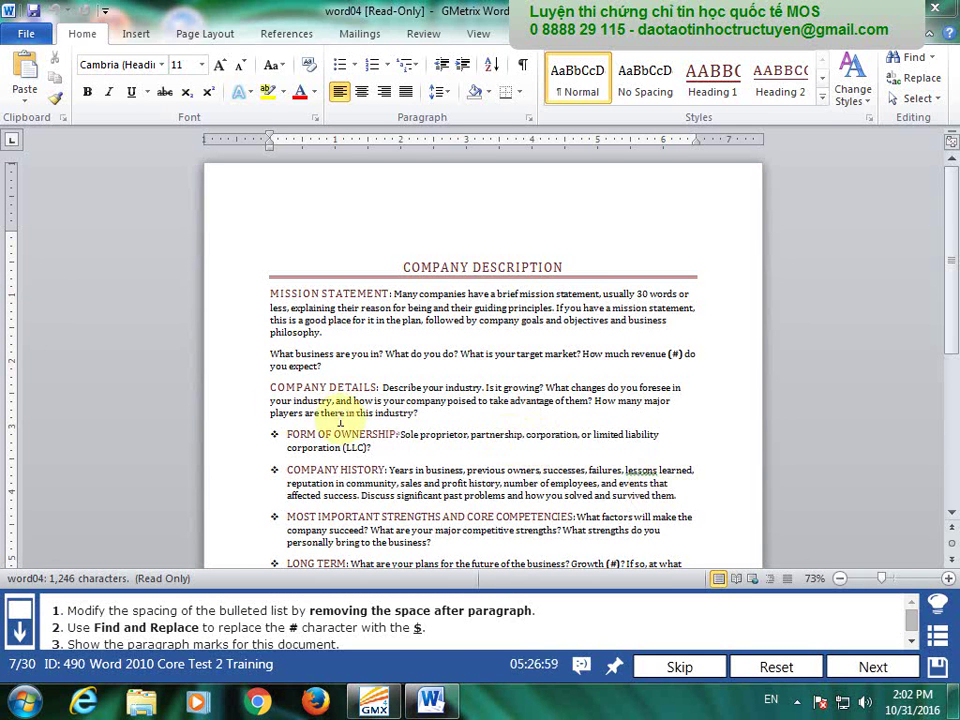
pyautogui.click(363, 480)
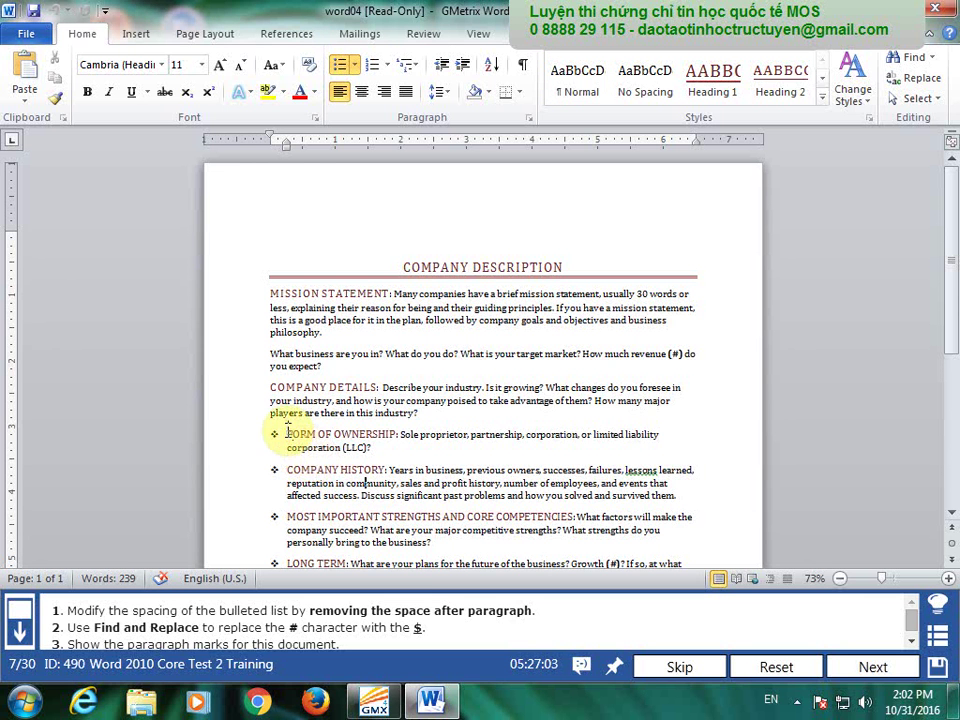
pyautogui.moveTo(286, 432)
pyautogui.mouseDown()
pyautogui.moveTo(455, 488)
pyautogui.moveTo(460, 478)
pyautogui.mouseUp()
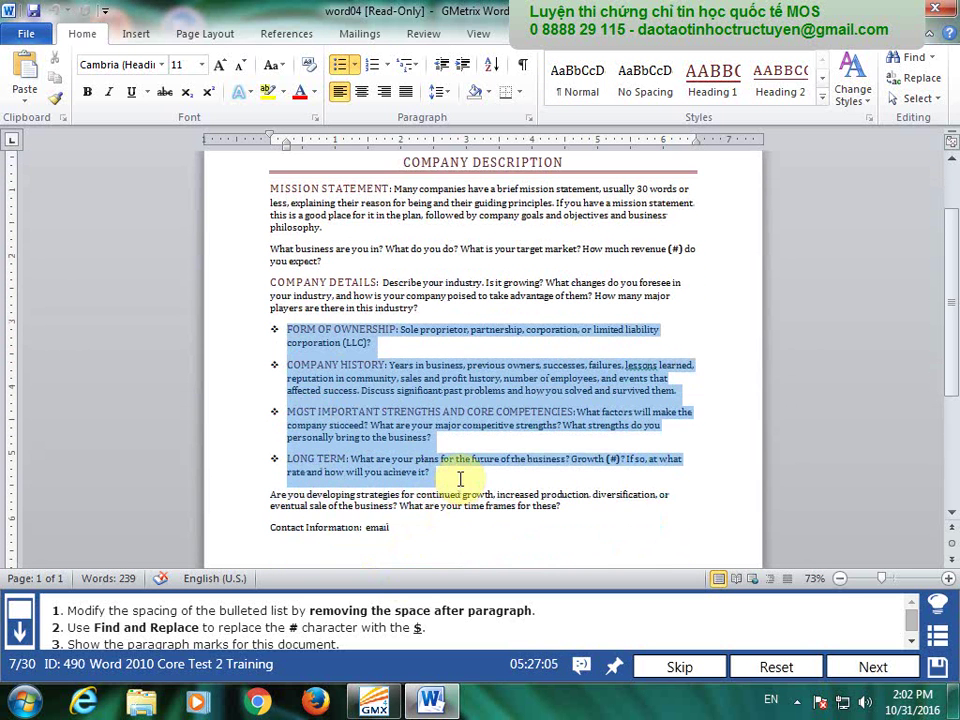
pyautogui.click(529, 119)
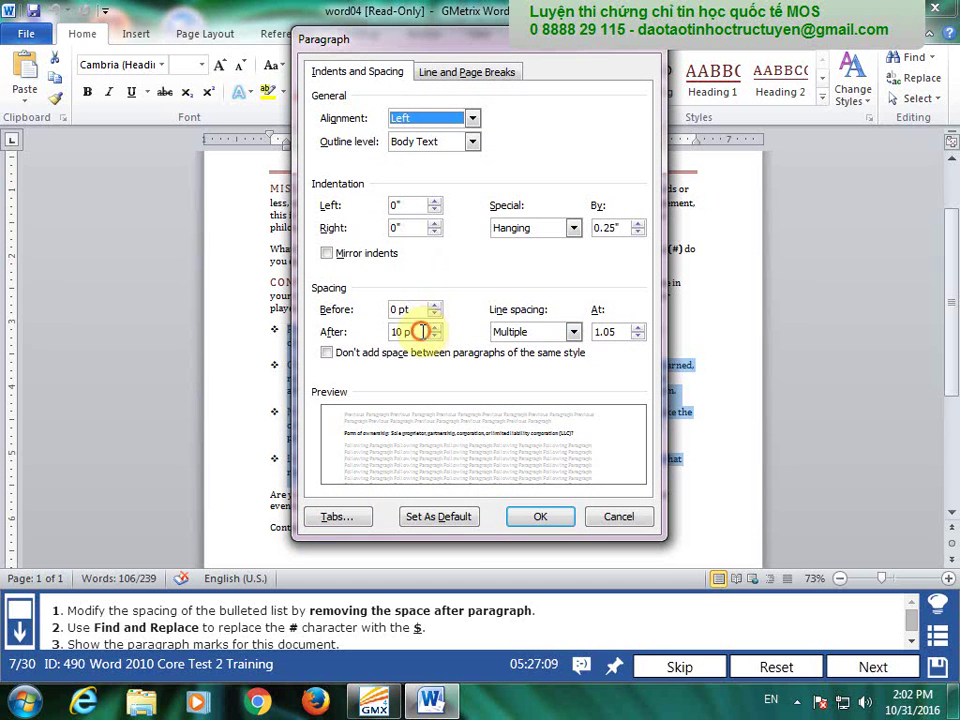
pyautogui.moveTo(421, 331); pyautogui.dragTo(324, 342)
pyautogui.write('0')
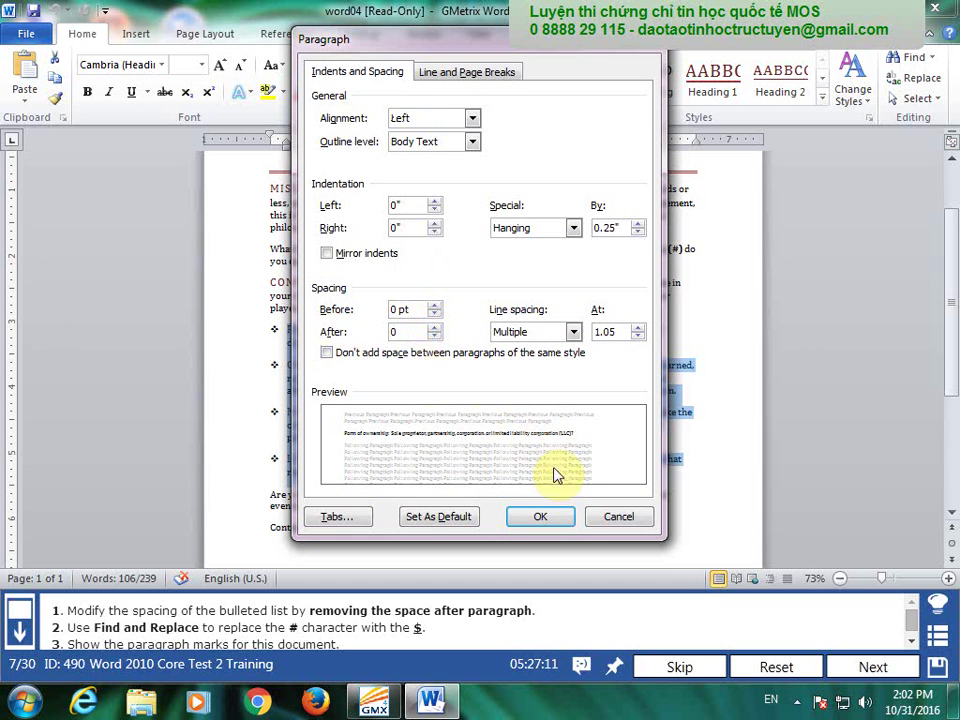
pyautogui.click(546, 518)
pyautogui.click(514, 214)
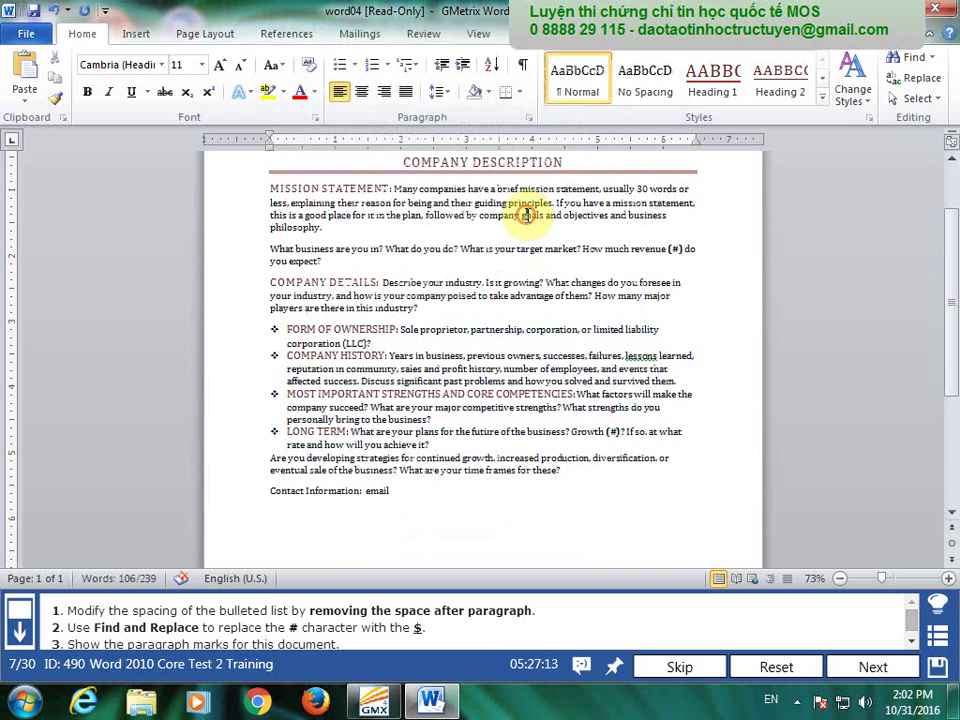
# Replace all # characters with $ throughout the document.
pyautogui.click(912, 78)
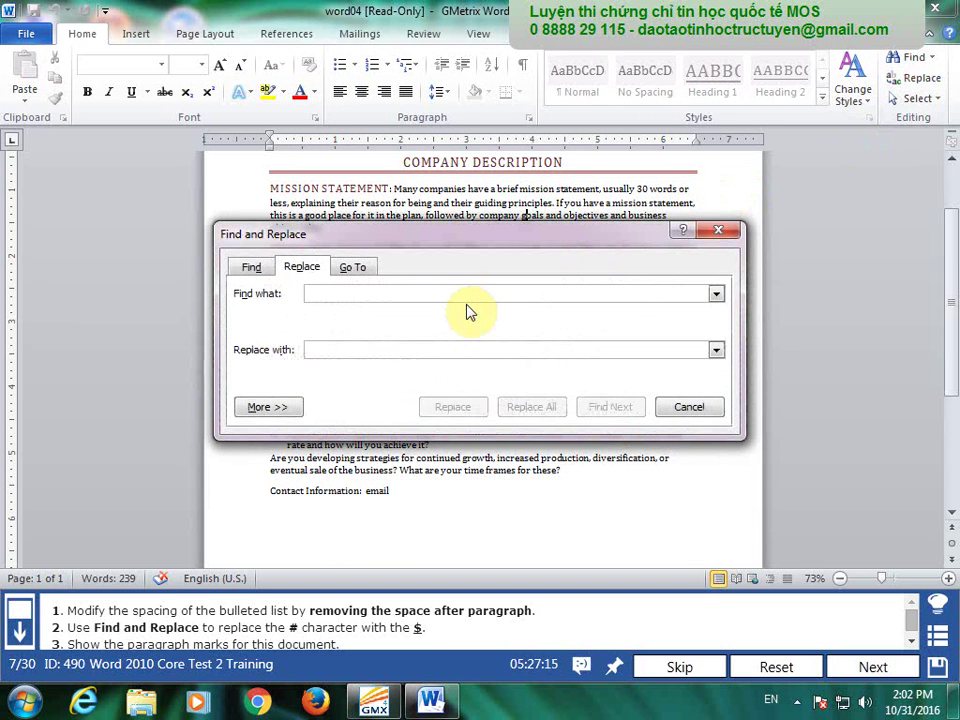
pyautogui.write('#')
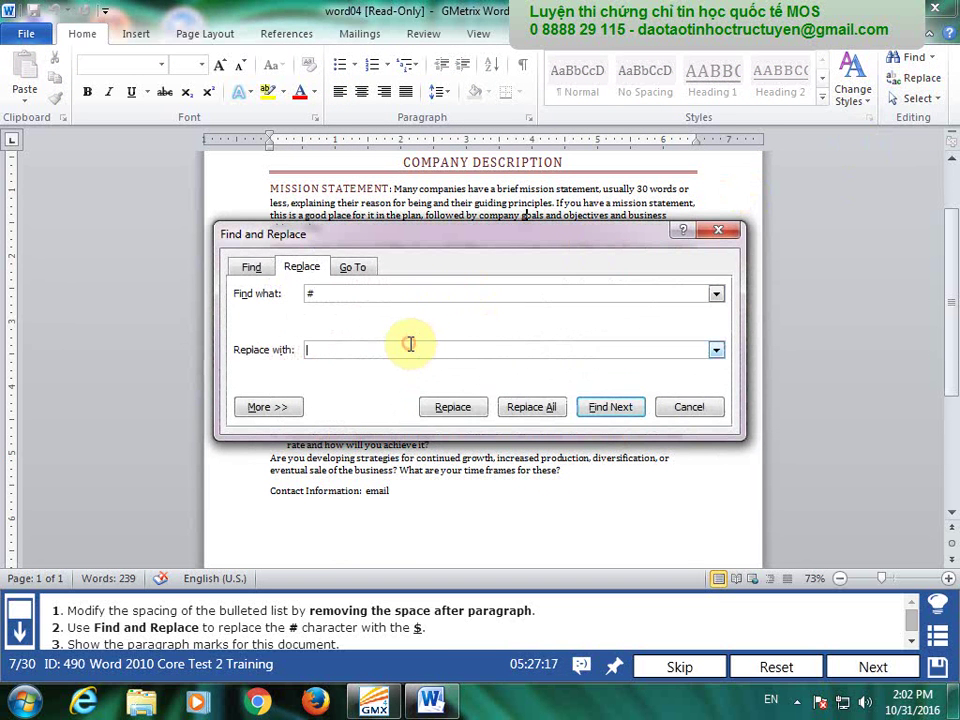
pyautogui.click(411, 349)
pyautogui.write('$')
pyautogui.click(531, 407)
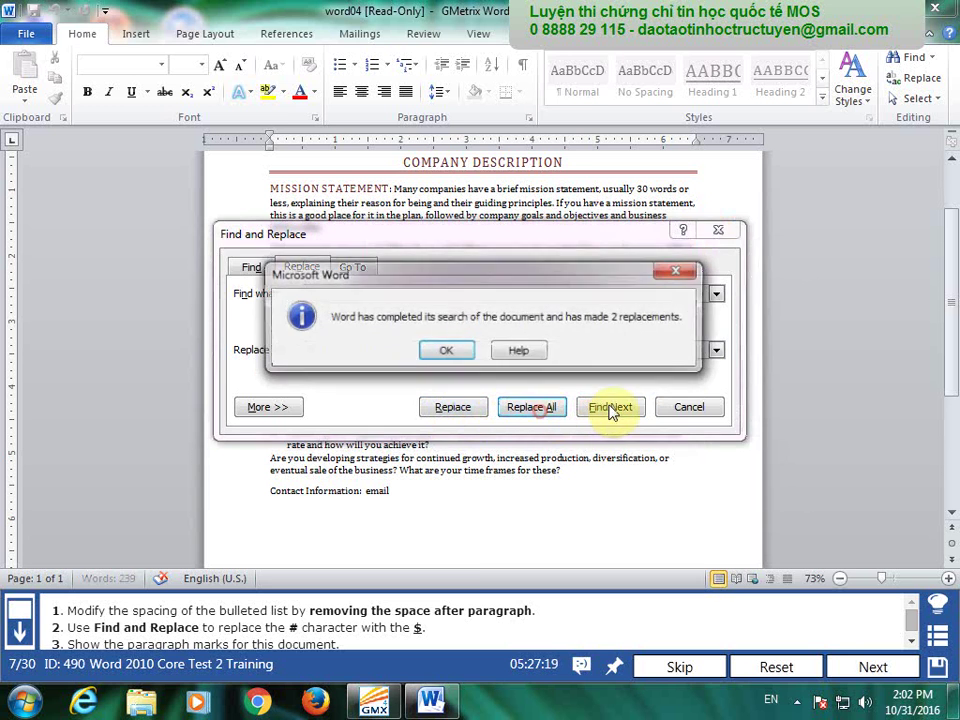
pyautogui.click(450, 350)
pyautogui.click(686, 406)
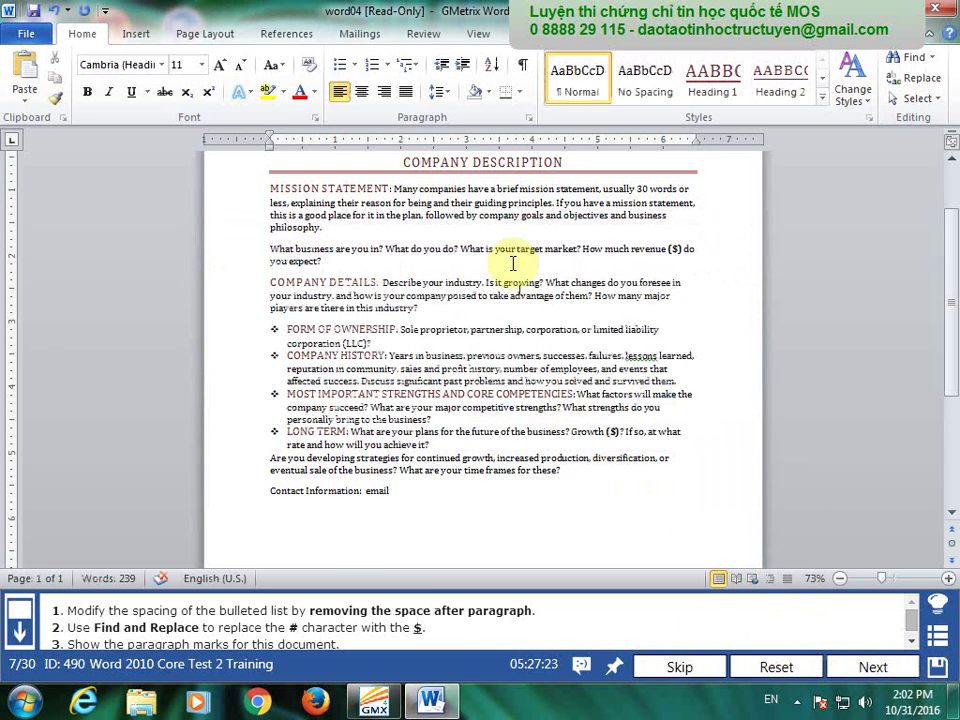
# Show paragraph marks, then submit the task and continue.
pyautogui.click(520, 64)
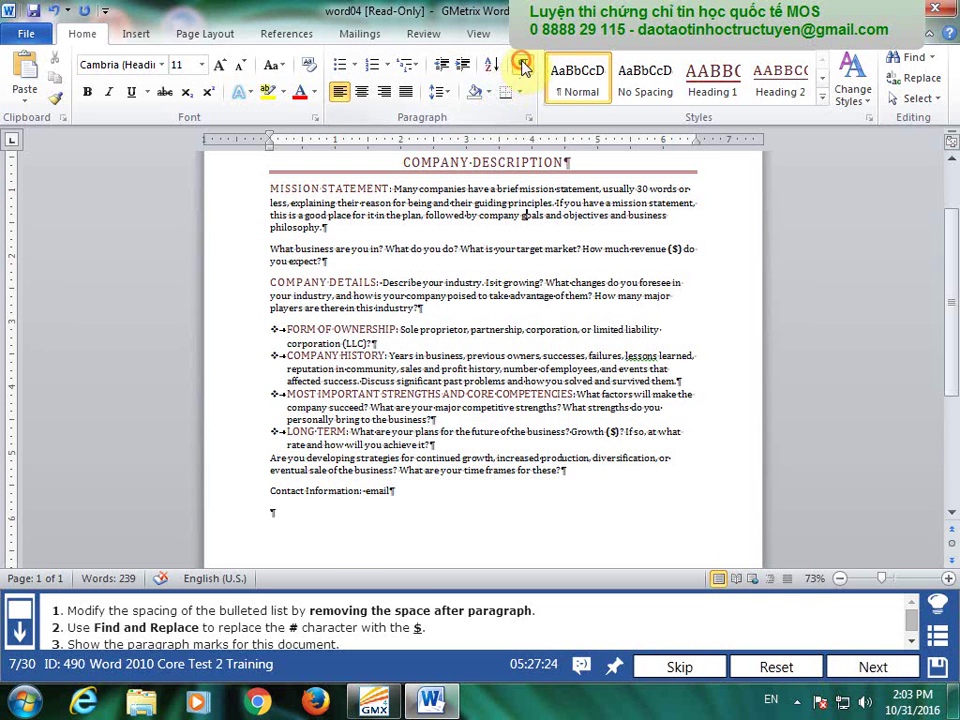
pyautogui.click(905, 670)
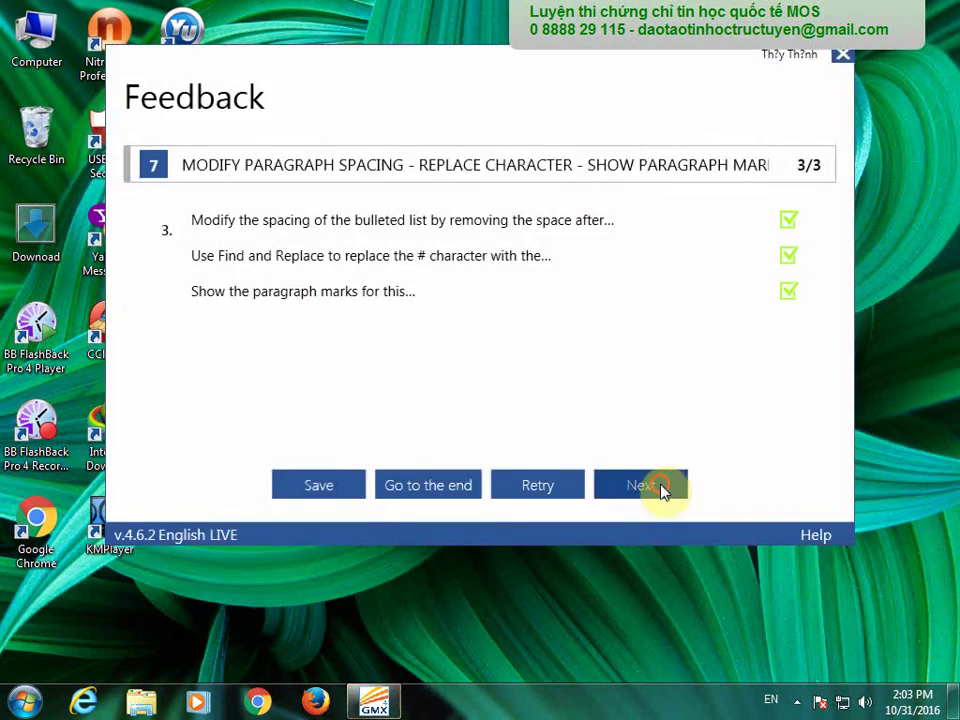
pyautogui.click(662, 490)
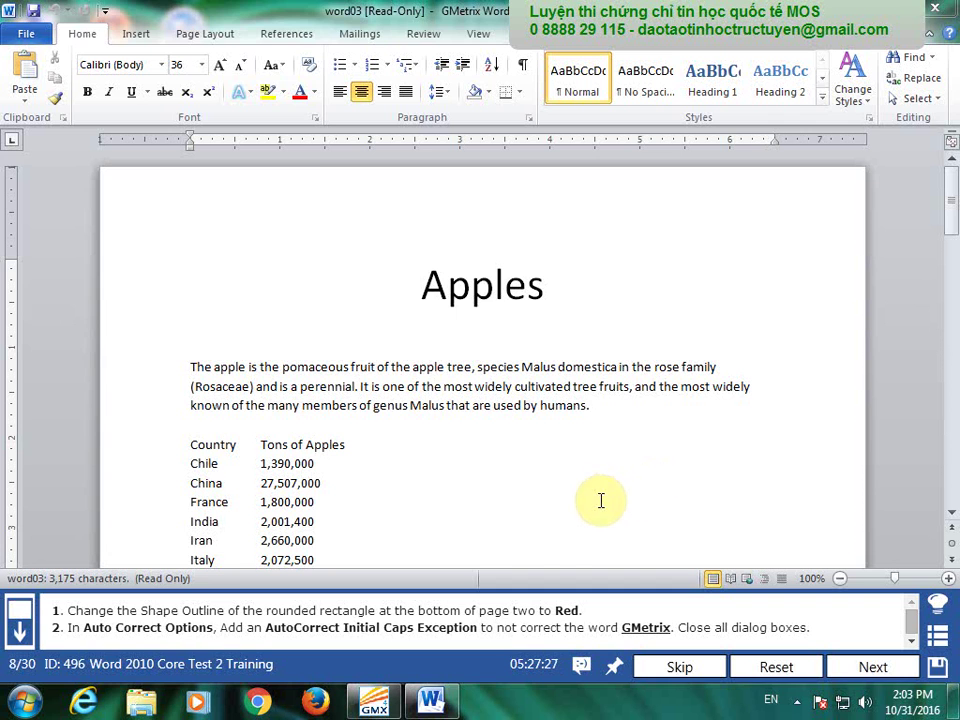
# Set the Shape Outline of page two's rounded rectangle to Red.
pyautogui.moveTo(950, 196); pyautogui.dragTo(952, 450)
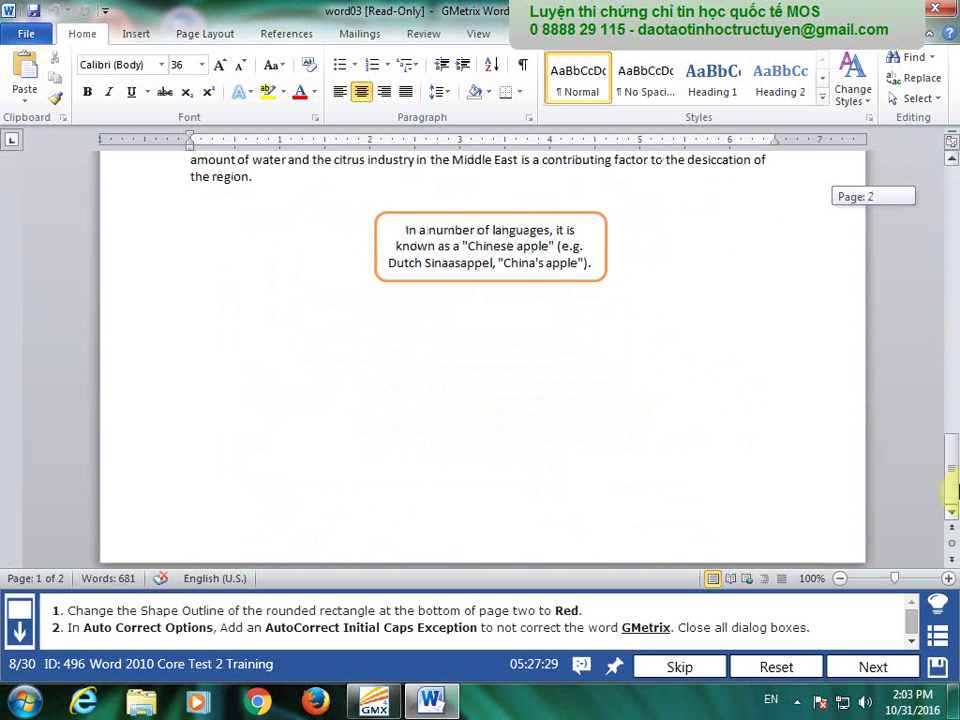
pyautogui.click(605, 218)
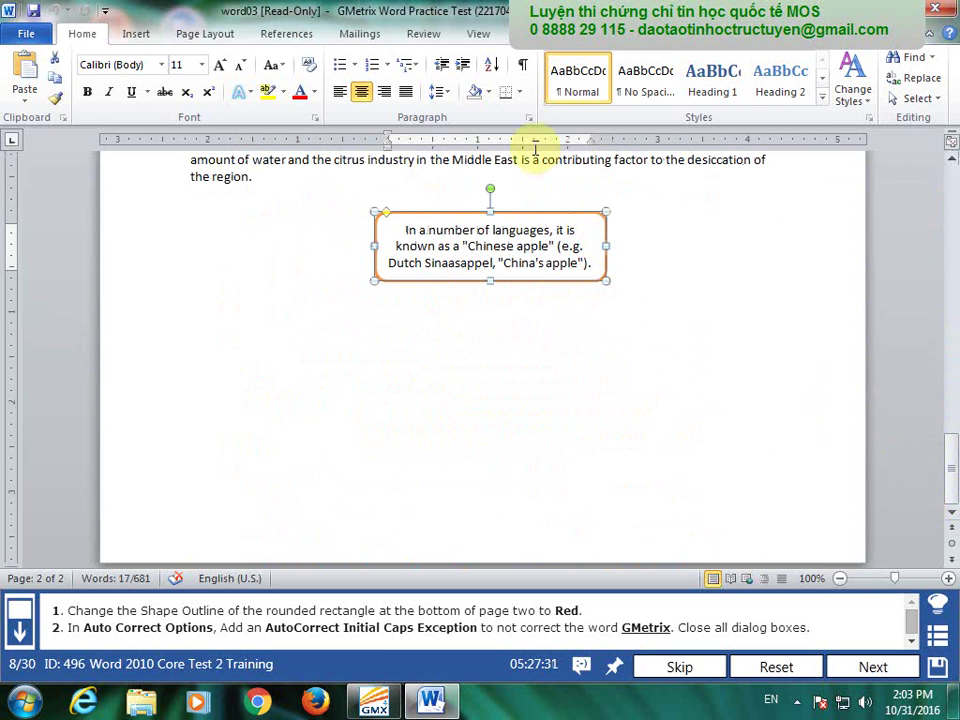
pyautogui.click(527, 33)
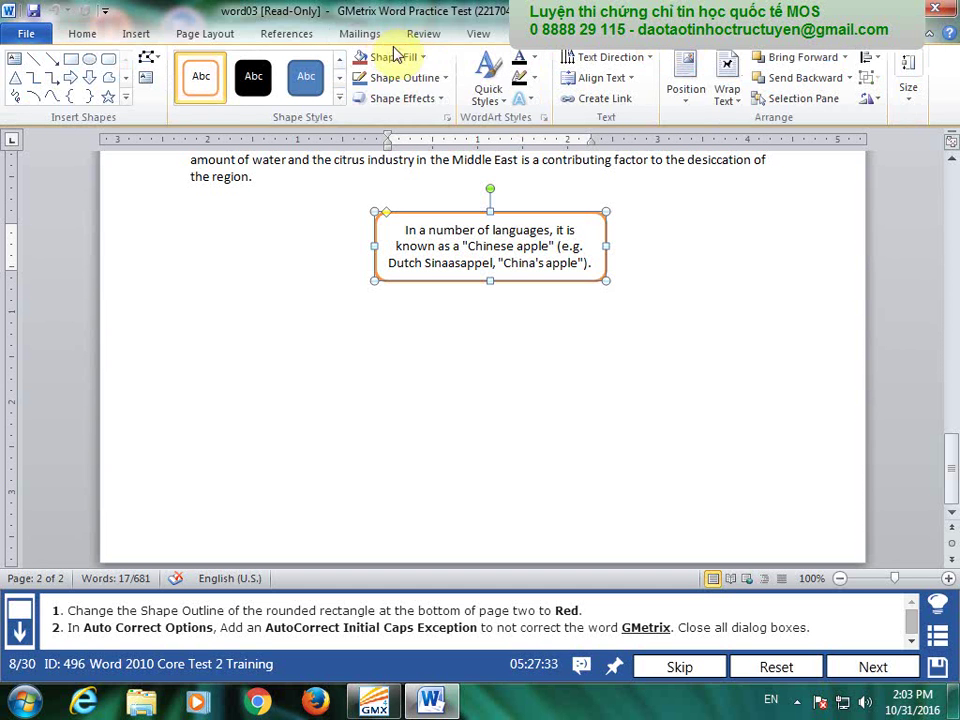
pyautogui.click(446, 80)
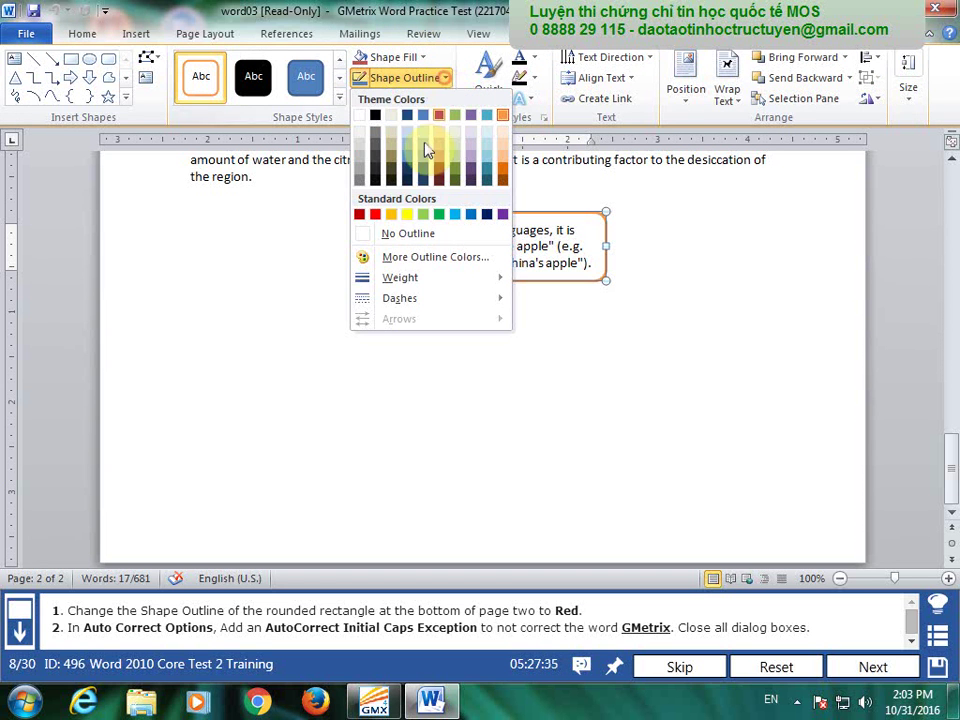
pyautogui.click(376, 214)
pyautogui.click(400, 359)
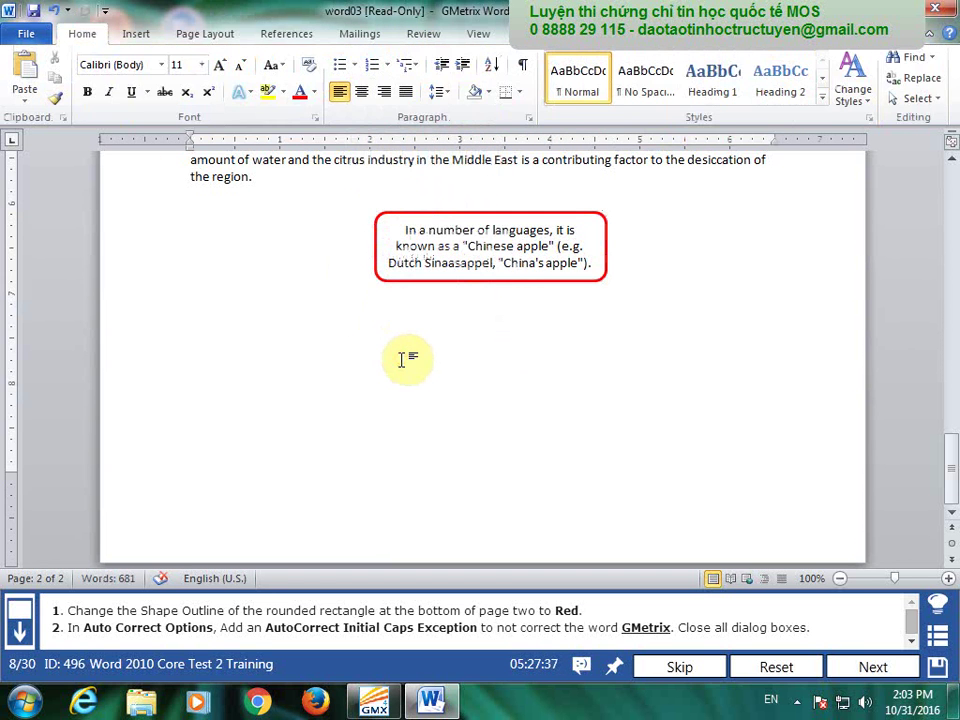
# Open the Initial CAps exceptions list from Word Options' Proofing AutoCorrect settings.
pyautogui.click(25, 42)
pyautogui.click(72, 386)
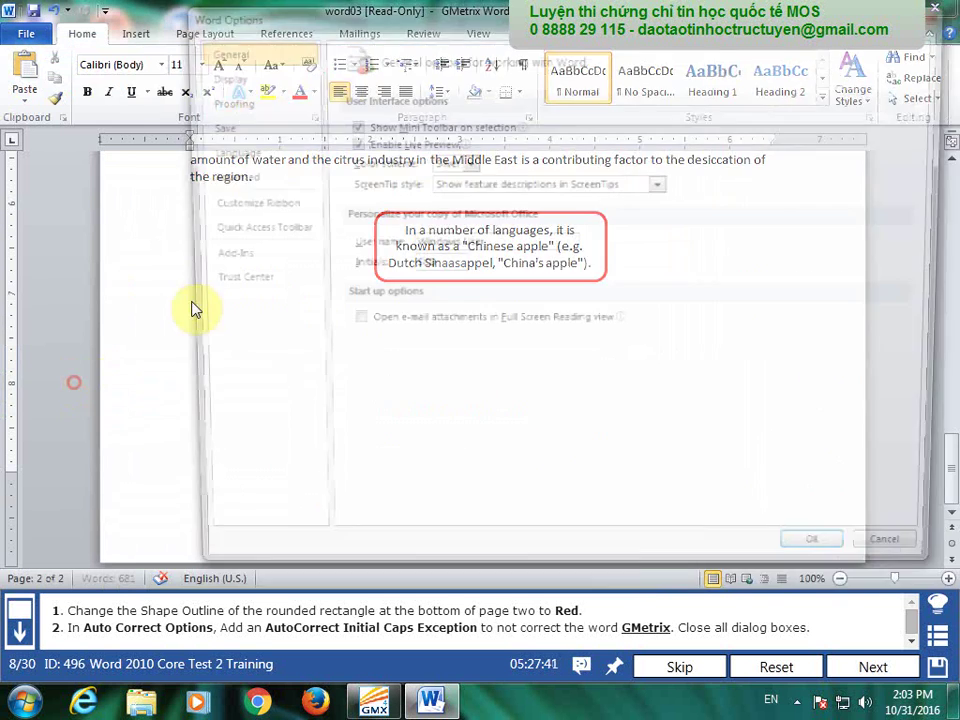
pyautogui.click(226, 100)
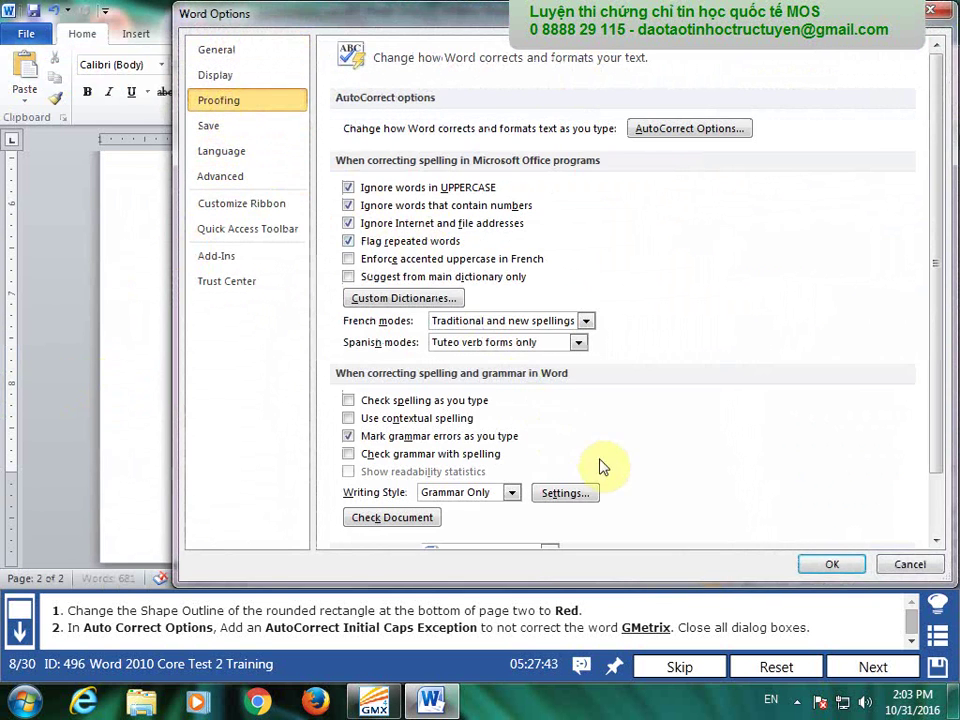
pyautogui.click(729, 135)
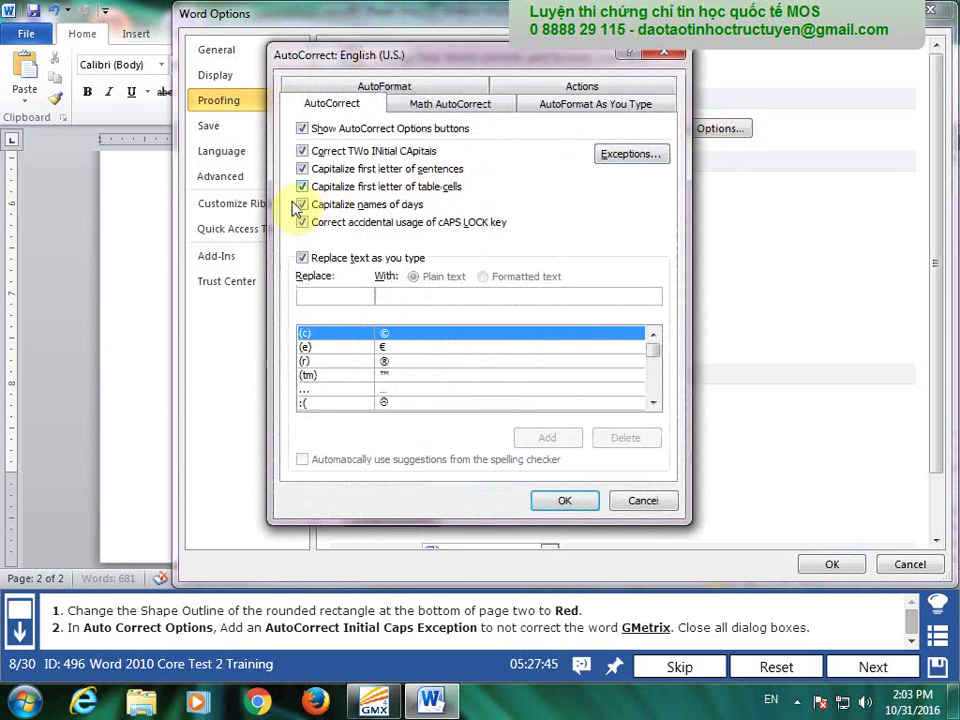
pyautogui.click(638, 158)
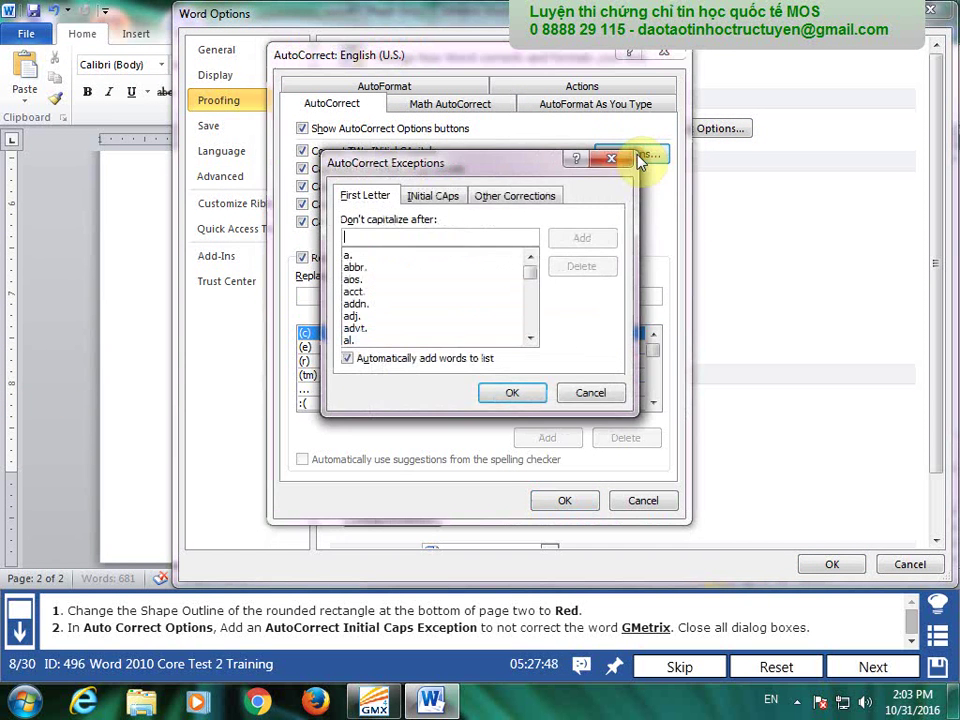
pyautogui.click(428, 198)
pyautogui.write('GM')
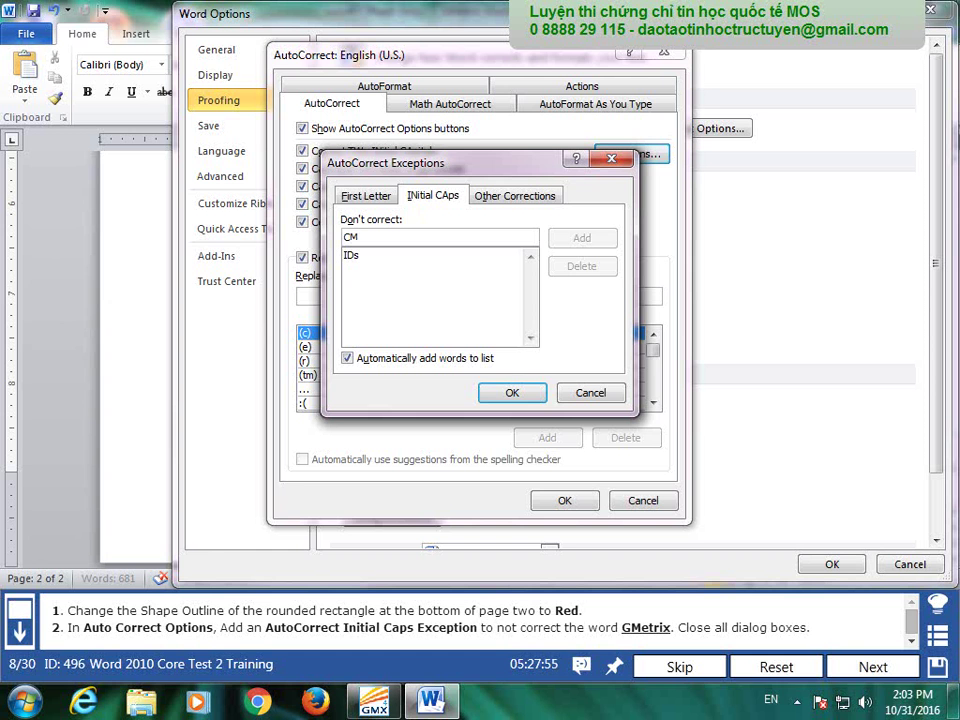
# Add GMetrix as an Initial CAps exception and close all the option dialogs.
pyautogui.write('etrix')
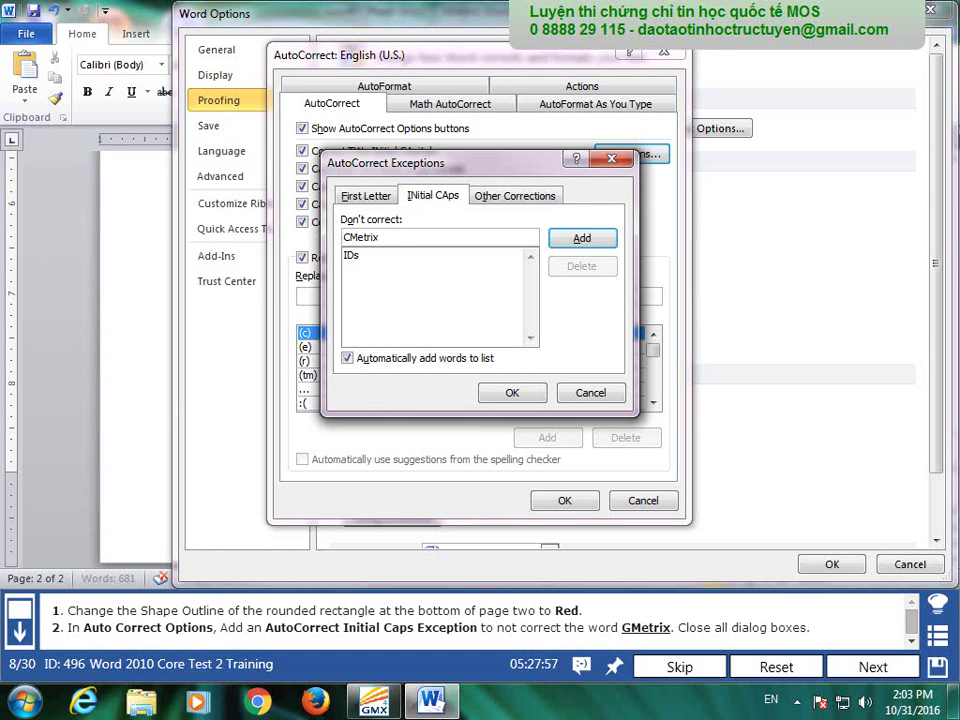
pyautogui.click(348, 237)
pyautogui.press('BackSpace')
pyautogui.click(588, 242)
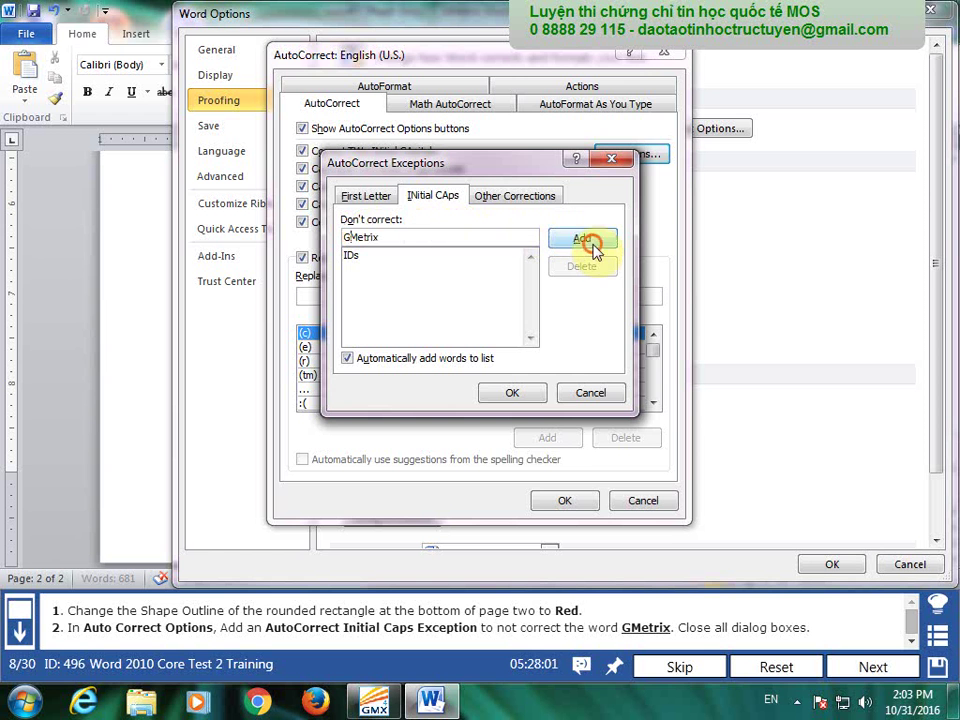
pyautogui.click(520, 392)
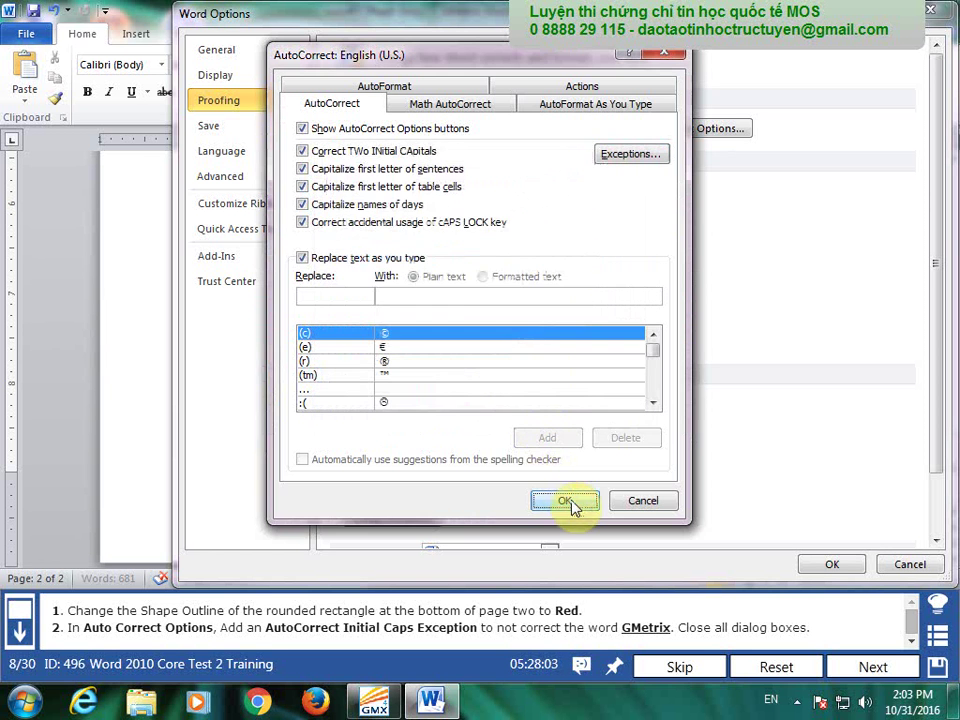
pyautogui.click(564, 500)
pyautogui.click(812, 577)
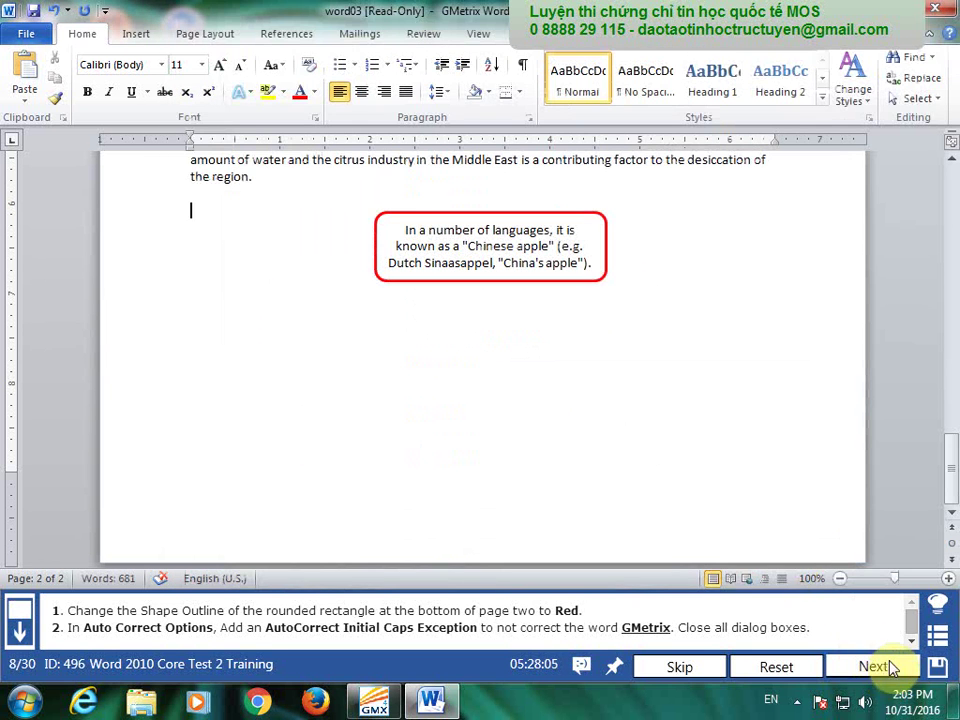
# Submit task 8 and continue past the 2/2 feedback to question 9.
pyautogui.click(890, 670)
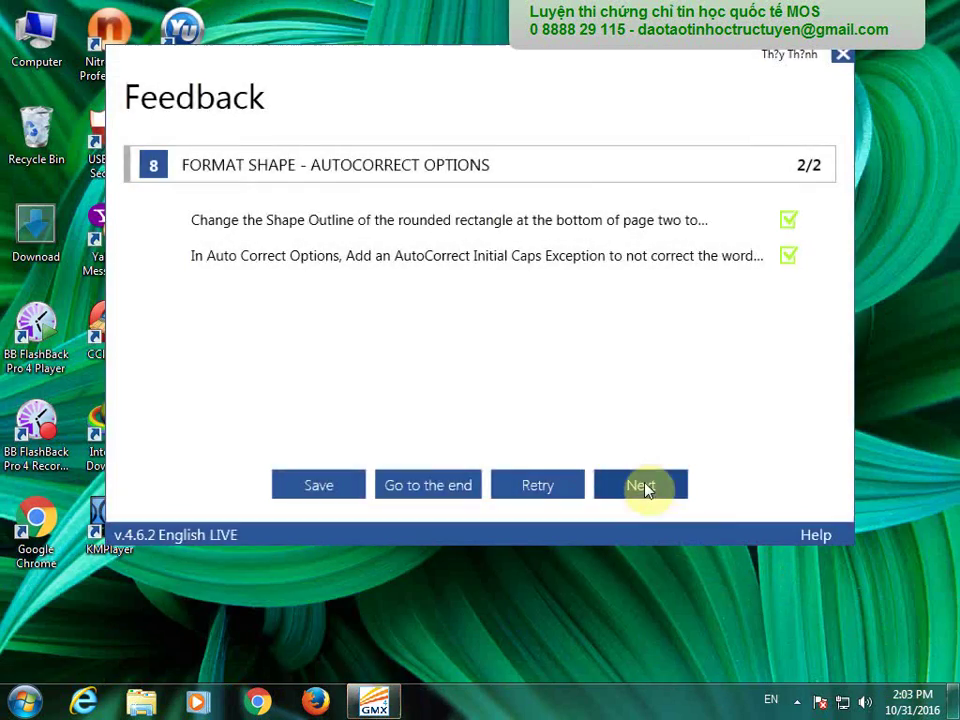
pyautogui.click(643, 486)
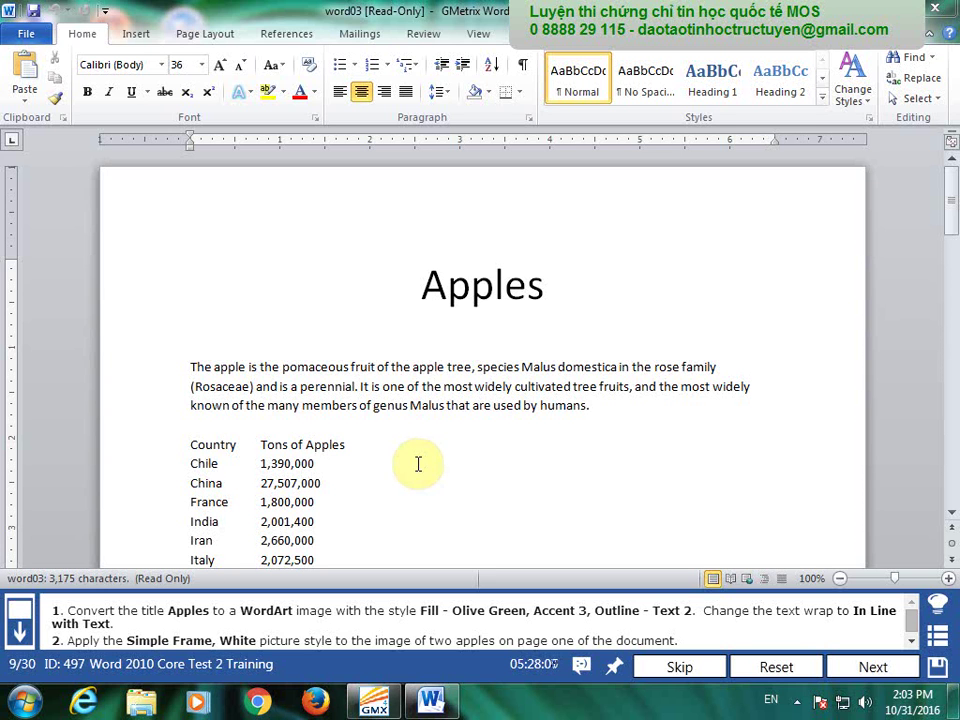
# Convert the Apples title to Fill - Olive Green, Accent 3, Outline - Text 2 WordArt, In Line with Text.
pyautogui.click(553, 285)
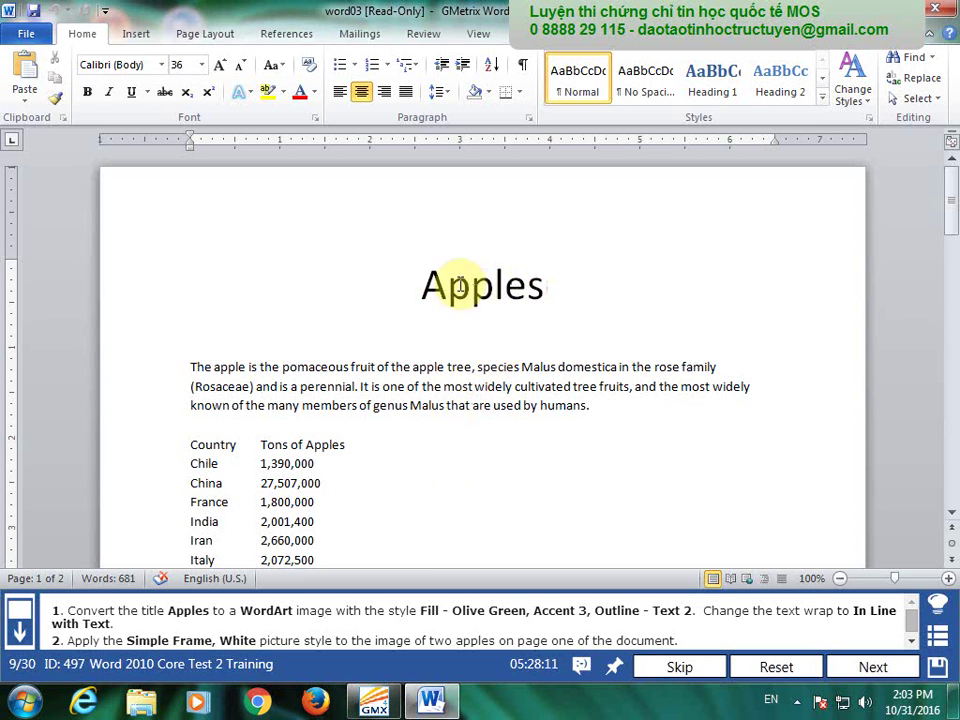
pyautogui.click(424, 285)
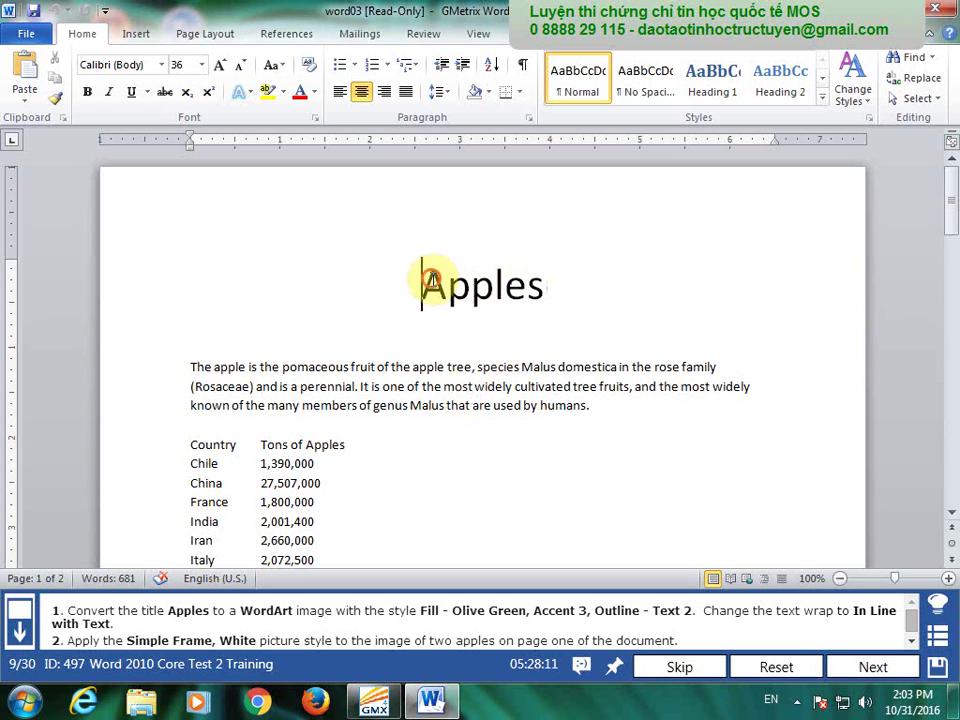
pyautogui.keyDown('shift'); pyautogui.click(550, 288); pyautogui.keyUp('shift')
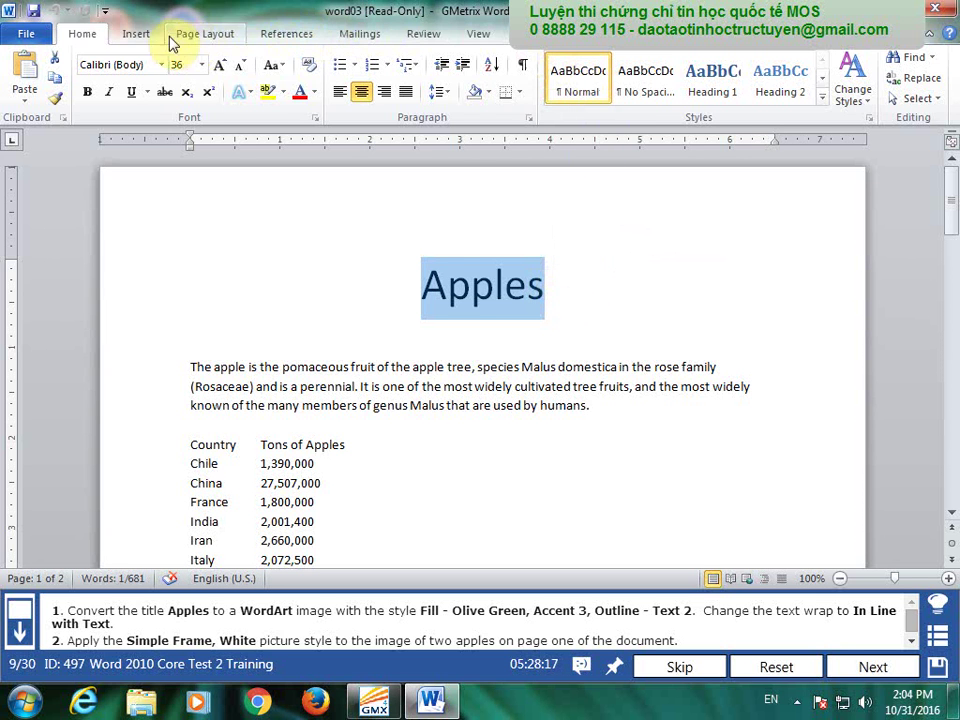
pyautogui.click(135, 30)
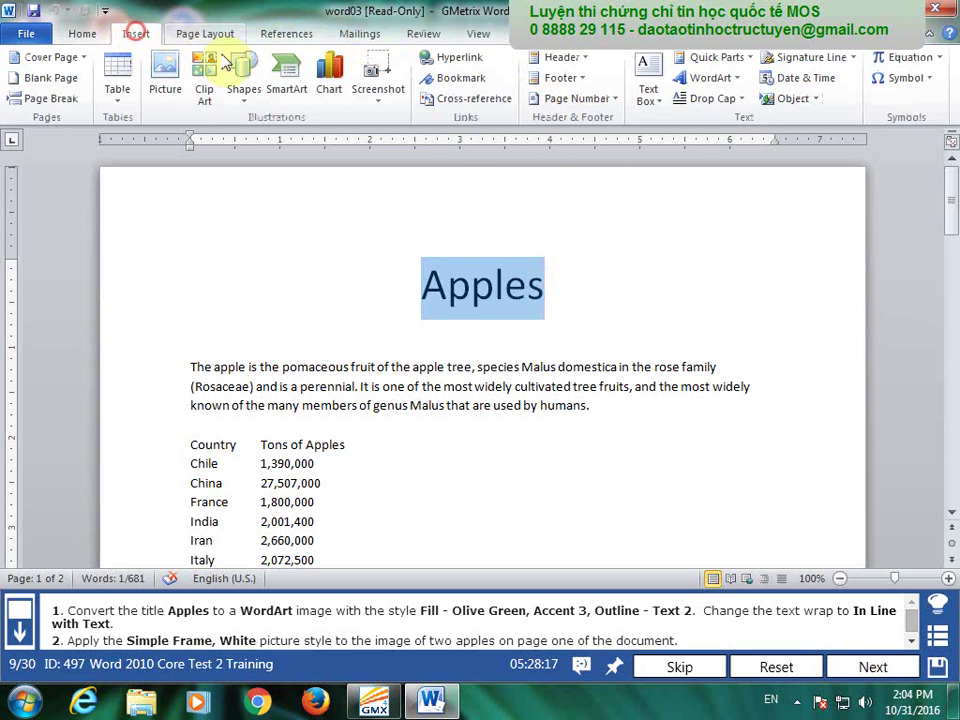
pyautogui.click(741, 79)
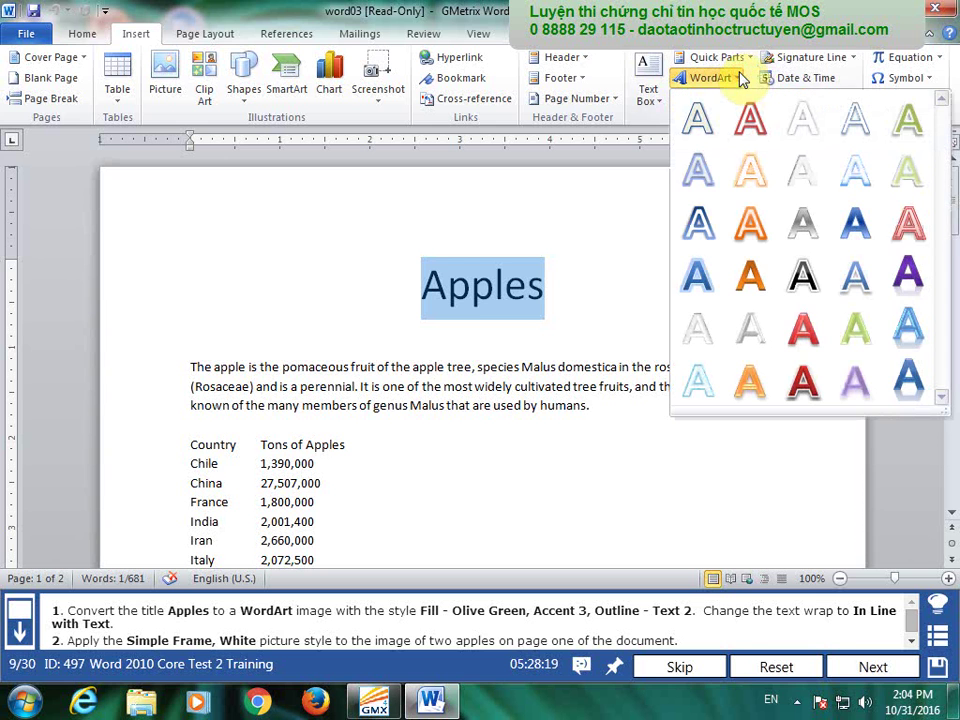
pyautogui.click(906, 121)
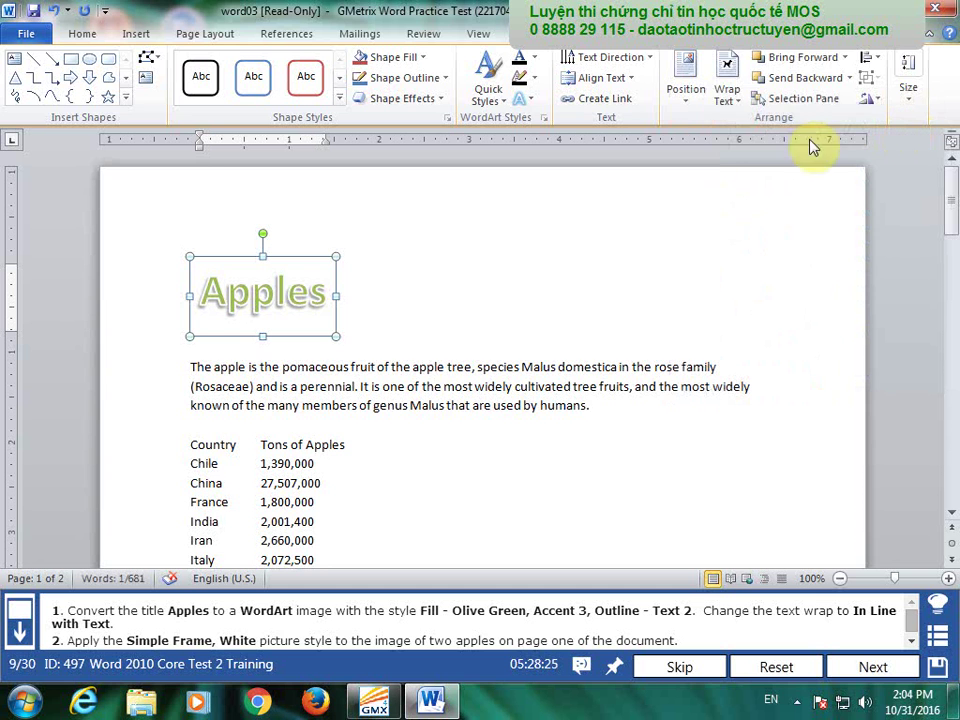
pyautogui.click(728, 96)
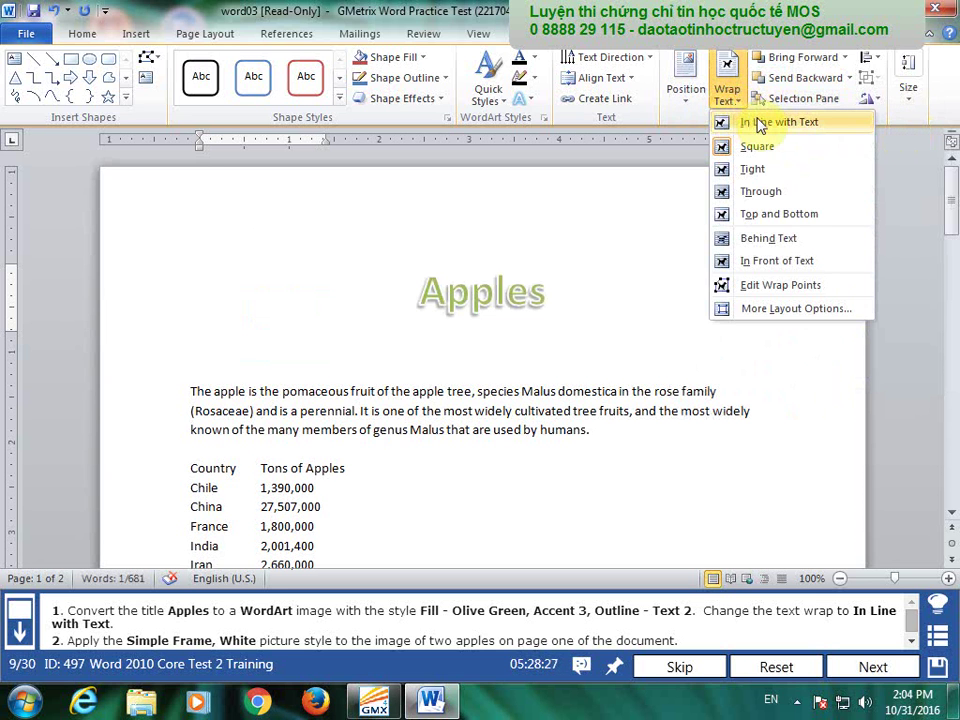
pyautogui.click(770, 122)
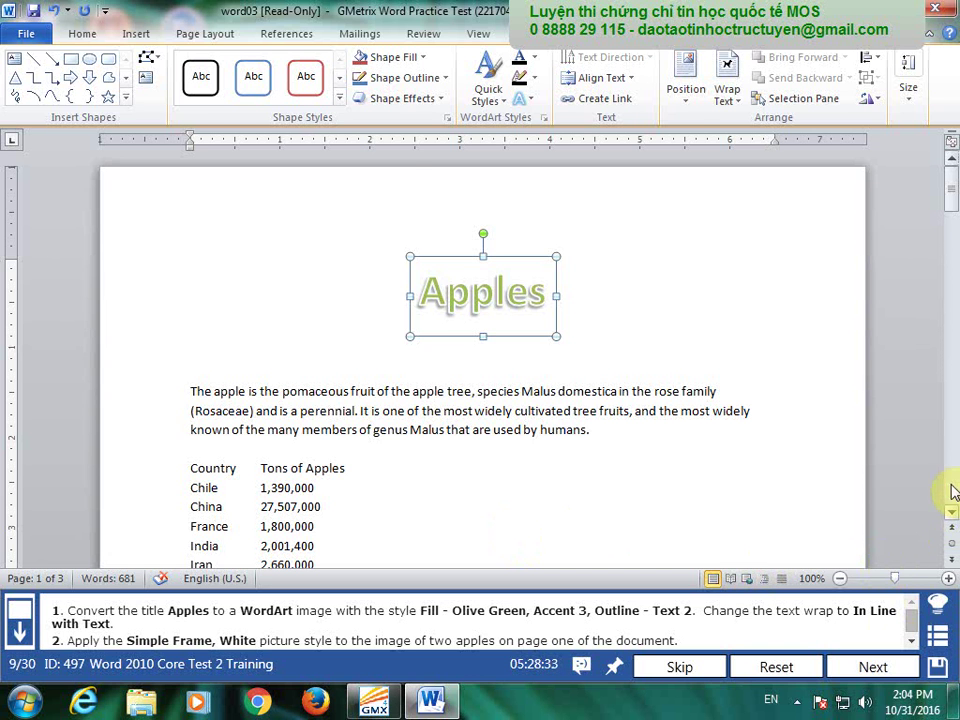
# Apply the Simple Frame, White style to the two-apples picture and submit.
pyautogui.scroll(-7, 953, 490)
pyautogui.click(705, 385)
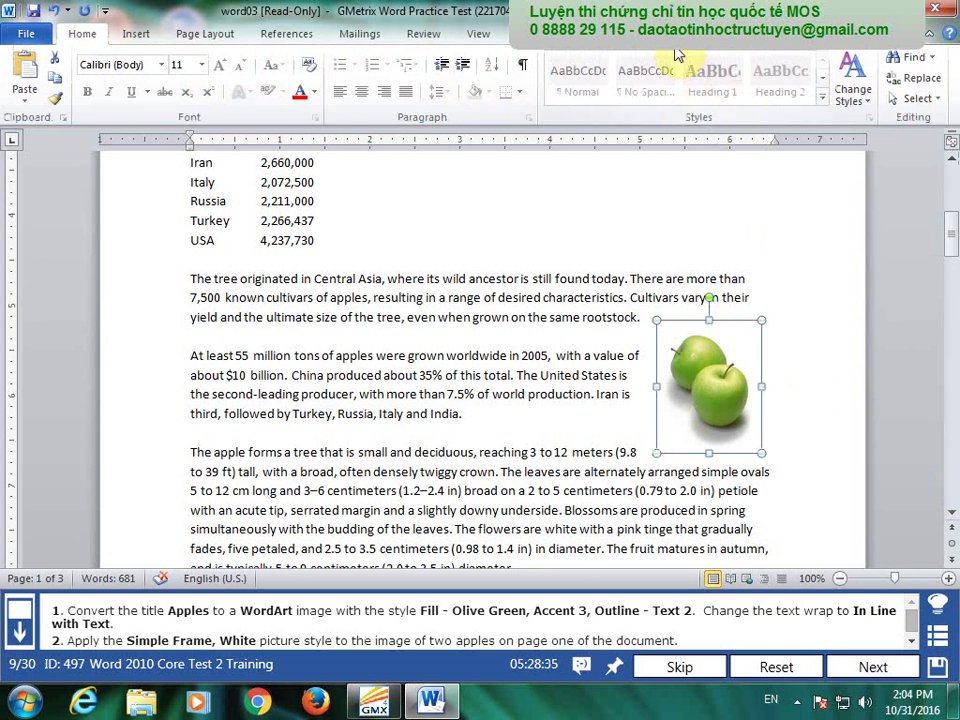
pyautogui.click(508, 40)
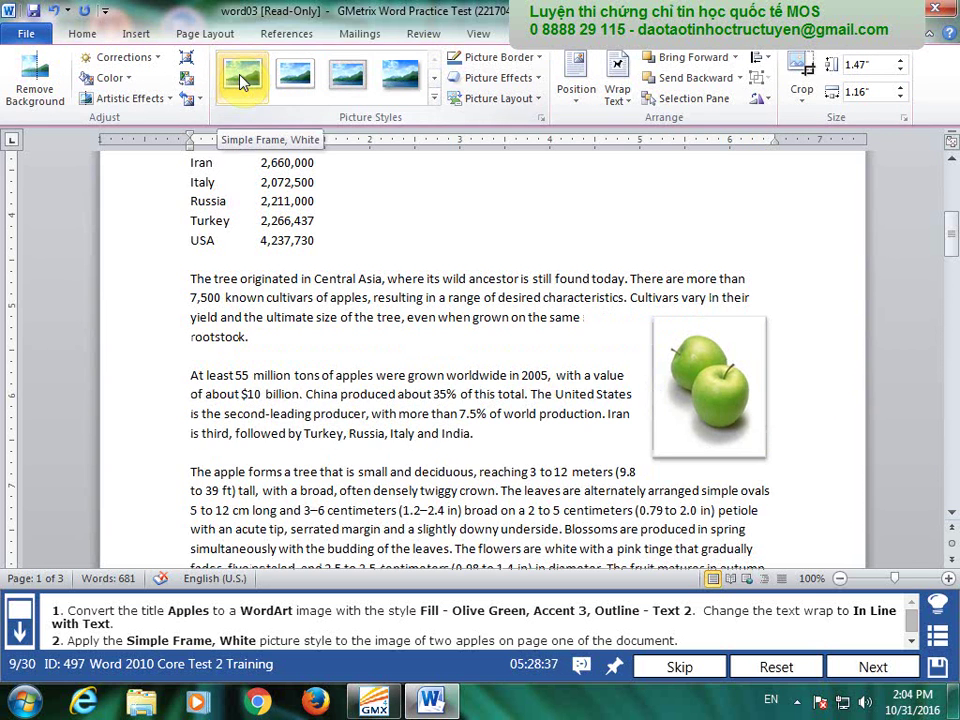
pyautogui.click(240, 76)
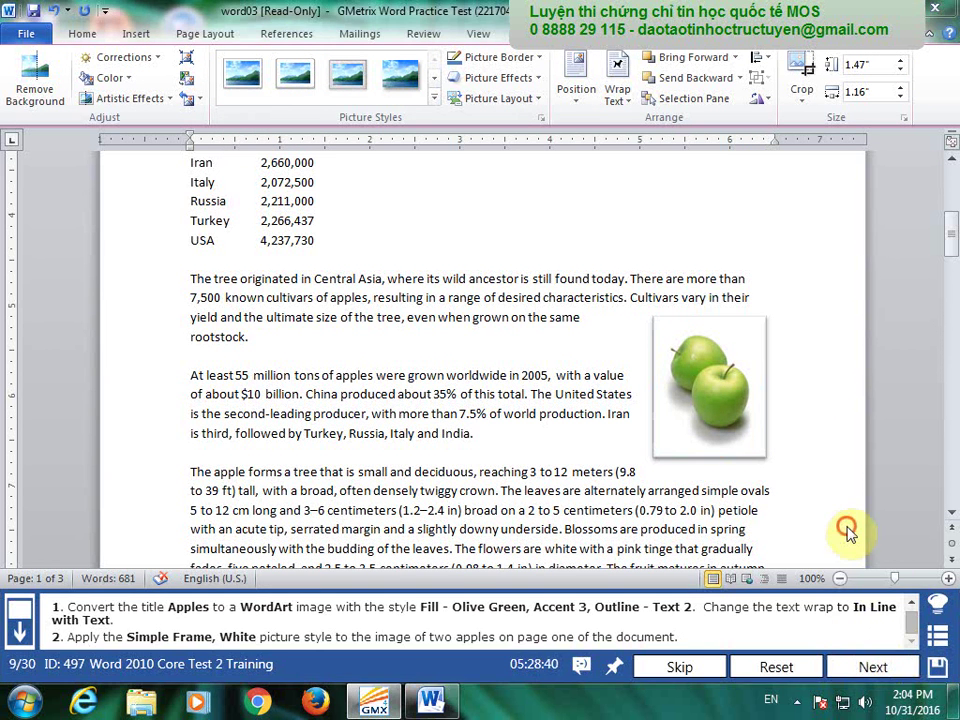
pyautogui.click(900, 668)
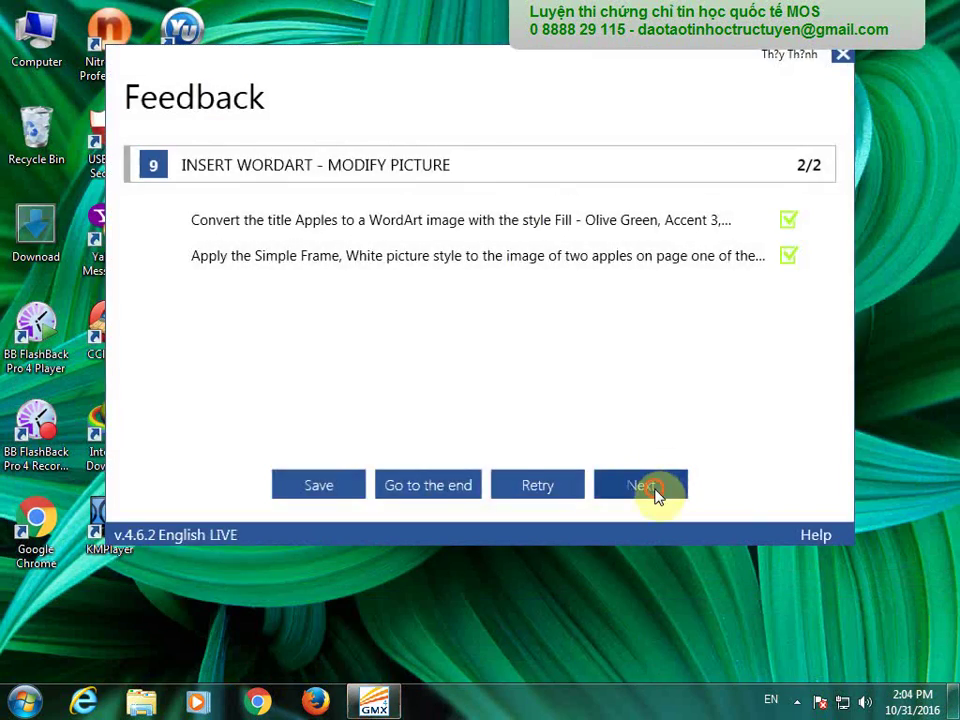
# Leave the feedback and load question 10's mail-merge letter.
pyautogui.click(656, 488)
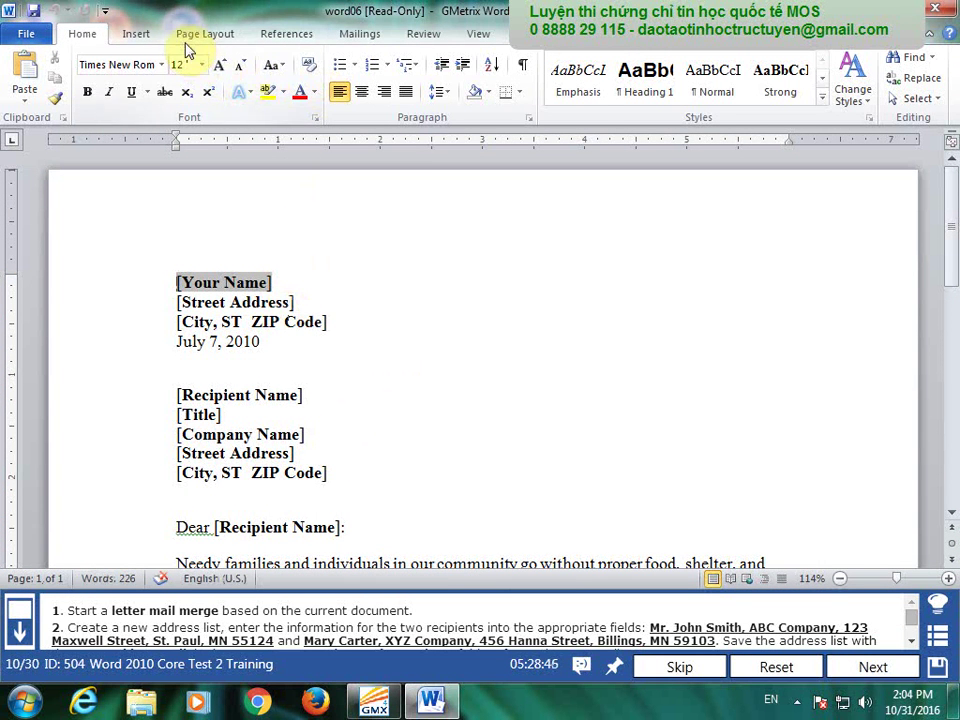
# Start a Letters mail merge on the current letter from the Mailings tab.
pyautogui.click(423, 33)
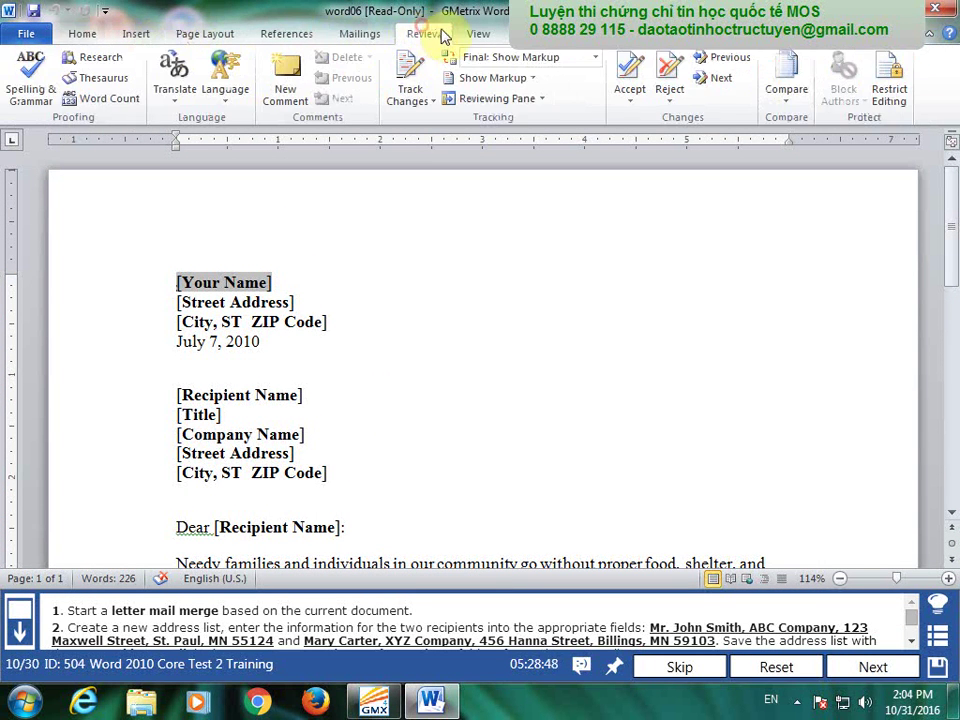
pyautogui.click(472, 36)
pyautogui.click(362, 33)
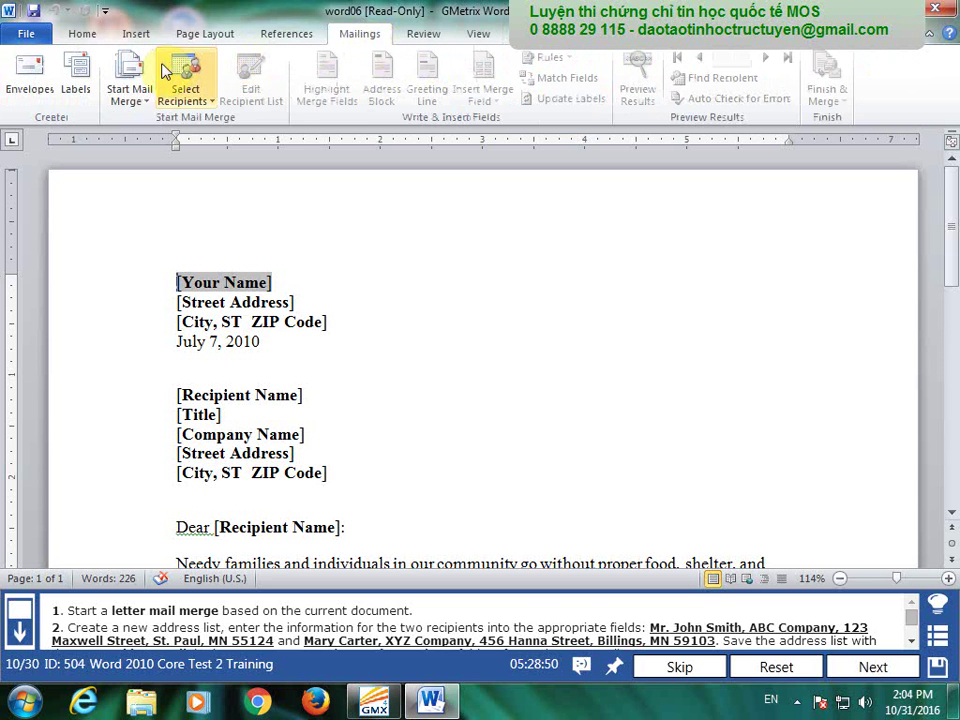
pyautogui.click(137, 108)
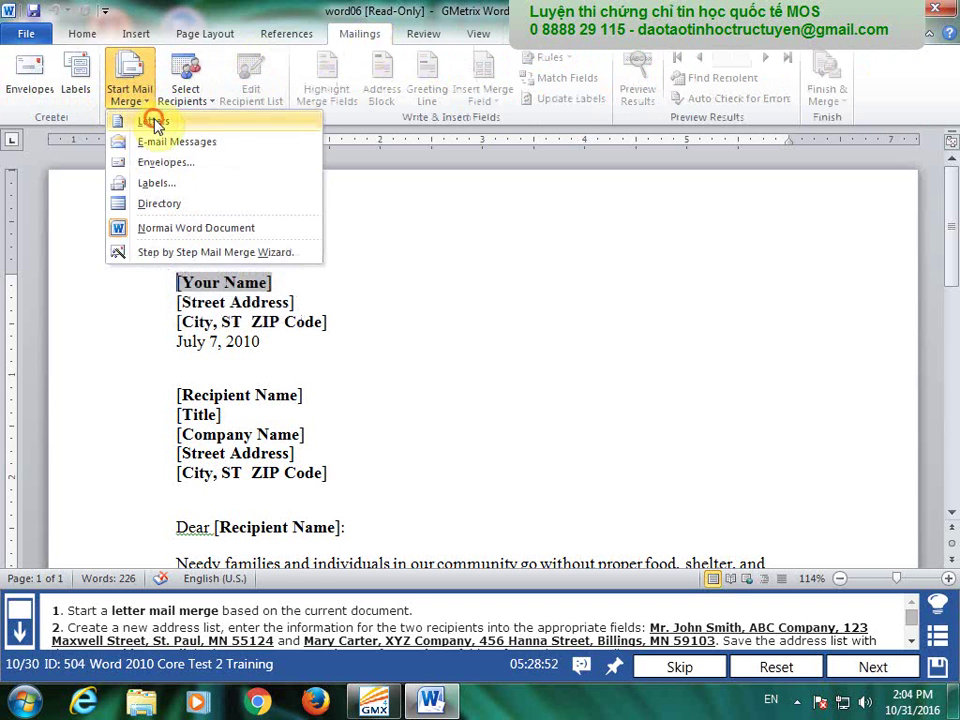
pyautogui.click(152, 122)
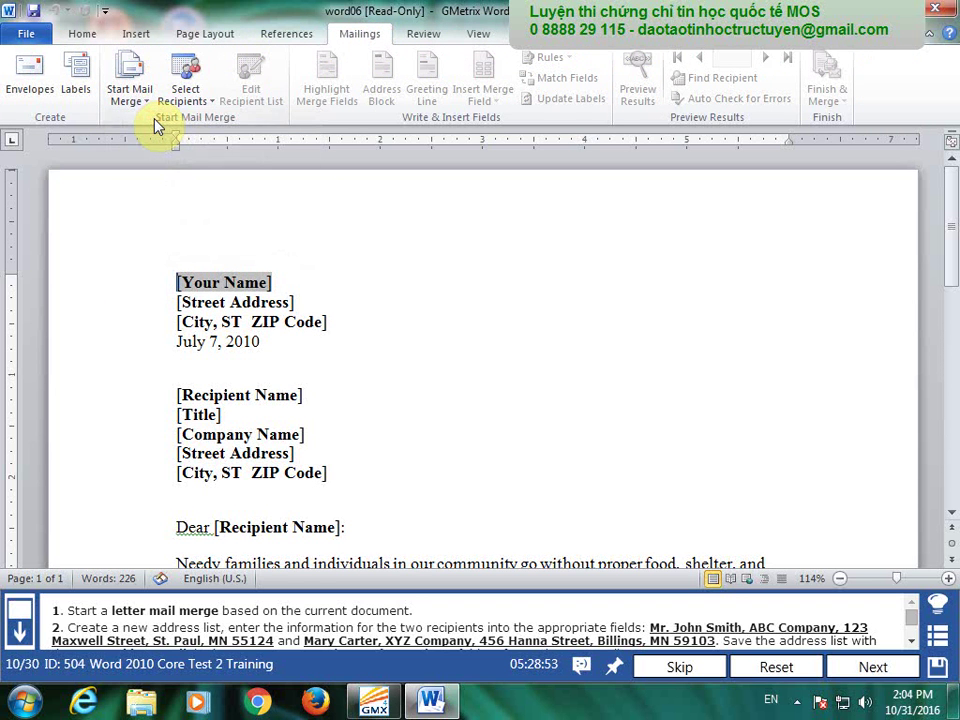
pyautogui.click(417, 447)
pyautogui.scroll(-1, 417, 447)
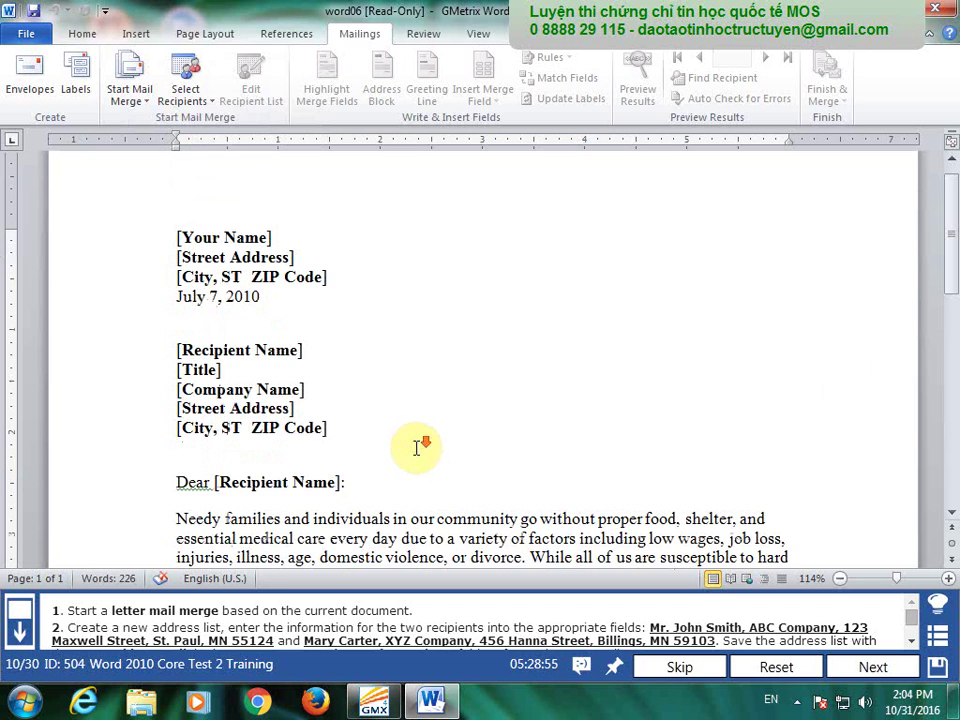
pyautogui.click(911, 643)
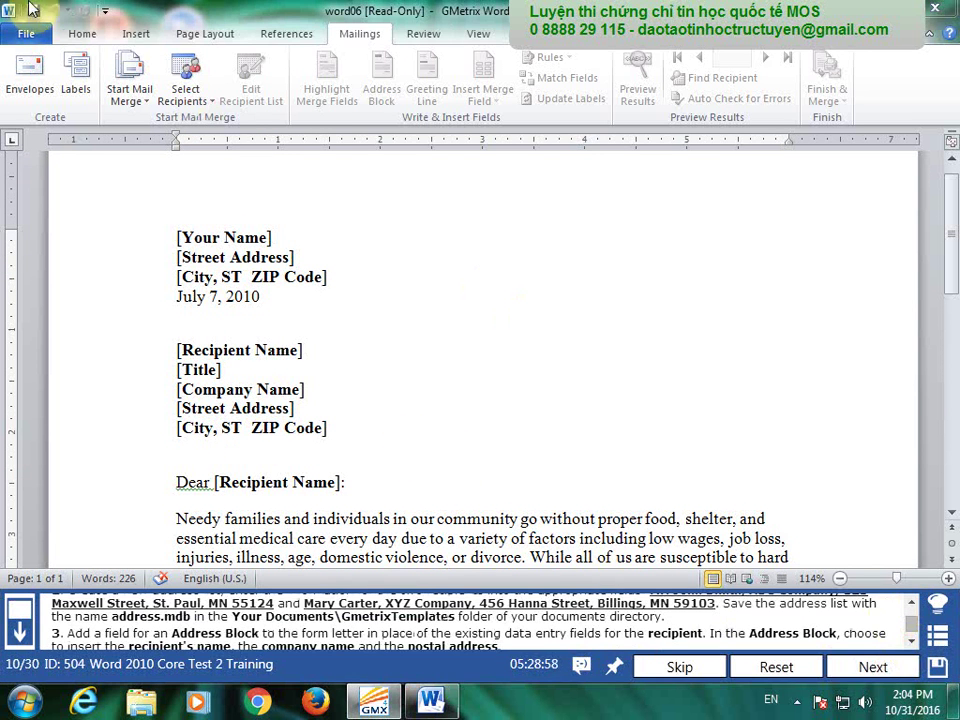
pyautogui.click(200, 100)
# Enter two recipients' titles and first names in a new address list and confirm it.
pyautogui.click(214, 120)
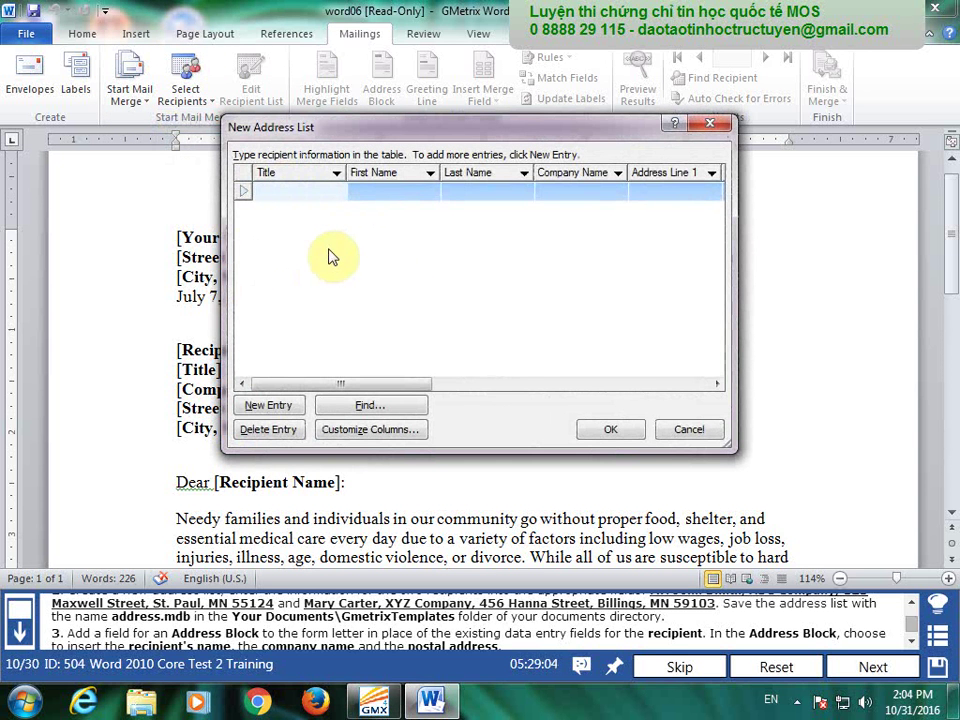
pyautogui.write('Mr')
pyautogui.press('Tab')
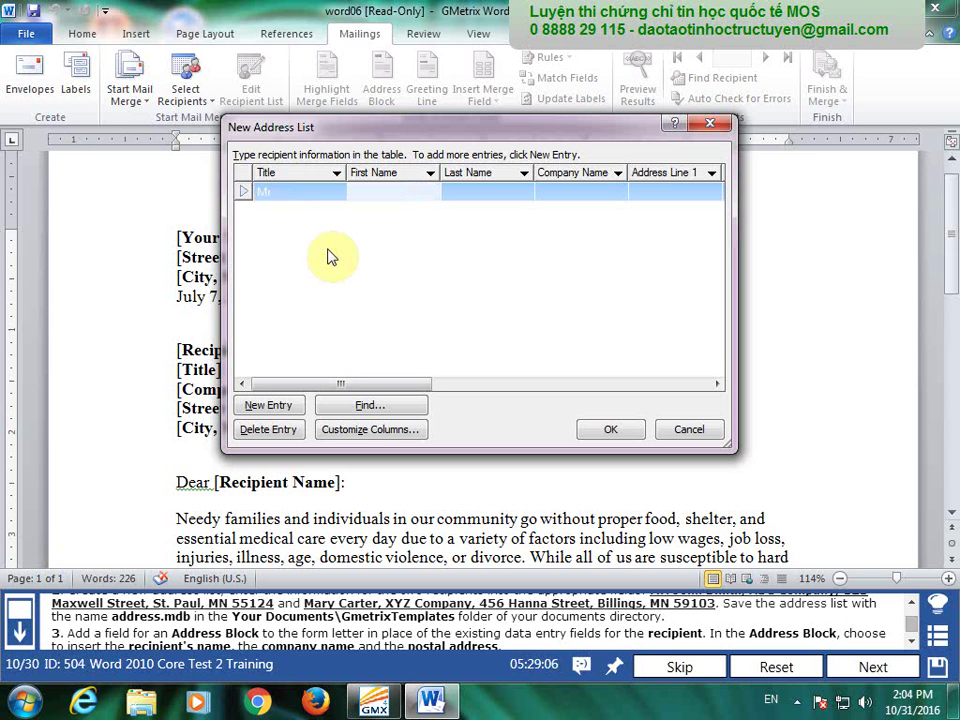
pyautogui.write('John')
pyautogui.click(284, 405)
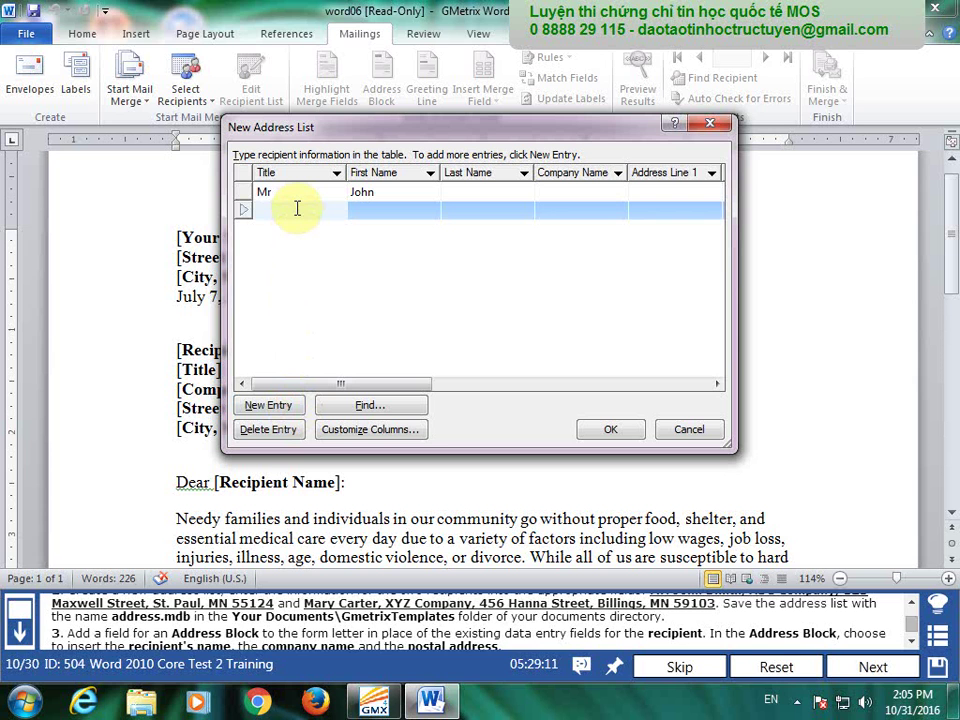
pyautogui.write('Ms')
pyautogui.press('Tab')
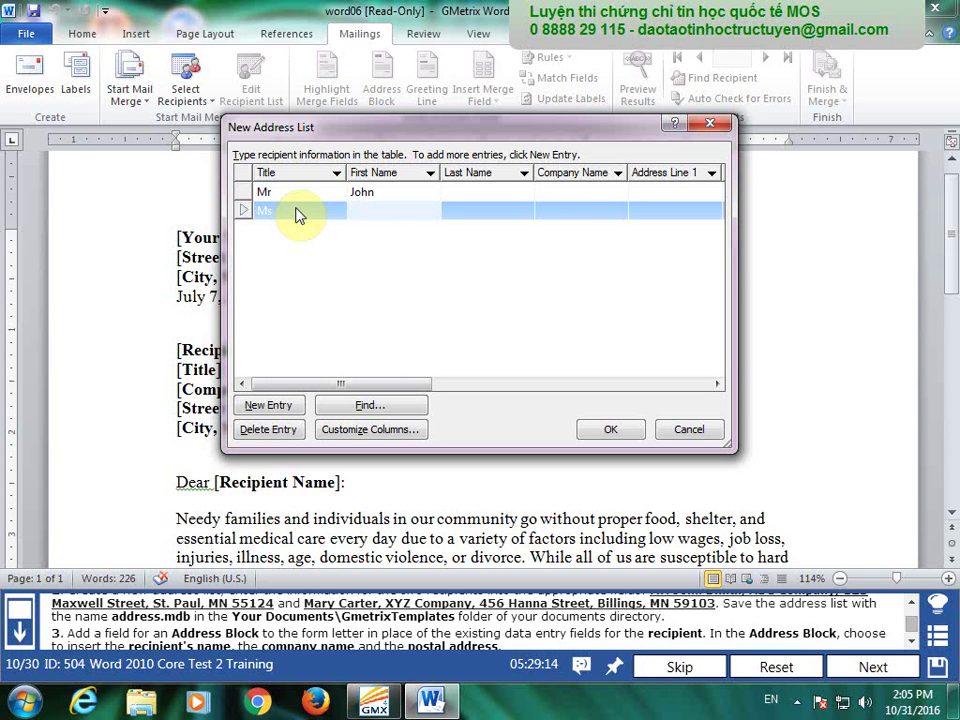
pyautogui.write('Mary')
pyautogui.click(612, 429)
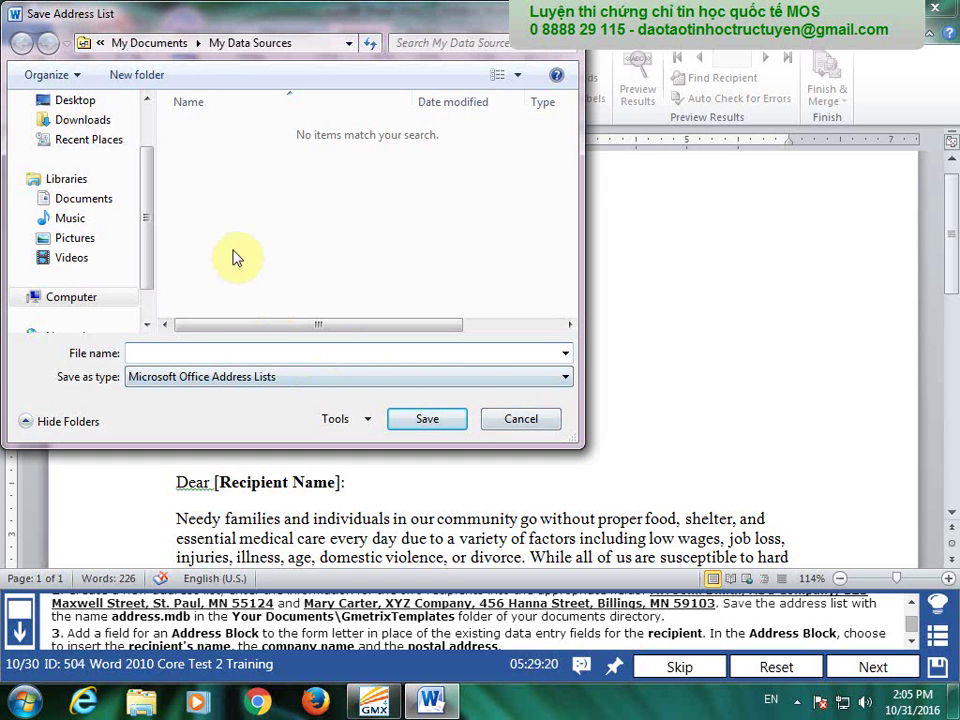
# Save the new recipient list as 'address' in Documents > GMetrixTemplates.
pyautogui.click(55, 199)
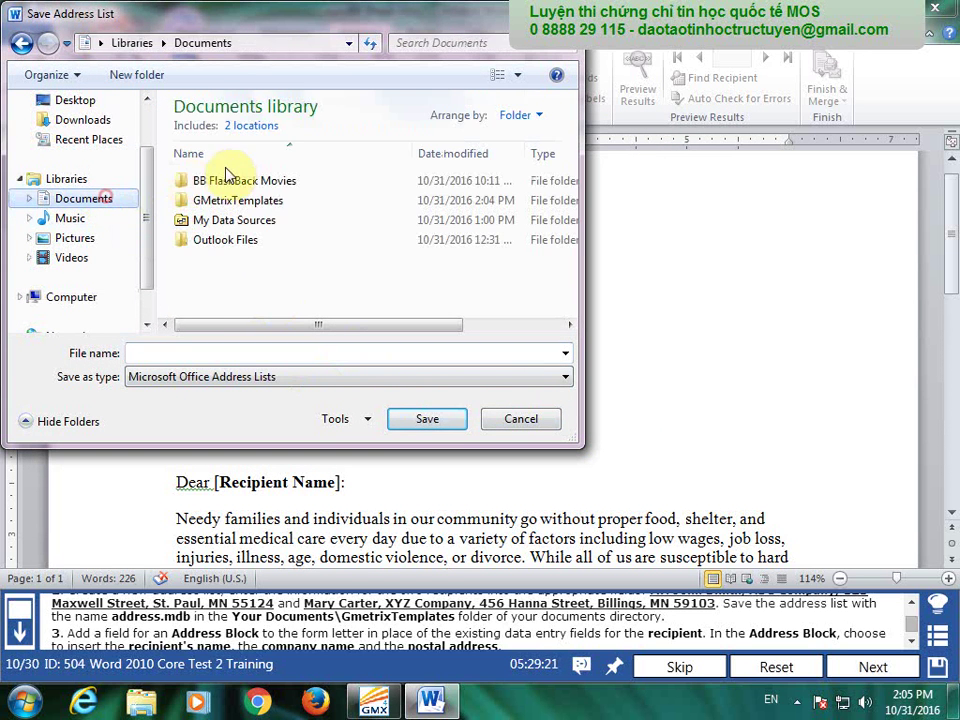
pyautogui.doubleClick(270, 202)
pyautogui.click(282, 353)
pyautogui.write('address')
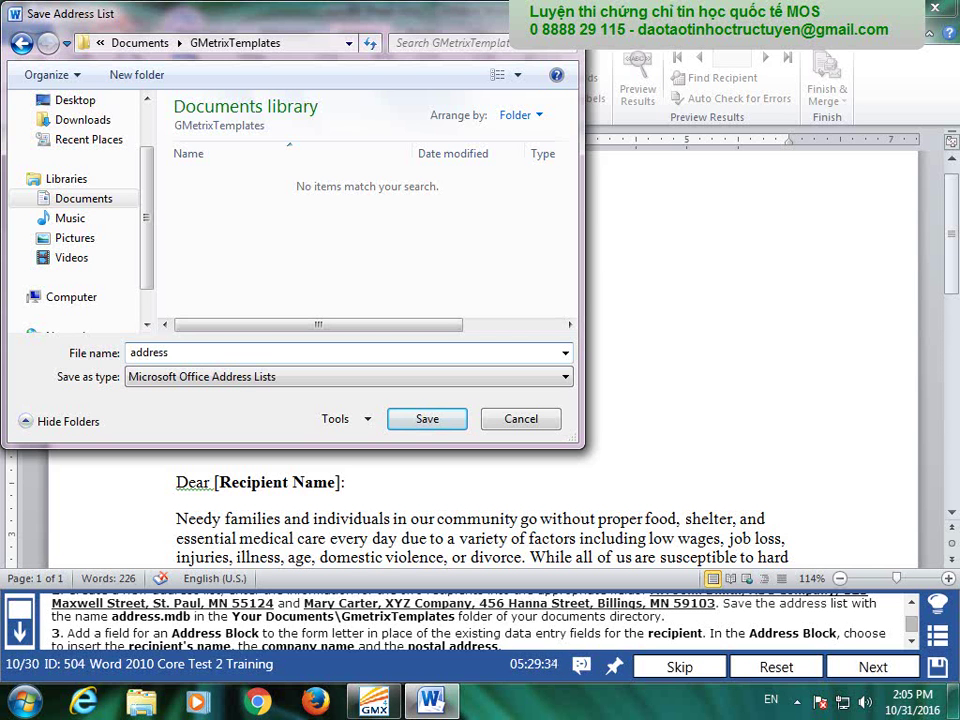
pyautogui.click(442, 418)
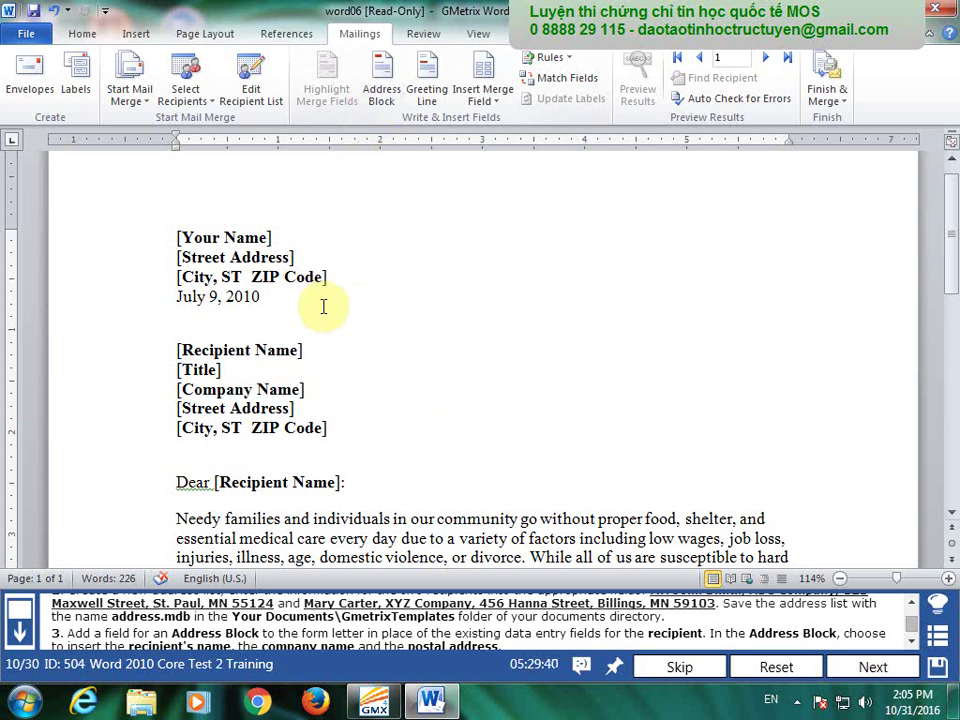
# Replace the [Recipient Name] placeholder with a default Address Block field and submit task 10.
pyautogui.click(280, 352)
pyautogui.click(381, 88)
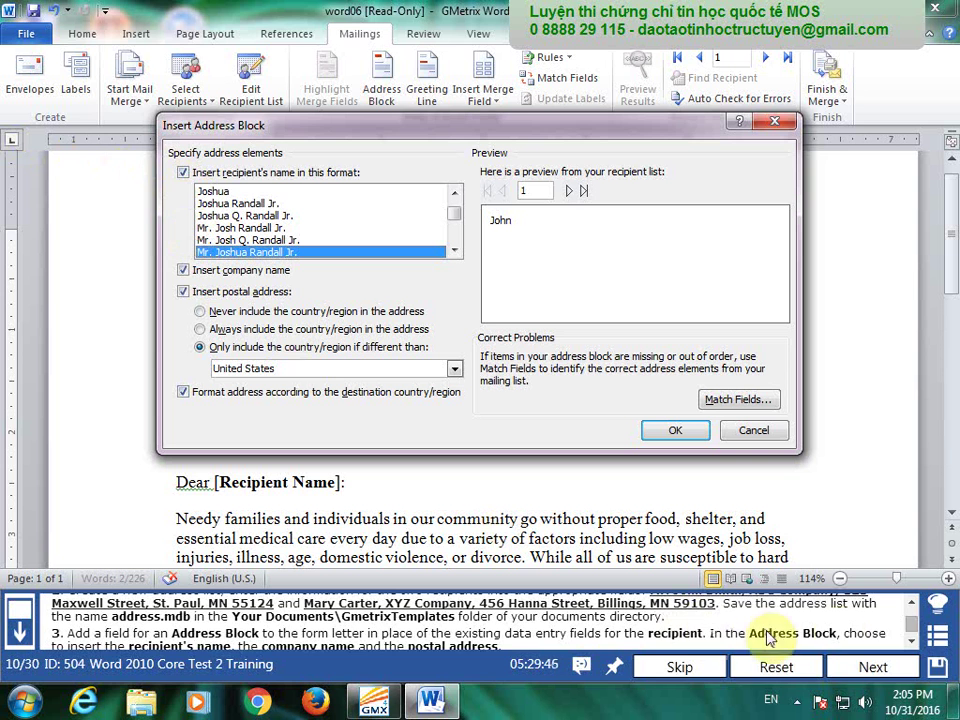
pyautogui.scroll(-1, 915, 645)
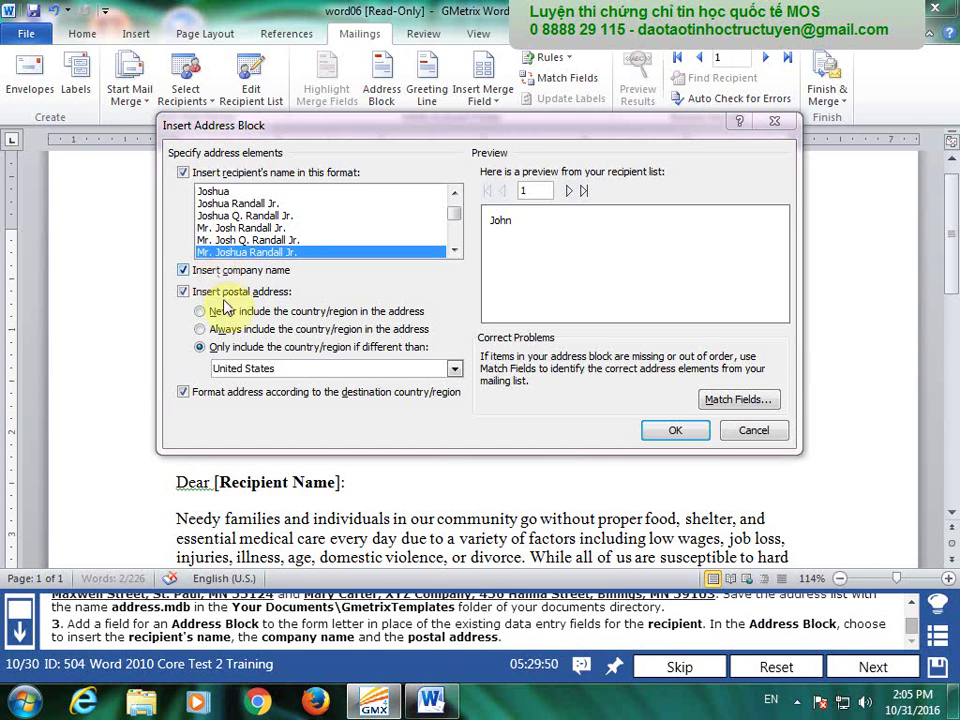
pyautogui.click(671, 435)
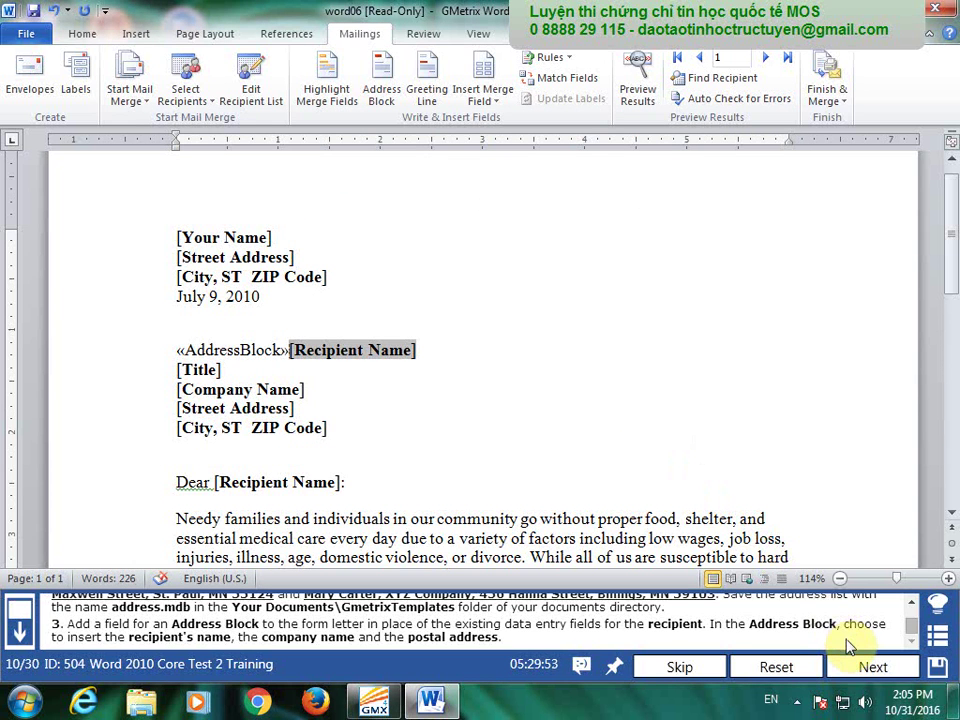
pyautogui.click(866, 666)
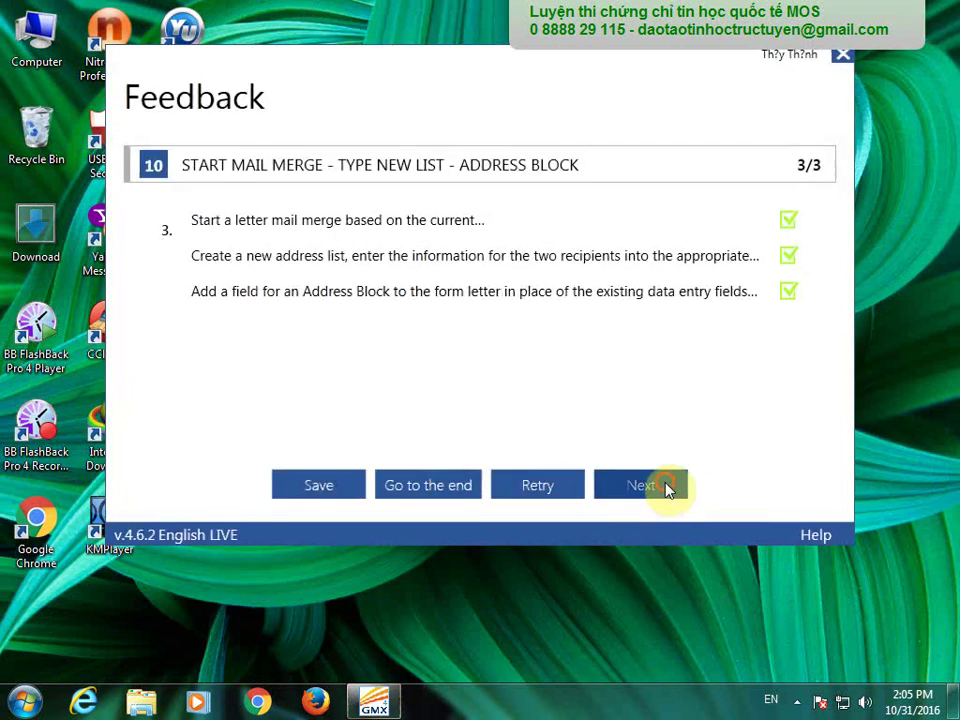
# Continue past the feedback to task 11 and go to Word's File menu.
pyautogui.click(665, 485)
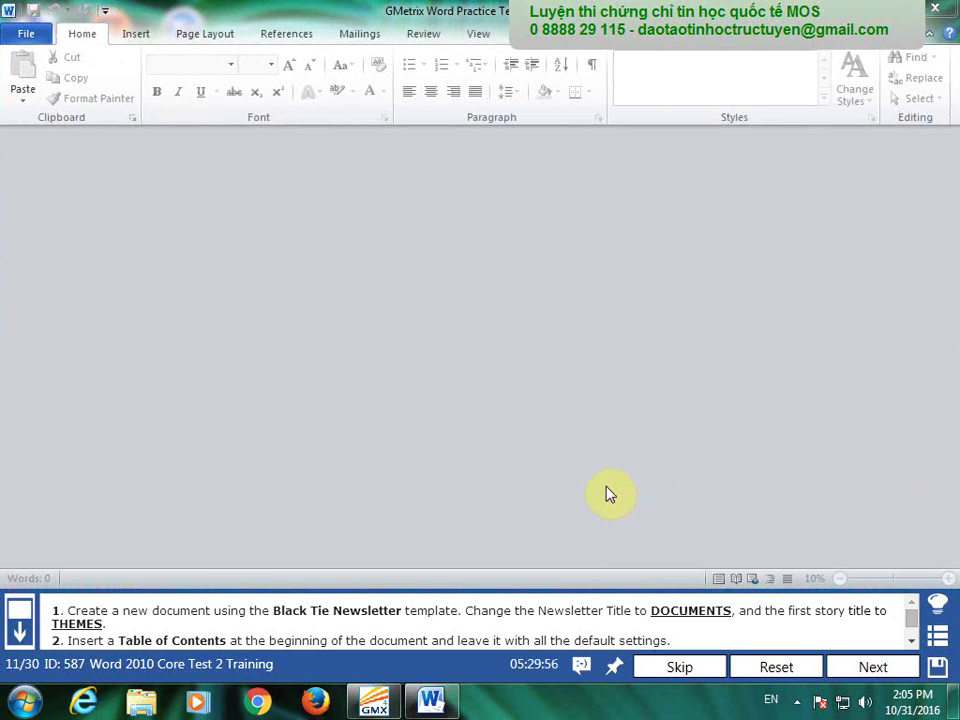
pyautogui.click(27, 32)
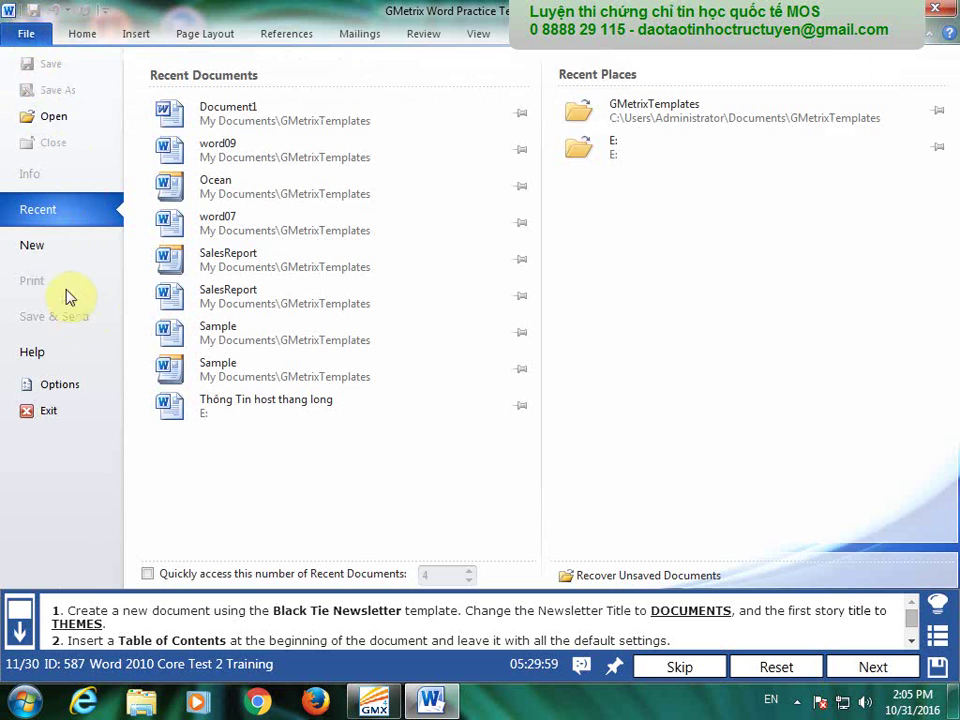
# Create a document from the Black Tie Newsletter sample template and select [NEWSLETTER TITLE].
pyautogui.click(45, 247)
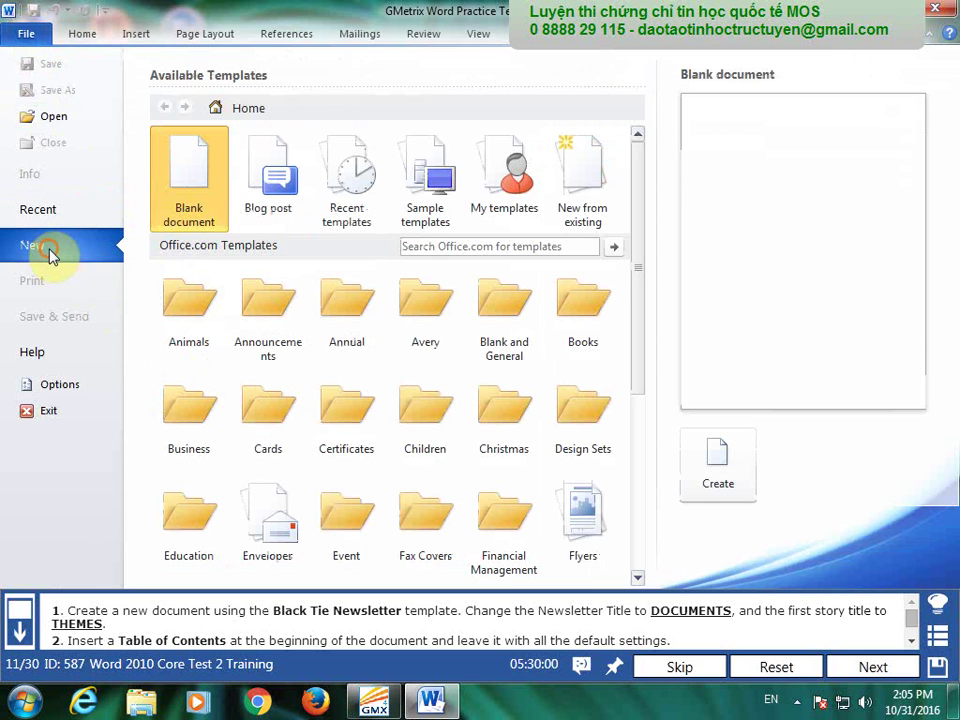
pyautogui.click(405, 188)
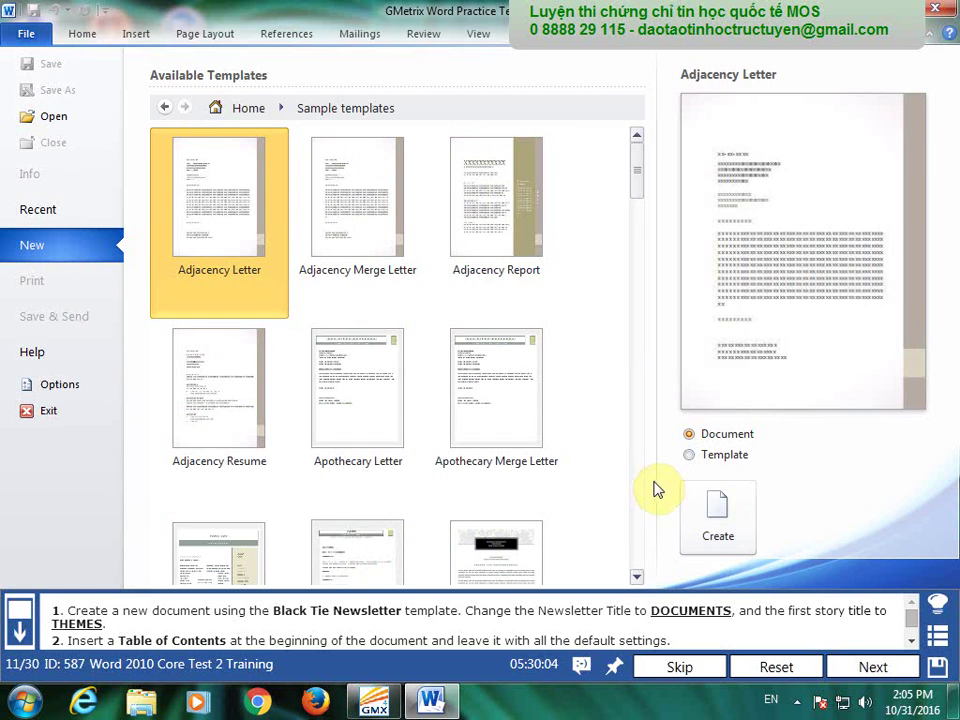
pyautogui.click(640, 476)
pyautogui.click(327, 347)
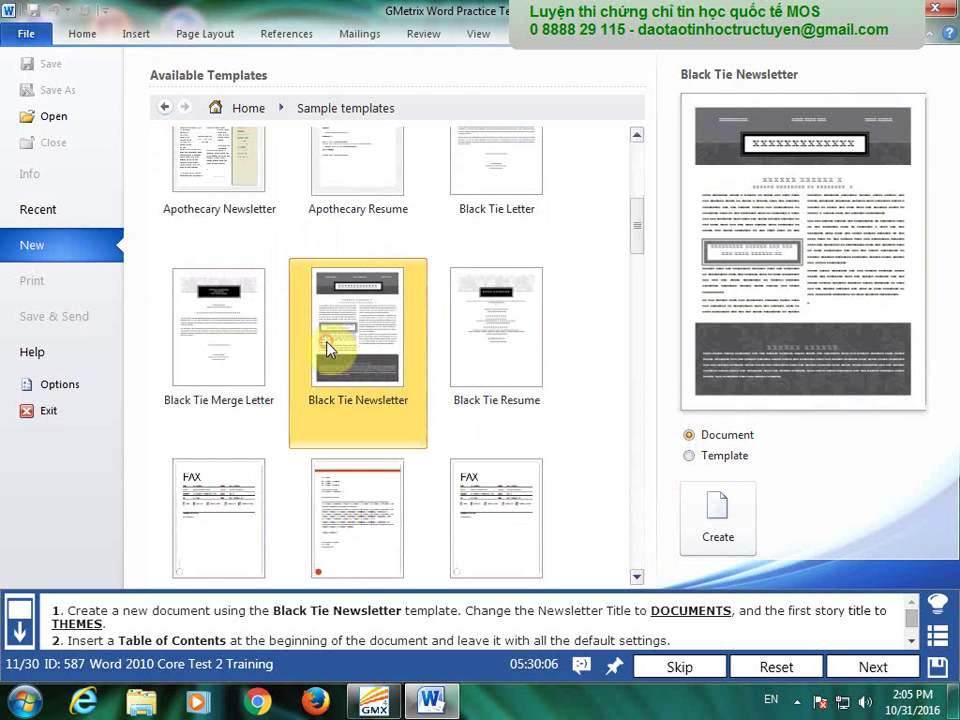
pyautogui.click(716, 522)
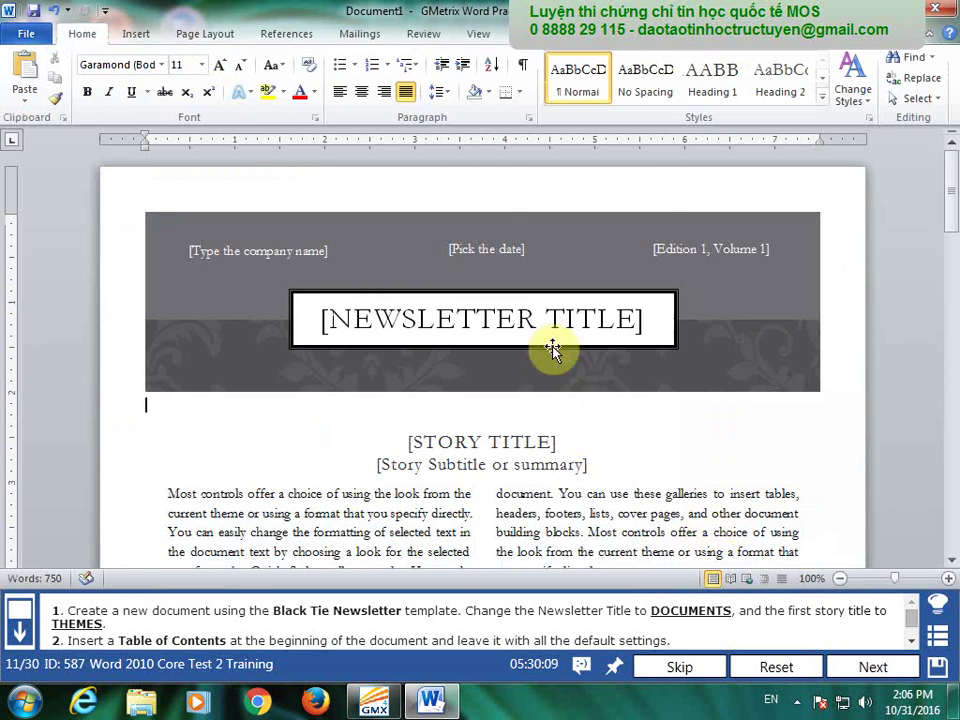
pyautogui.click(555, 320)
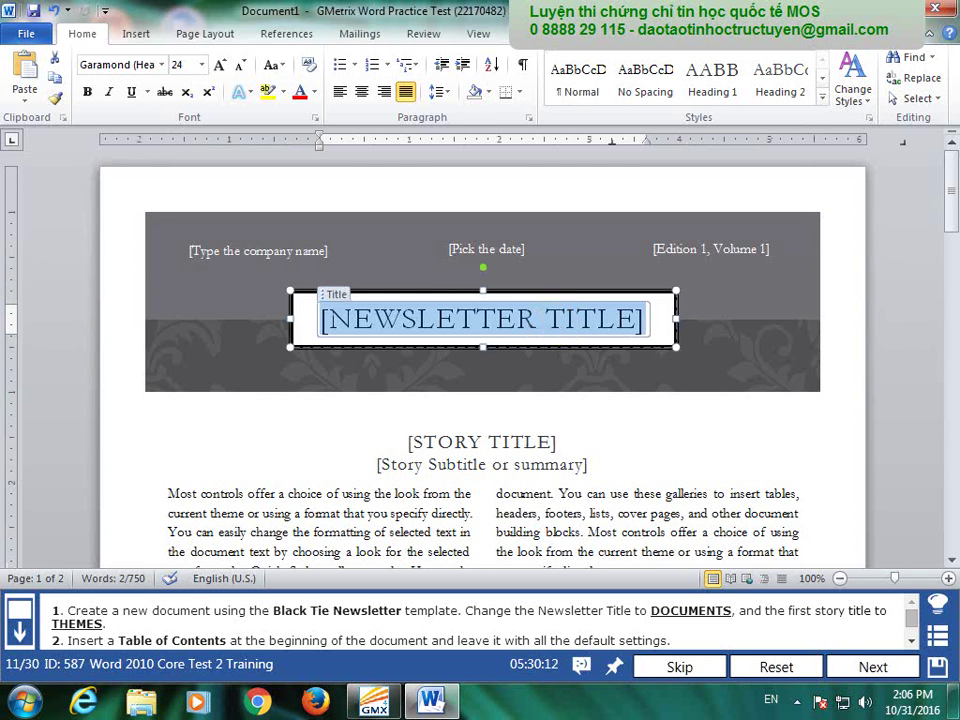
# Enter DOCUMENTS as the newsletter title and THEMES as the first story title.
pyautogui.write('DOCUMEN')
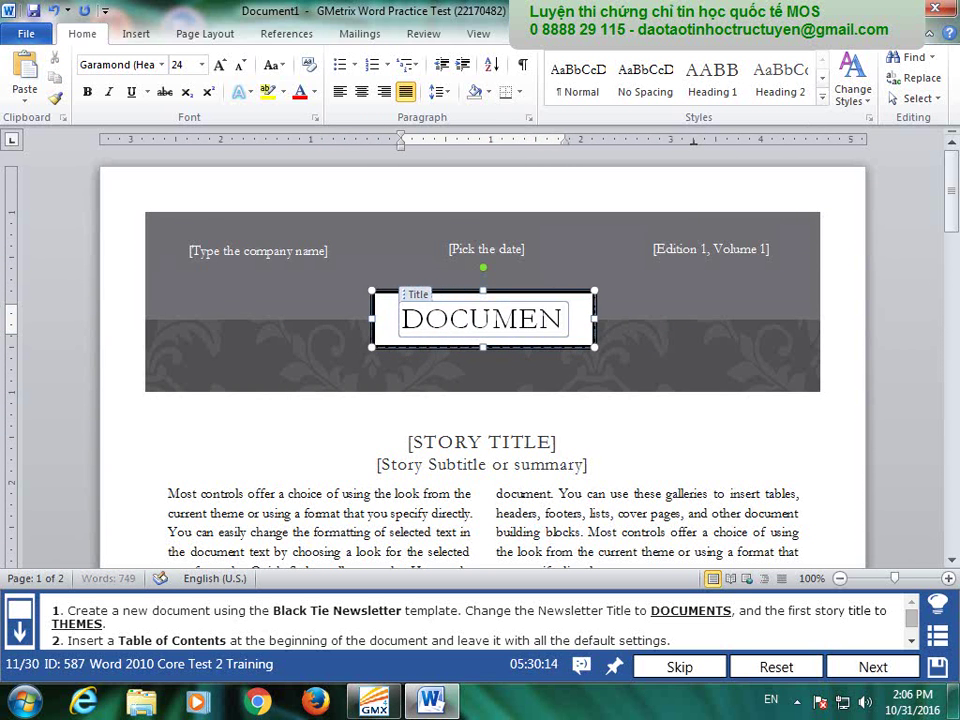
pyautogui.write('TS')
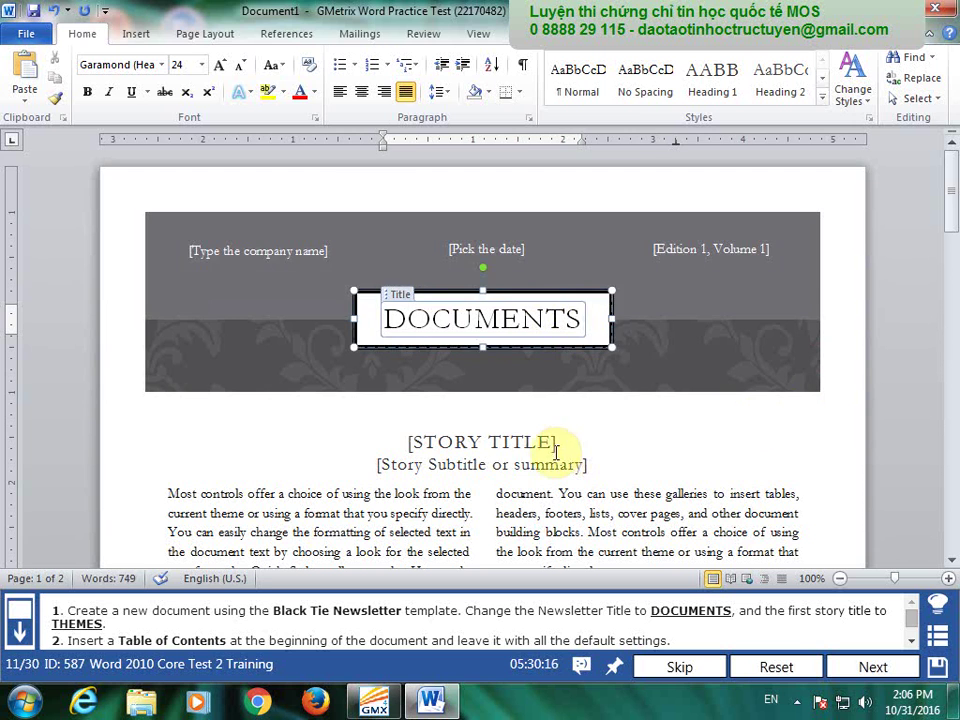
pyautogui.click(525, 442)
pyautogui.write('T')
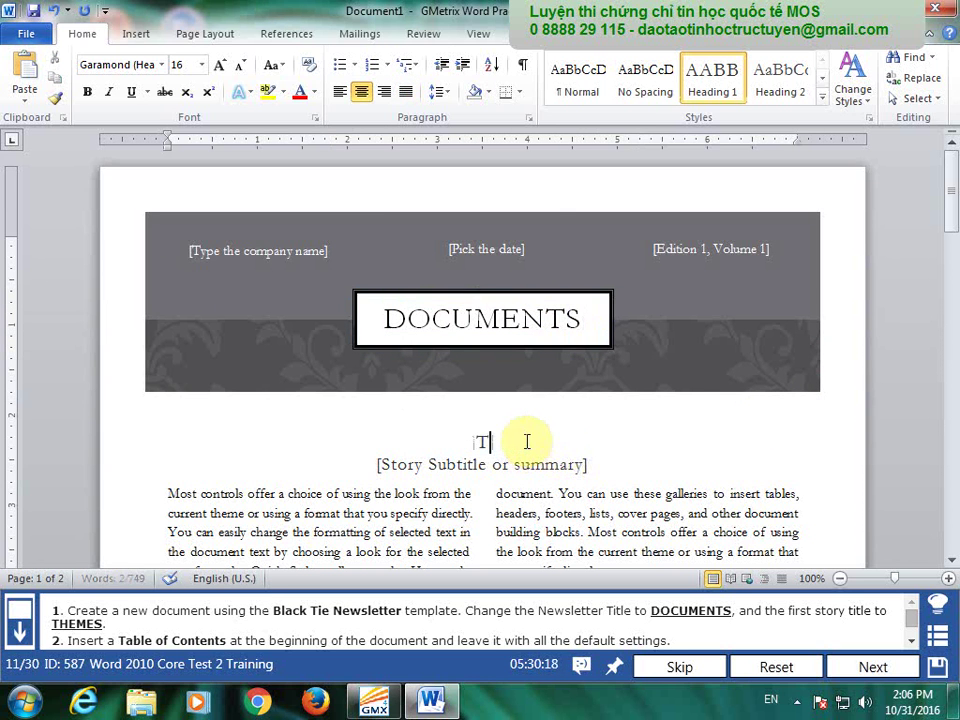
pyautogui.write('HEME')
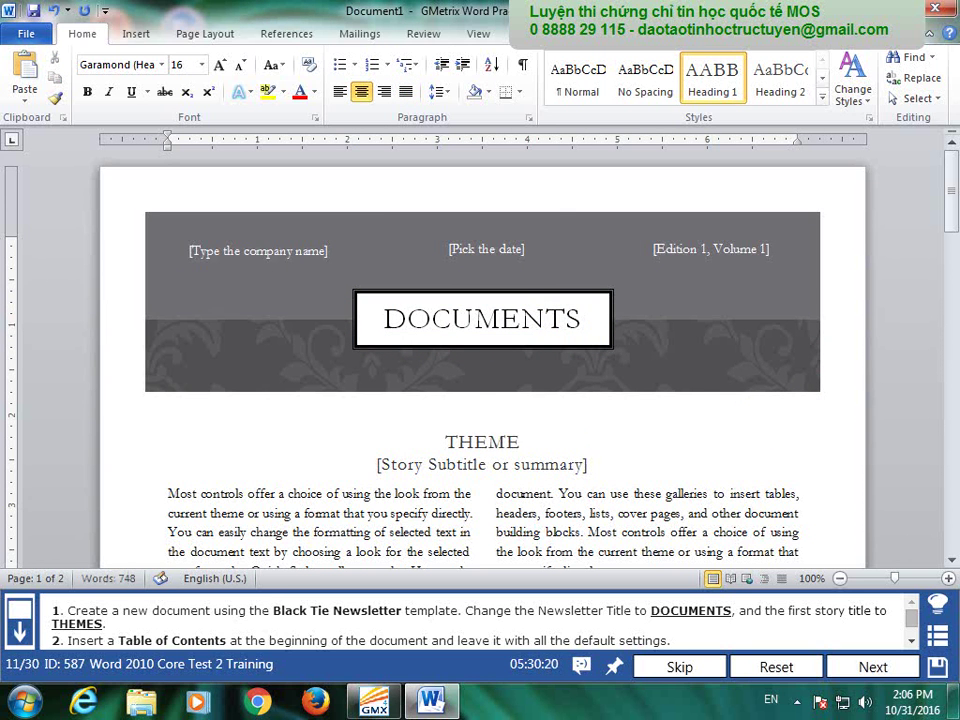
pyautogui.write('S')
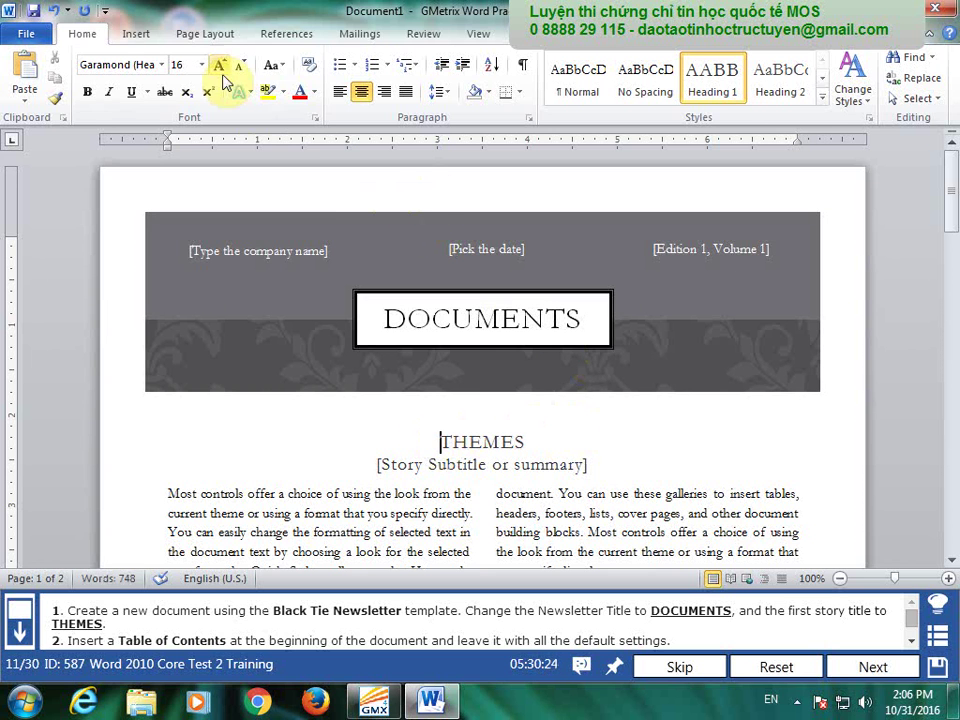
# Insert a References table of contents with default settings, then show the next instruction.
pyautogui.click(138, 35)
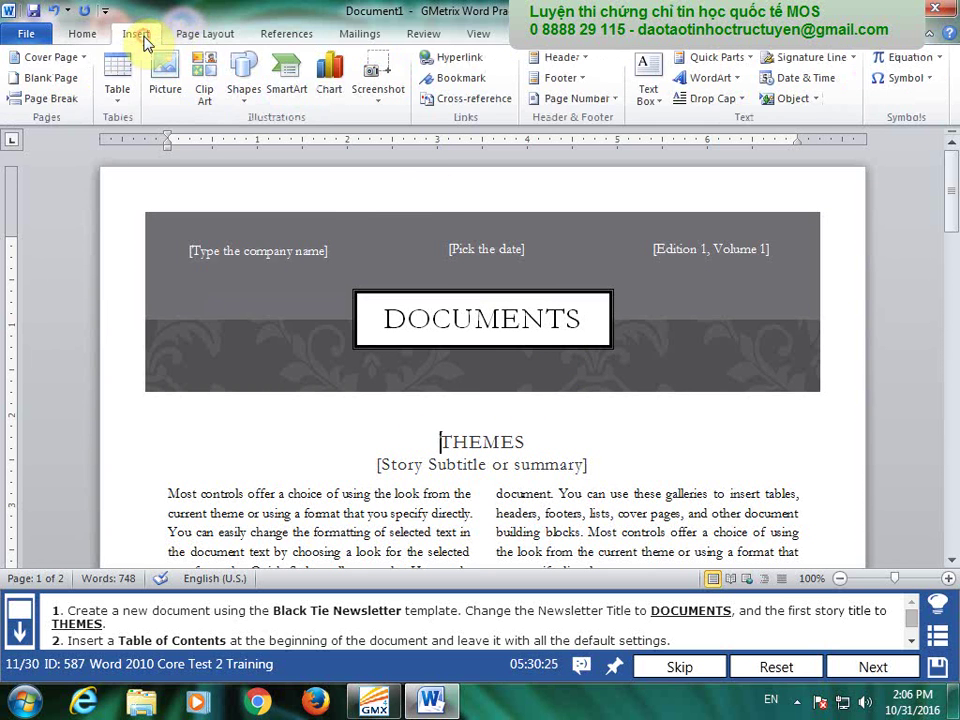
pyautogui.click(290, 33)
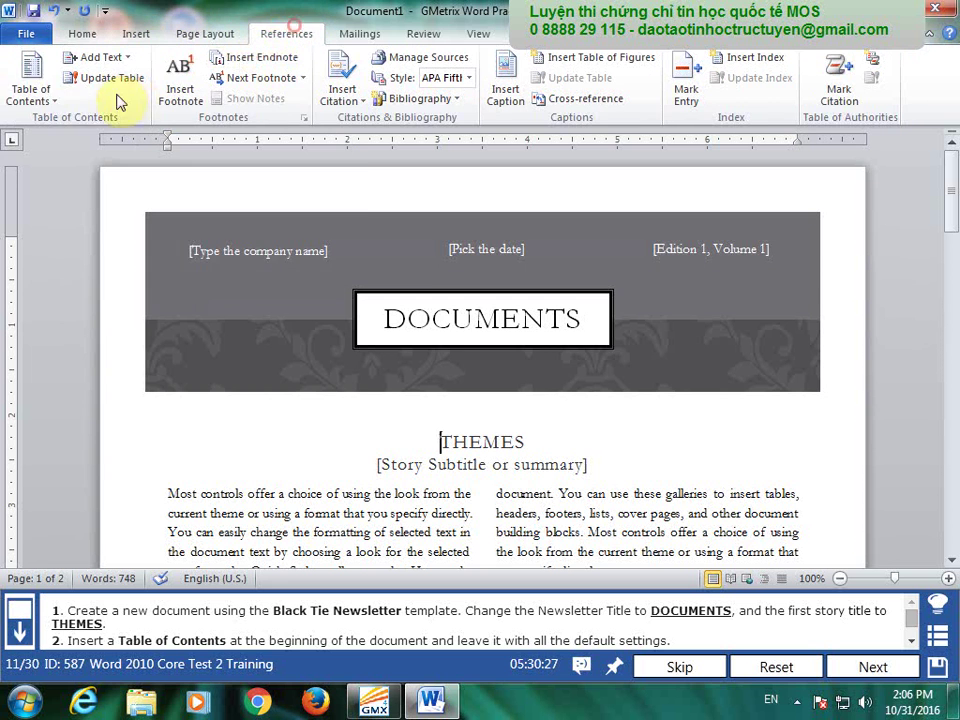
pyautogui.click(50, 101)
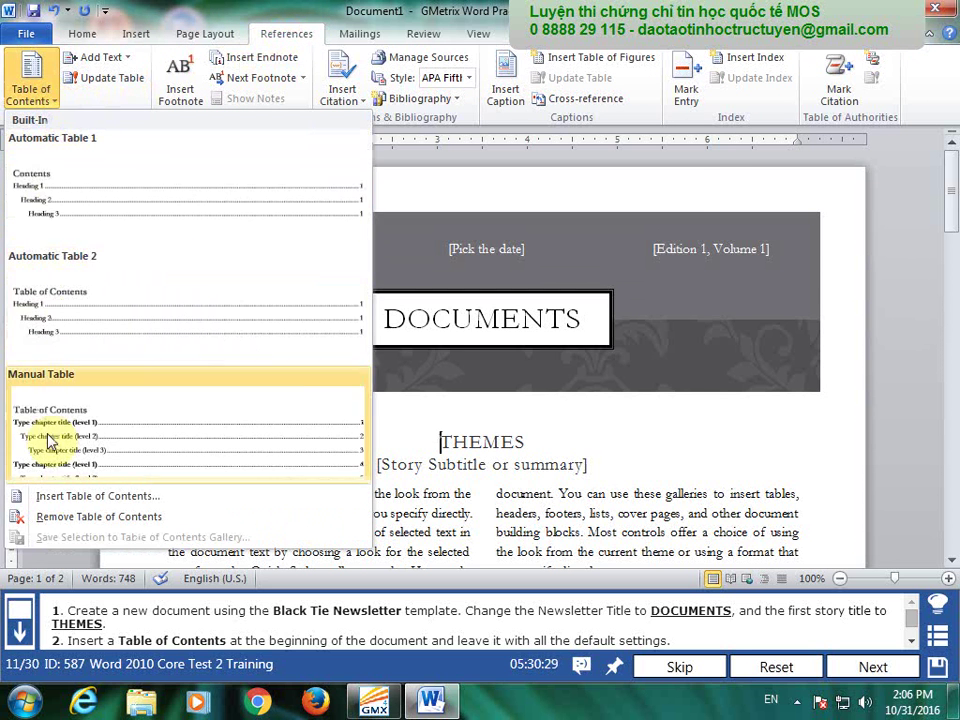
pyautogui.click(72, 497)
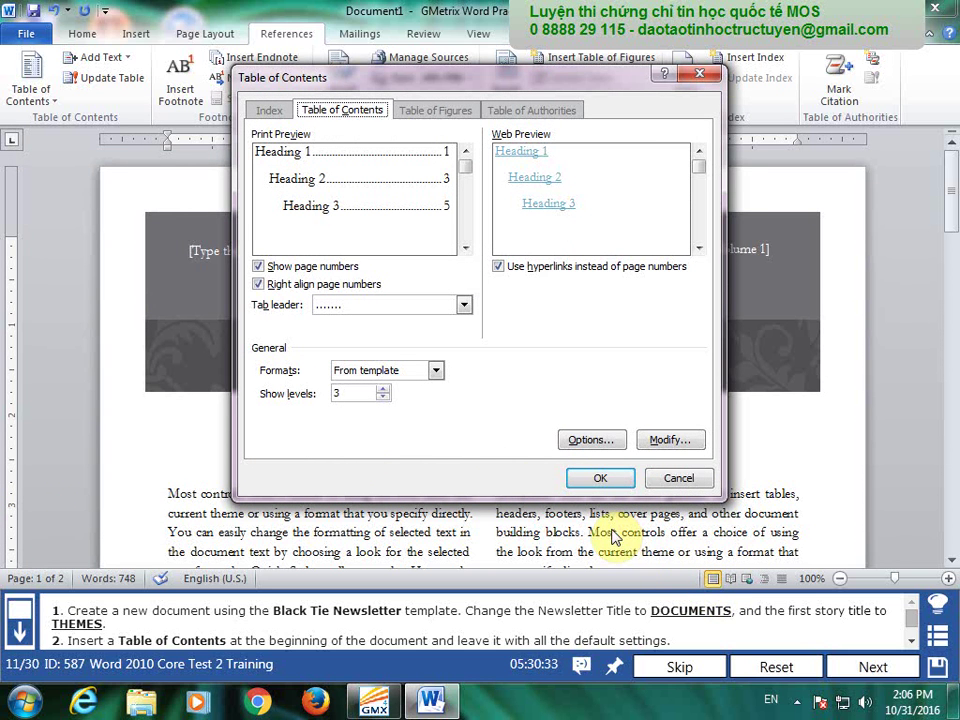
pyautogui.click(590, 480)
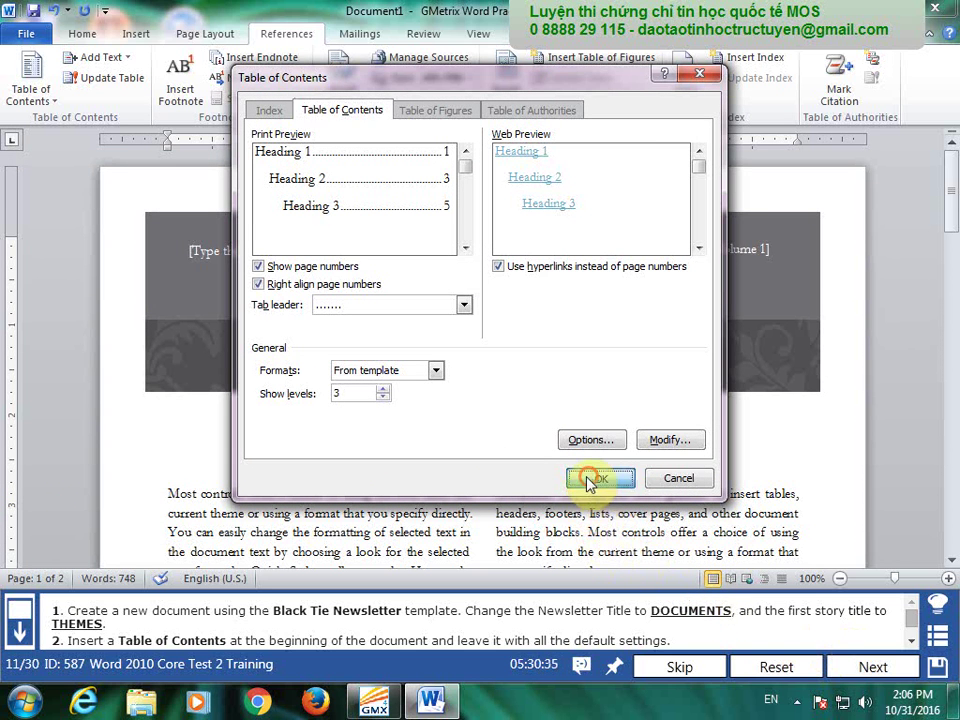
pyautogui.click(910, 640)
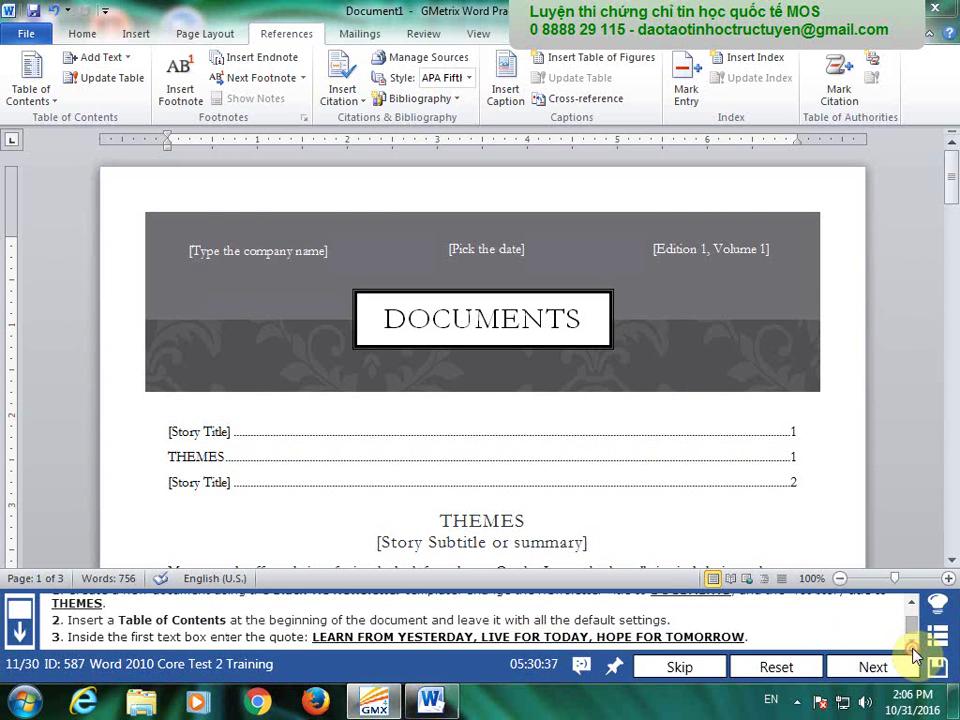
# Type 'LEARN FROM YESTERDAY, LIVE FOR TODAY, HOPE FOR TOMORROW' into the first text box and submit.
pyautogui.click(952, 562)
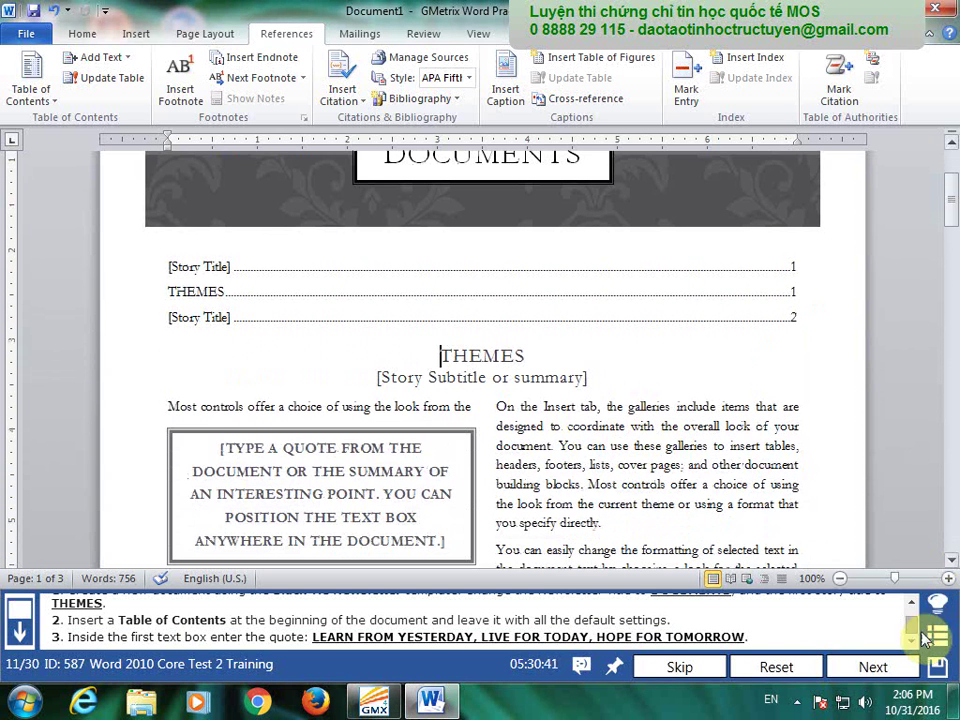
pyautogui.click(379, 517)
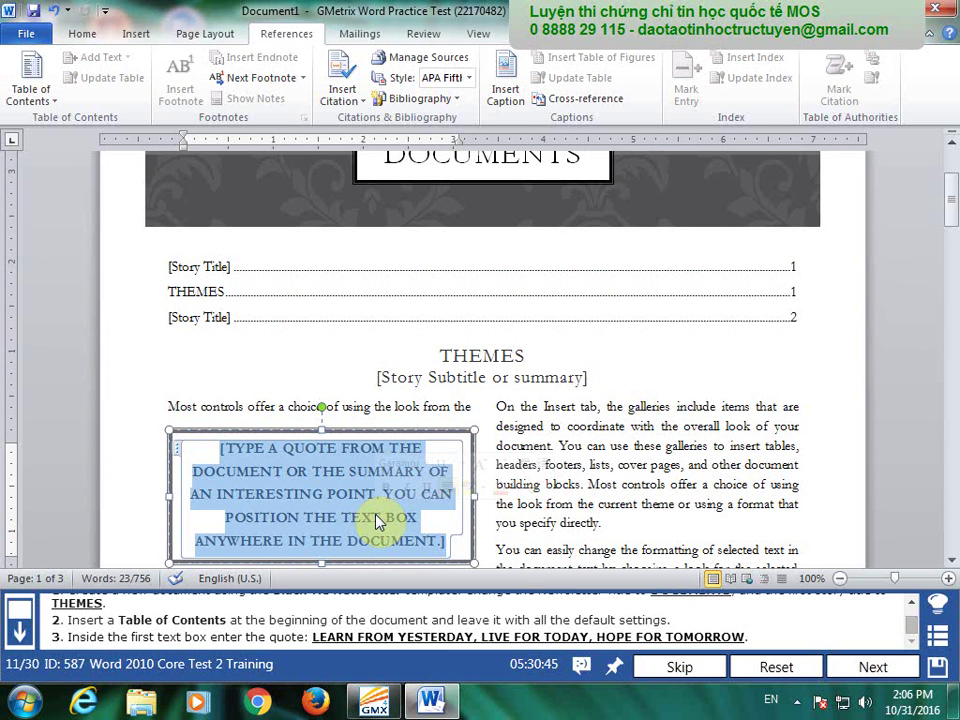
pyautogui.write('LE')
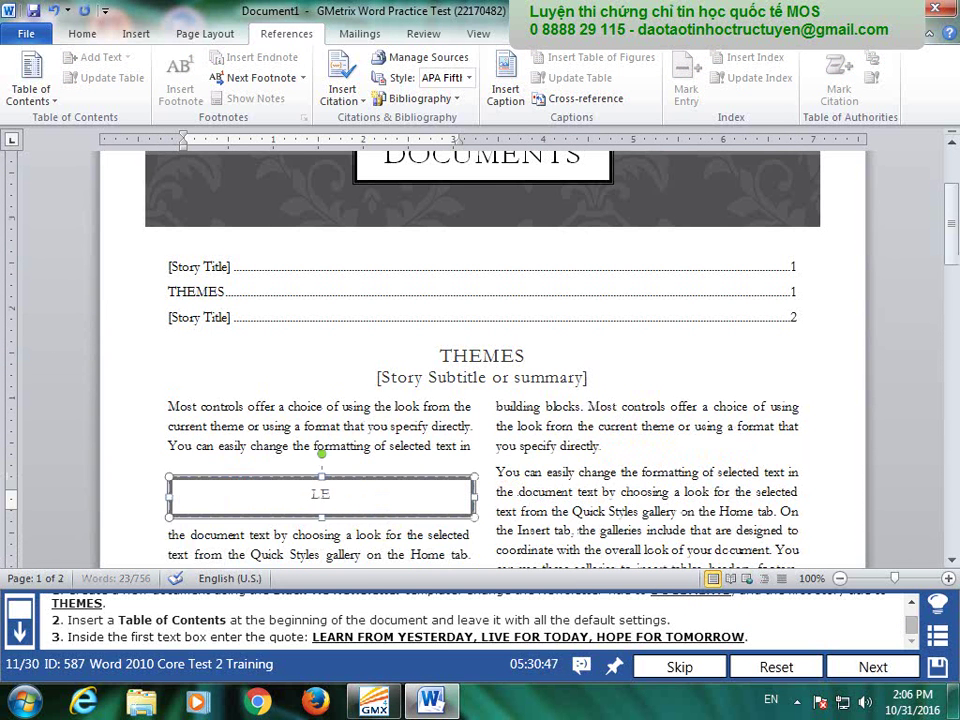
pyautogui.write('ARN ')
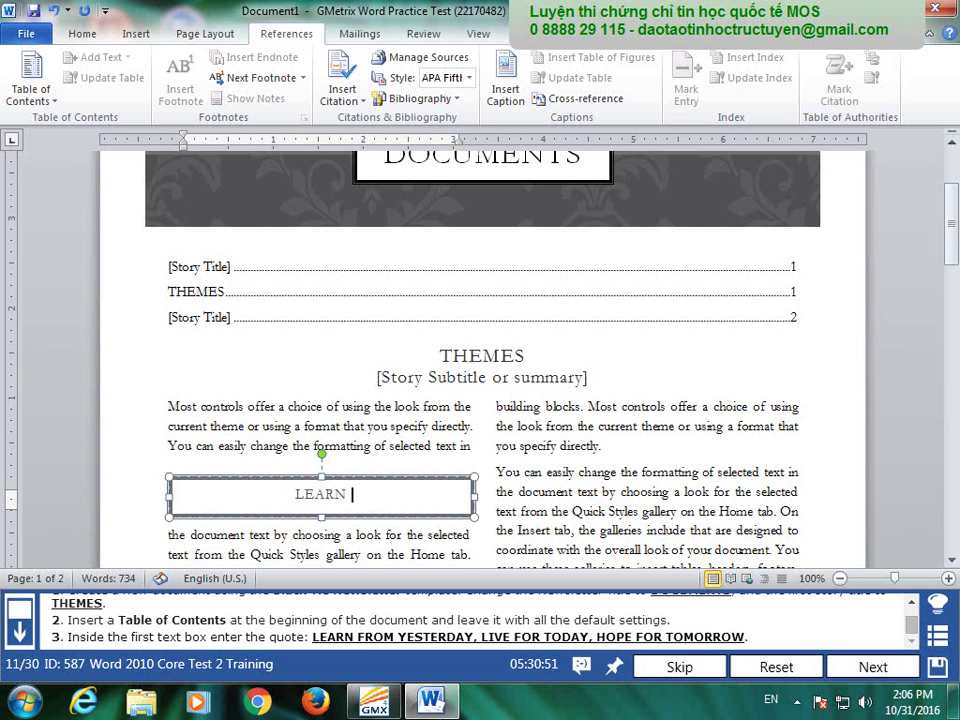
pyautogui.write('FROM Y')
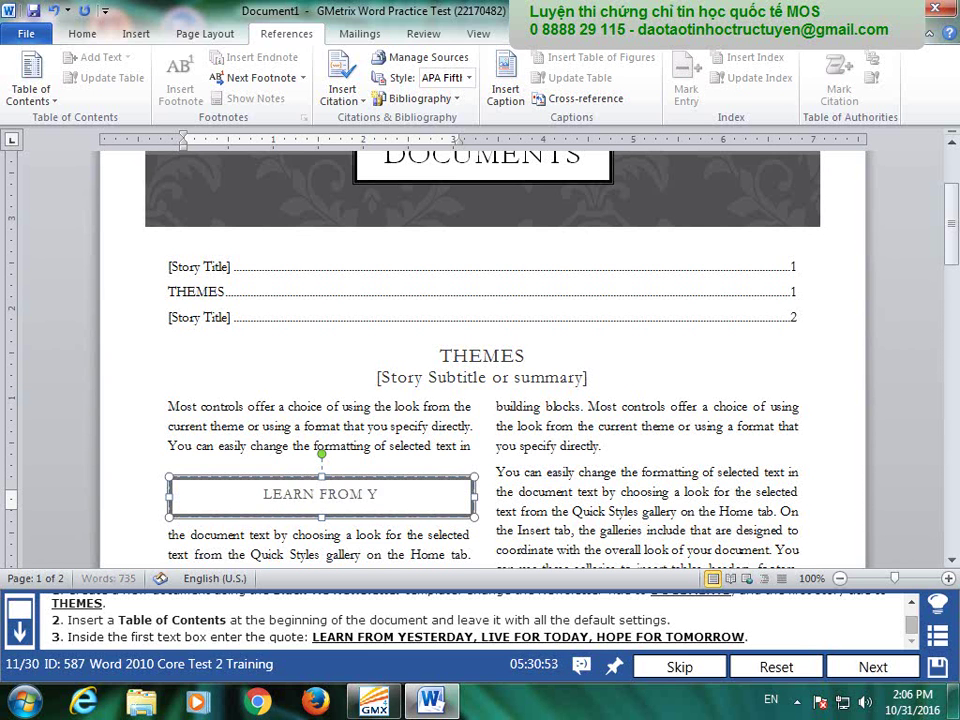
pyautogui.write('ESTE')
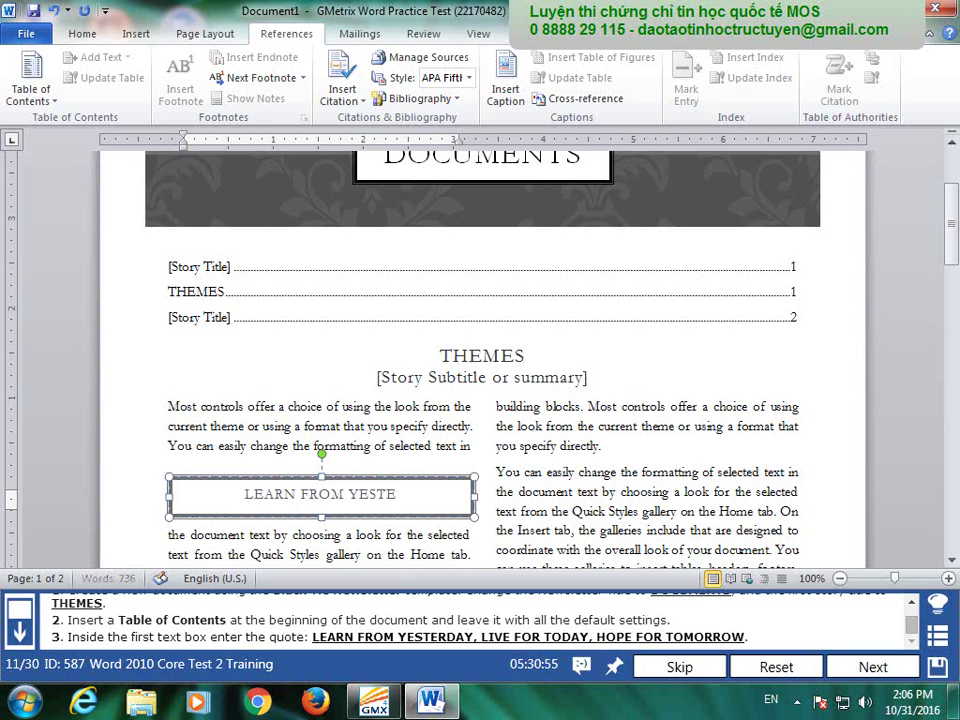
pyautogui.write('RDAY')
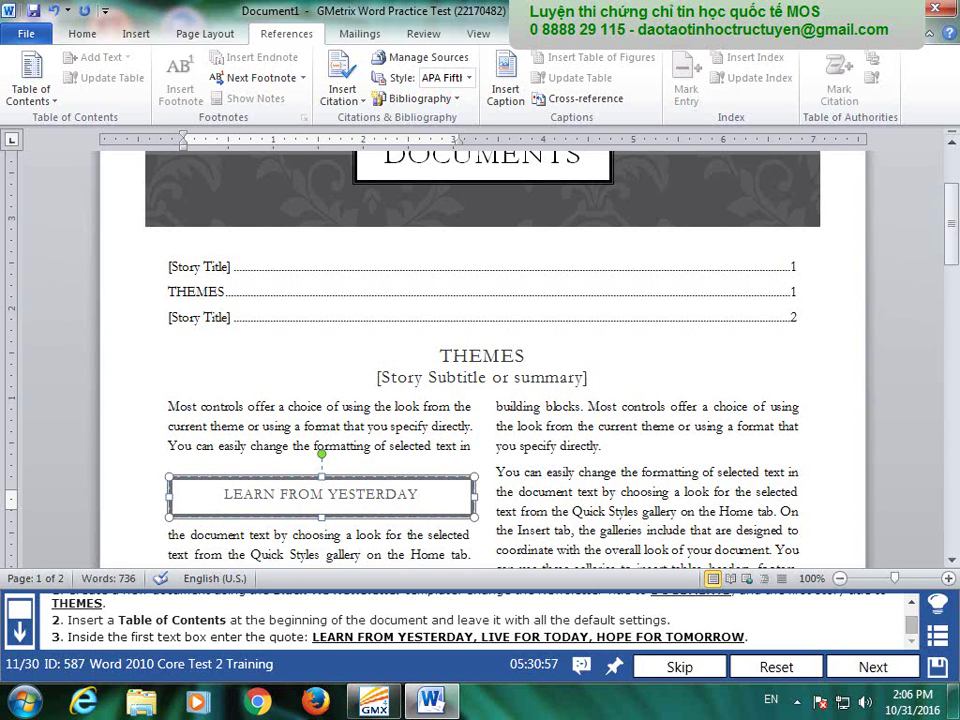
pyautogui.write(', LIVE')
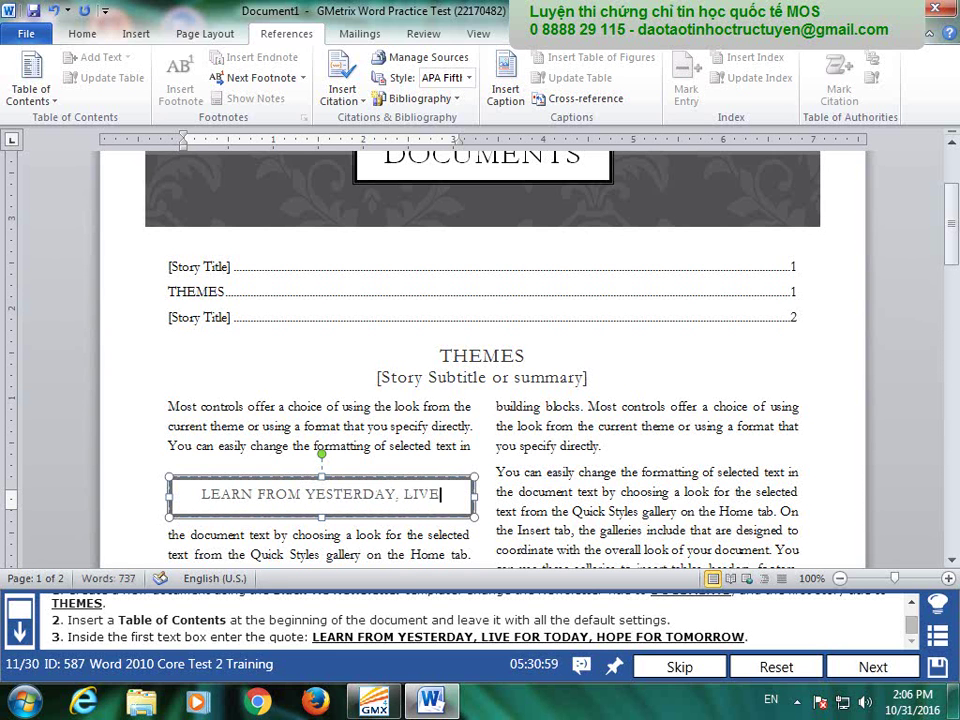
pyautogui.write(' F')
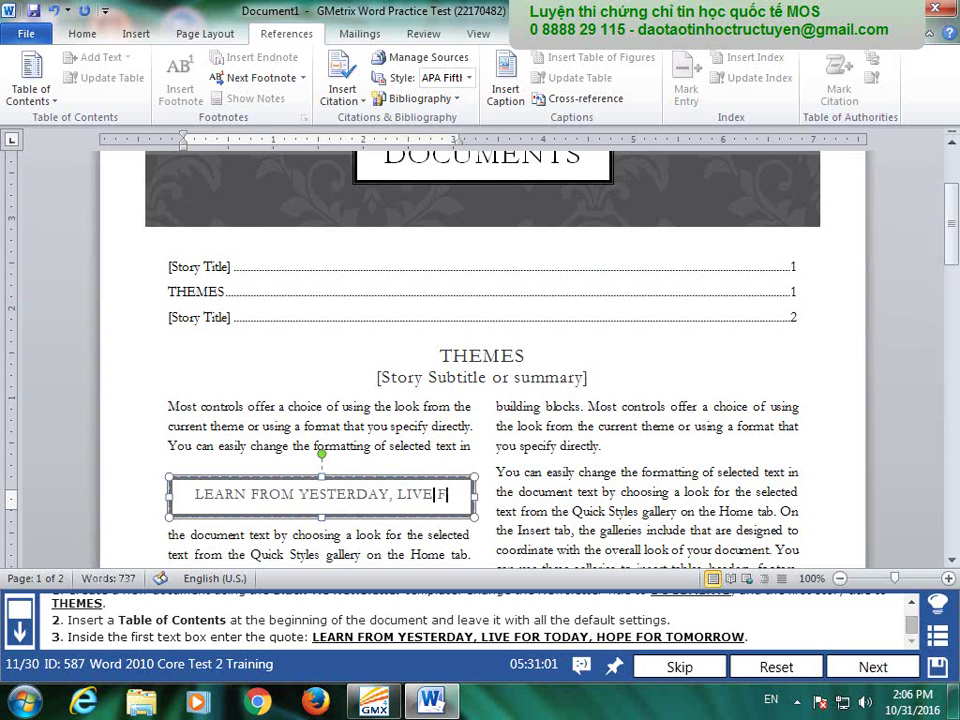
pyautogui.write('OR T')
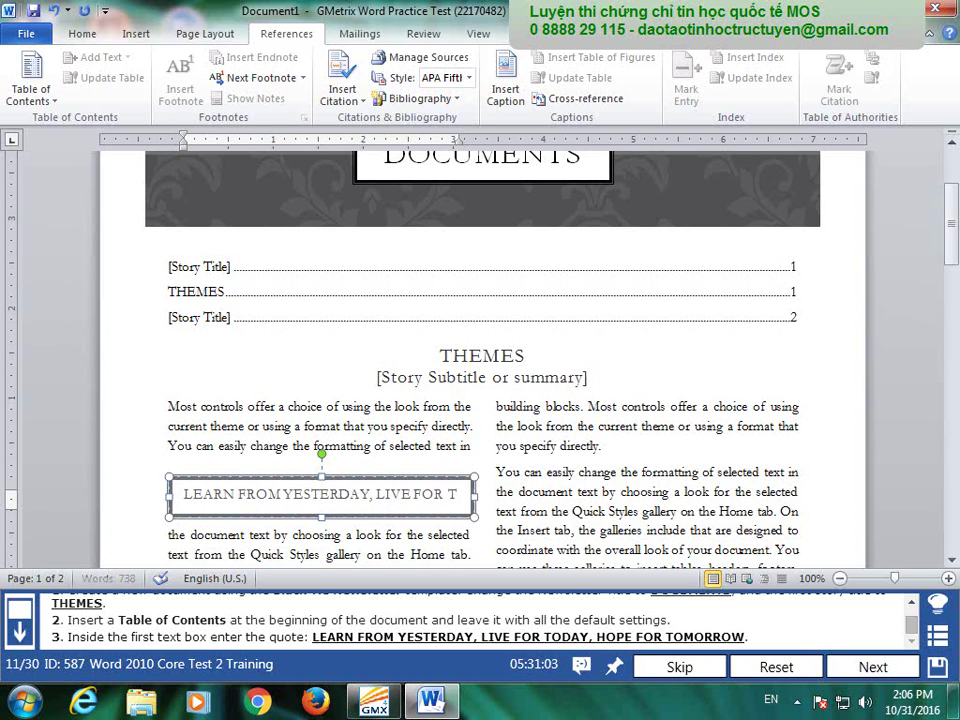
pyautogui.write('ODAY, HO')
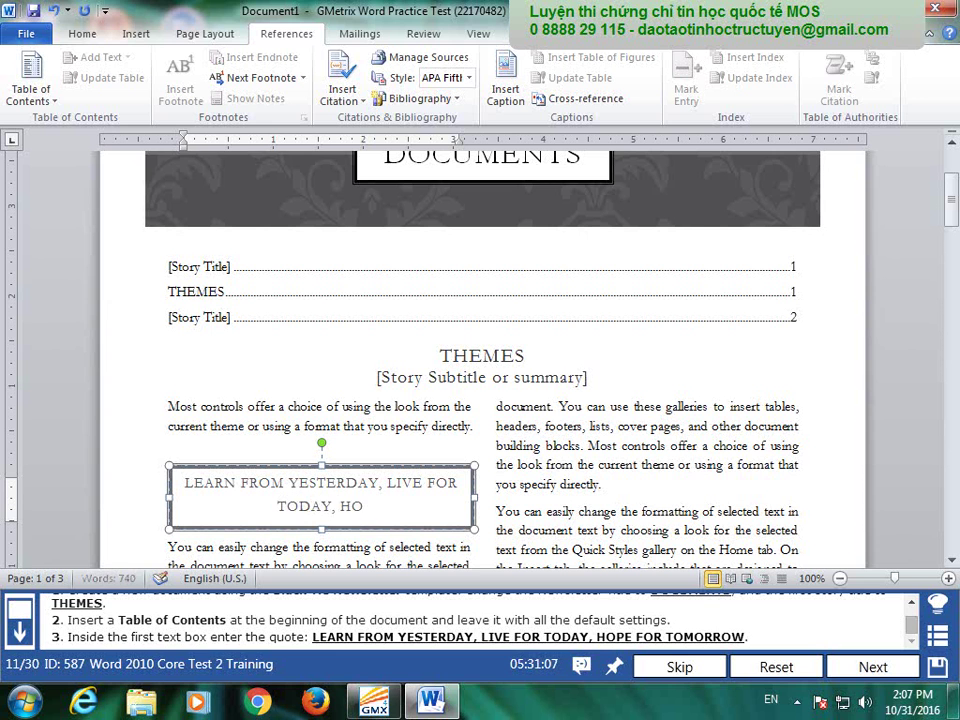
pyautogui.write('PE F')
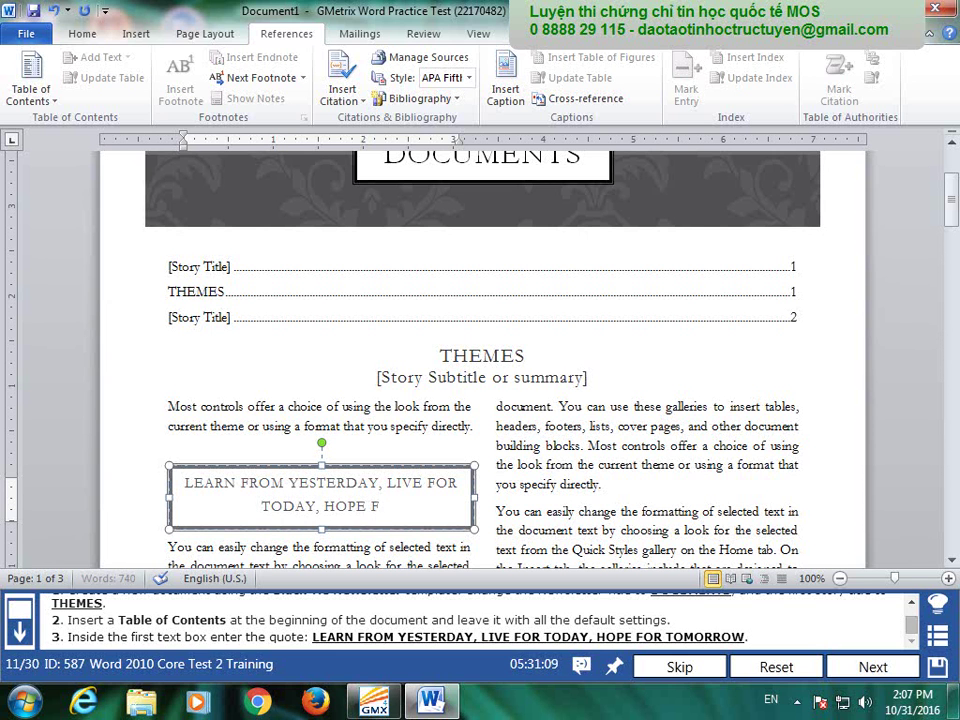
pyautogui.write('OR TOM')
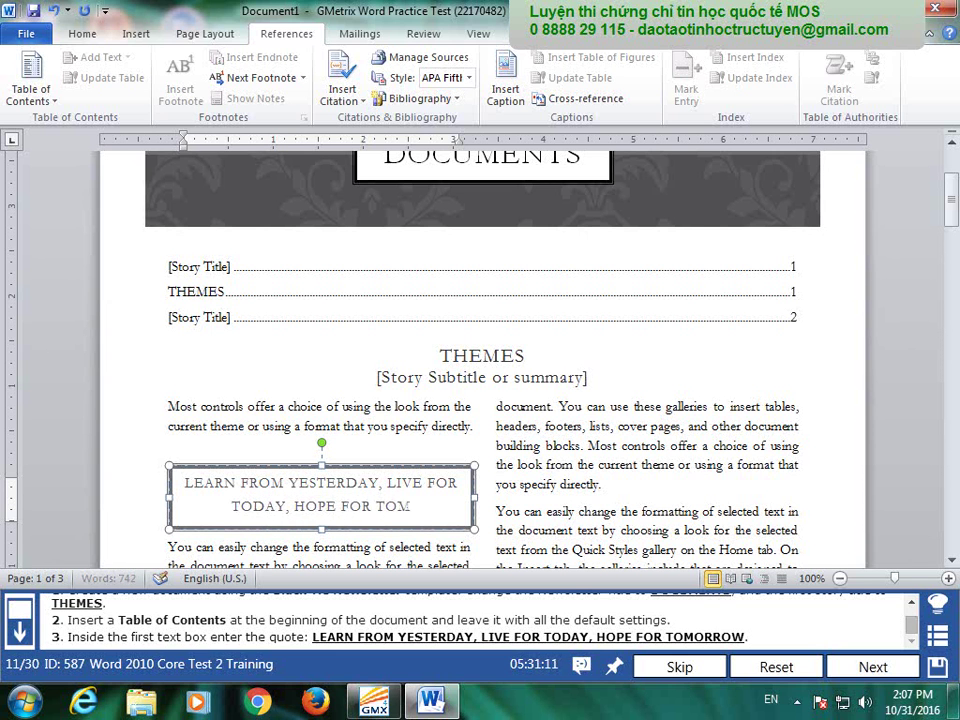
pyautogui.write('ORROW')
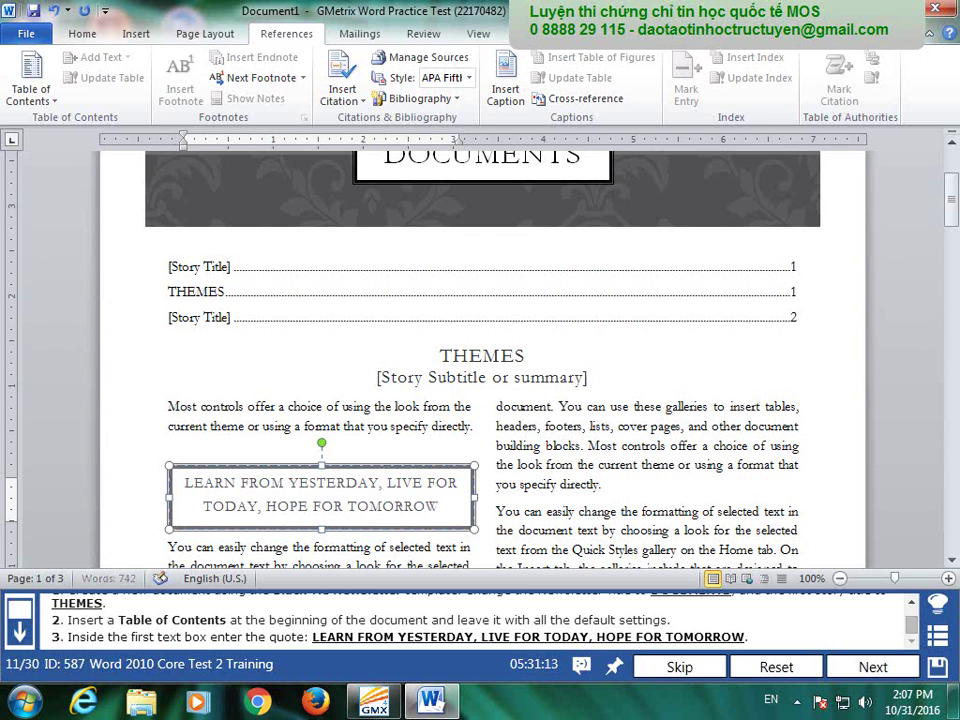
pyautogui.moveTo(574, 443); pyautogui.dragTo(610, 507)
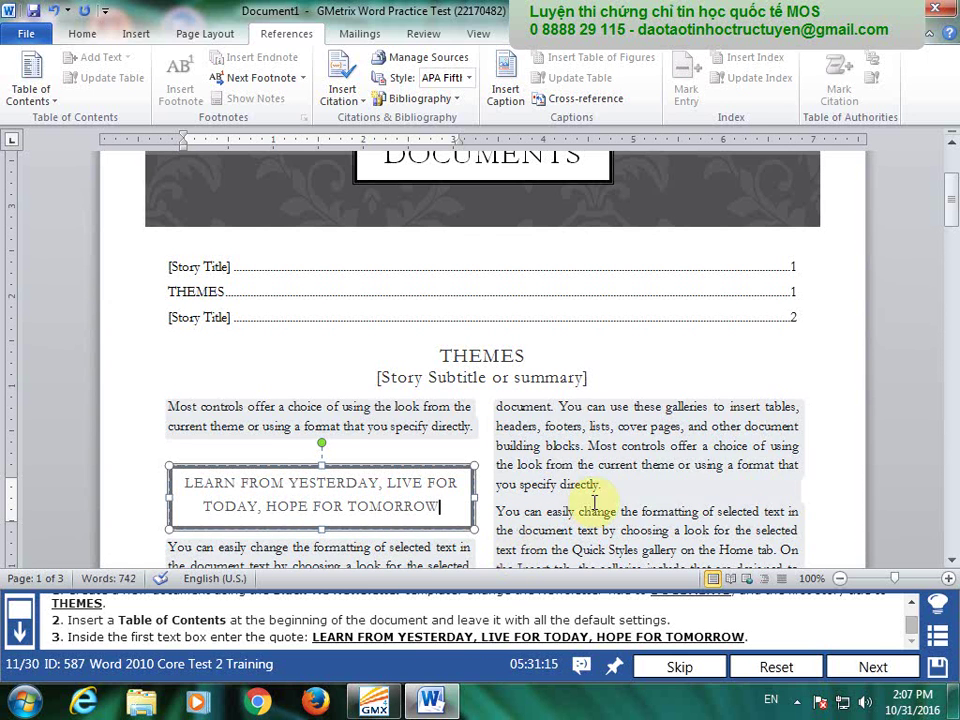
pyautogui.click(853, 660)
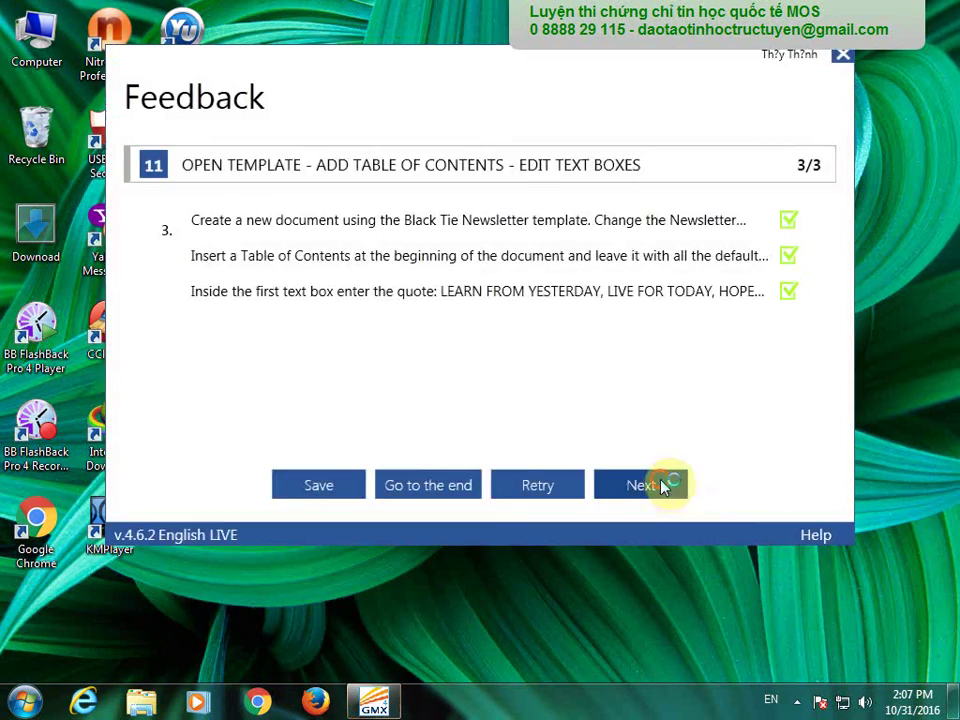
# Load task 12 and give ALLOCATION OF FUNCTIONS through INCENTIVES and PRIZES check mark bullets.
pyautogui.click(664, 484)
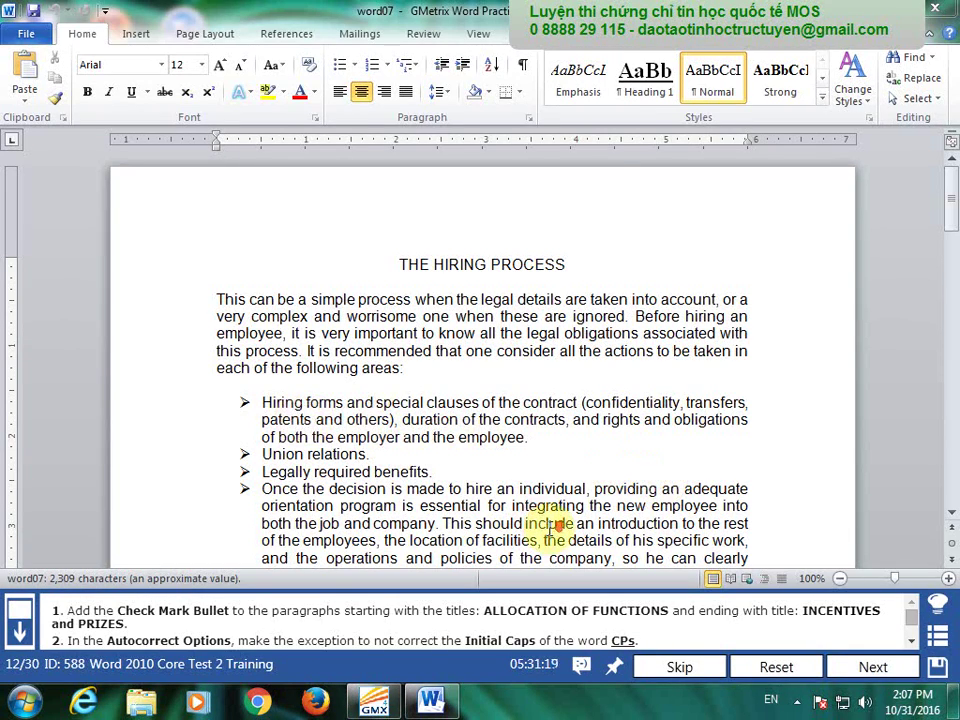
pyautogui.scroll(-3, 600, 515)
pyautogui.scroll(-3, 596, 498)
pyautogui.scroll(-2, 596, 498)
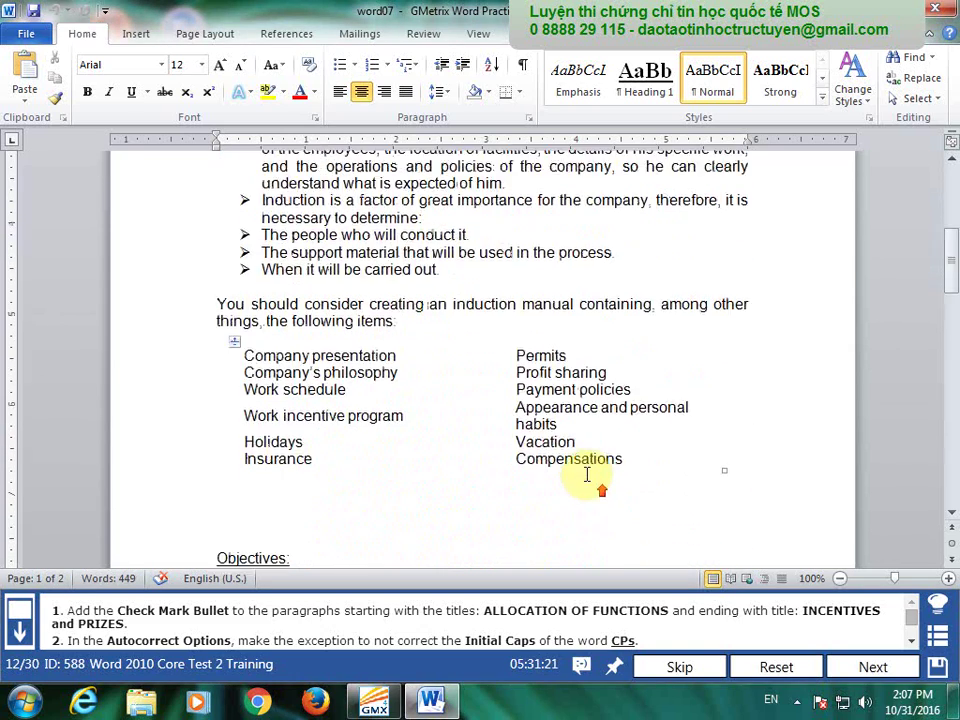
pyautogui.scroll(-6, 585, 471)
pyautogui.moveTo(240, 352)
pyautogui.mouseDown()
pyautogui.moveTo(424, 183)
pyautogui.moveTo(697, 226)
pyautogui.mouseUp()
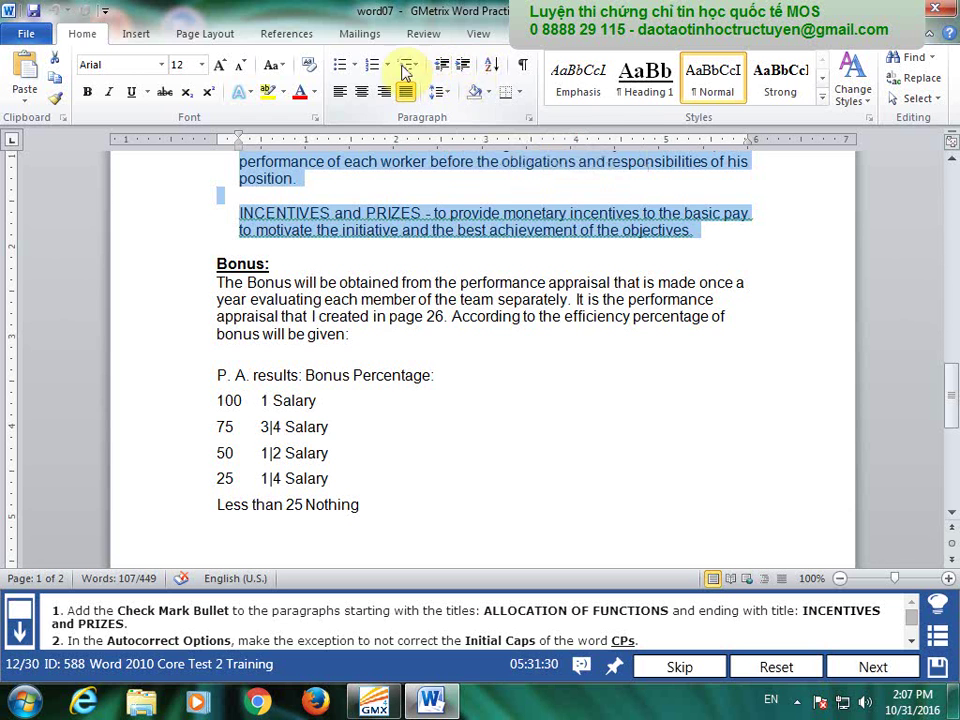
pyautogui.click(361, 66)
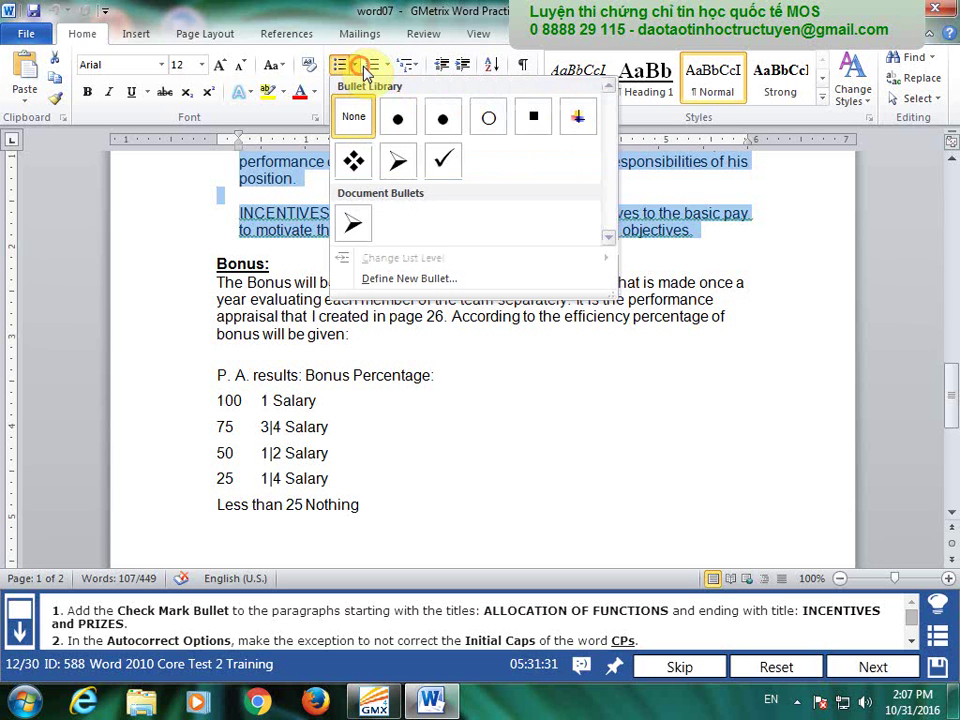
pyautogui.click(443, 160)
pyautogui.click(499, 535)
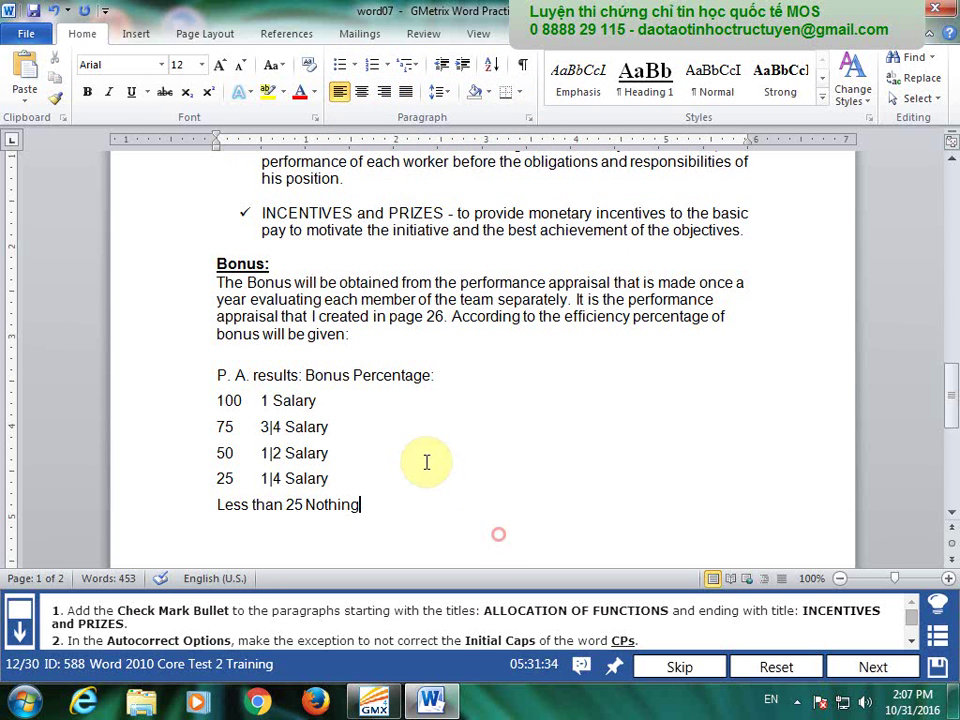
# Reach the Initial Caps list under File > Options > Proofing > AutoCorrect Exceptions.
pyautogui.click(28, 30)
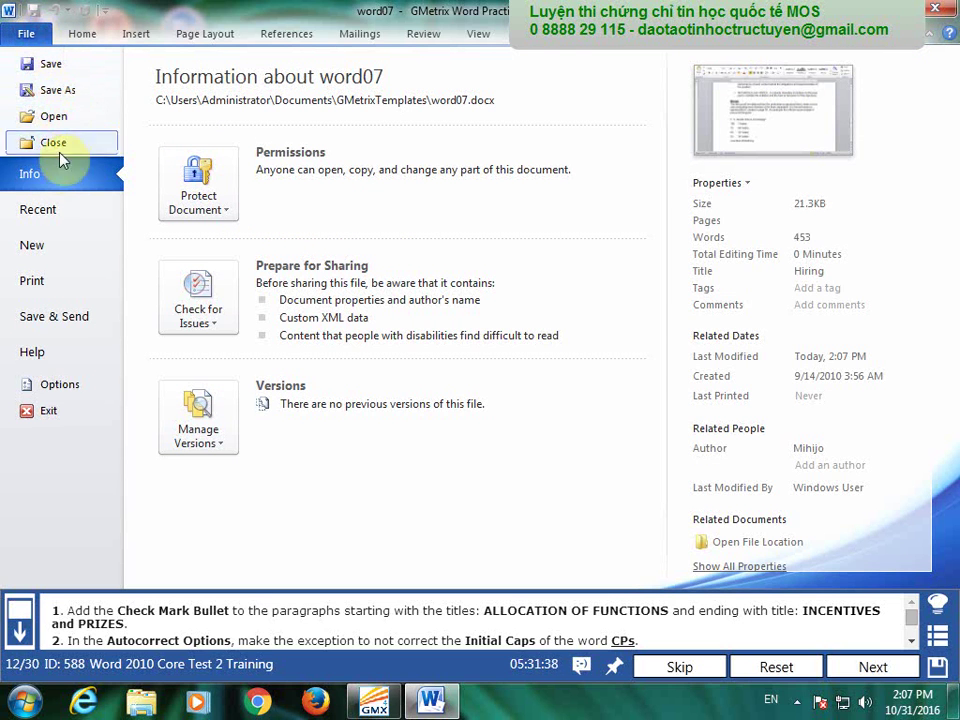
pyautogui.click(79, 386)
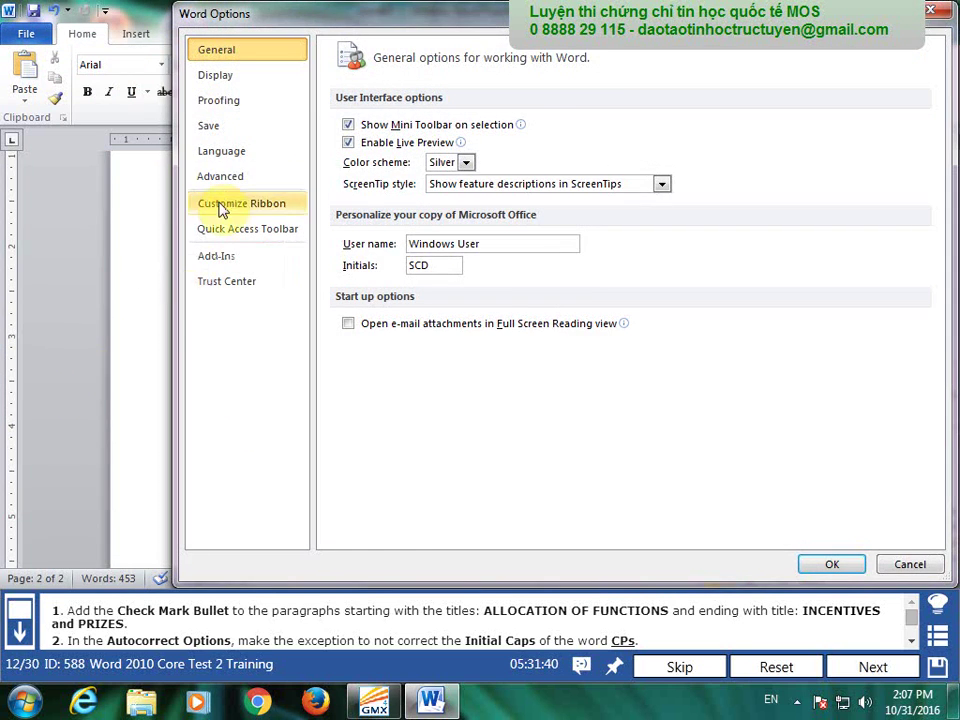
pyautogui.click(256, 102)
pyautogui.click(688, 128)
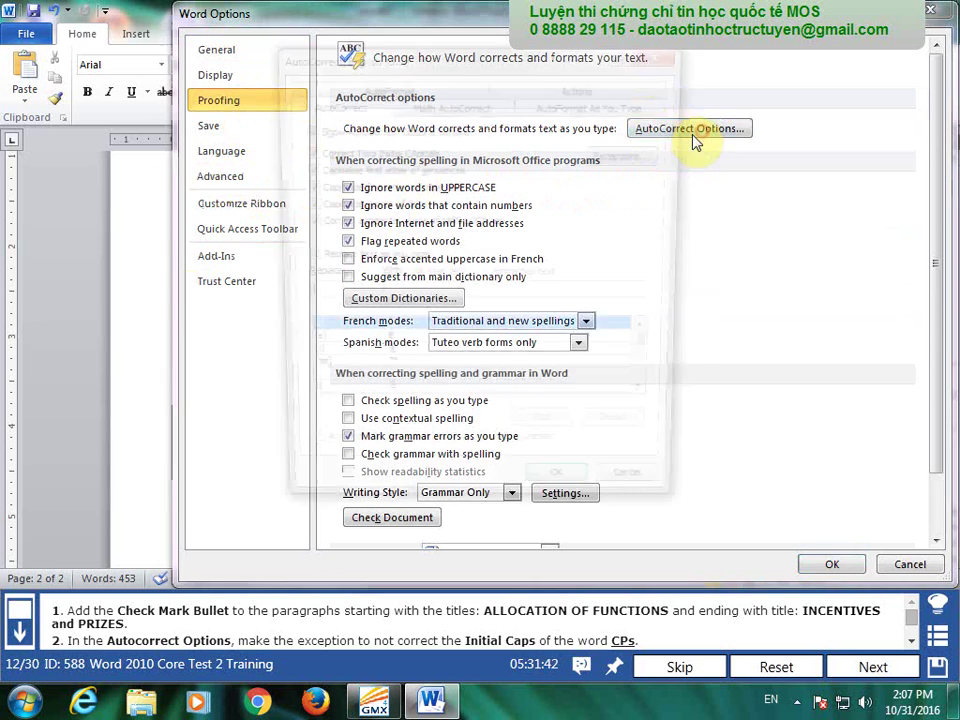
pyautogui.click(628, 154)
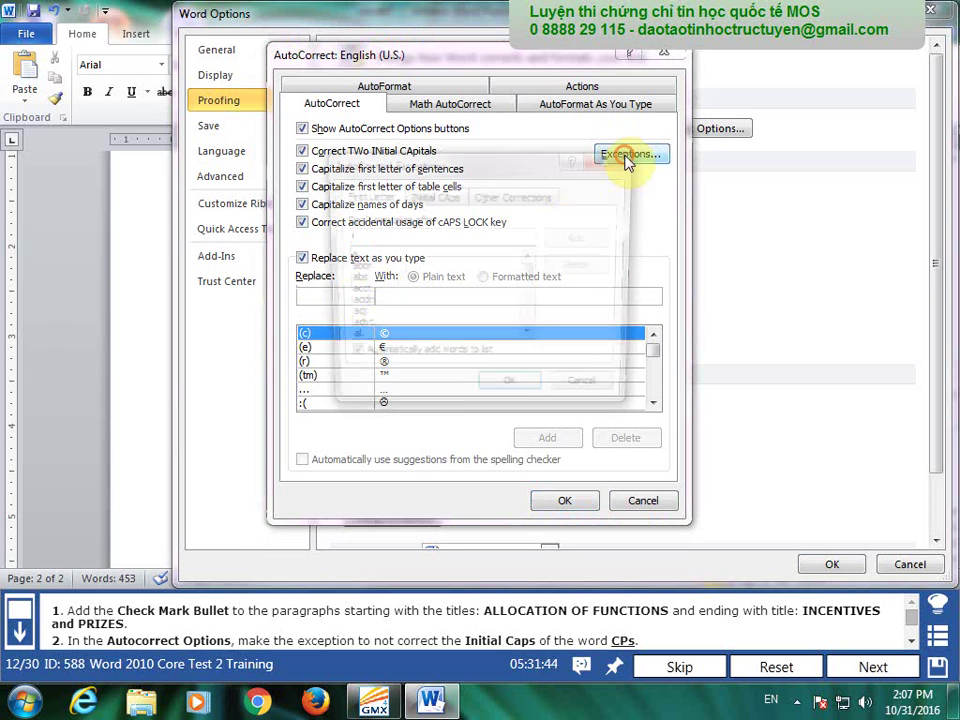
pyautogui.click(432, 196)
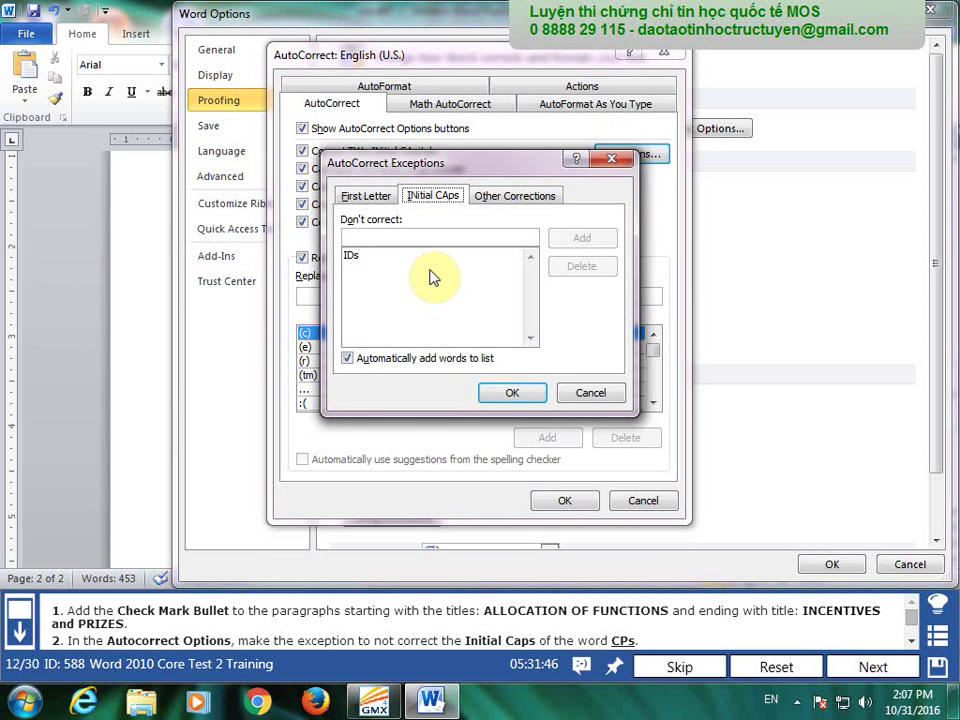
# Add CPs as an Initial Caps exception and close all the option dialogs.
pyautogui.click(435, 237)
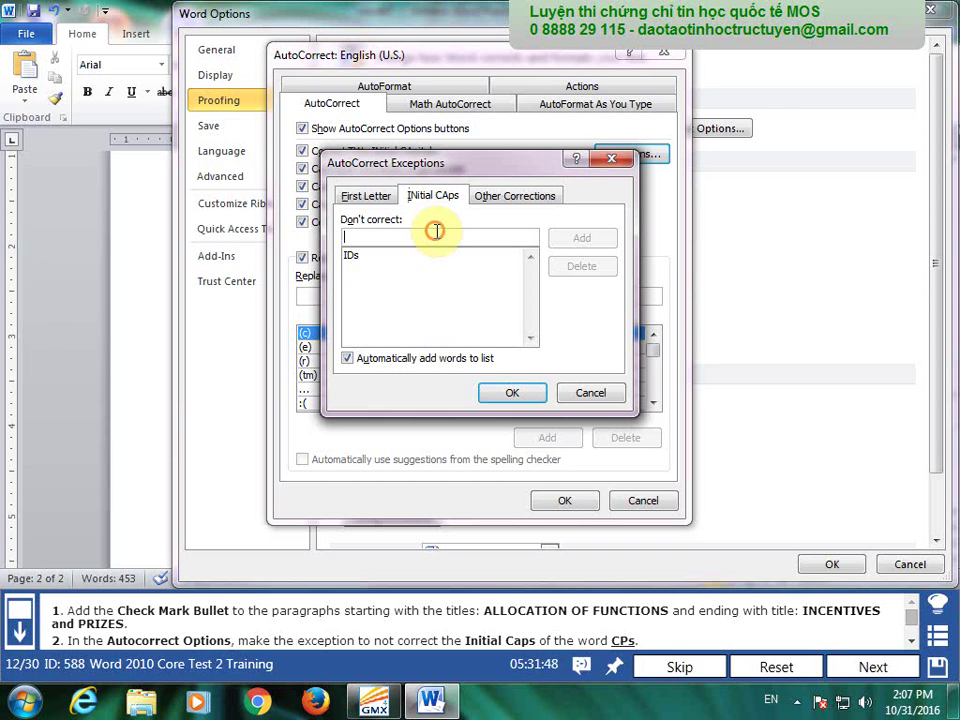
pyautogui.write('C')
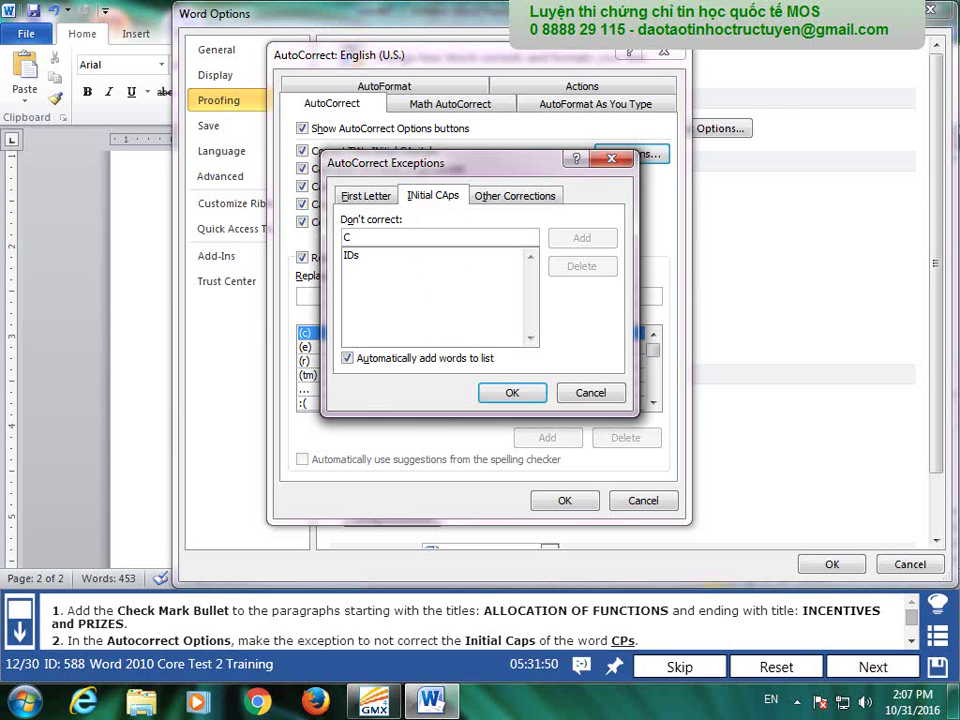
pyautogui.write('Ps')
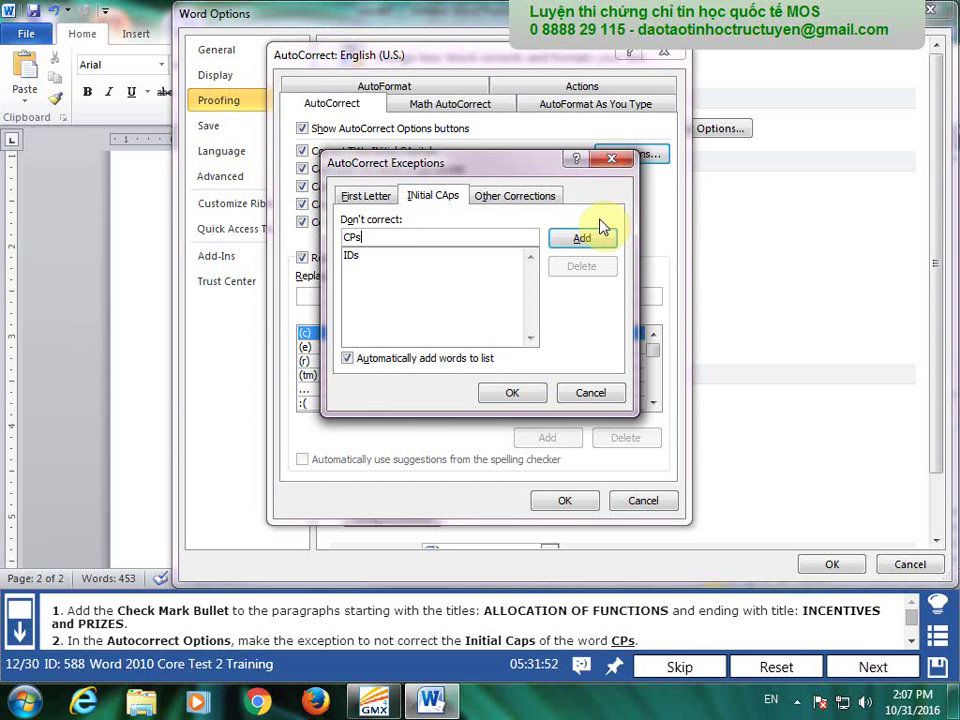
pyautogui.click(588, 240)
pyautogui.click(520, 391)
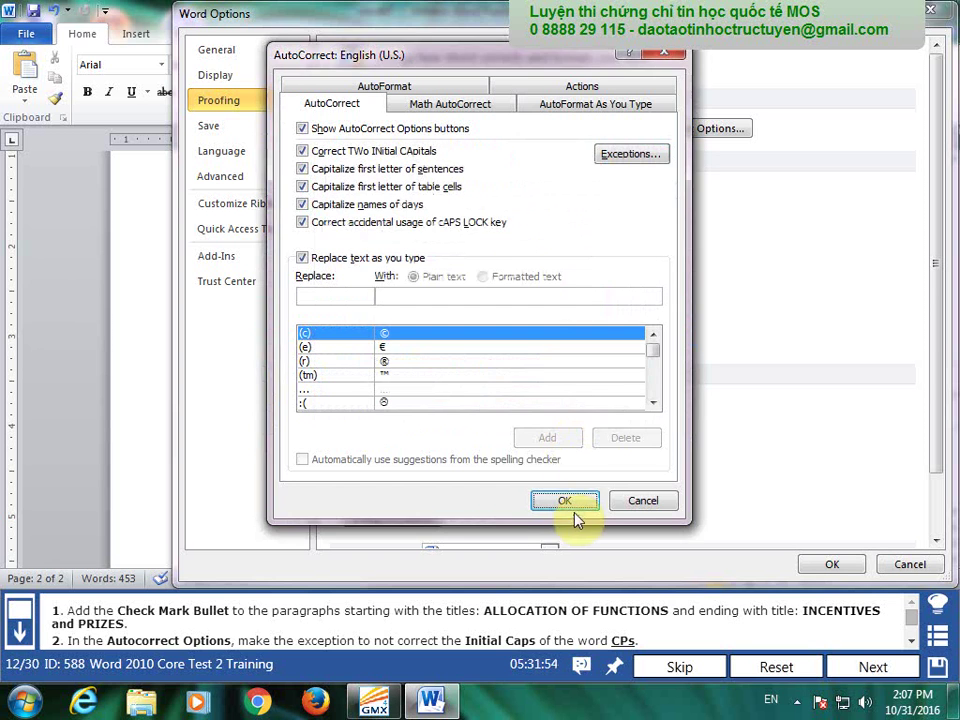
pyautogui.click(578, 501)
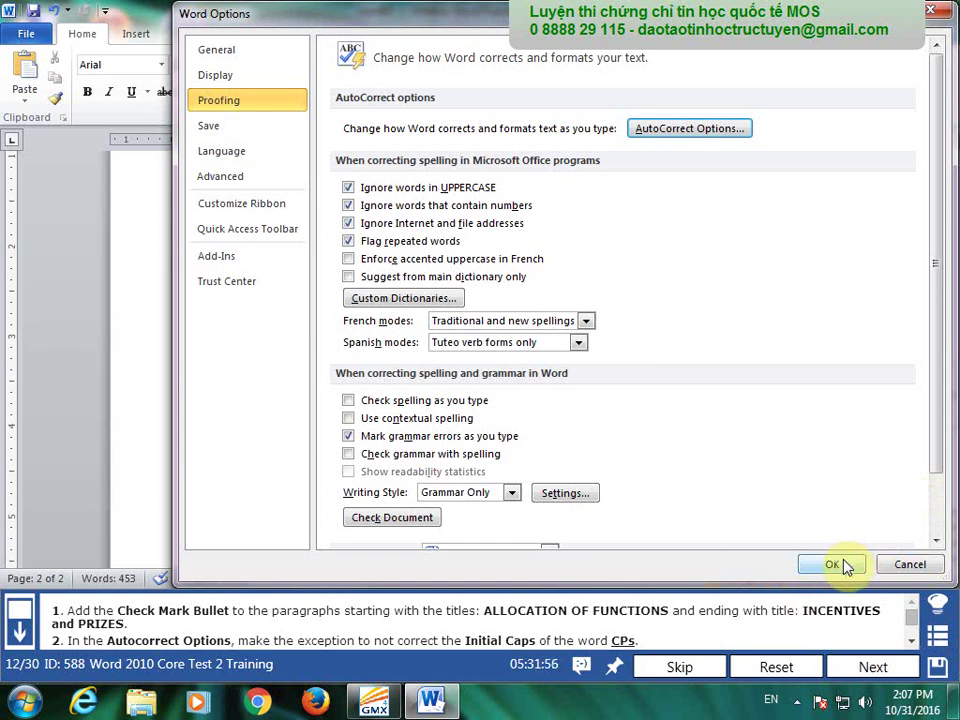
pyautogui.click(838, 565)
pyautogui.scroll(-1, 918, 640)
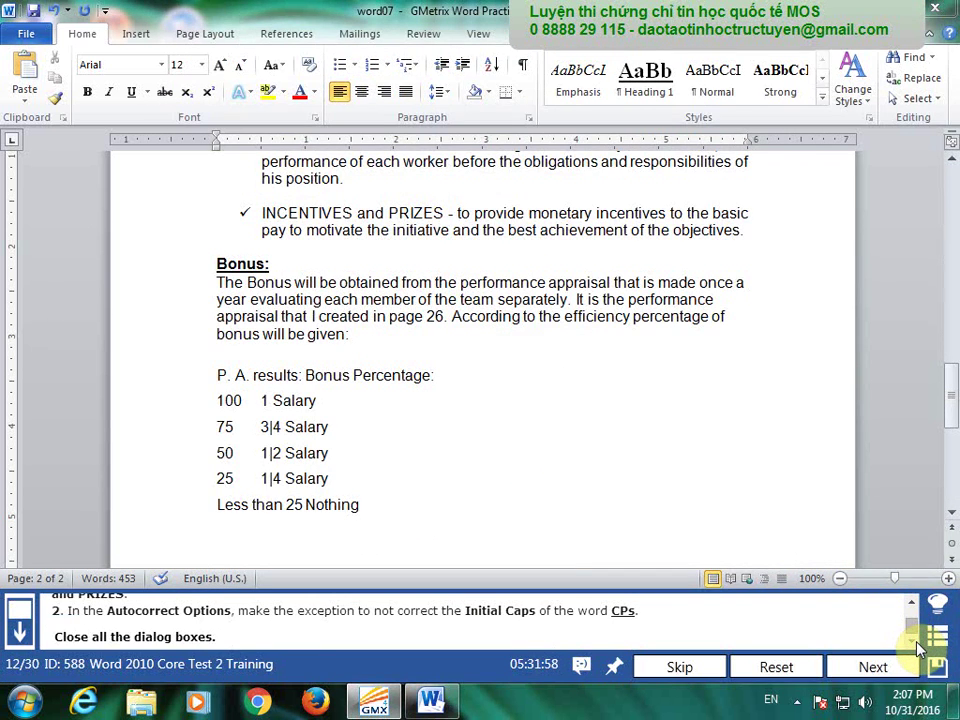
# Move to task 13 and renumber Hiring forms through When it will be carried out as I. II. III.
pyautogui.click(876, 666)
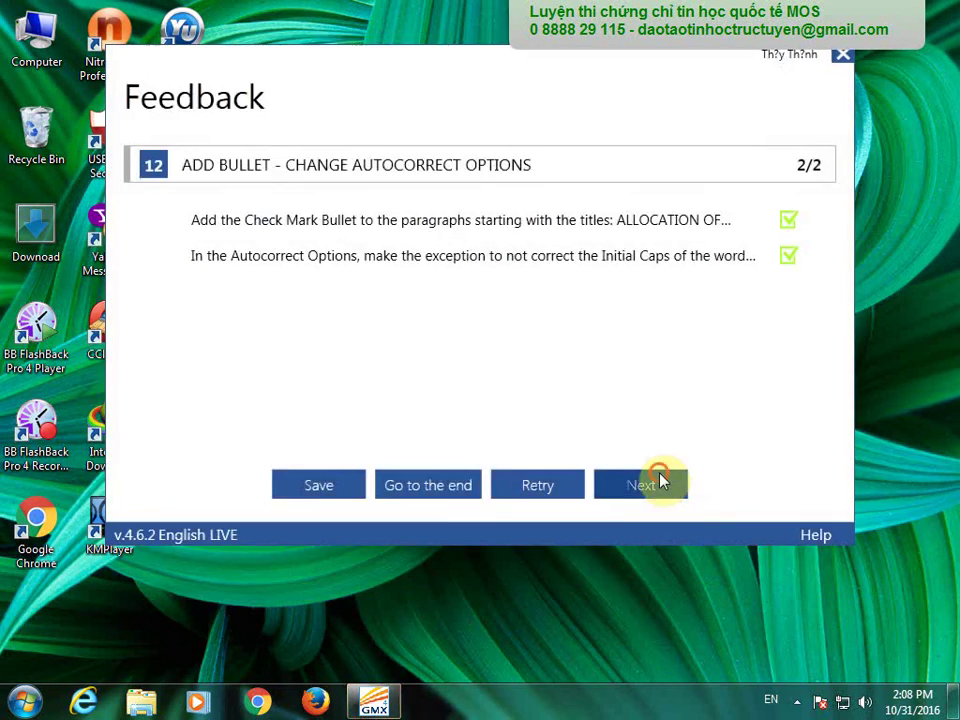
pyautogui.click(662, 481)
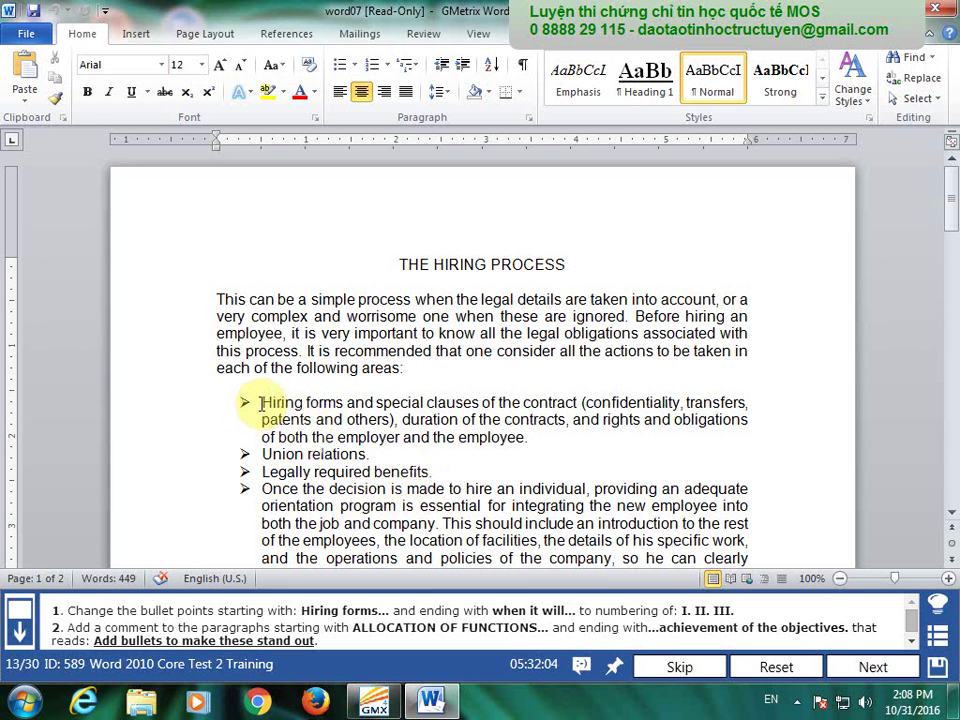
pyautogui.moveTo(260, 403)
pyautogui.mouseDown()
pyautogui.moveTo(406, 563)
pyautogui.moveTo(440, 452)
pyautogui.mouseUp()
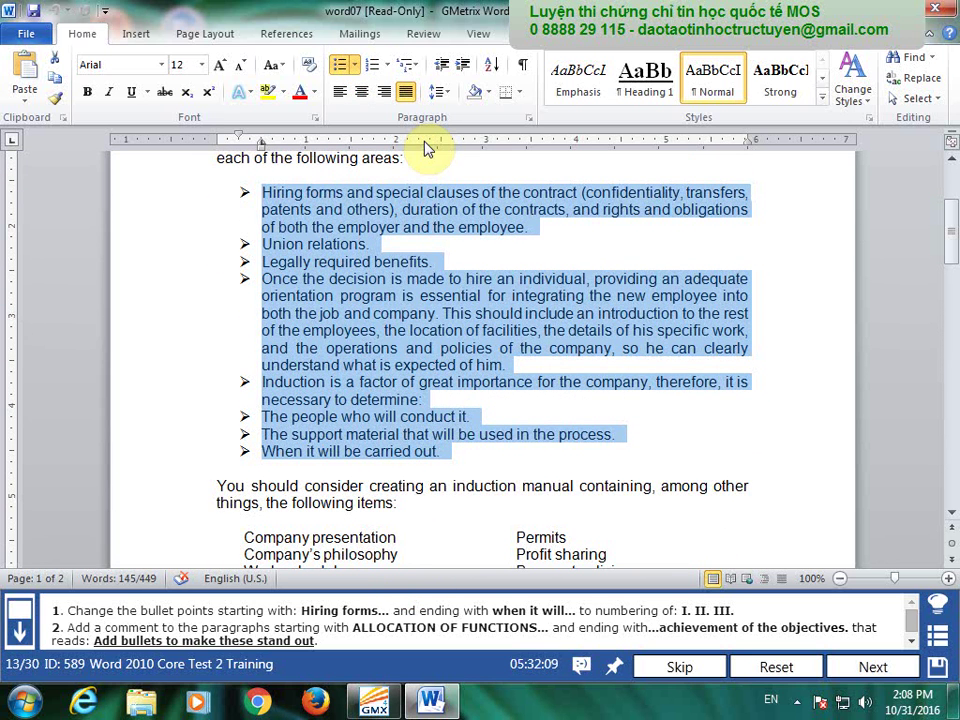
pyautogui.click(390, 66)
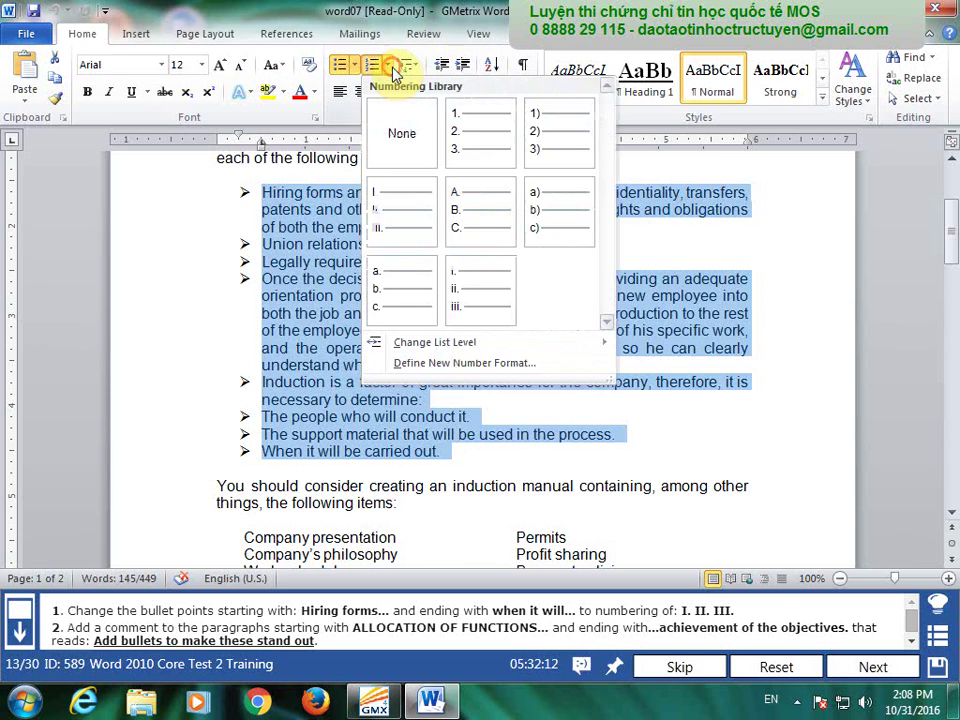
pyautogui.click(385, 208)
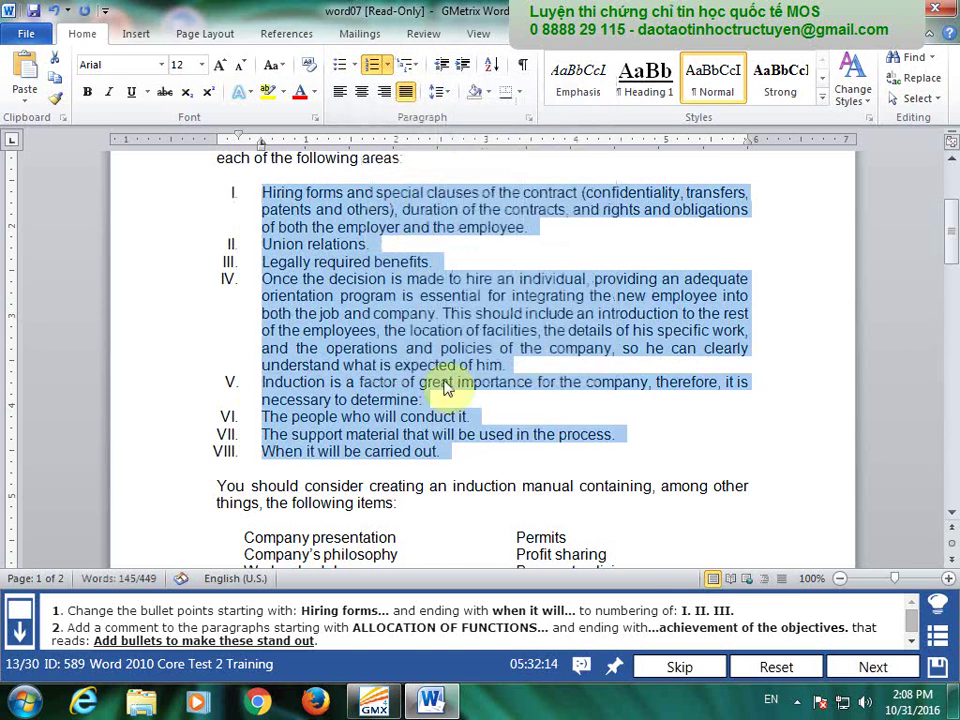
pyautogui.click(602, 419)
pyautogui.click(615, 494)
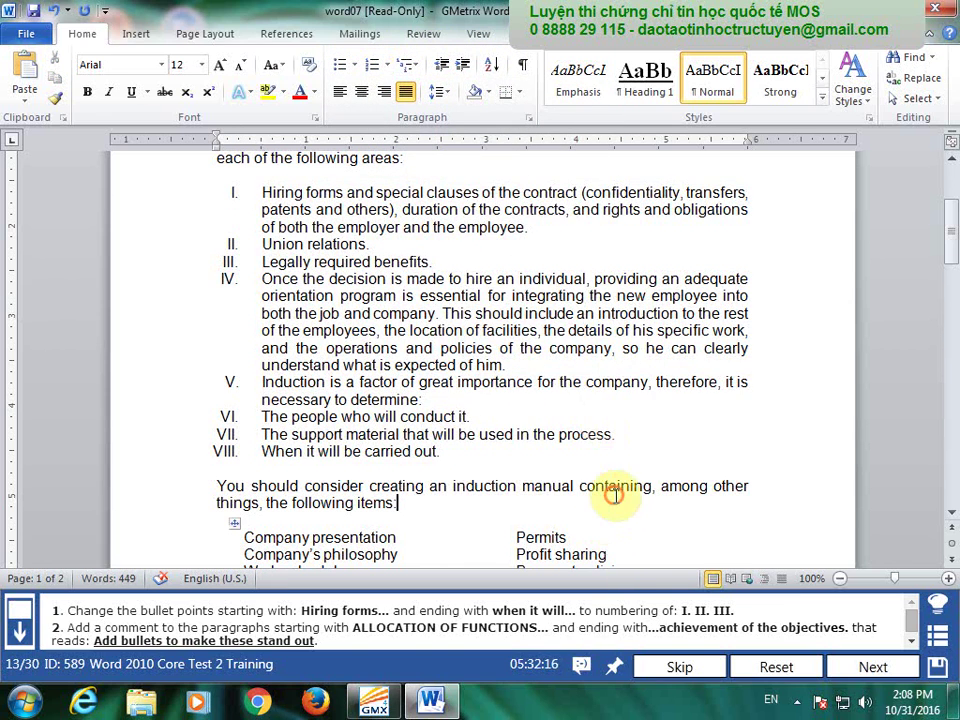
# Place the cursor in the ALLOCATION OF FUNCTIONS paragraph further down the document.
pyautogui.scroll(-2, 620, 495)
pyautogui.scroll(-2, 620, 495)
pyautogui.scroll(-2, 620, 495)
pyautogui.scroll(-3, 617, 494)
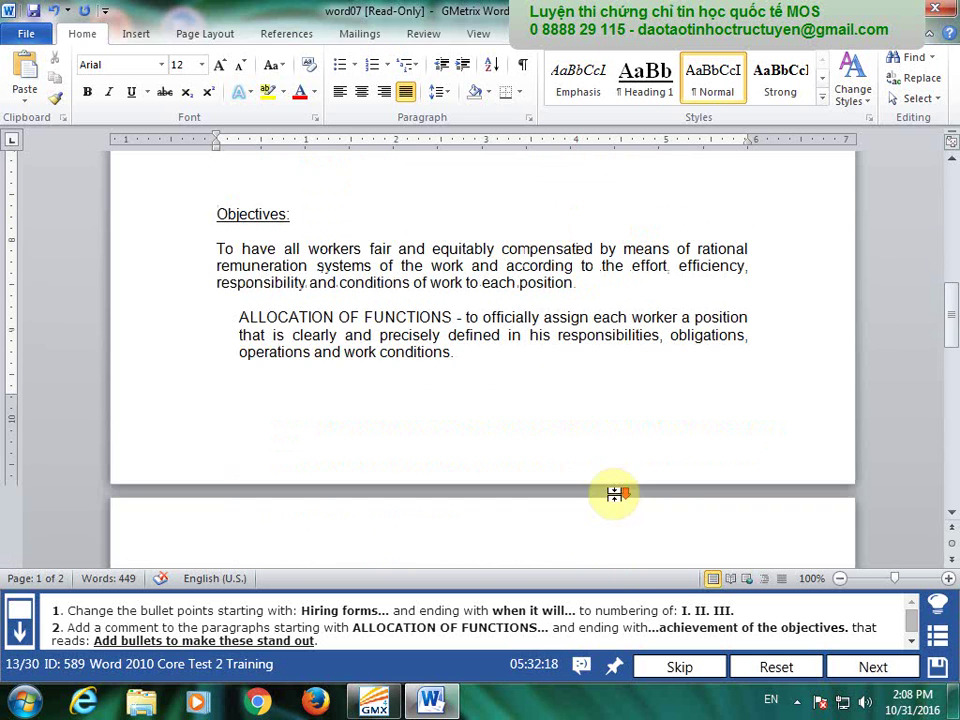
pyautogui.click(234, 321)
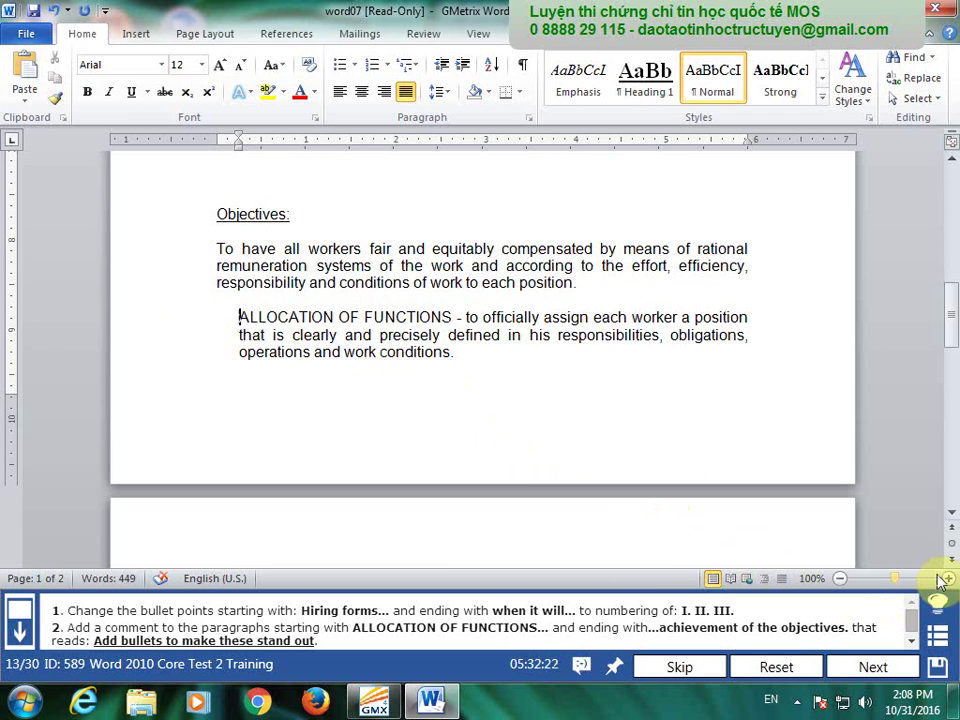
# Comment 'Add bullets to make these stand out' on the INCENTIVES and PRIZES paragraphs, then submit.
pyautogui.scroll(-1, 950, 514)
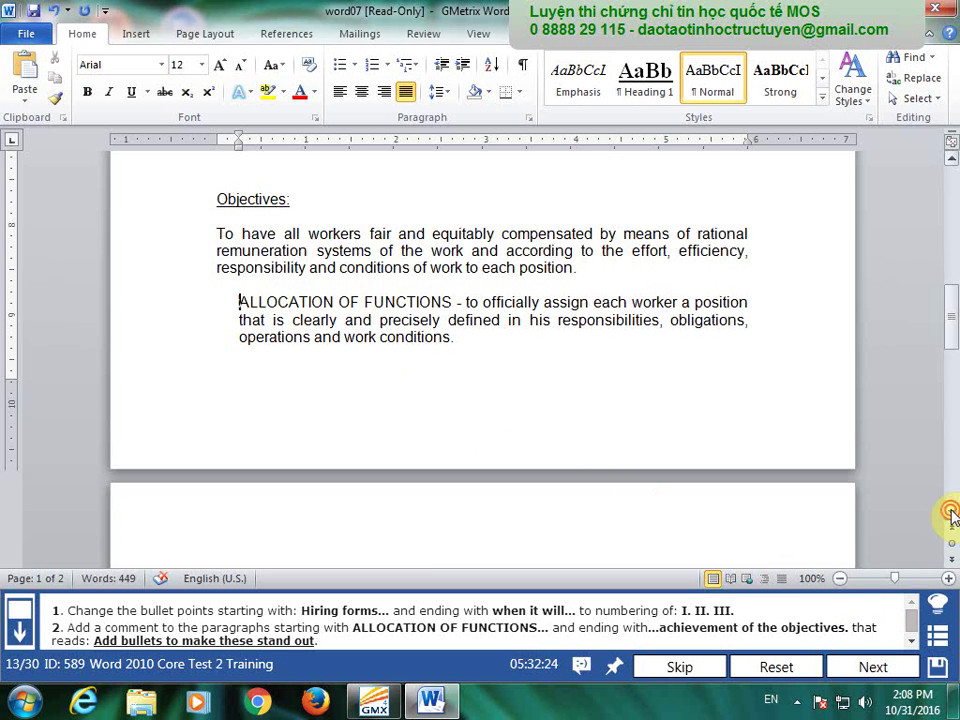
pyautogui.scroll(-1, 950, 514)
pyautogui.scroll(-1, 950, 514)
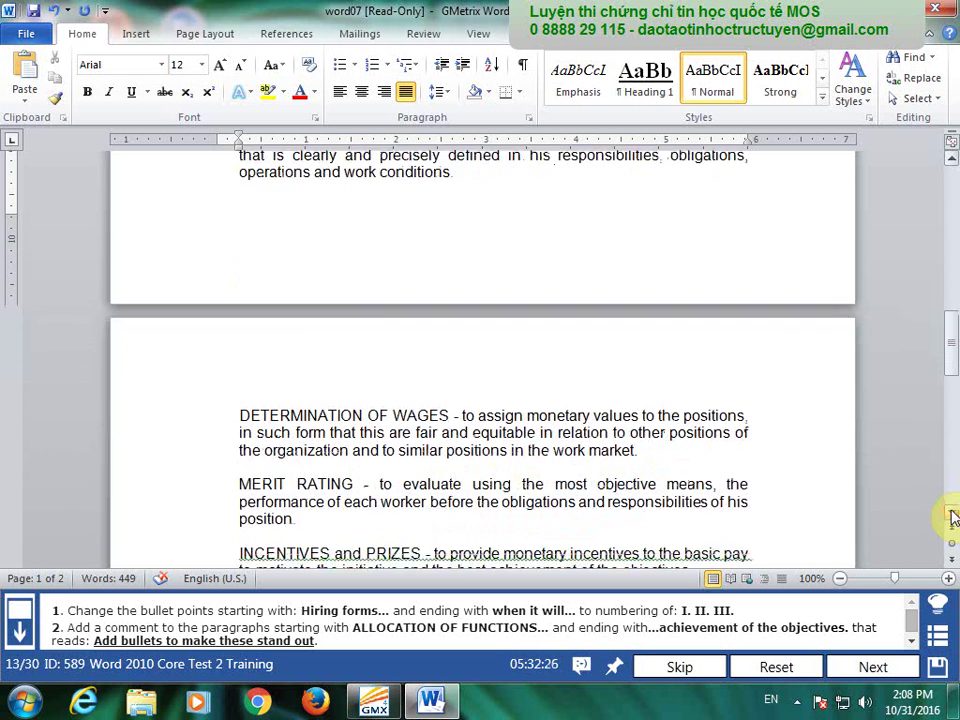
pyautogui.scroll(-2, 950, 514)
pyautogui.scroll(-1, 940, 505)
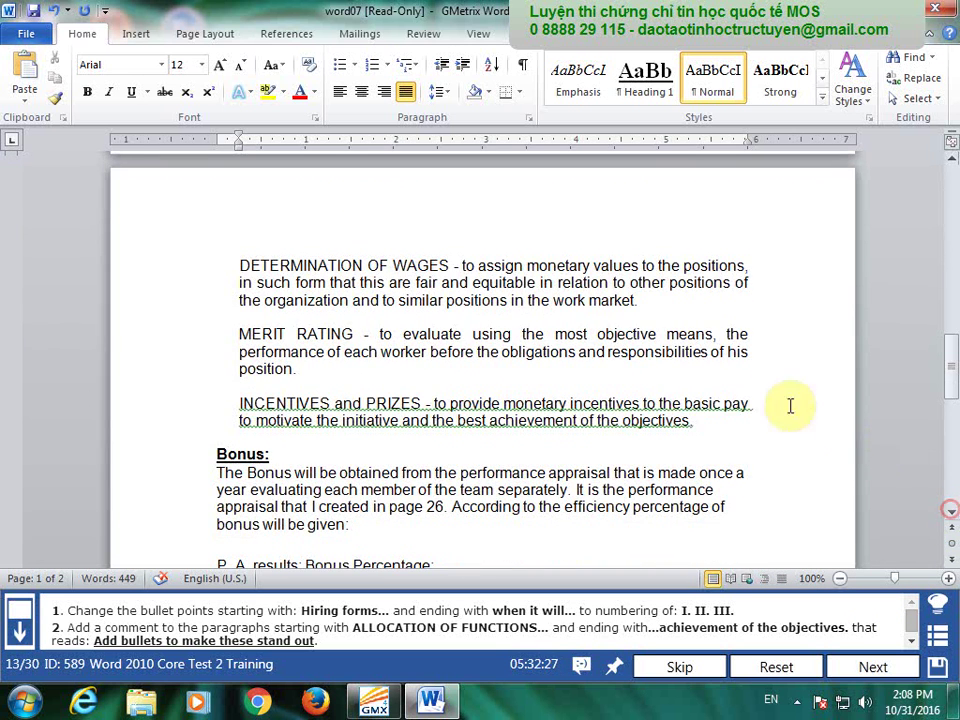
pyautogui.keyDown('shift'); pyautogui.click(700, 420); pyautogui.keyUp('shift')
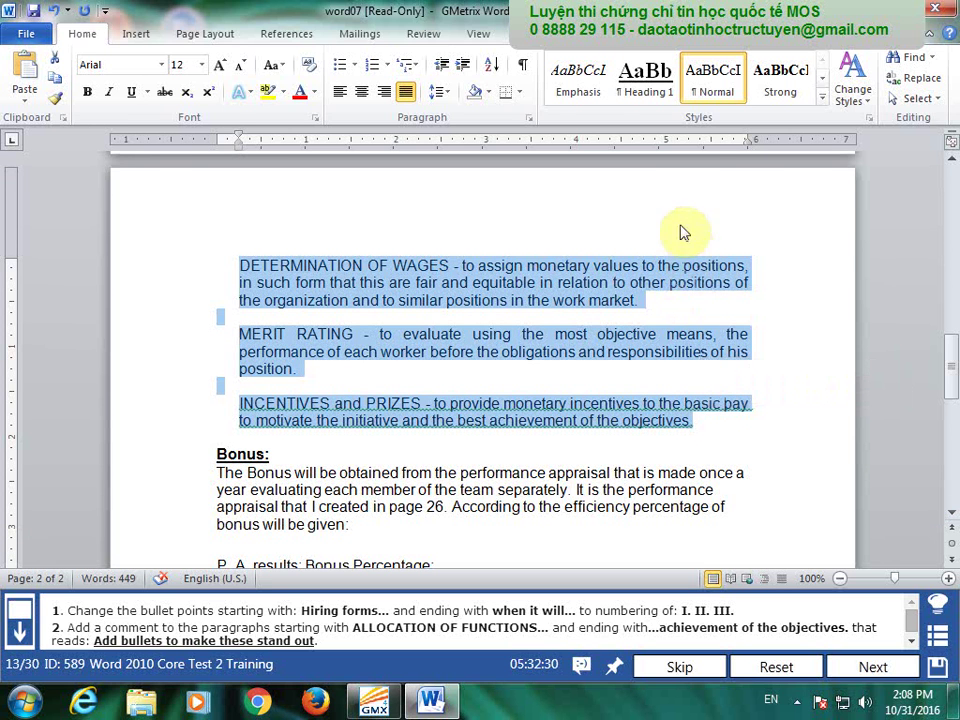
pyautogui.click(426, 34)
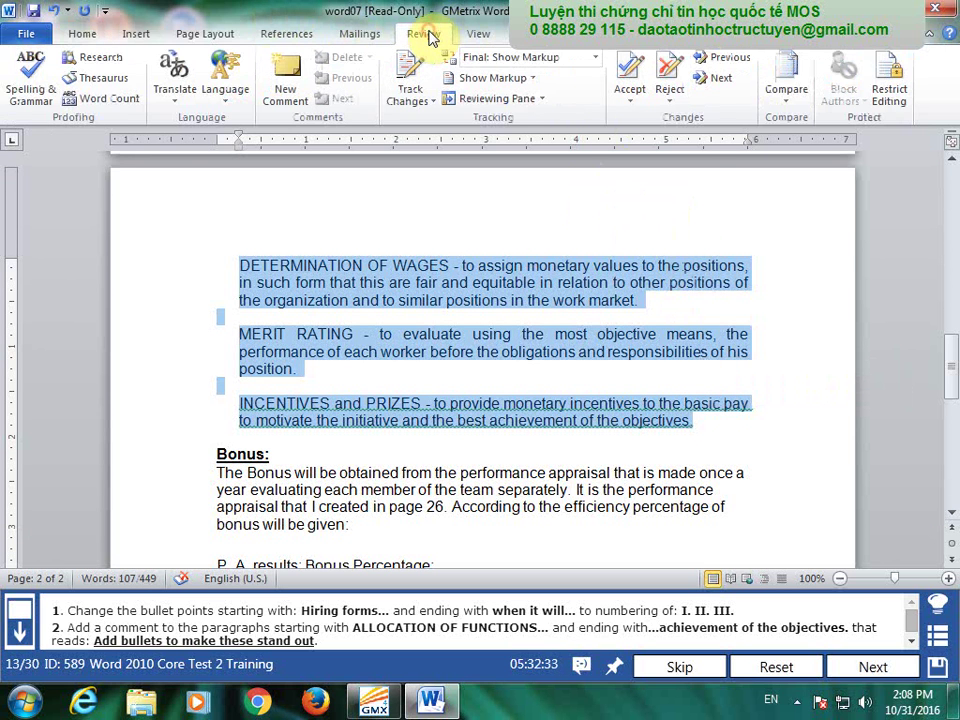
pyautogui.click(285, 72)
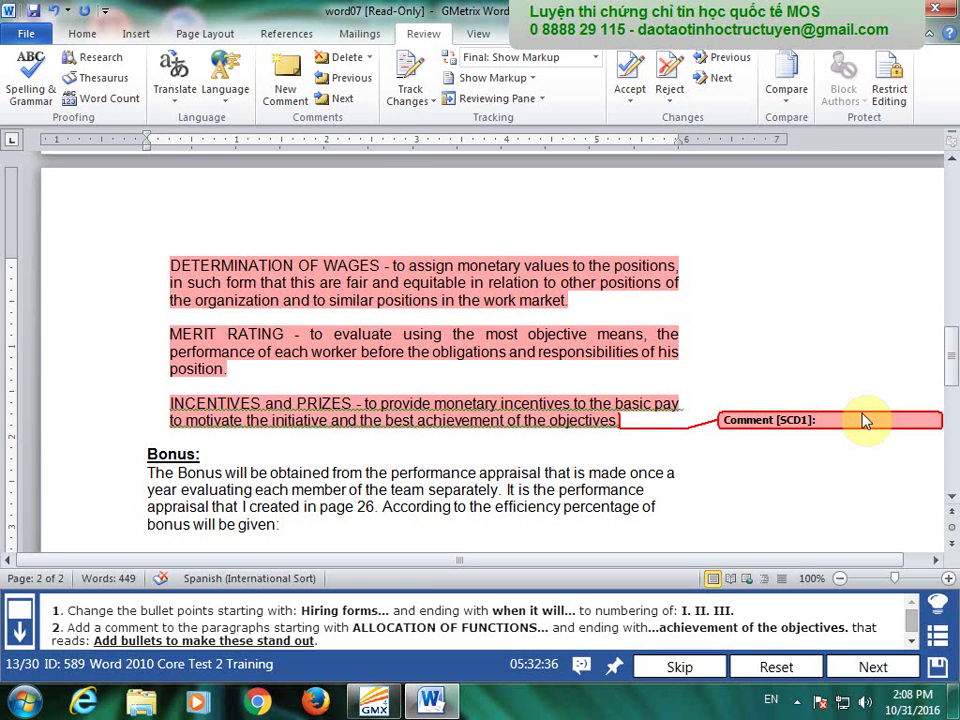
pyautogui.write('Add bullets to make these sta')
pyautogui.write('nd out')
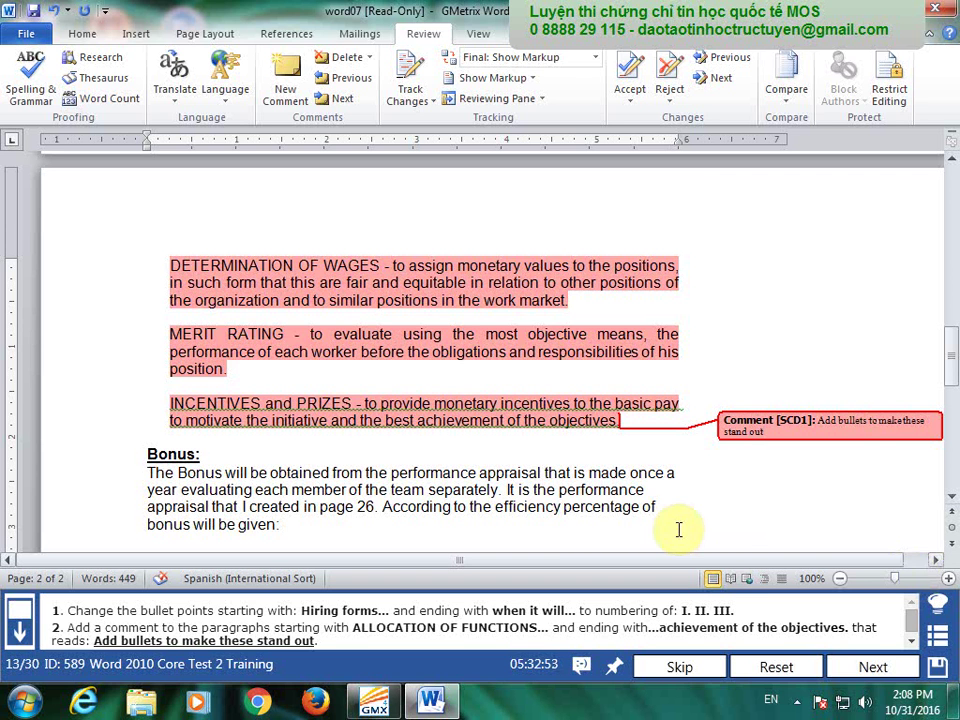
pyautogui.click(671, 516)
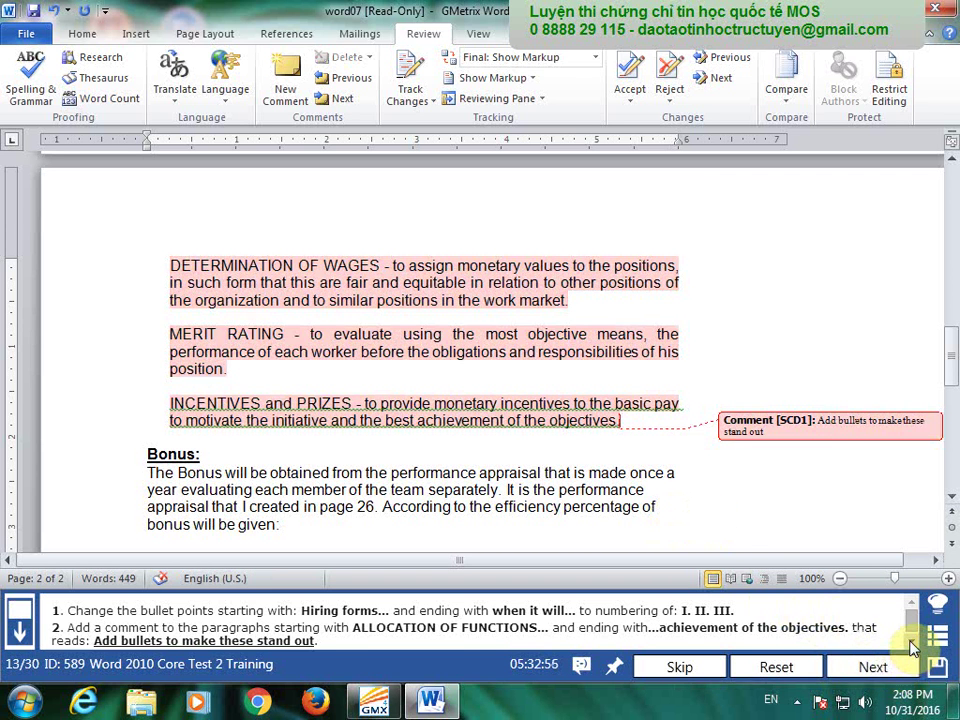
pyautogui.click(876, 666)
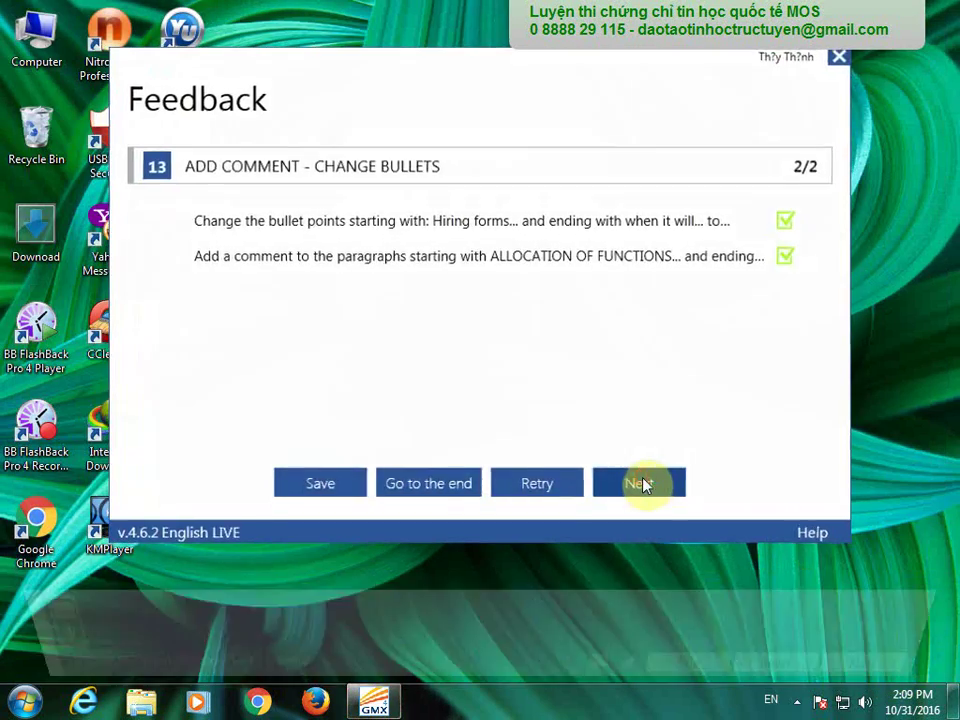
# Insert a built-in Annual Quote text box before Bonus:.
pyautogui.click(641, 484)
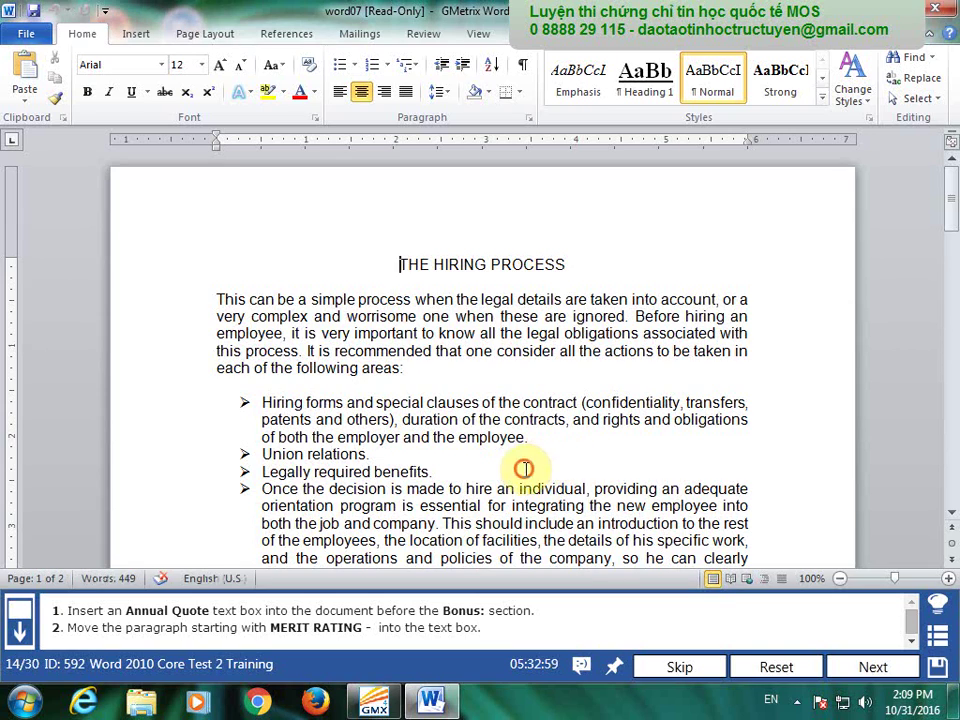
pyautogui.scroll(-3, 521, 467)
pyautogui.scroll(-6, 525, 467)
pyautogui.scroll(-3, 524, 468)
pyautogui.scroll(-3, 528, 469)
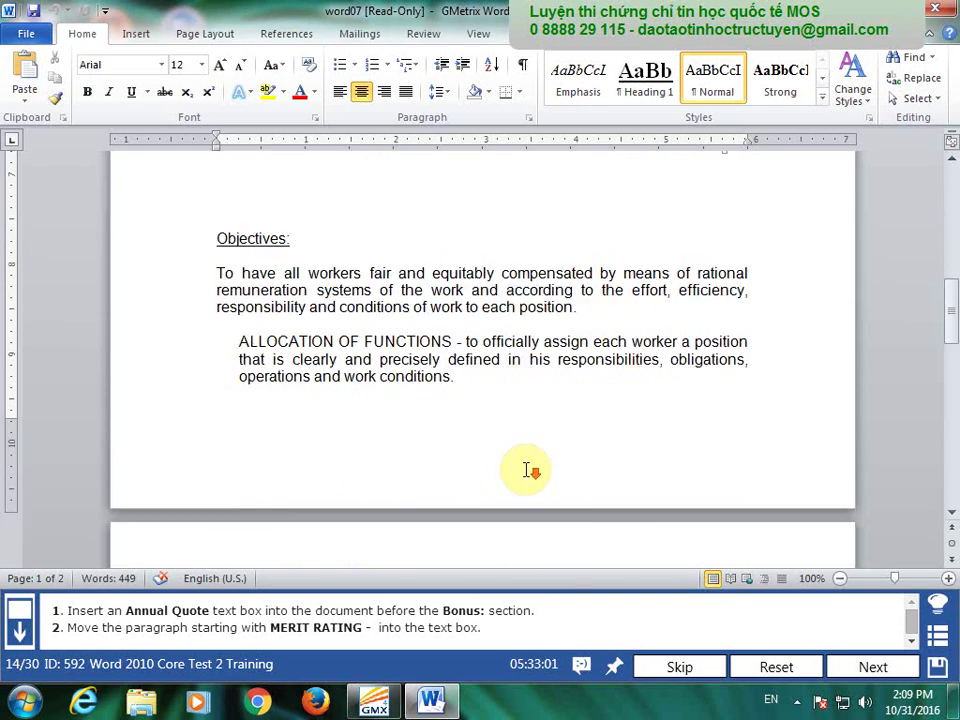
pyautogui.scroll(-6, 521, 350)
pyautogui.scroll(-4, 400, 348)
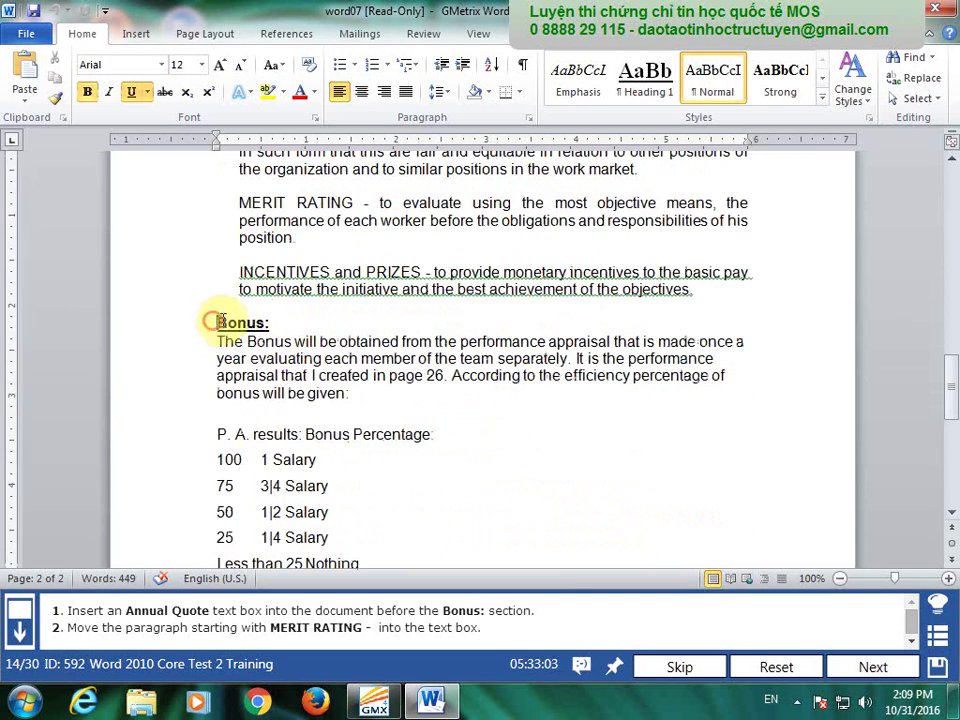
pyautogui.click(148, 38)
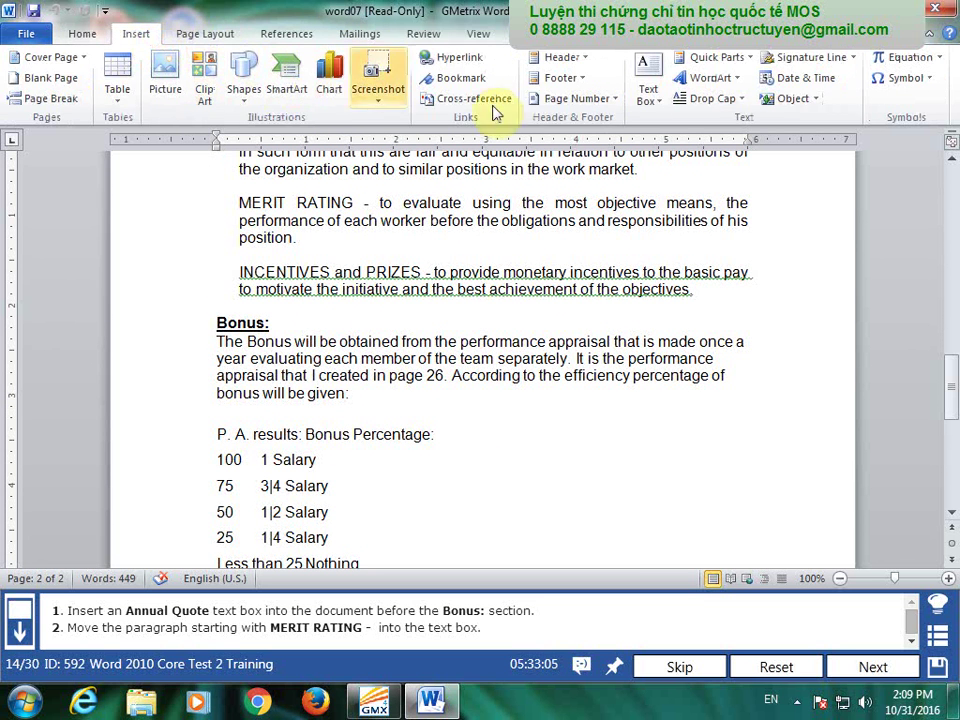
pyautogui.click(648, 95)
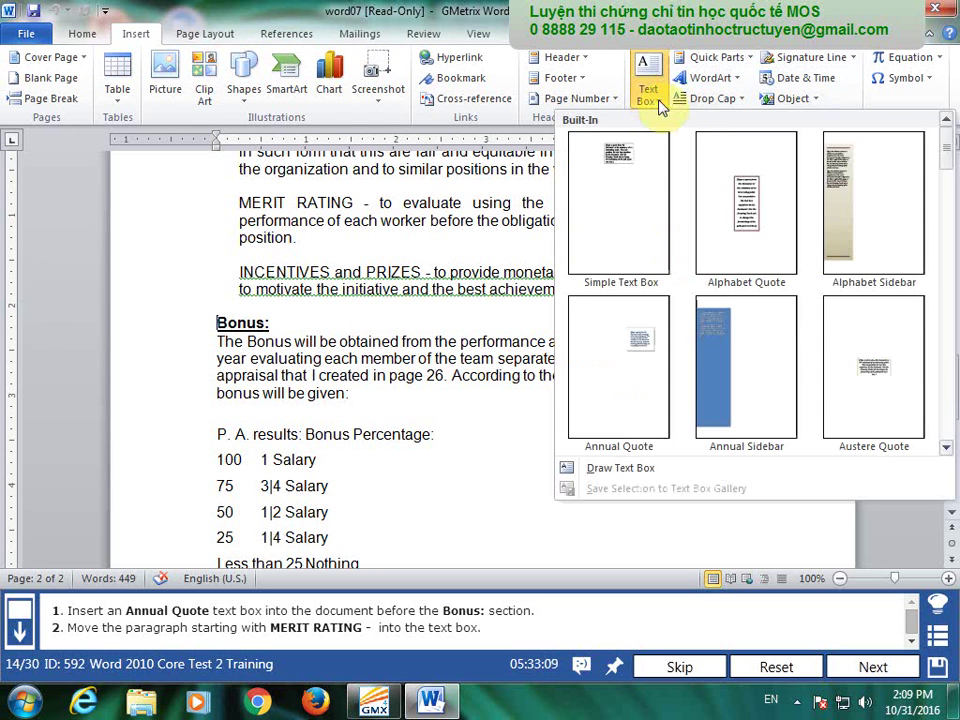
pyautogui.click(633, 369)
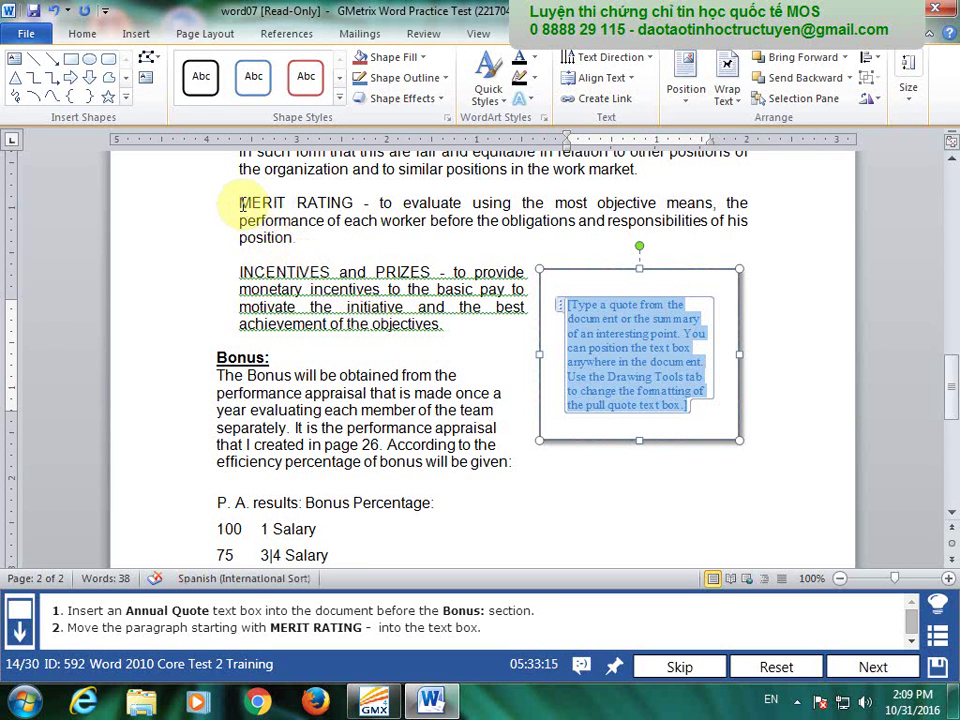
# Move the MERIT RATING paragraph into the text box and submit task 14.
pyautogui.moveTo(240, 203); pyautogui.dragTo(358, 240)
pyautogui.moveTo(298, 212)
pyautogui.mouseDown()
pyautogui.moveTo(340, 218)
pyautogui.moveTo(590, 322)
pyautogui.mouseUp()
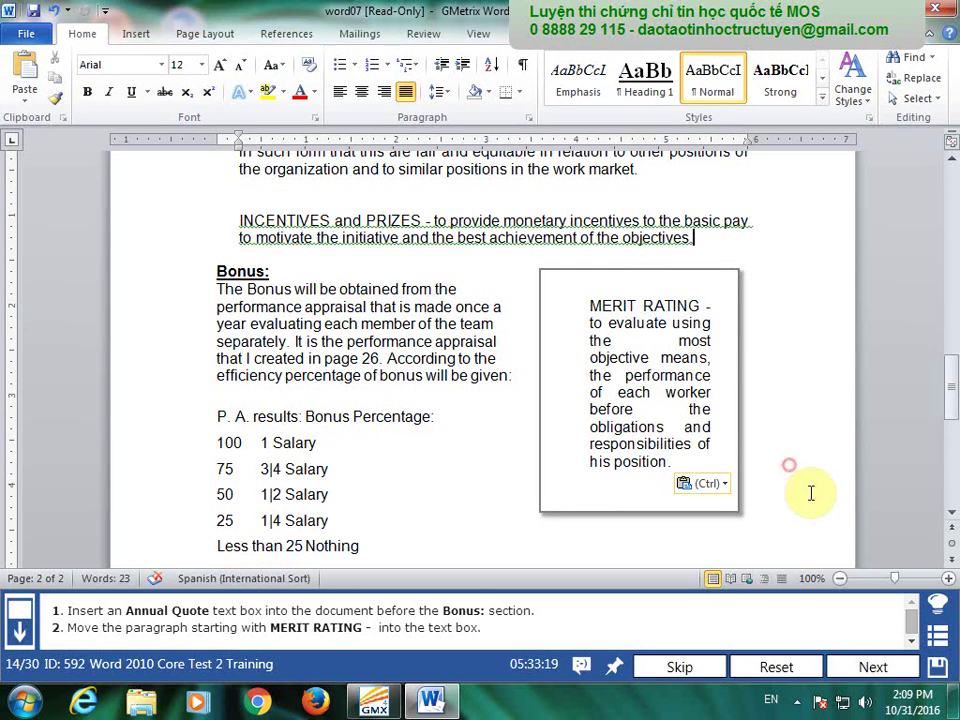
pyautogui.click(877, 666)
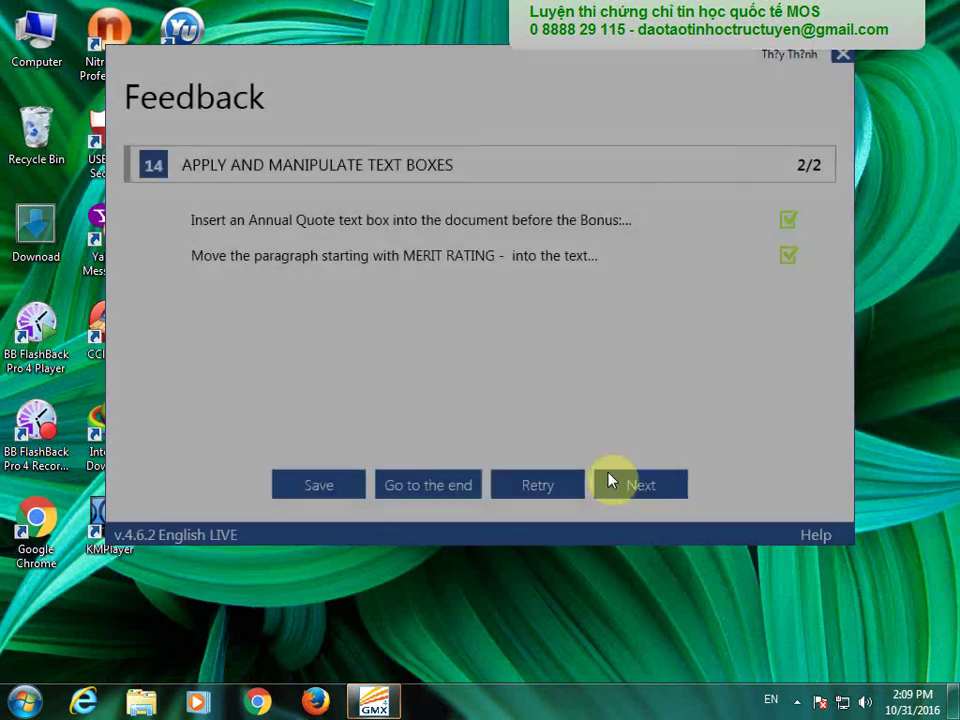
# Turn on 'Don't add space between paragraphs of the same style' for the whole document.
pyautogui.click(636, 487)
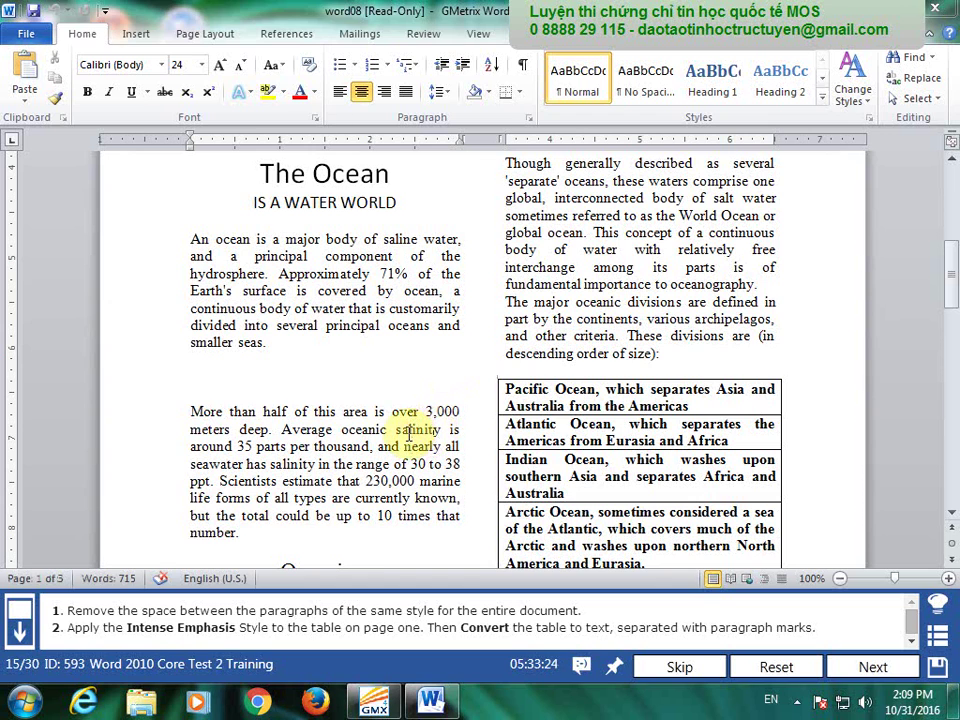
pyautogui.hotkey('ctrl', 'a')
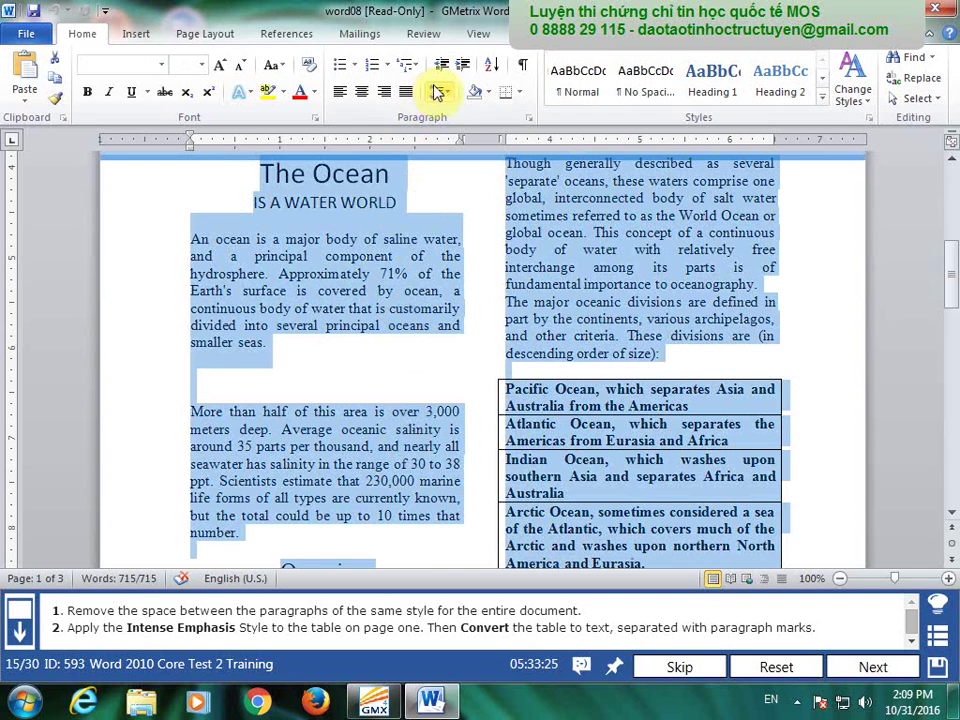
pyautogui.click(526, 119)
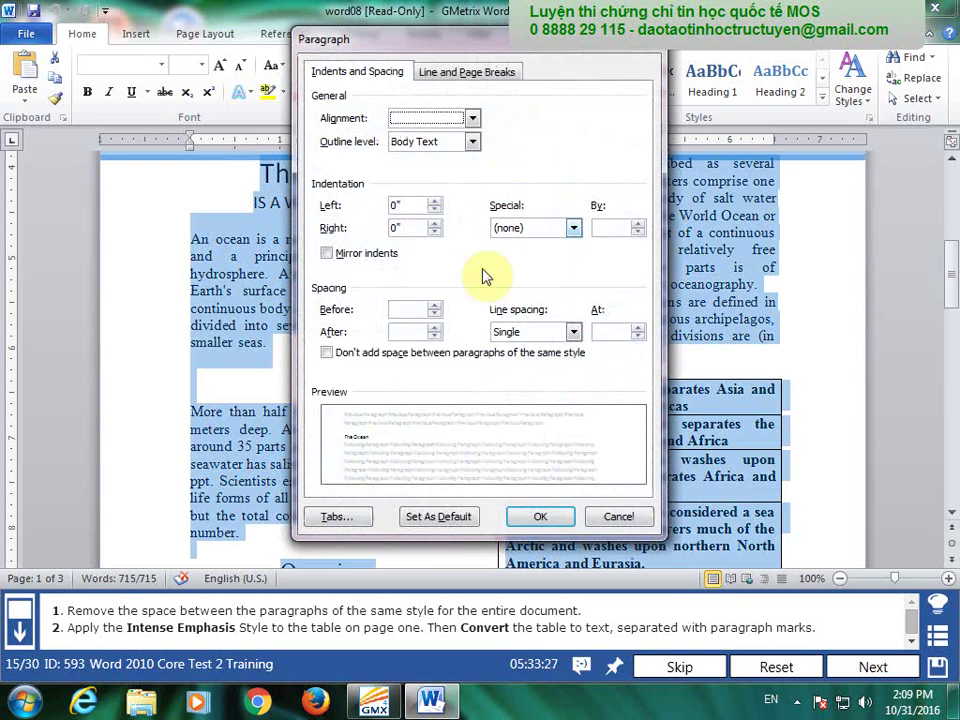
pyautogui.click(396, 354)
pyautogui.click(561, 524)
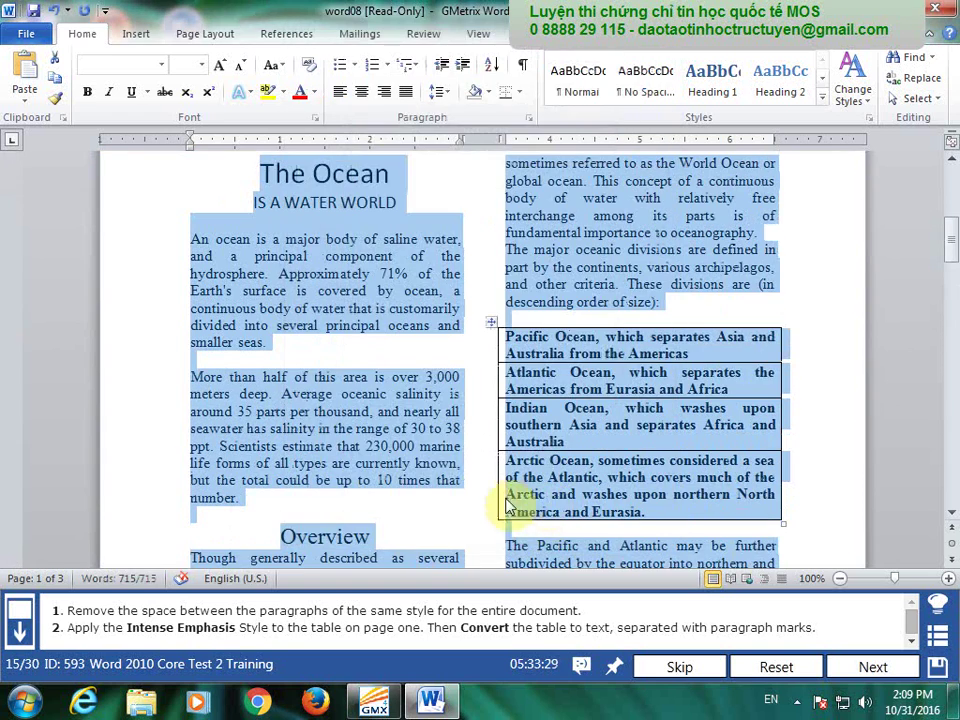
pyautogui.click(555, 432)
# Apply the Intense Emphasis style to the ocean table.
pyautogui.click(491, 322)
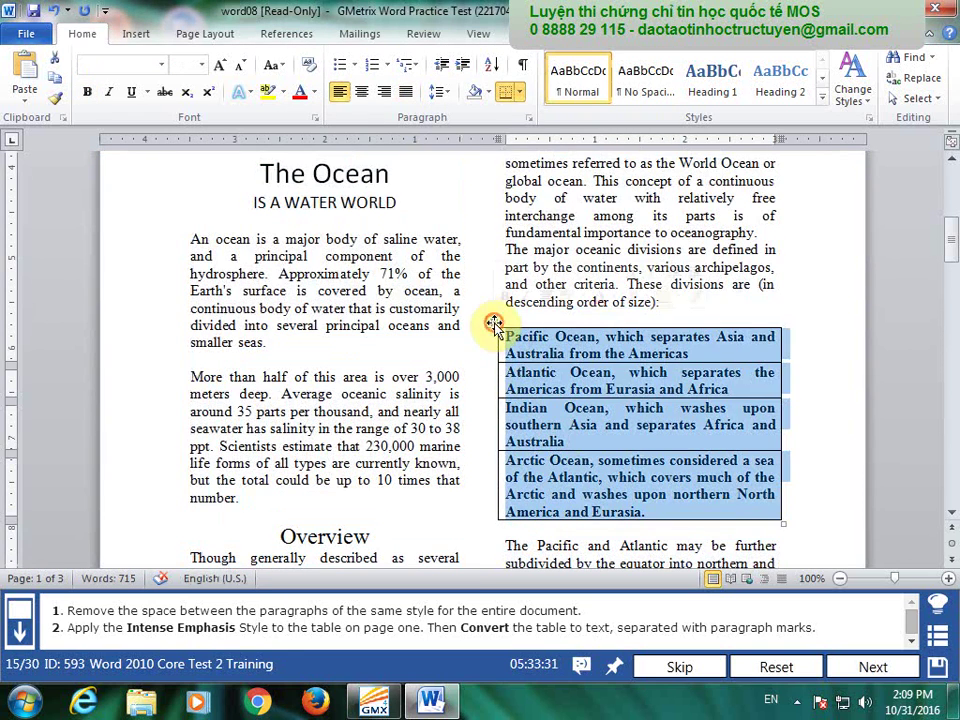
pyautogui.click(823, 101)
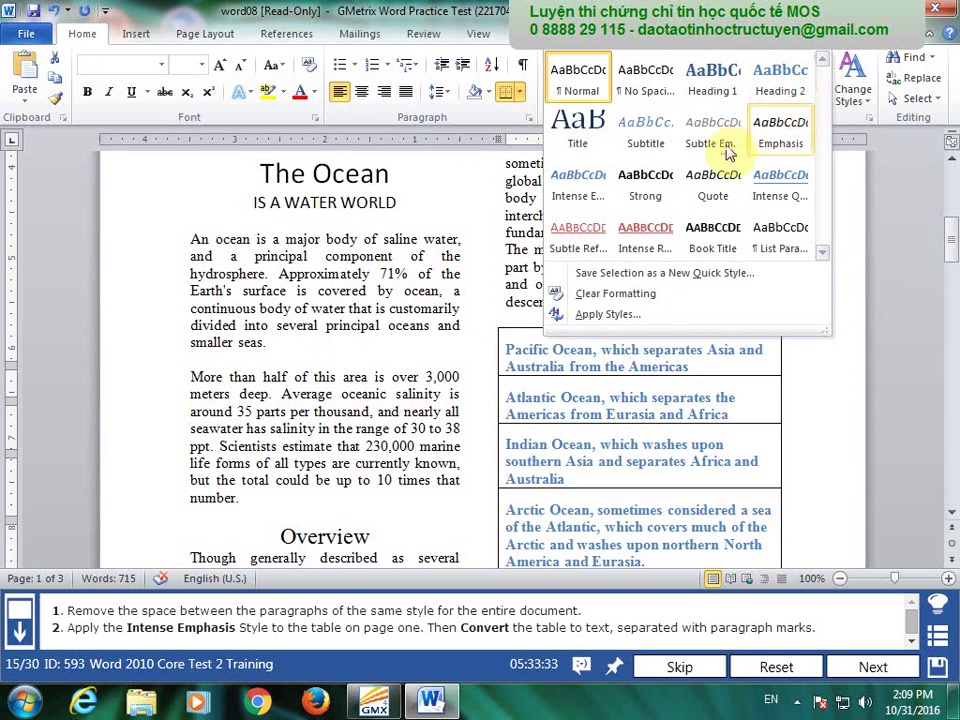
pyautogui.click(573, 185)
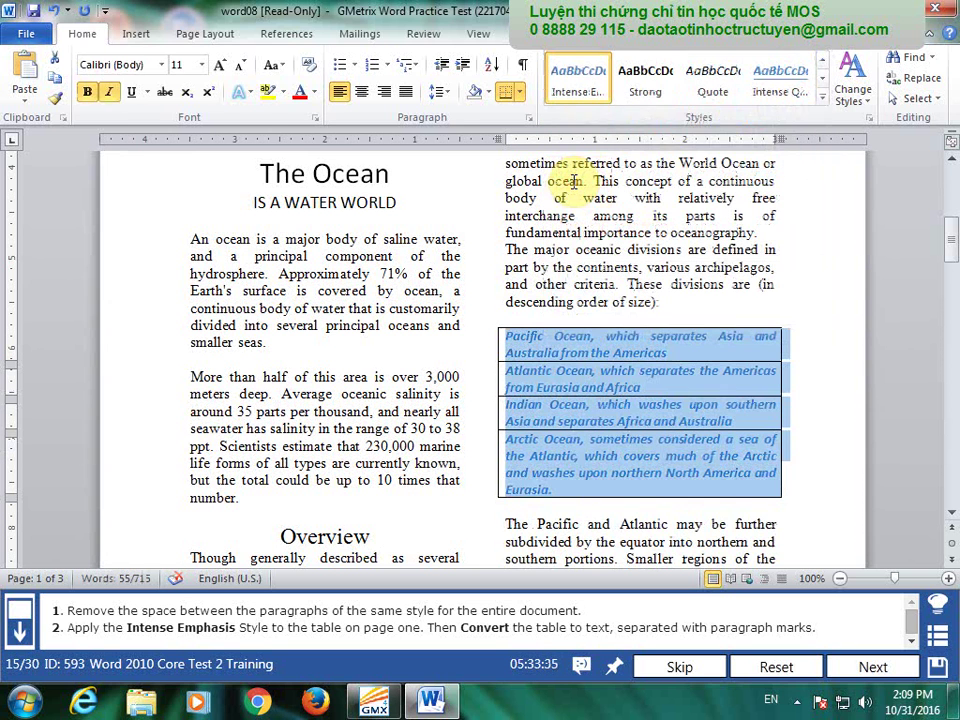
# Convert the table to text separated by paragraph marks and submit task 15.
pyautogui.click(578, 33)
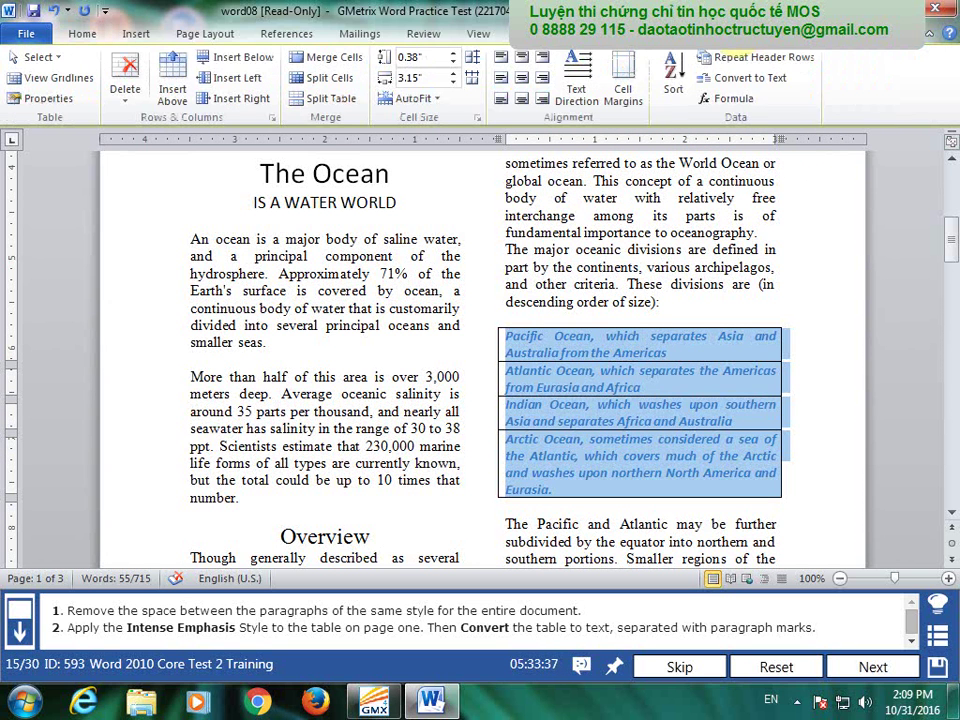
pyautogui.click(766, 79)
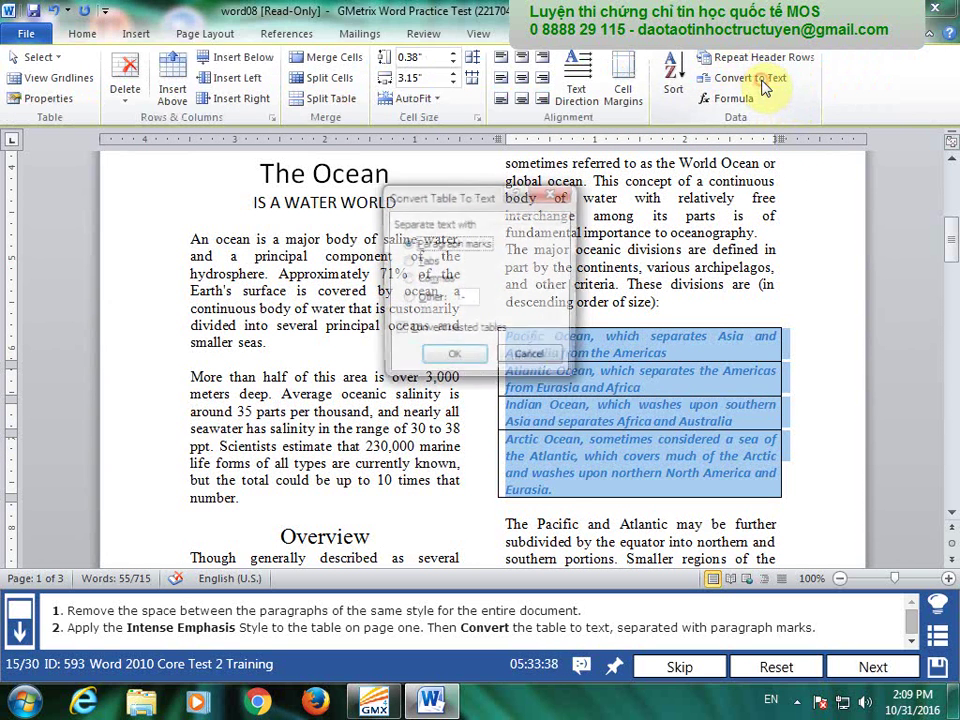
pyautogui.click(478, 352)
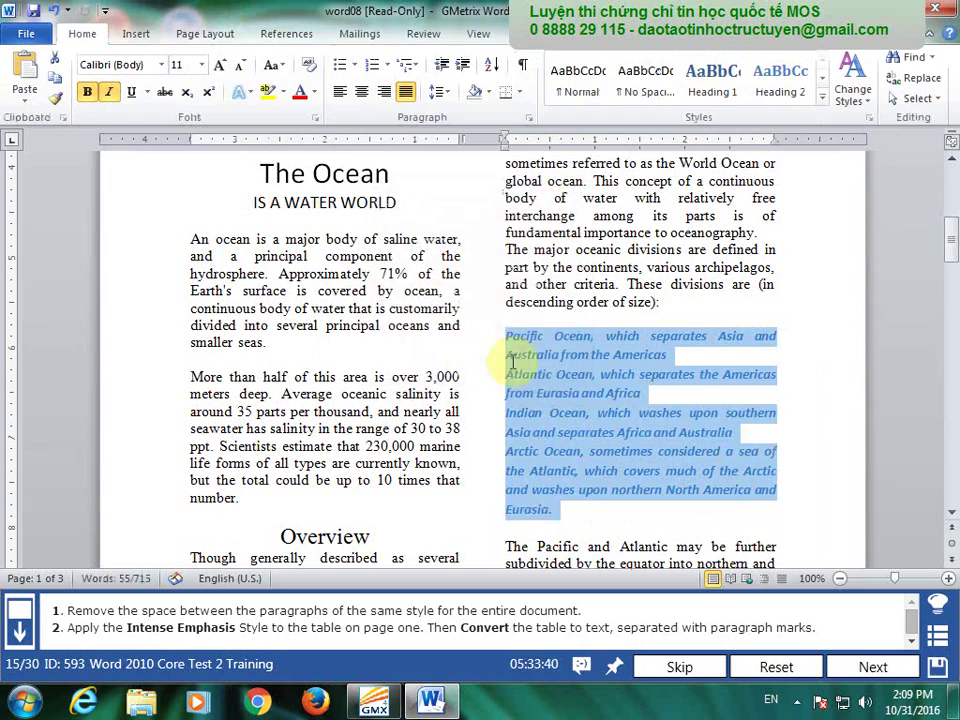
pyautogui.click(878, 672)
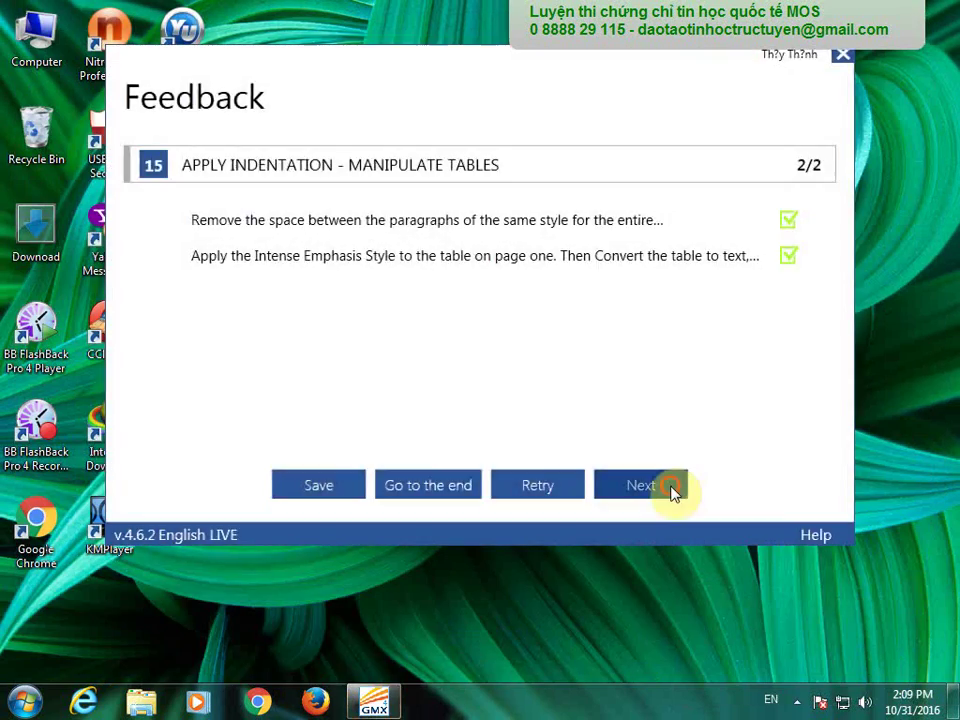
# Insert the first 'building' clip art result before The Purposes: heading.
pyautogui.click(672, 489)
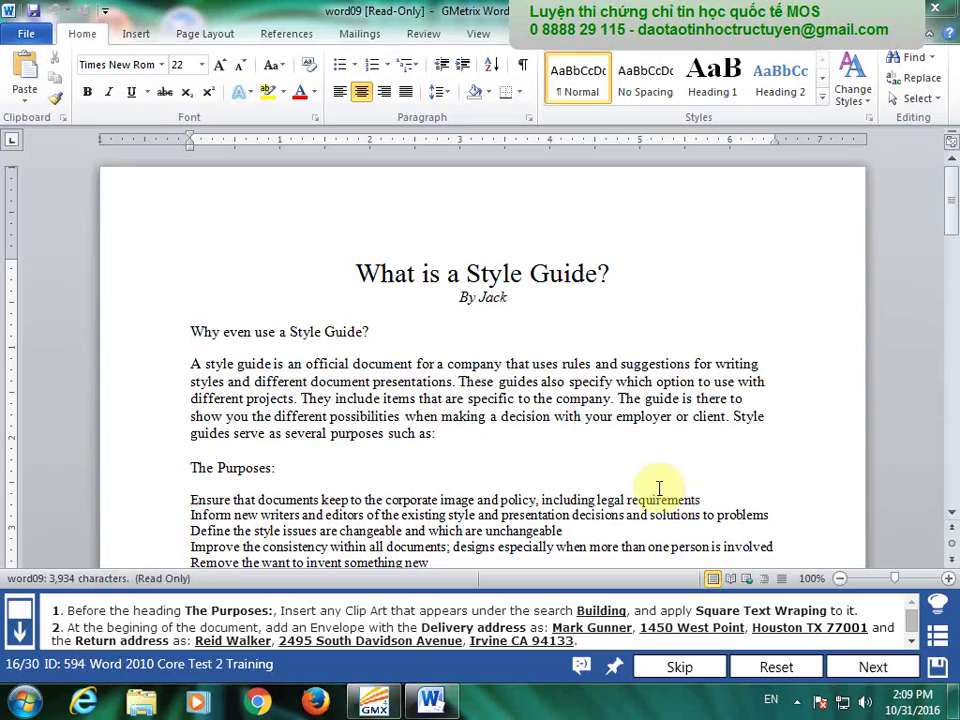
pyautogui.click(190, 468)
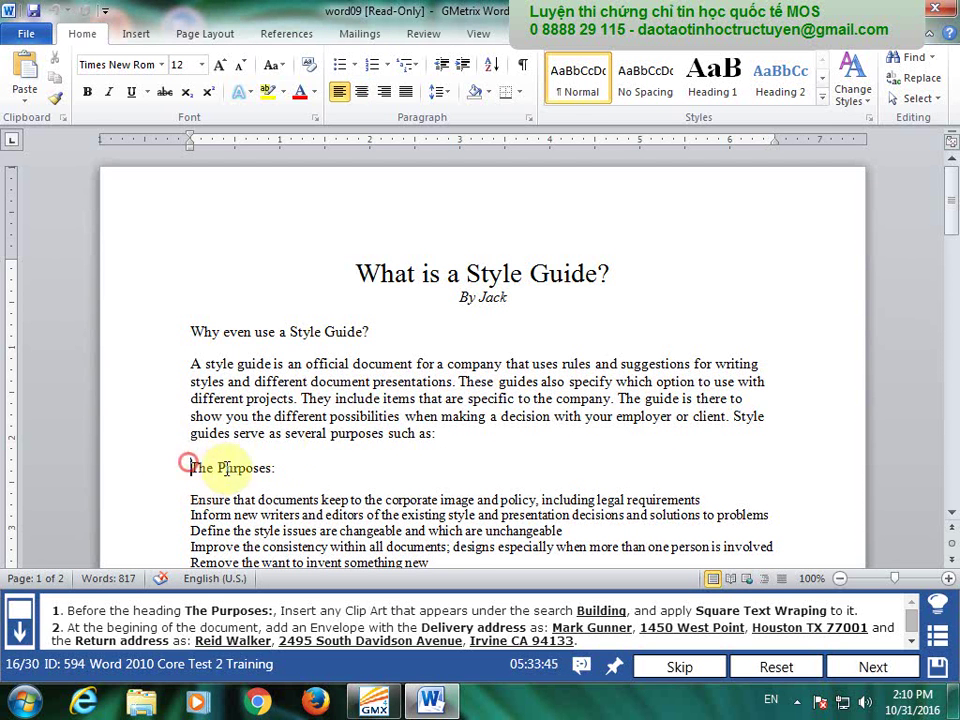
pyautogui.click(140, 34)
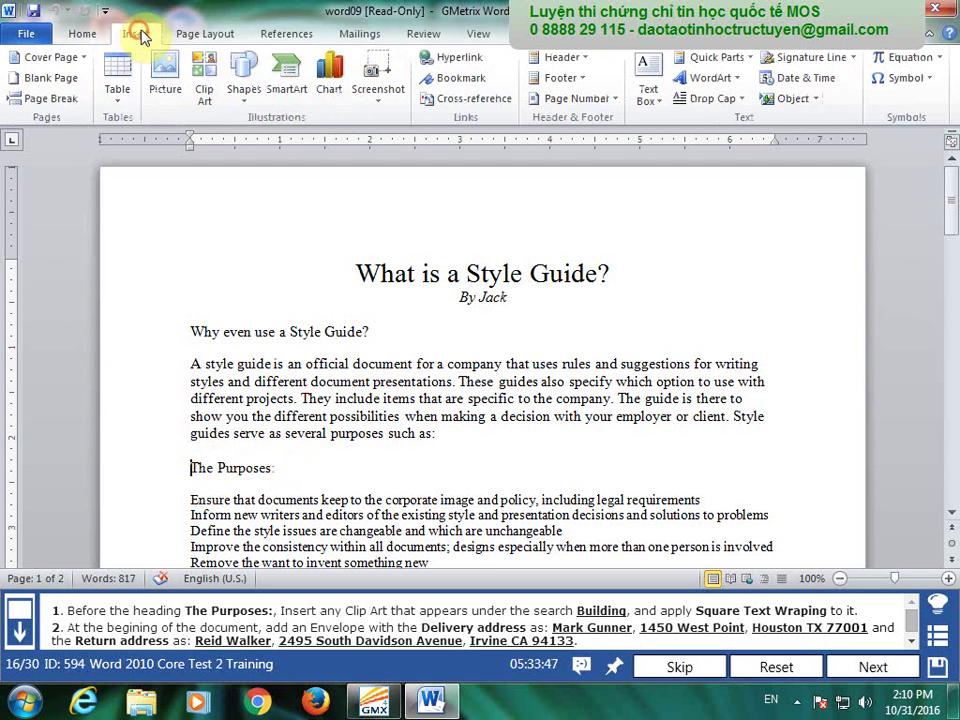
pyautogui.click(204, 78)
pyautogui.moveTo(762, 180); pyautogui.dragTo(706, 192)
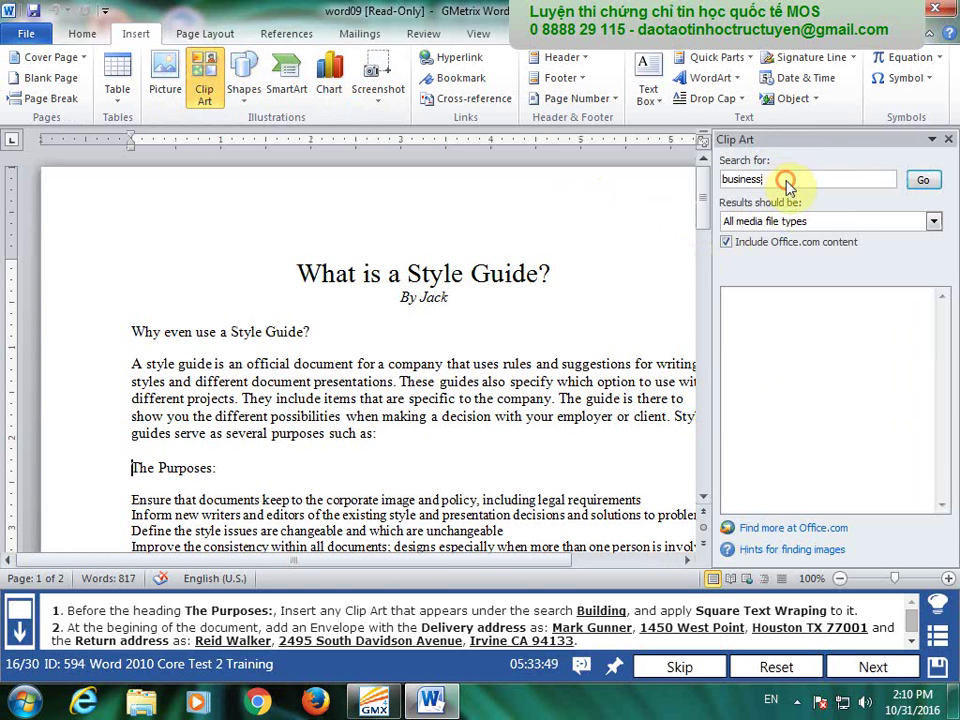
pyautogui.write('b')
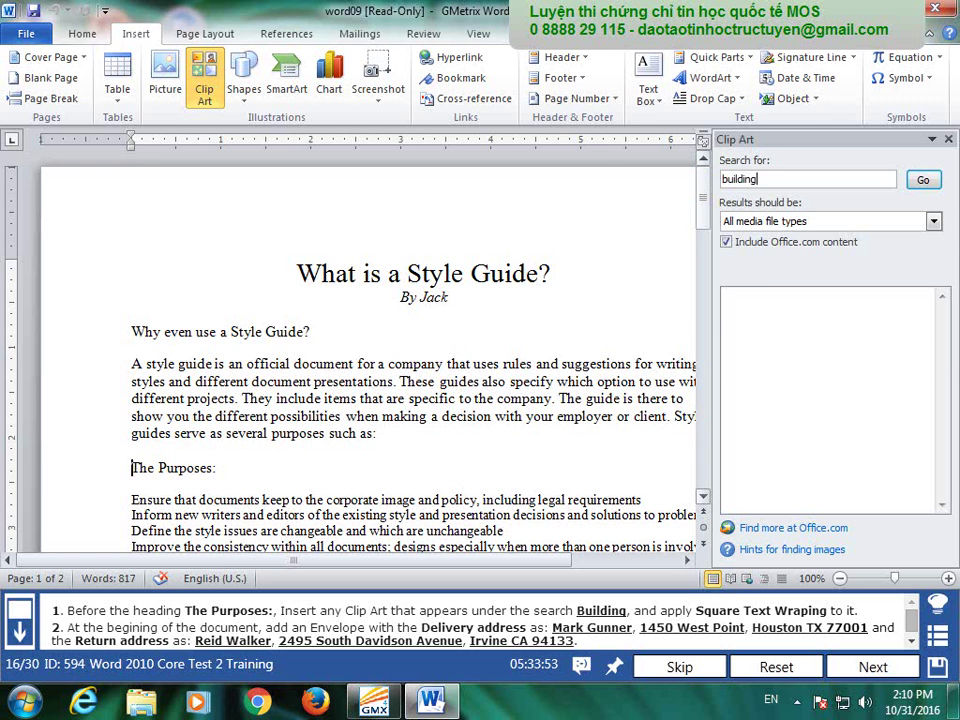
pyautogui.press('Return')
pyautogui.click(780, 340)
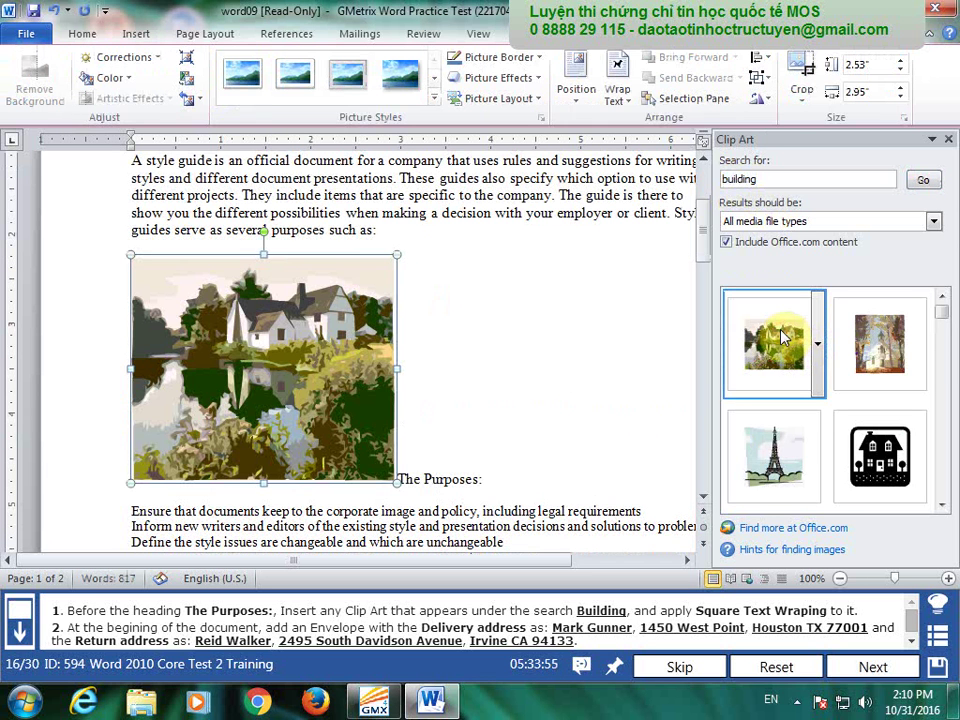
# Set the clip art picture's text wrapping to Square.
pyautogui.click(622, 94)
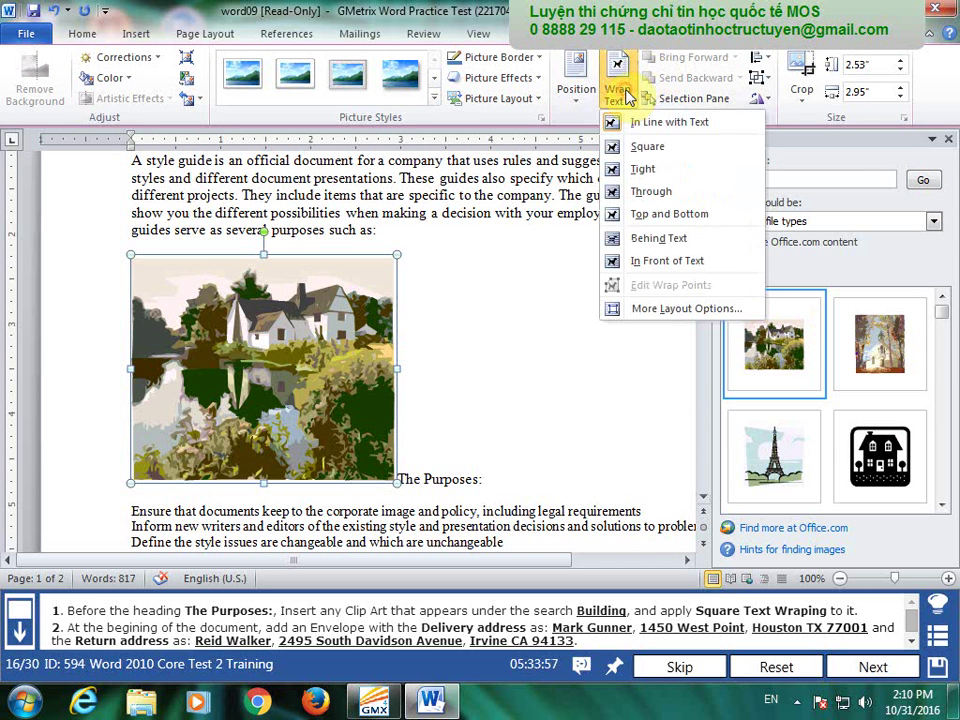
pyautogui.click(647, 147)
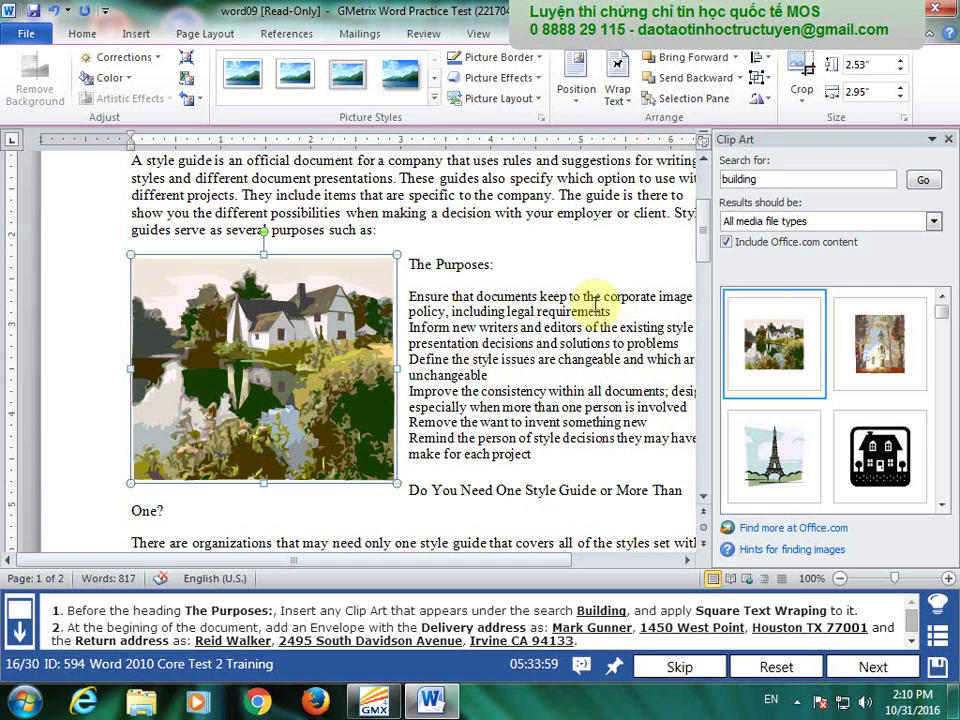
pyautogui.click(546, 455)
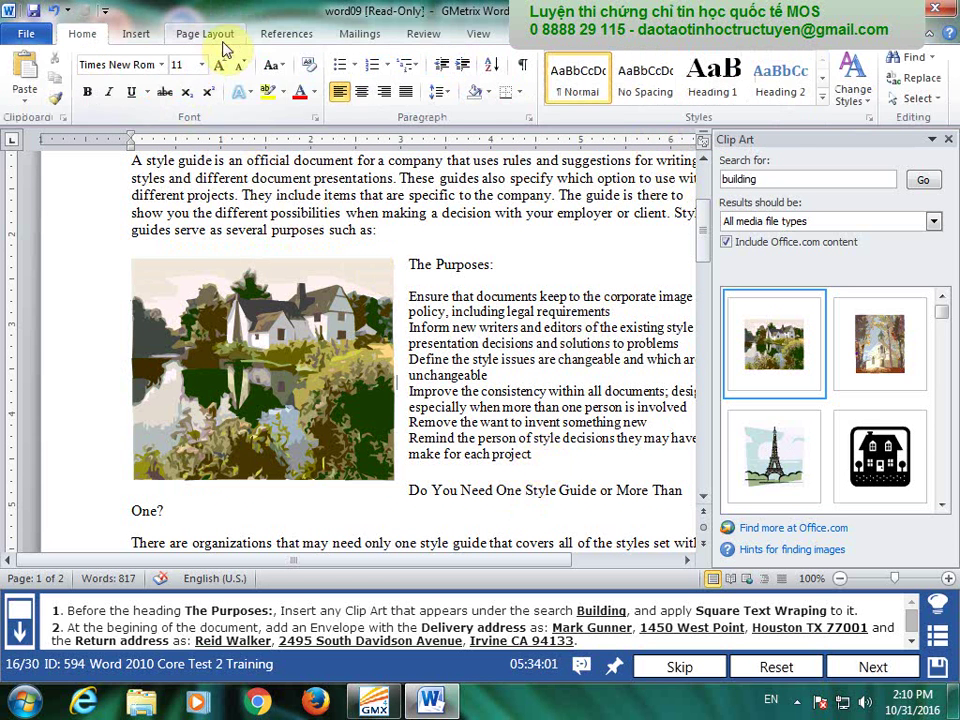
pyautogui.click(362, 36)
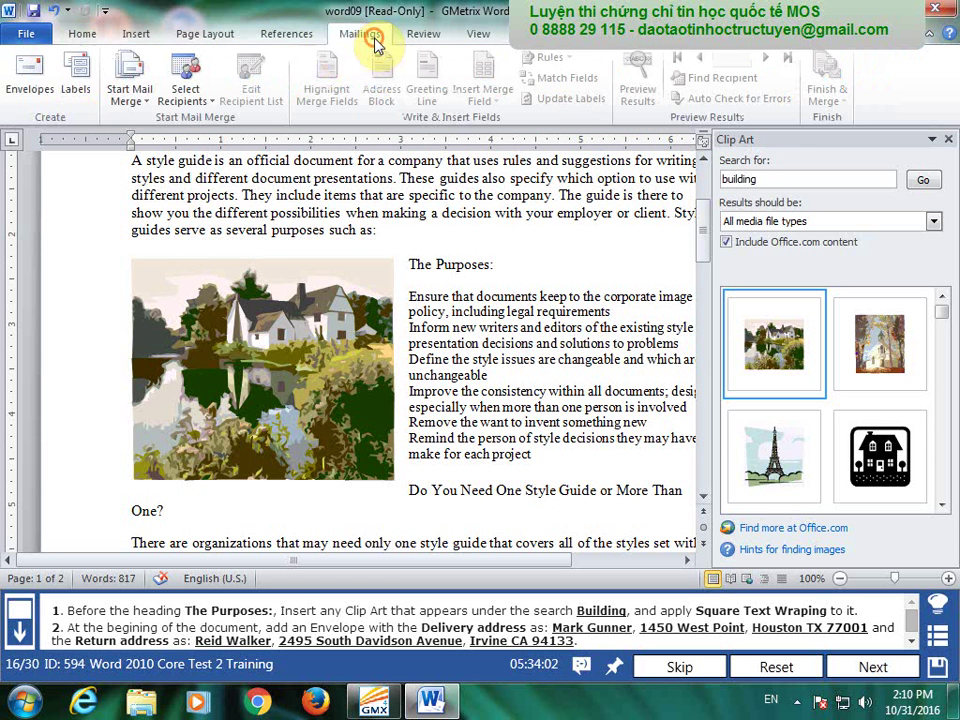
# Enter the full three-line delivery address in the Envelopes dialog and begin the return address.
pyautogui.click(30, 80)
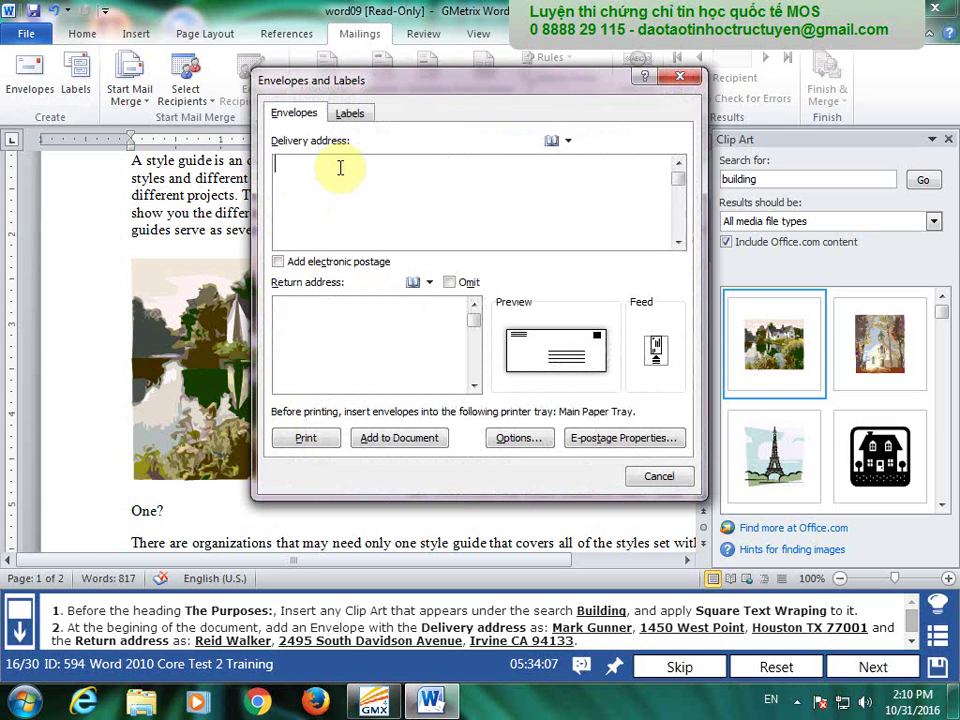
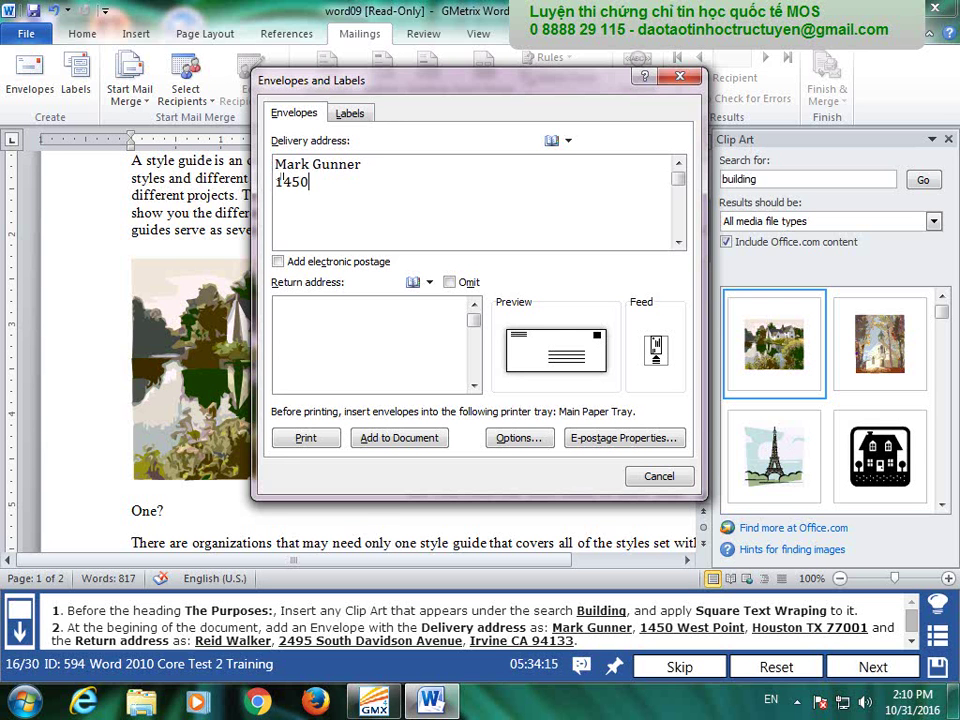
pyautogui.write('ston TX')
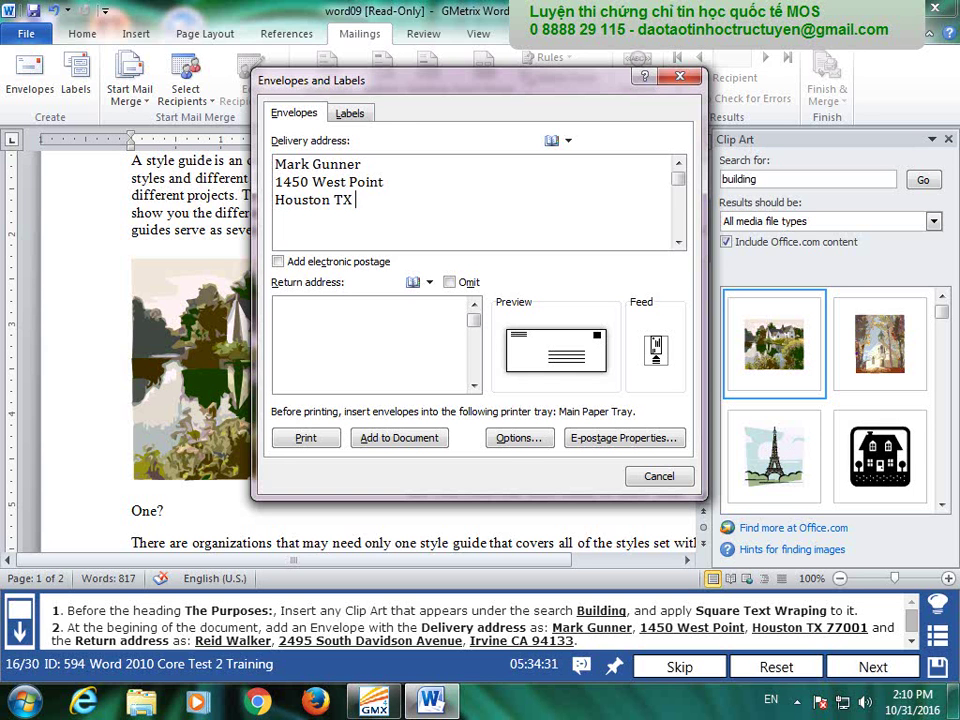
pyautogui.write('01')
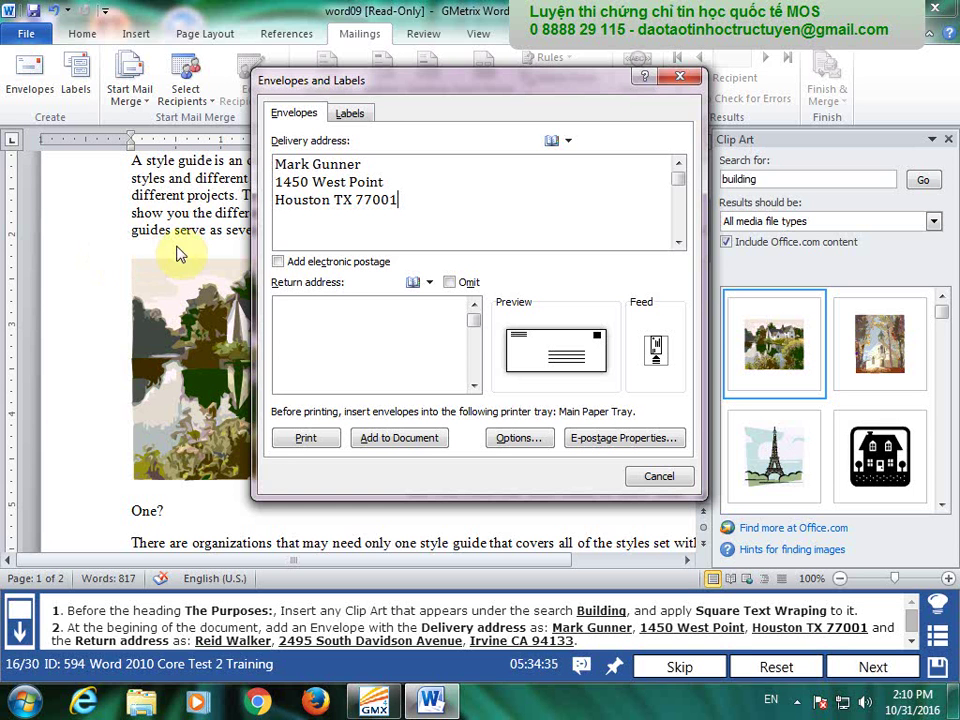
pyautogui.click(385, 351)
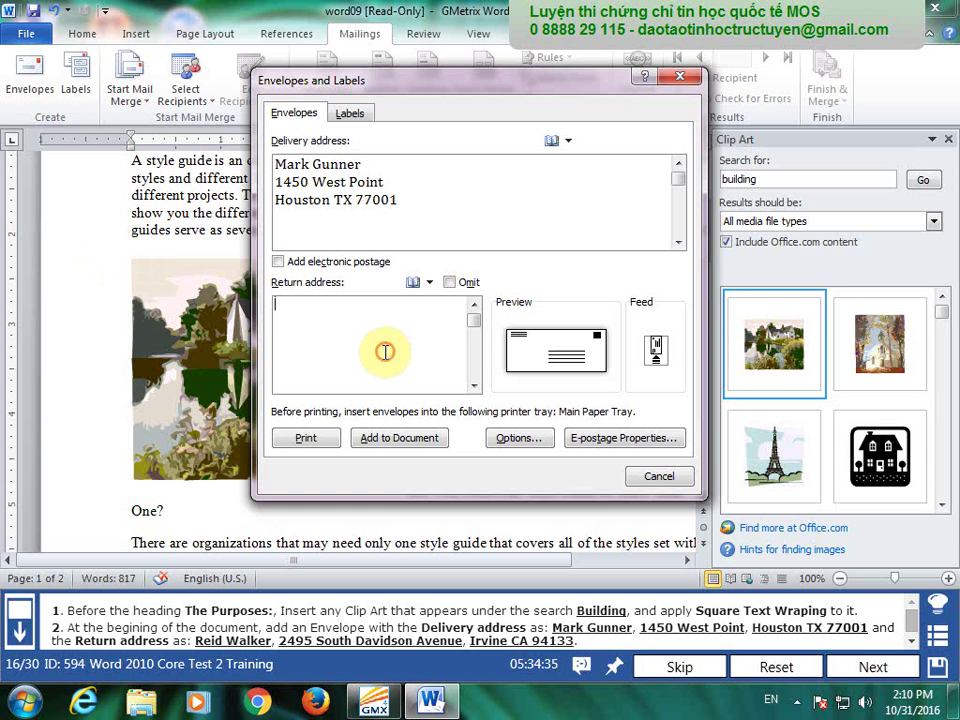
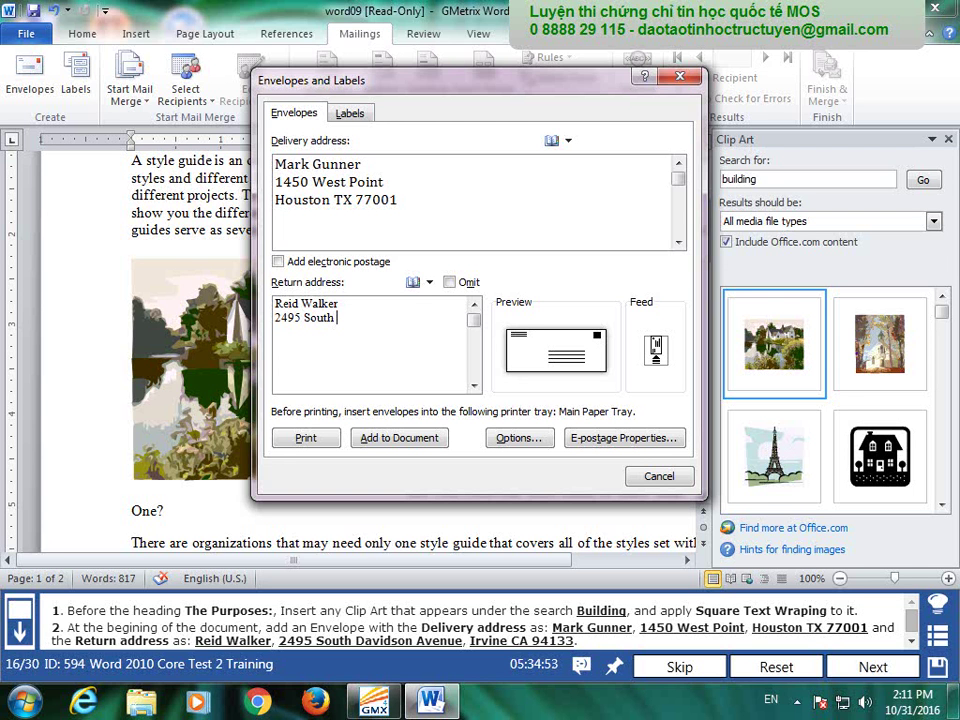
# Complete the return address and add the envelope to the document, without saving it as the default return address.
pyautogui.write('Davidson Avenue')
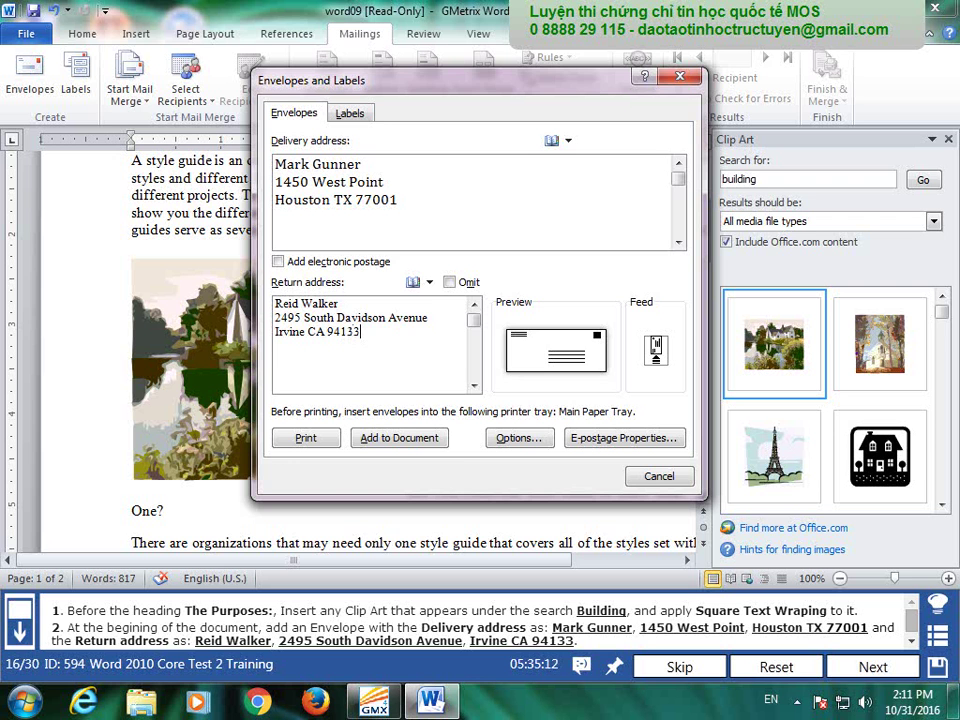
pyautogui.click(437, 443)
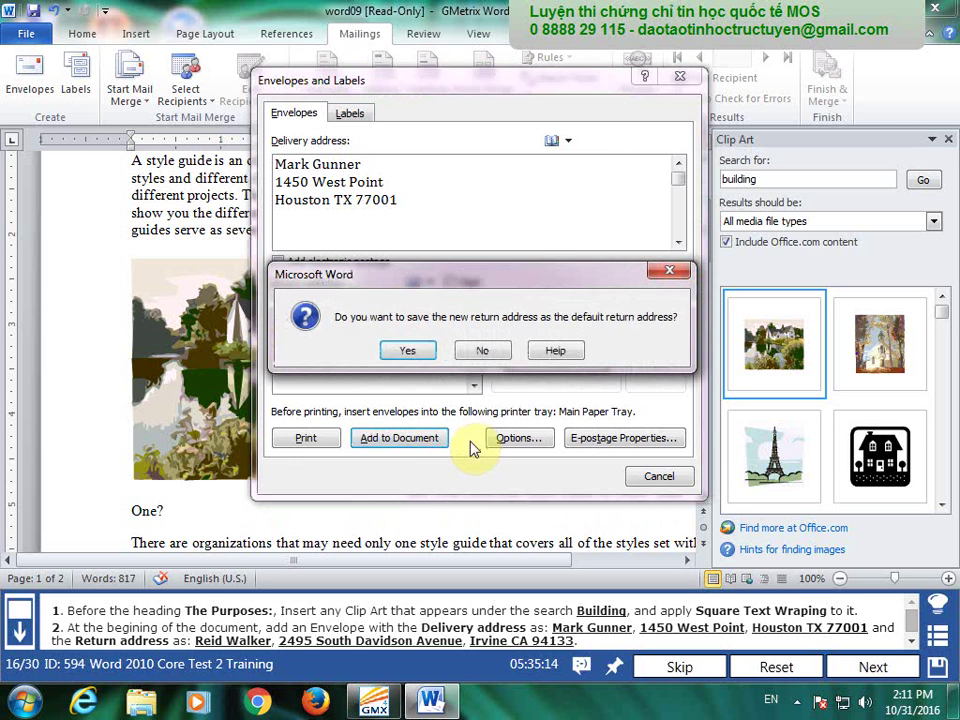
pyautogui.click(482, 350)
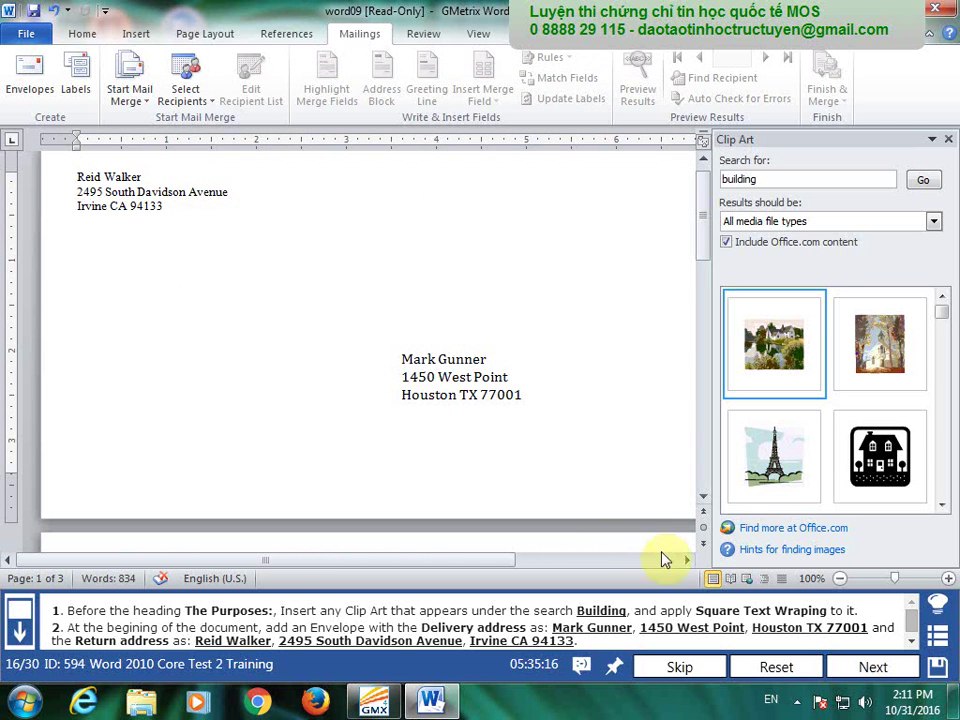
# Submit the envelope task and open AutoCorrect Options from Word Options' Proofing page.
pyautogui.click(874, 670)
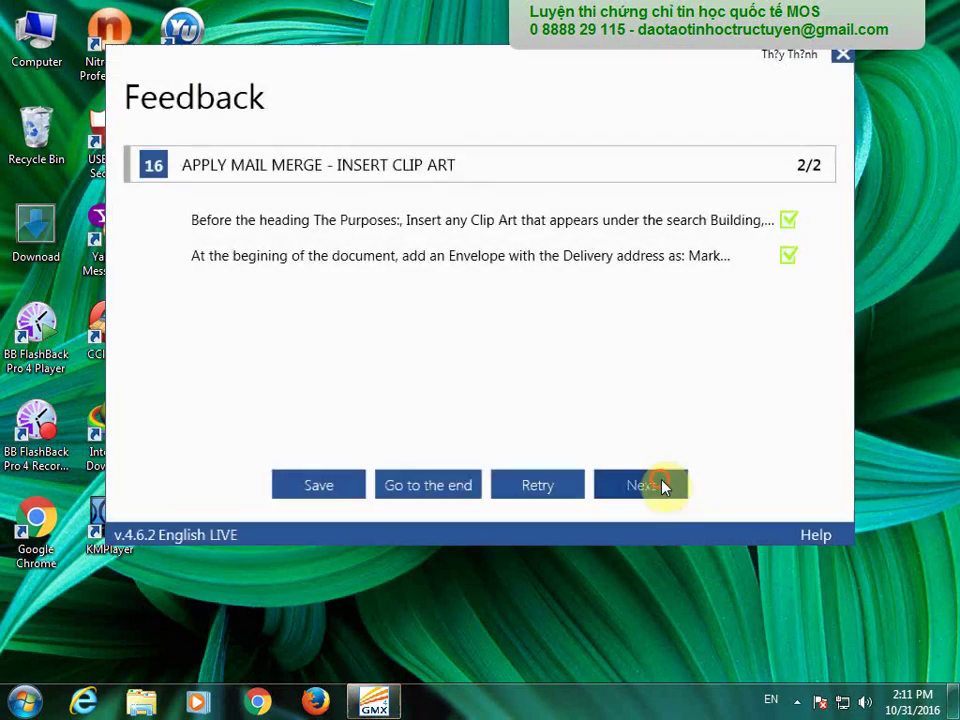
pyautogui.click(663, 487)
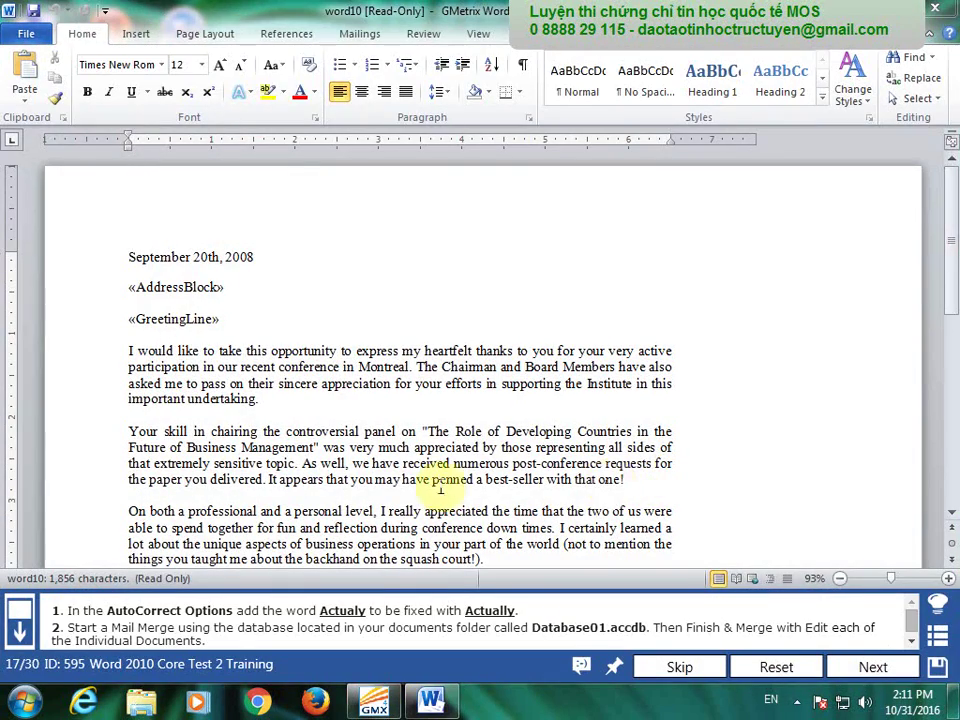
pyautogui.click(30, 35)
pyautogui.click(68, 385)
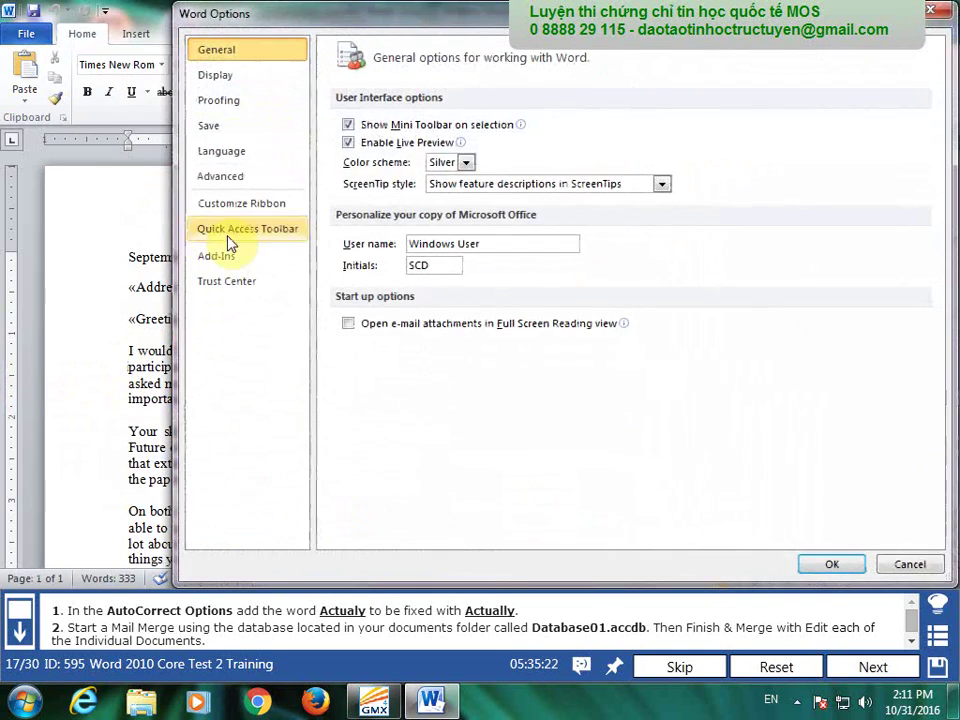
pyautogui.click(238, 99)
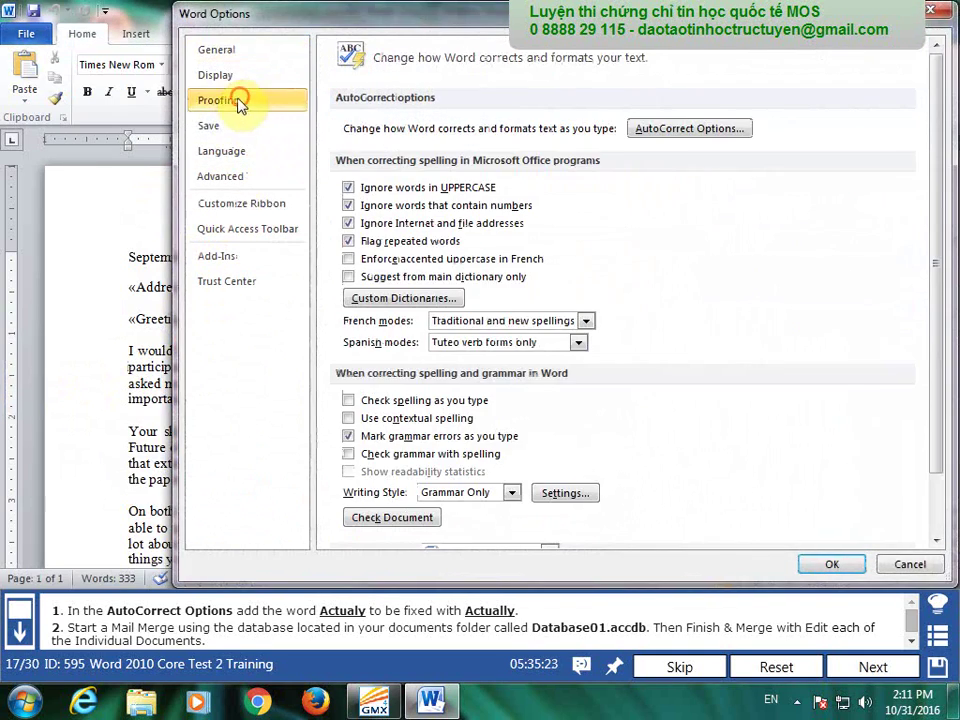
pyautogui.click(667, 130)
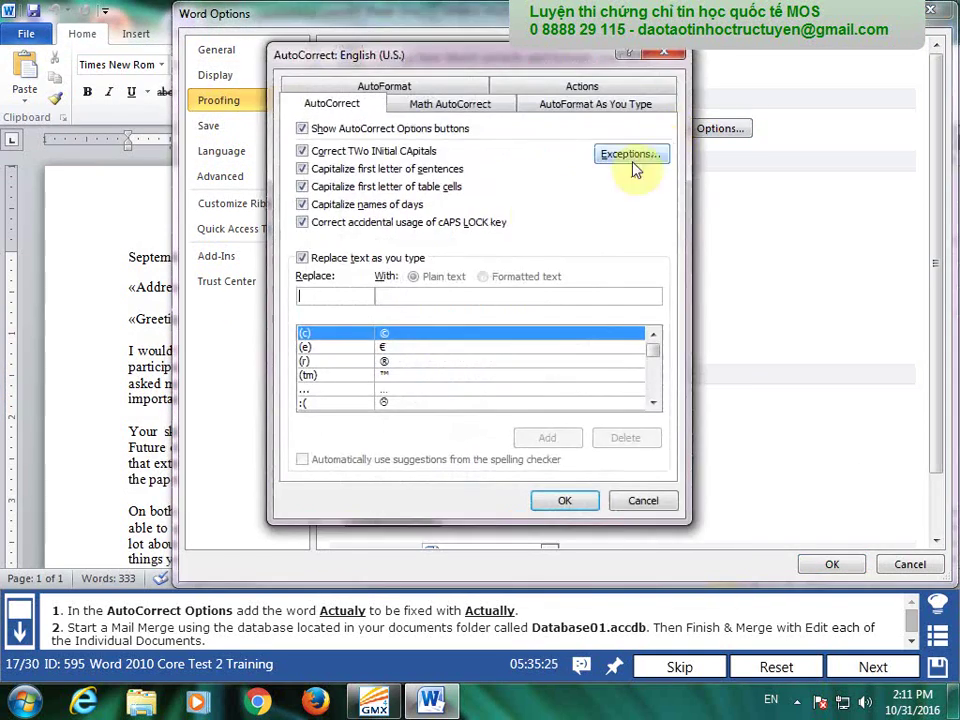
# Add an AutoCorrect entry replacing 'Actualy' with 'Actually' and close both dialogs.
pyautogui.click(349, 301)
pyautogui.write('Ac')
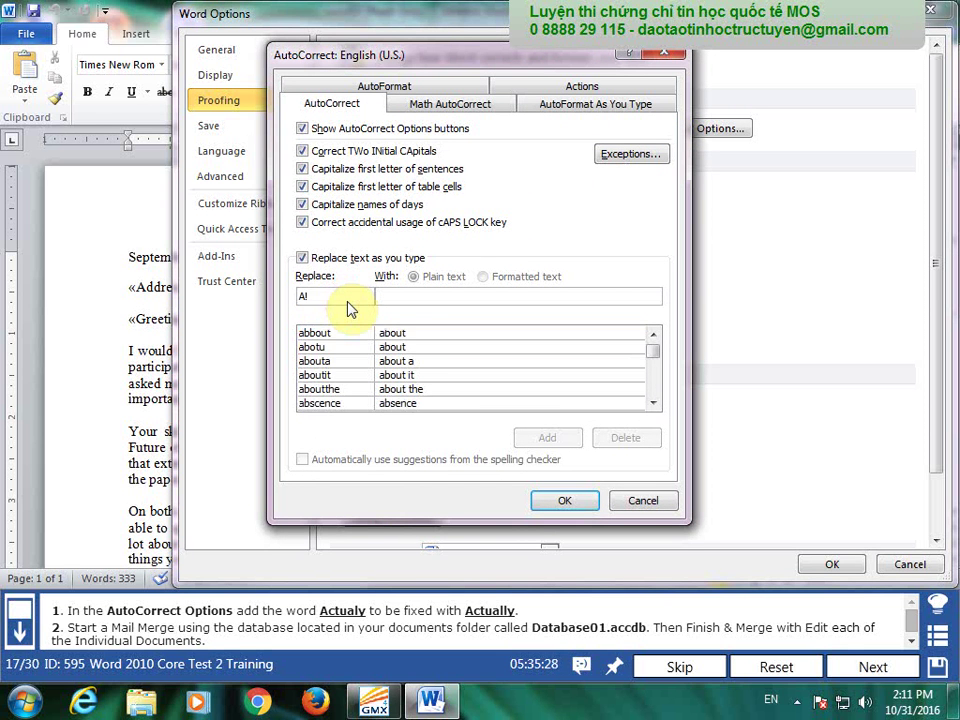
pyautogui.write('tual')
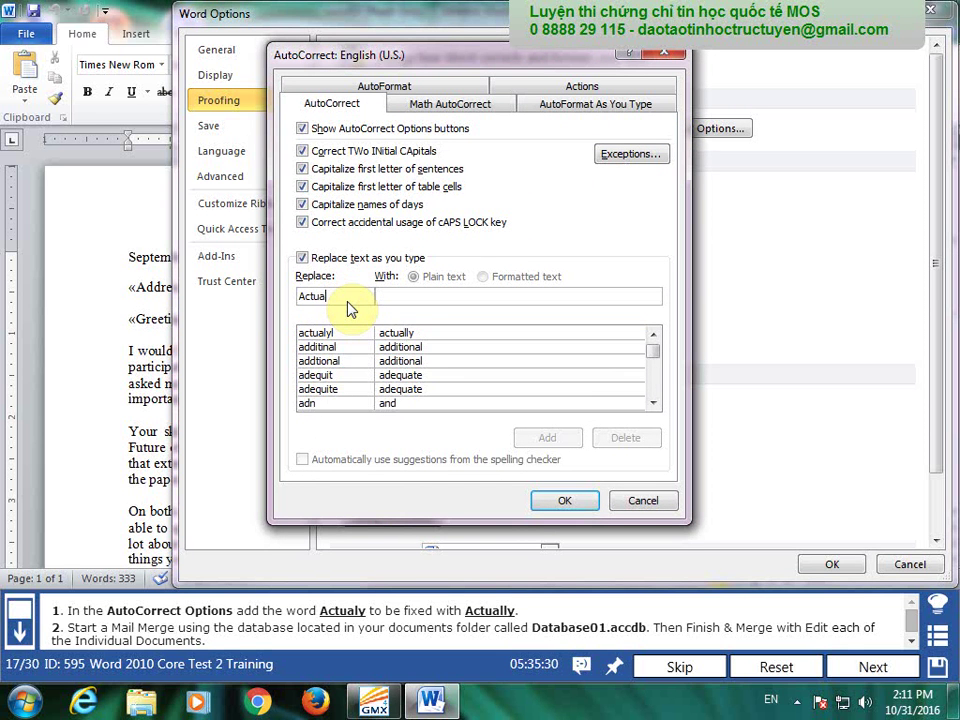
pyautogui.write('y')
pyautogui.click(398, 296)
pyautogui.write('A')
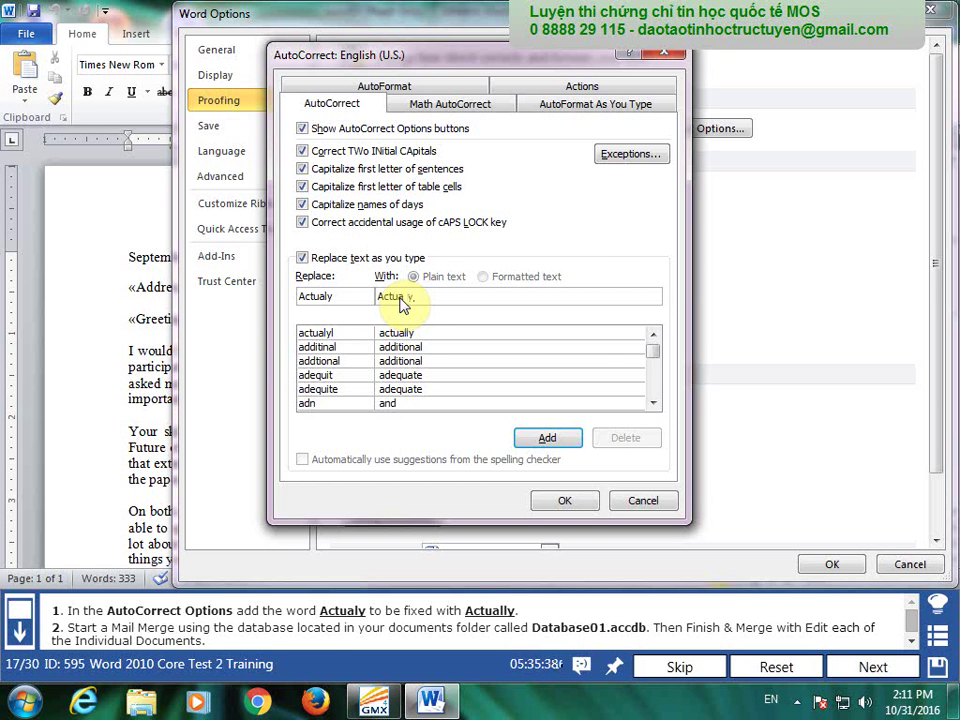
pyautogui.click(549, 437)
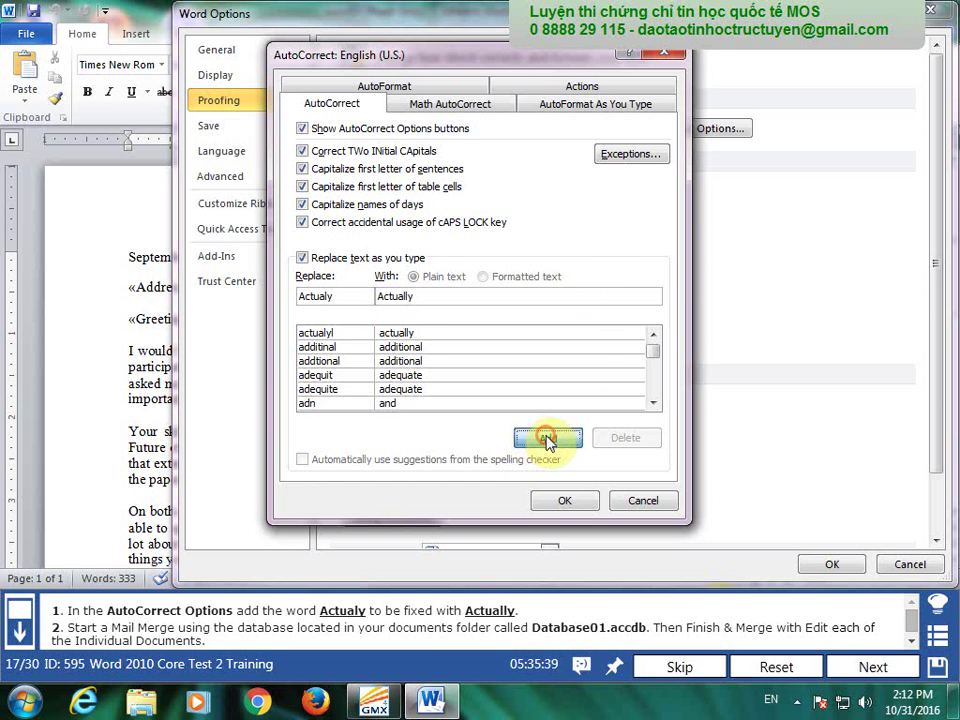
pyautogui.click(586, 504)
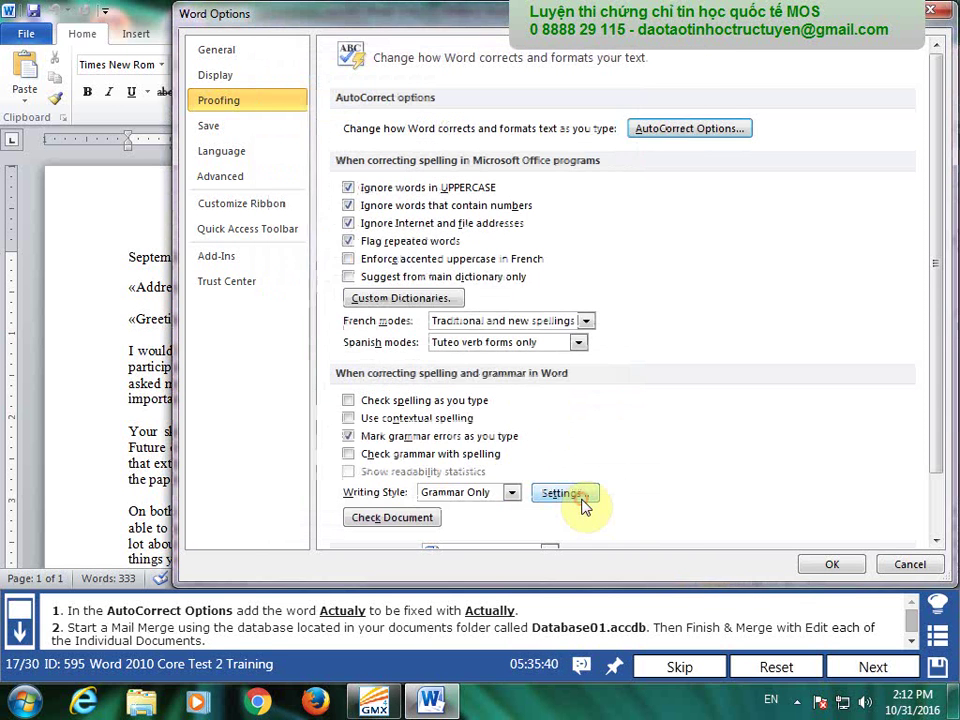
pyautogui.click(832, 565)
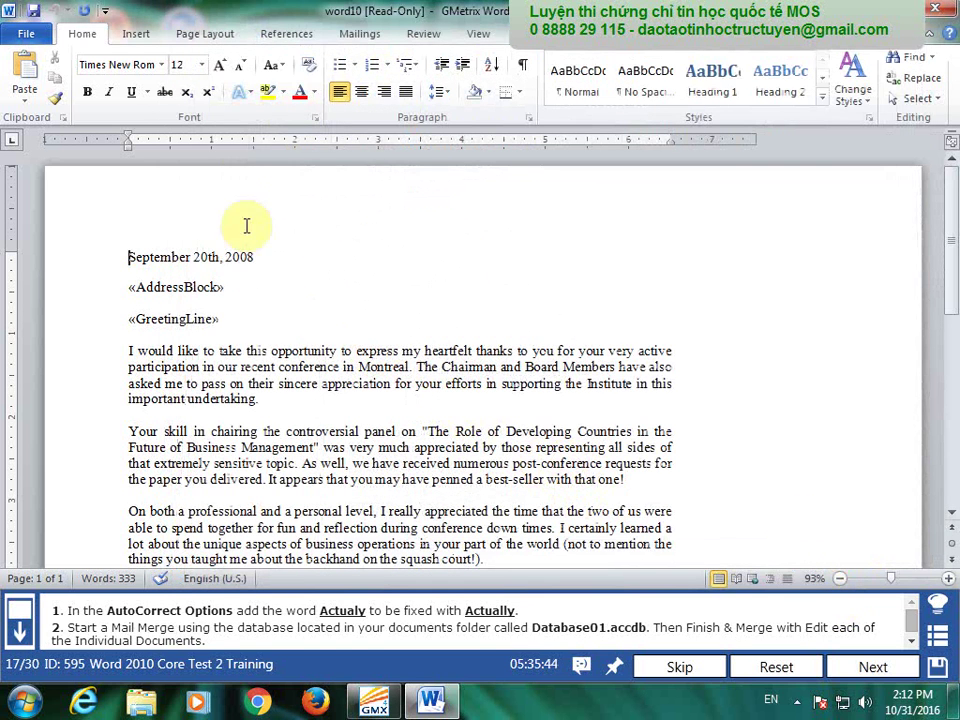
# Start an E-mail Messages mail merge using Database01 from GMetrixTemplates as the recipient list.
pyautogui.click(374, 40)
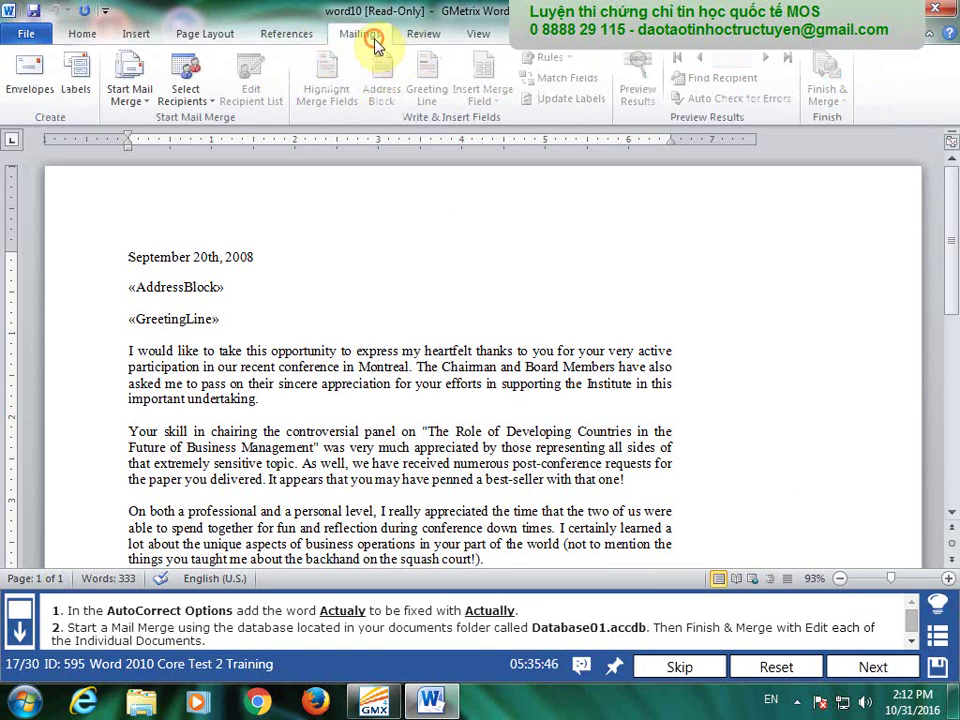
pyautogui.click(146, 103)
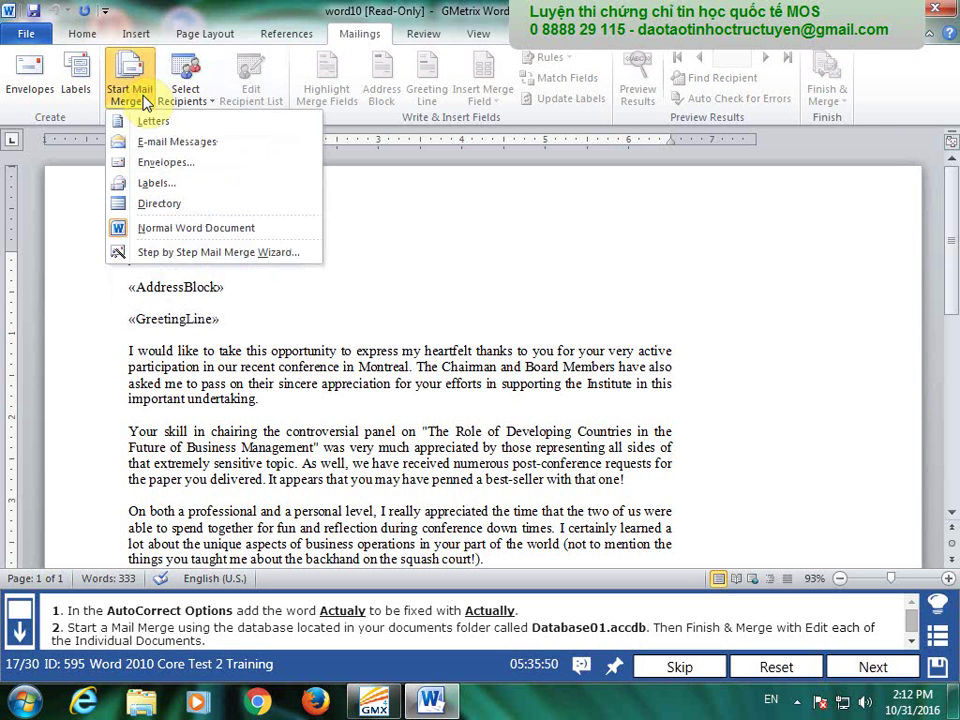
pyautogui.click(178, 142)
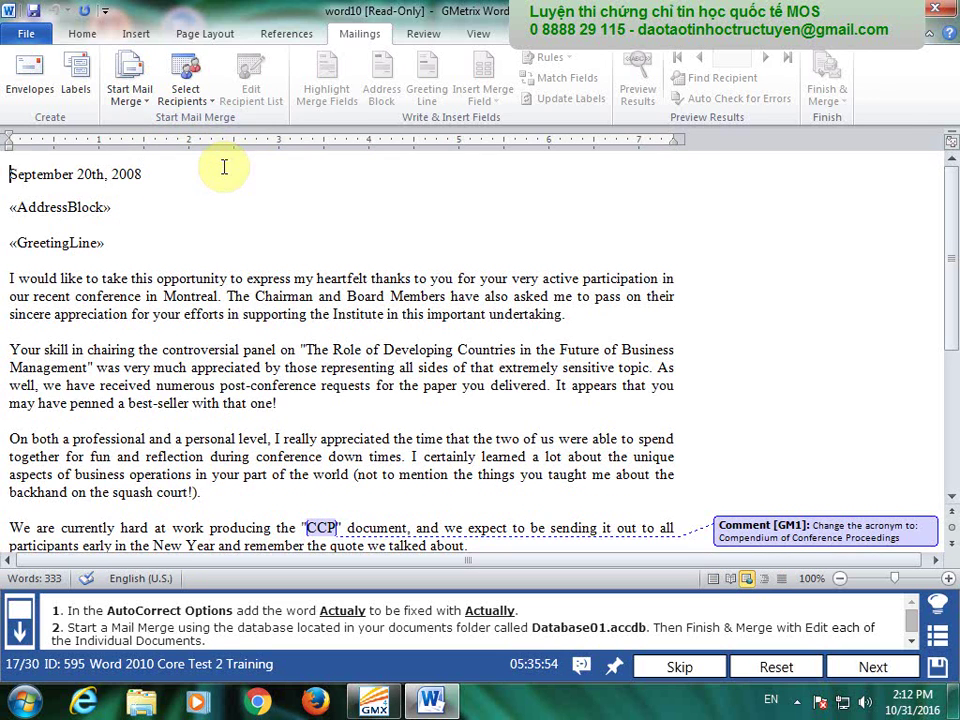
pyautogui.click(187, 100)
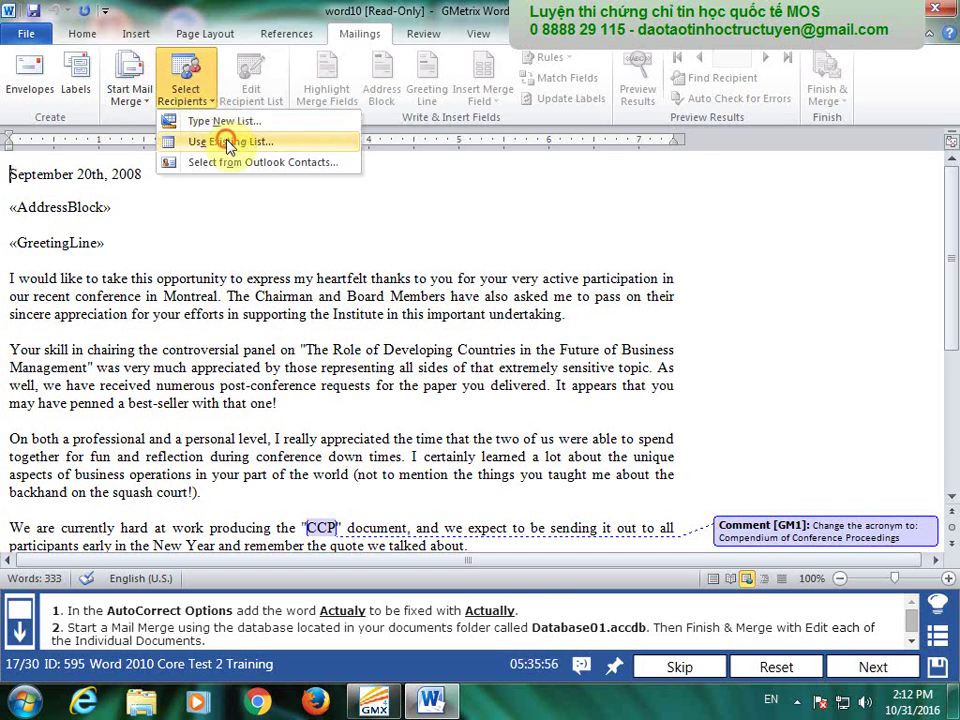
pyautogui.click(229, 142)
pyautogui.click(468, 424)
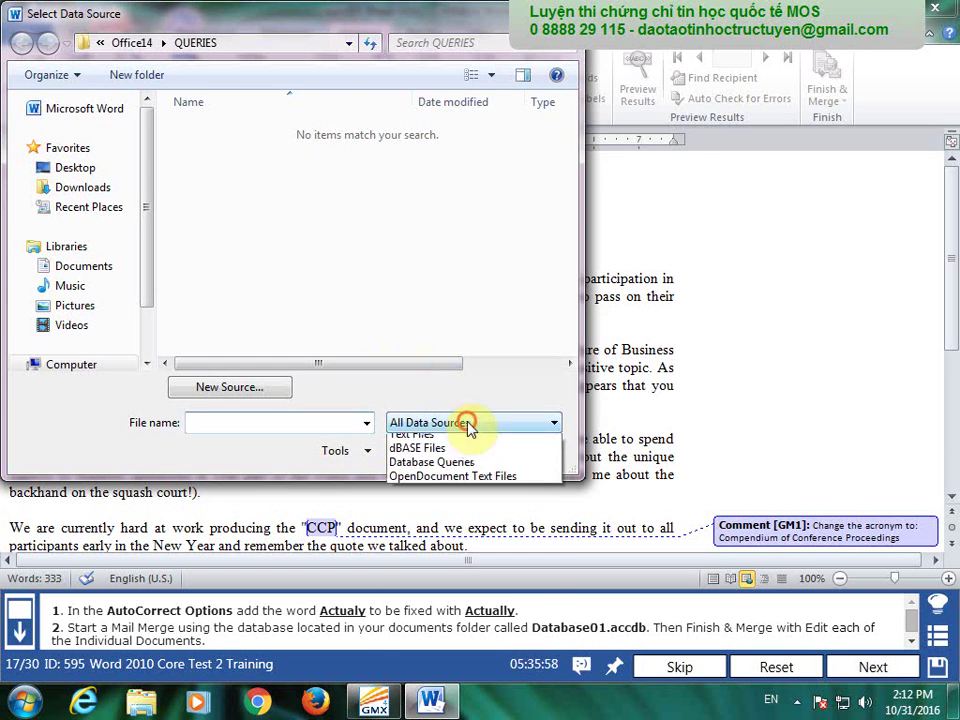
pyautogui.click(425, 378)
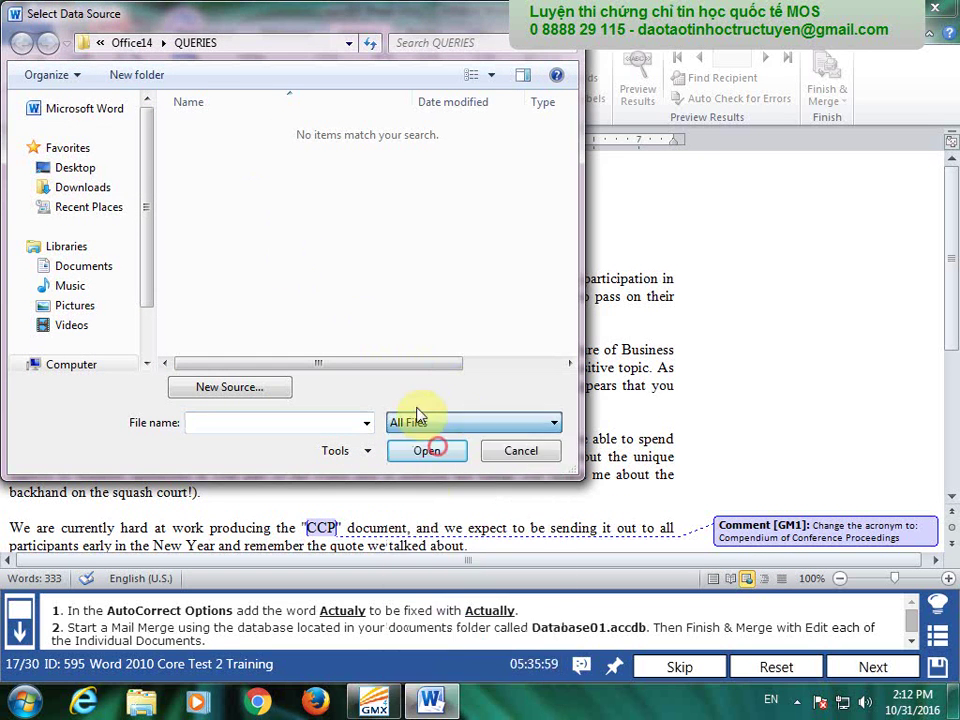
pyautogui.click(118, 266)
pyautogui.doubleClick(212, 200)
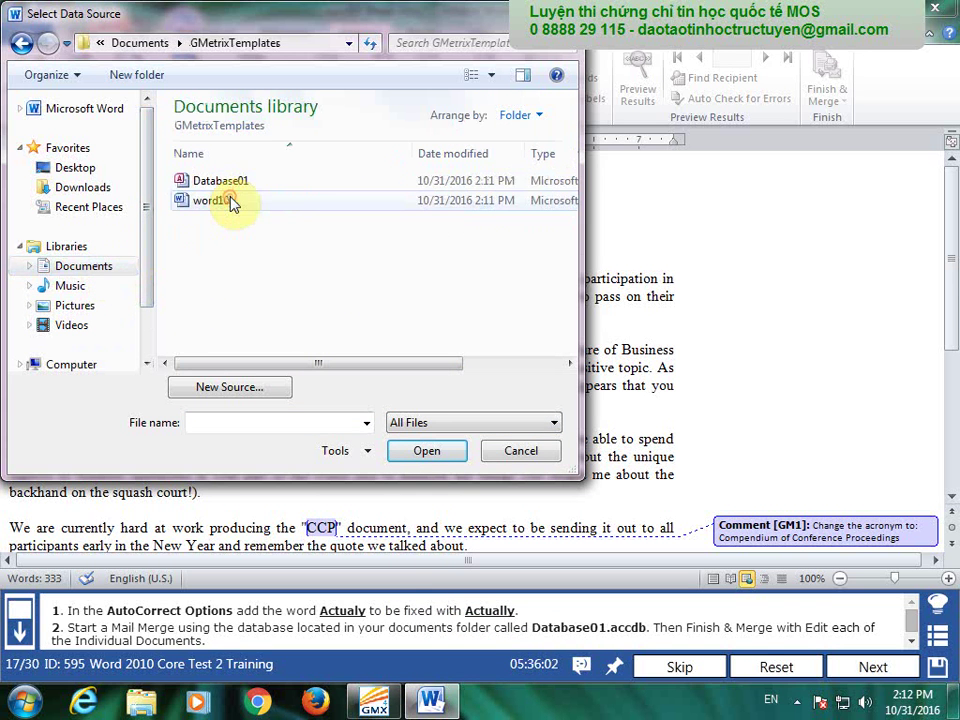
pyautogui.doubleClick(222, 181)
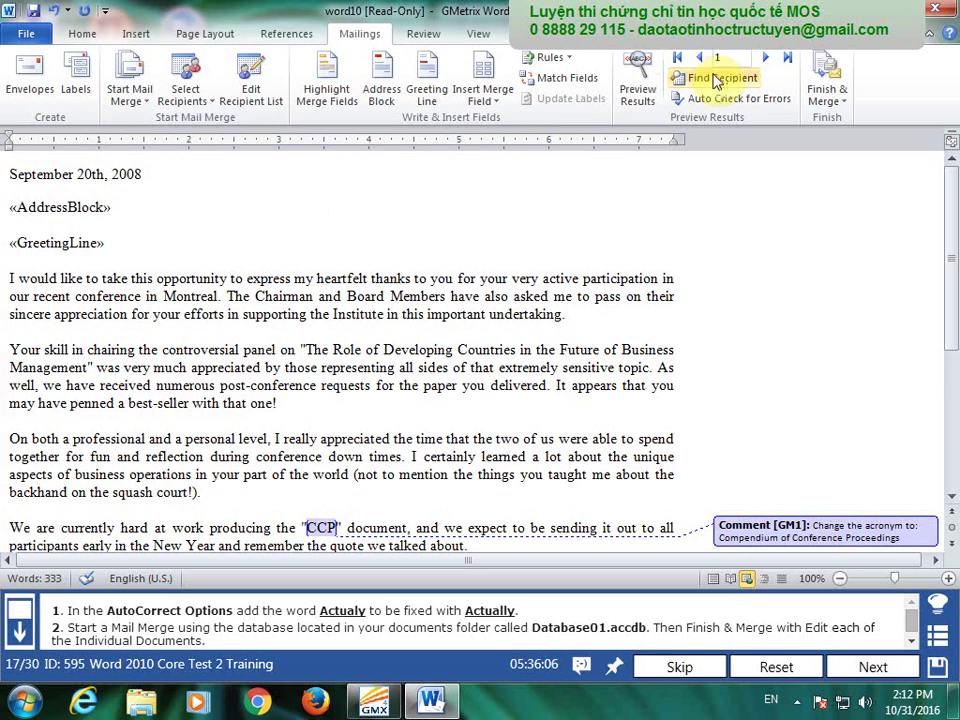
# Merge all records into individual documents and submit the task.
pyautogui.click(824, 80)
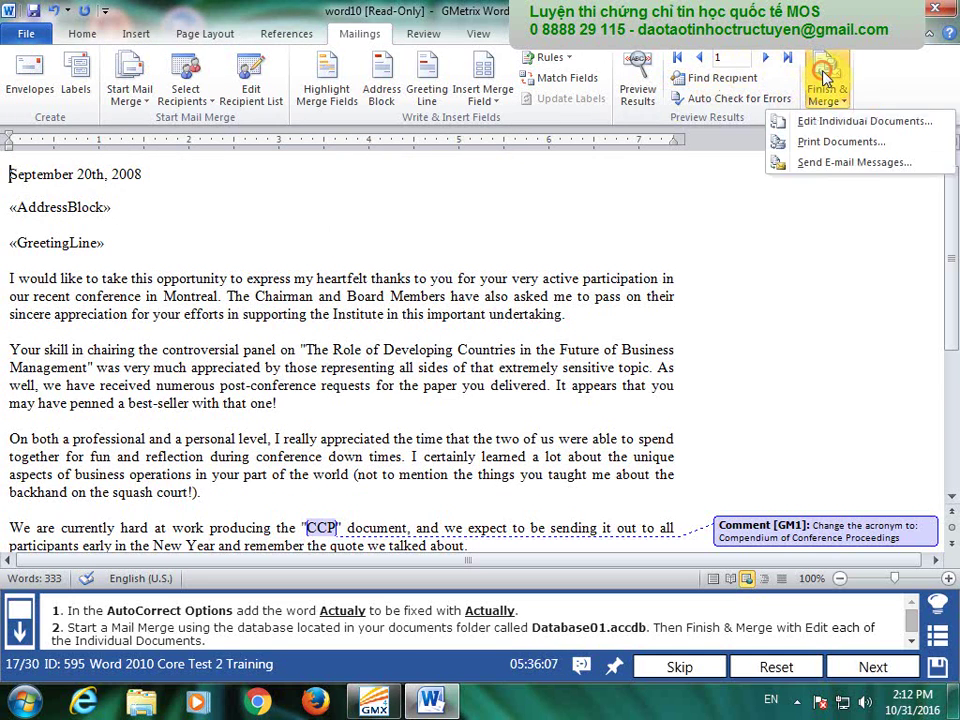
pyautogui.click(820, 121)
pyautogui.click(485, 338)
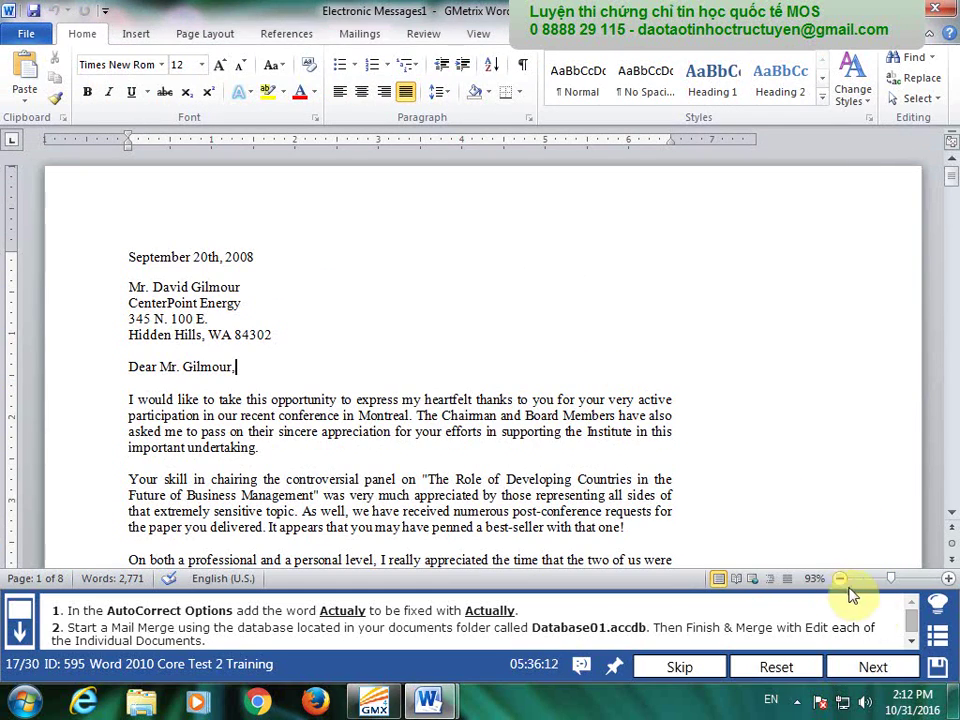
pyautogui.click(894, 676)
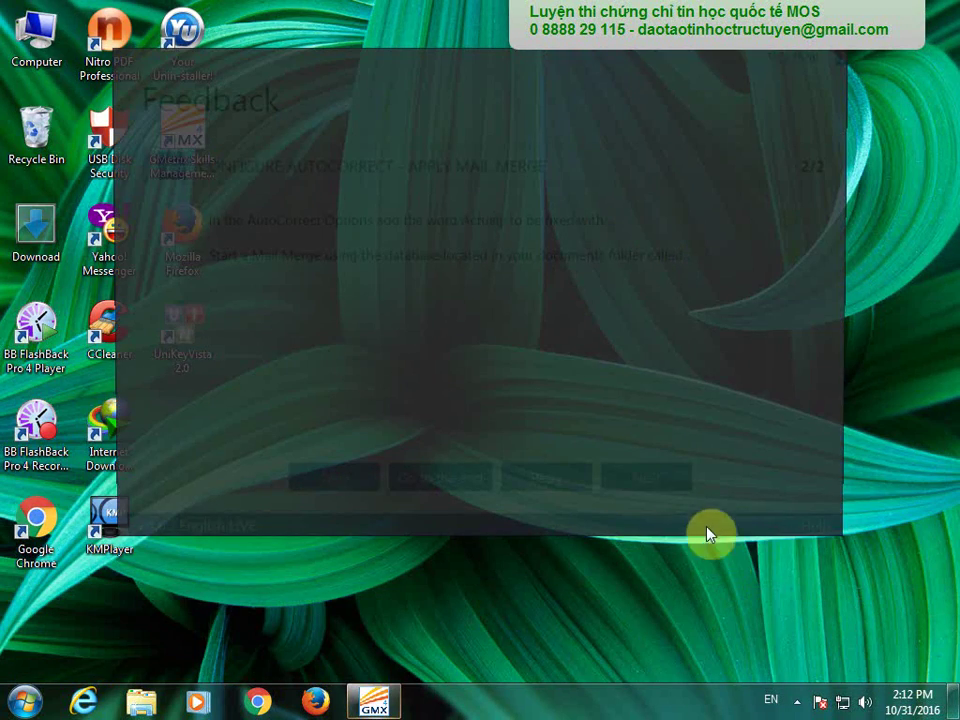
# Convert the lines from 'P. A. results' through the 'Nothing' line into a table with Convert Text to Table.
pyautogui.click(648, 487)
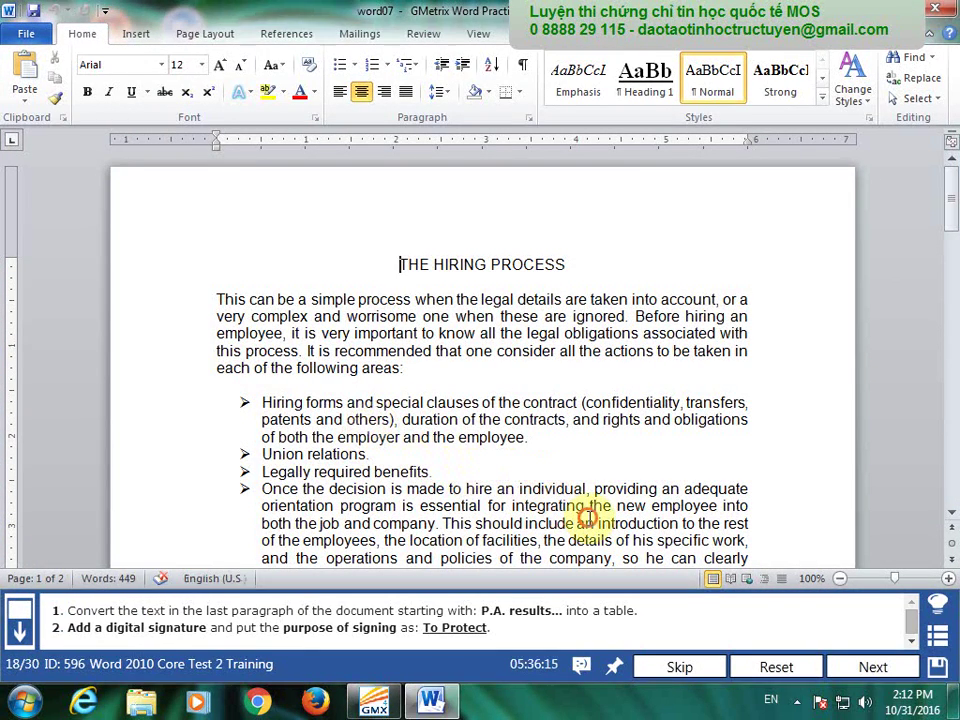
pyautogui.moveTo(950, 200)
pyautogui.mouseDown()
pyautogui.moveTo(938, 410)
pyautogui.moveTo(938, 402)
pyautogui.mouseUp()
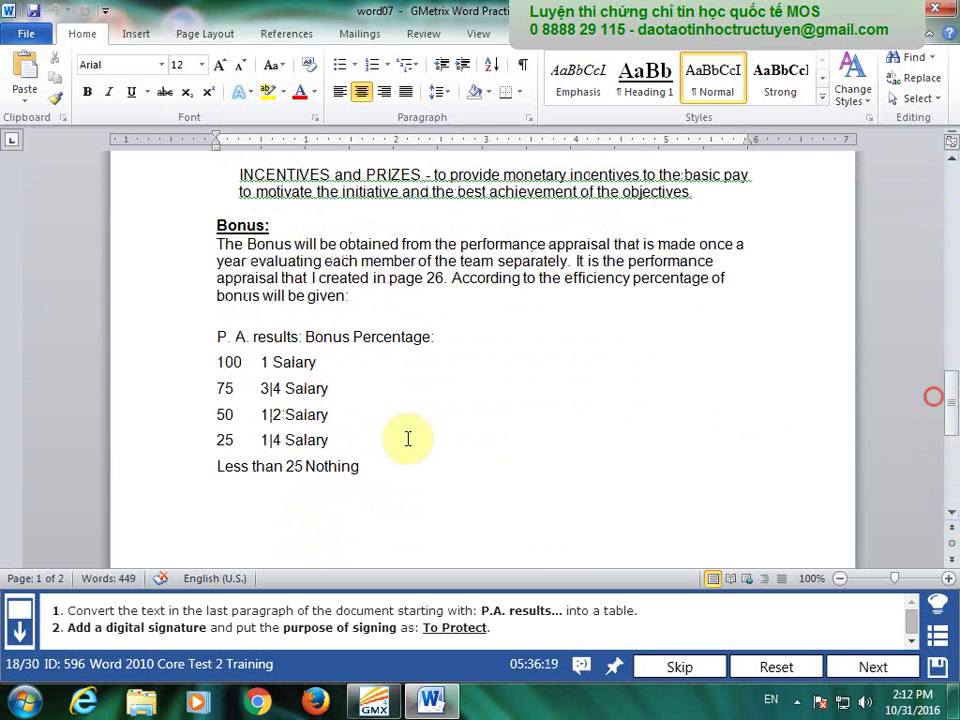
pyautogui.click(218, 333)
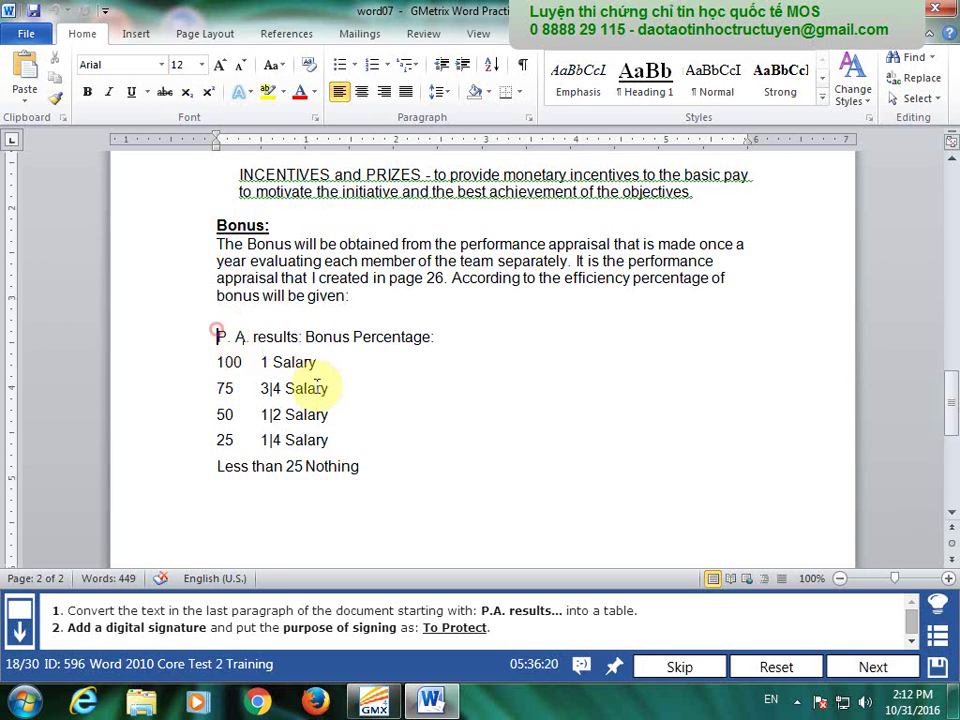
pyautogui.keyDown('shift'); pyautogui.click(362, 464); pyautogui.keyUp('shift')
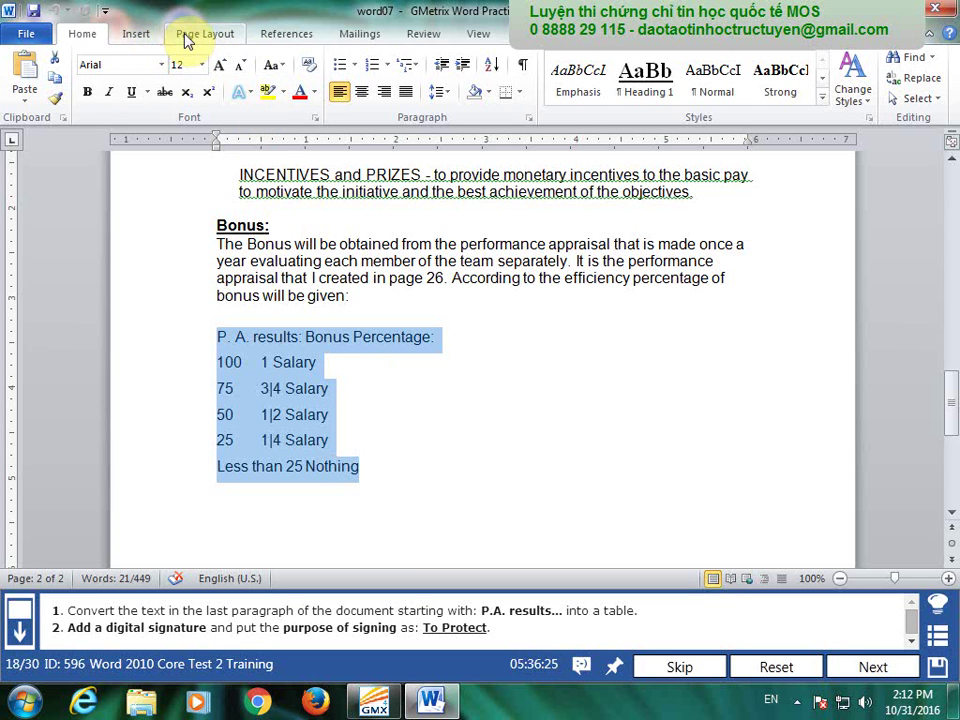
pyautogui.click(137, 35)
pyautogui.click(119, 110)
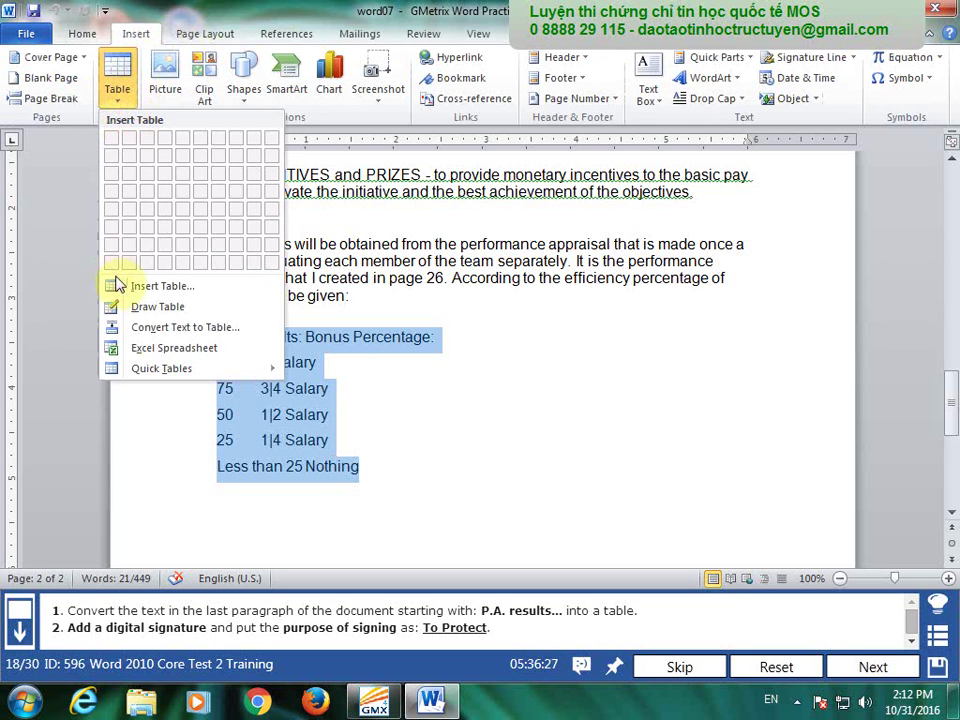
pyautogui.click(165, 327)
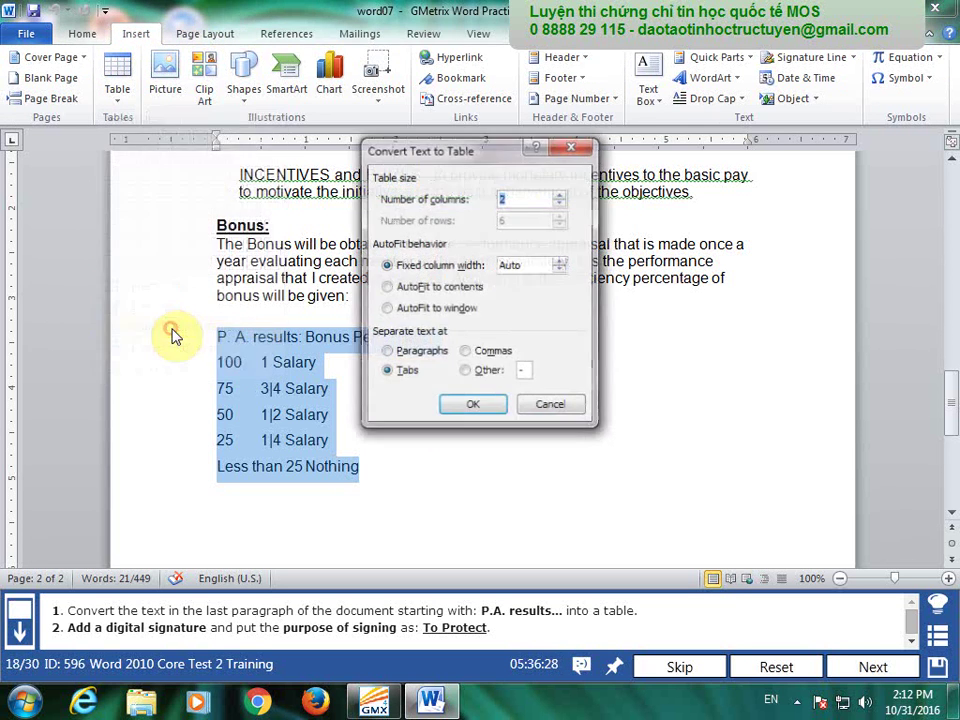
pyautogui.click(489, 411)
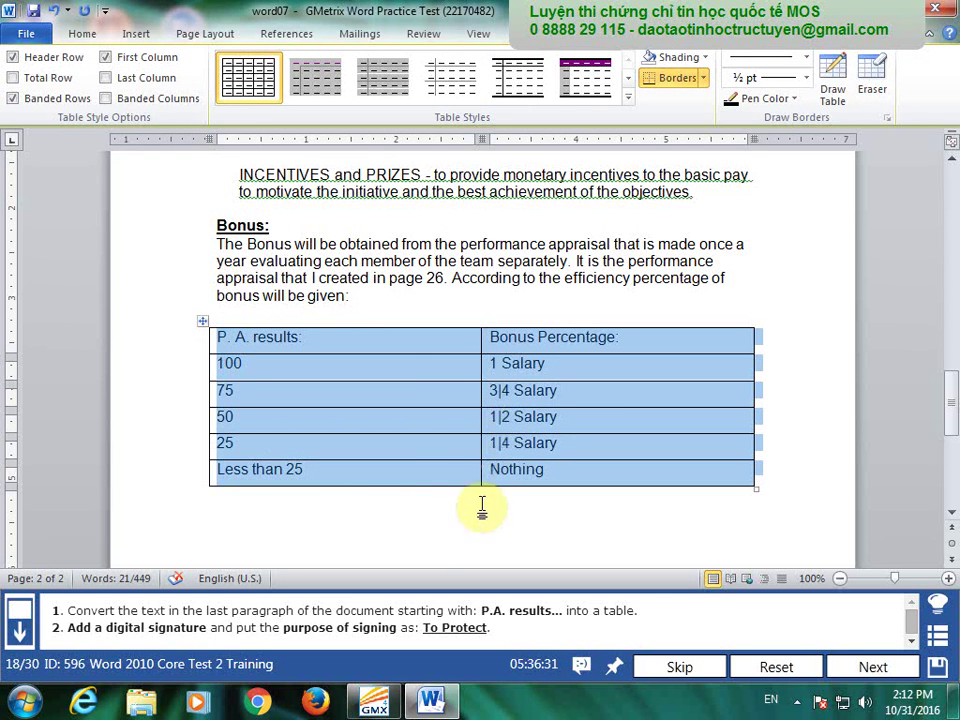
pyautogui.click(440, 530)
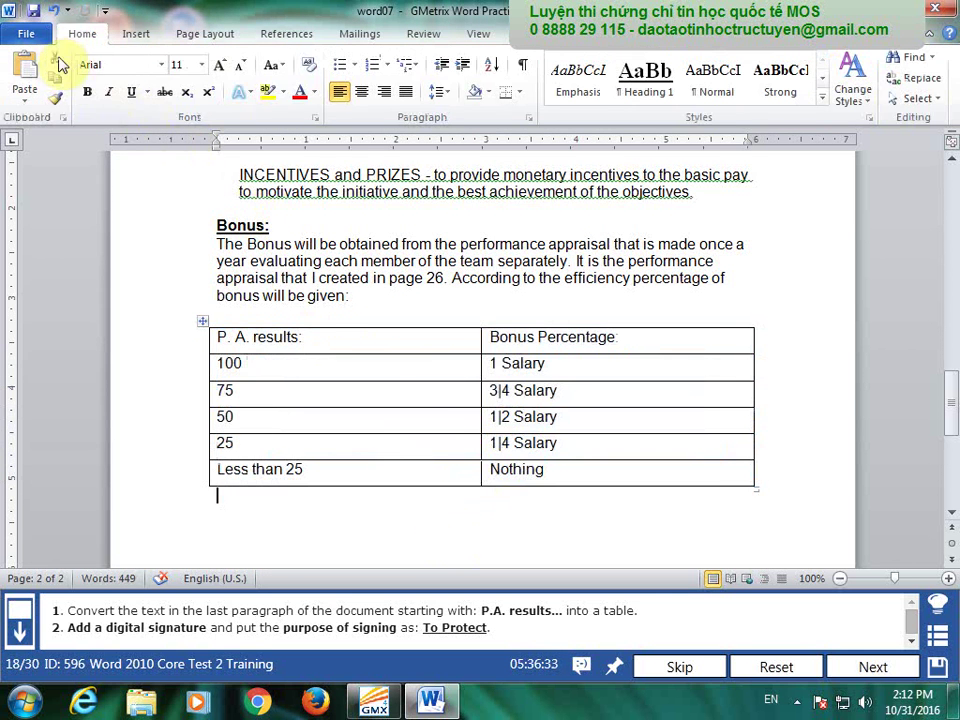
# Add a digital signature with the purpose 'To Protect', then submit the task and continue.
pyautogui.click(28, 33)
pyautogui.click(205, 205)
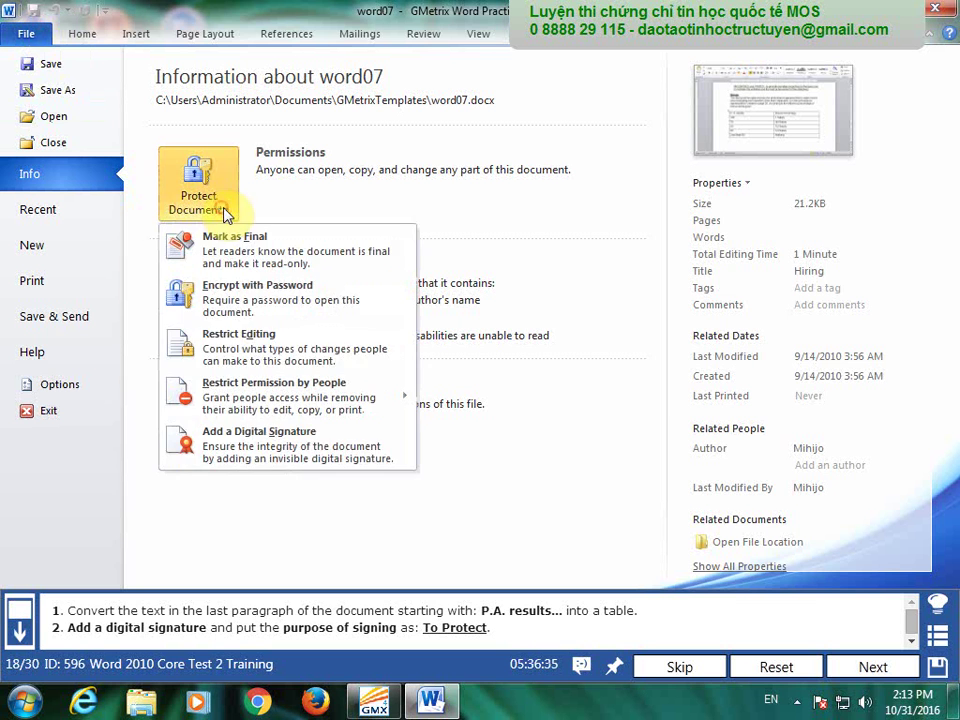
pyautogui.click(258, 447)
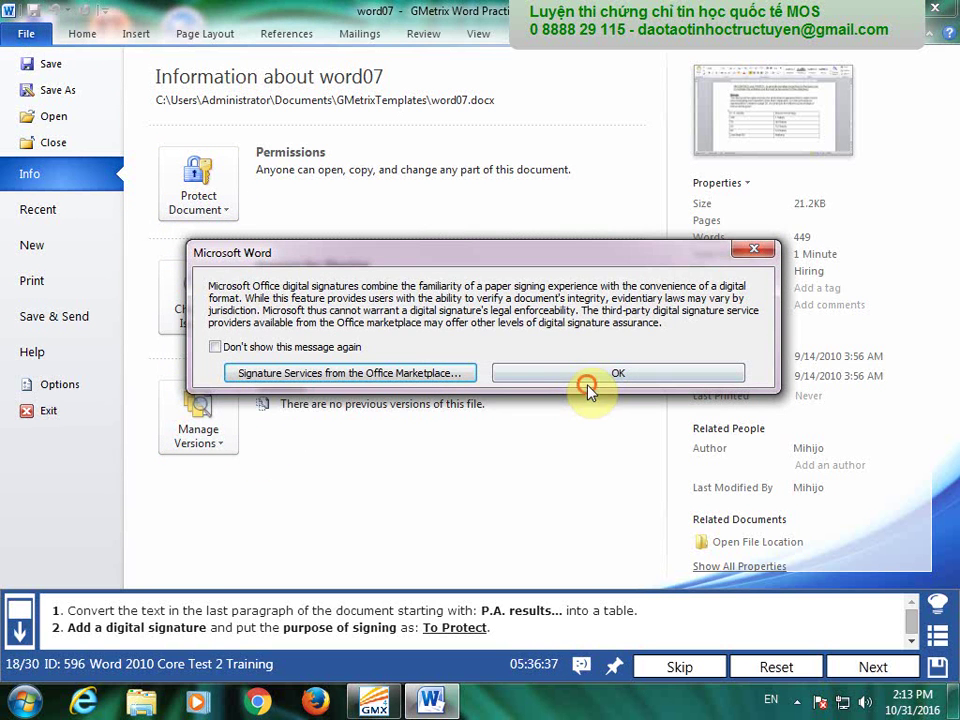
pyautogui.click(585, 378)
pyautogui.write('To Protect')
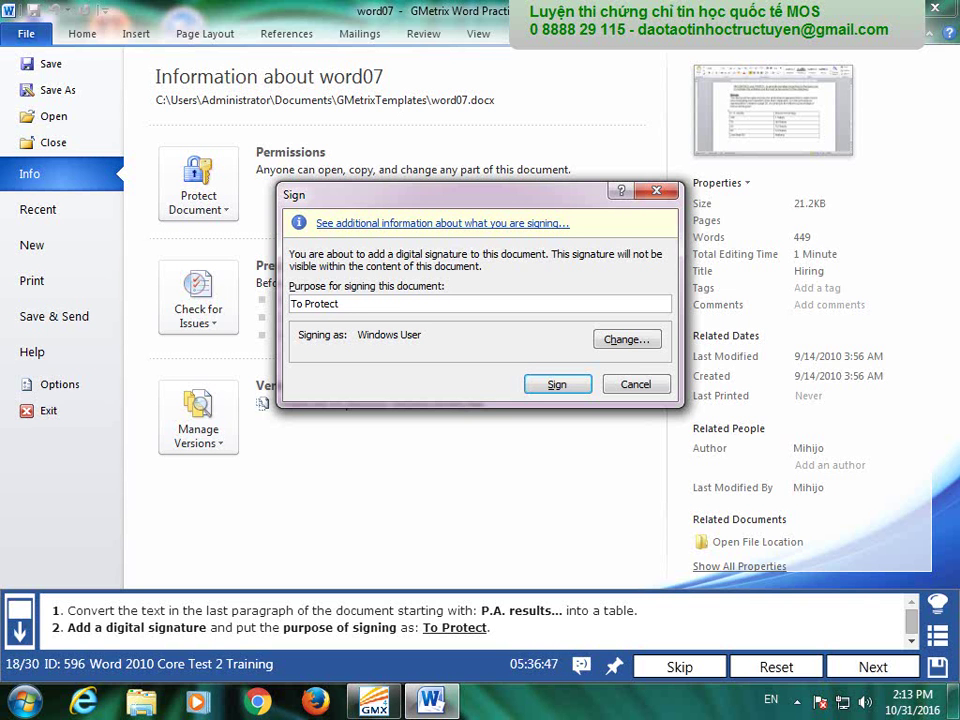
pyautogui.click(560, 386)
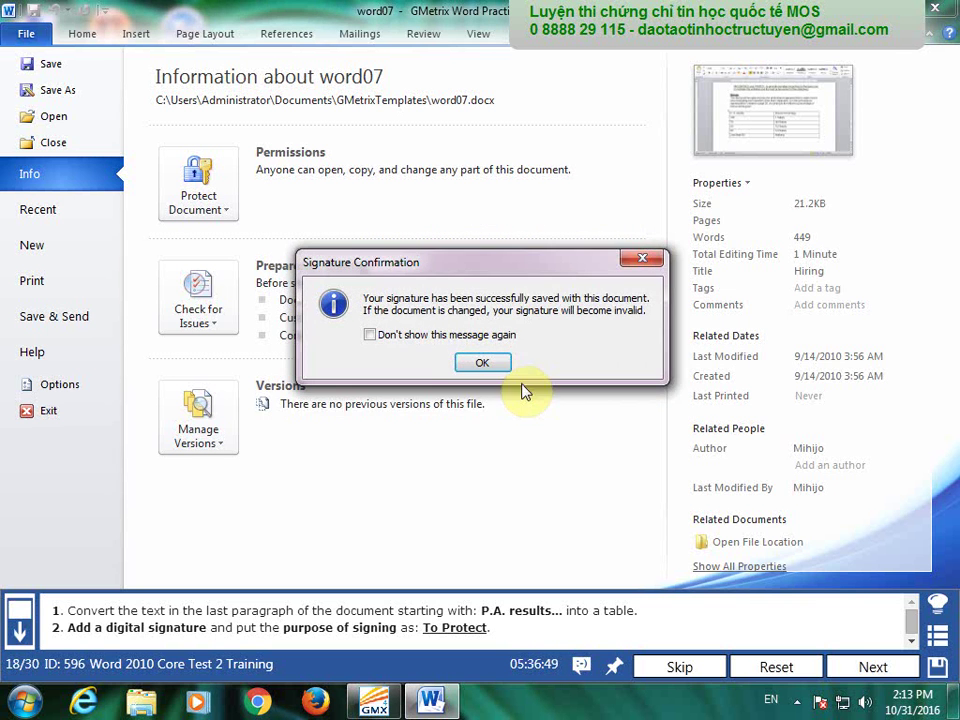
pyautogui.click(506, 360)
pyautogui.click(873, 667)
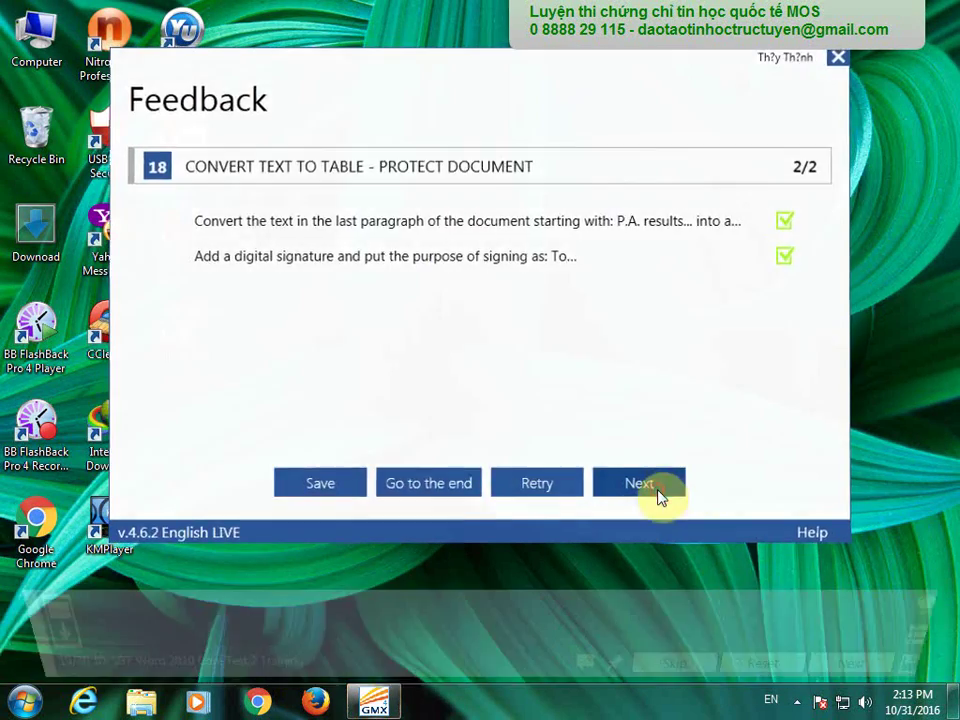
pyautogui.click(655, 490)
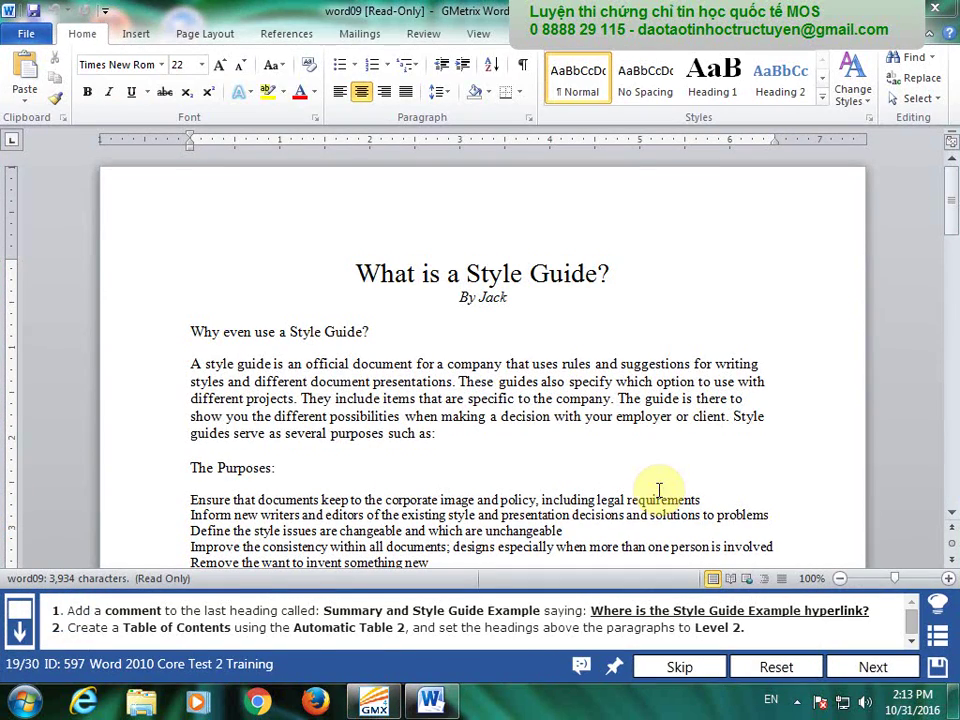
# Scroll down and select the Summary and Style Guide Example heading.
pyautogui.click(568, 446)
pyautogui.scroll(-5, 568, 446)
pyautogui.scroll(-2, 568, 446)
pyautogui.scroll(-3, 568, 446)
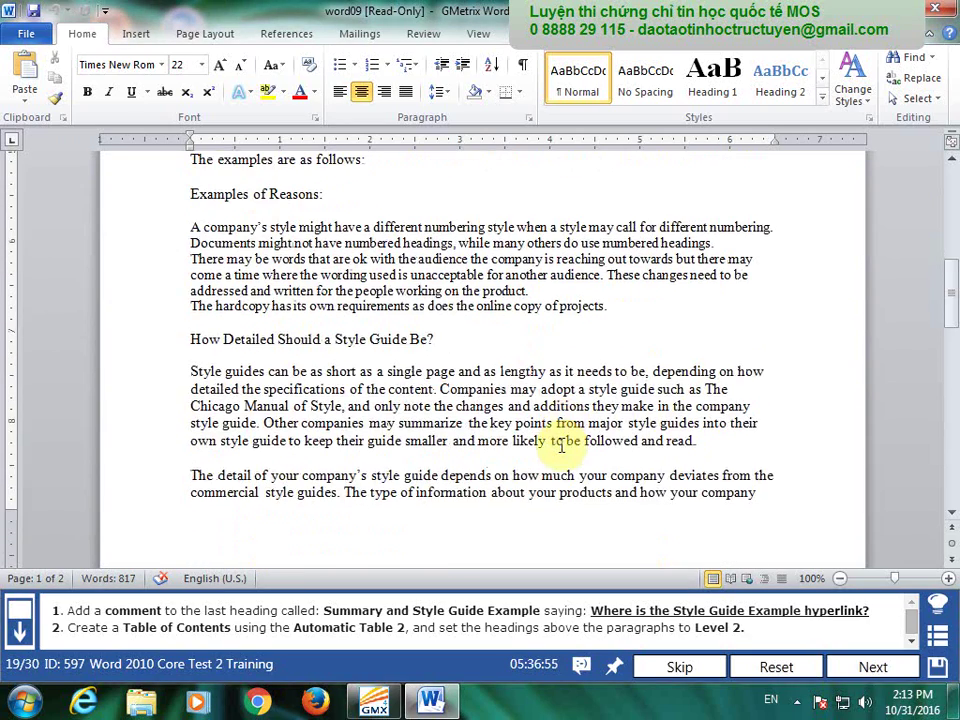
pyautogui.scroll(-4, 525, 405)
pyautogui.scroll(-3, 525, 400)
pyautogui.scroll(-5, 525, 398)
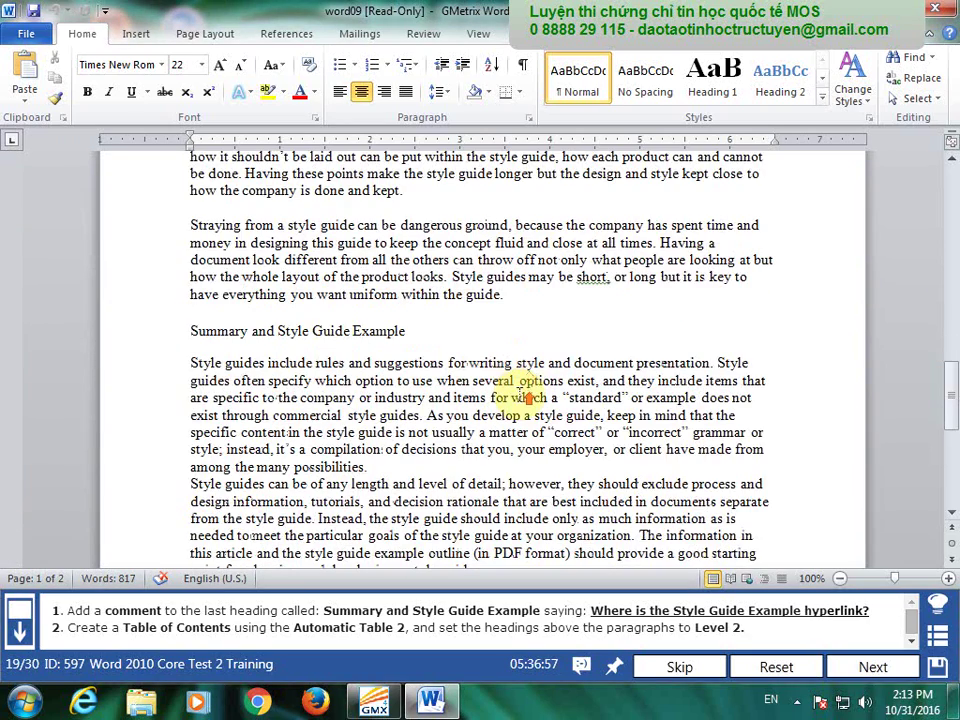
pyautogui.click(188, 330)
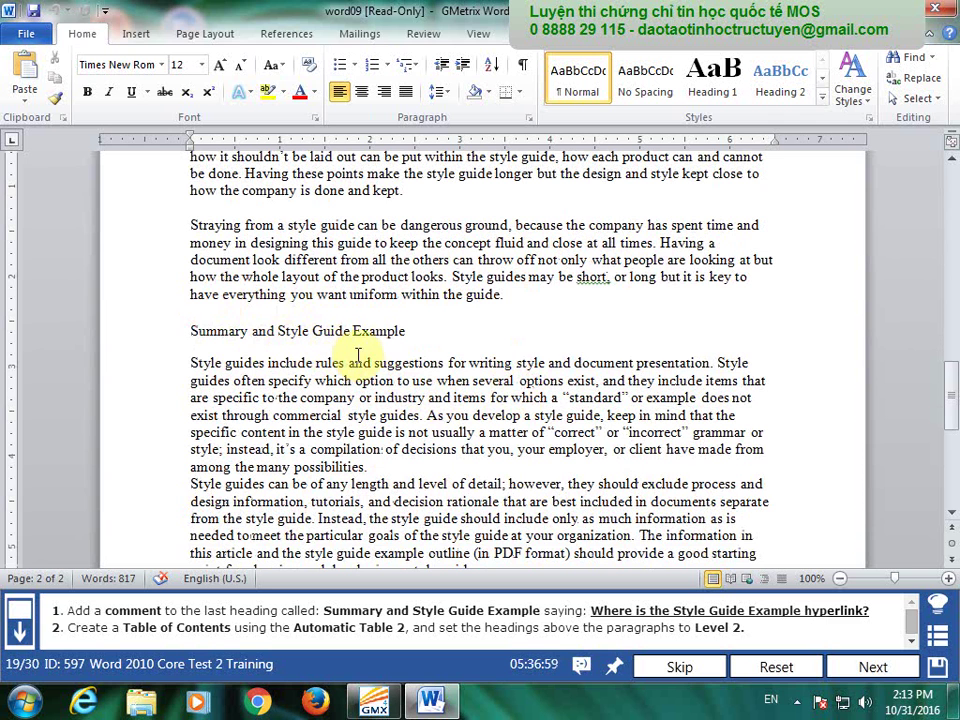
pyautogui.keyDown('shift'); pyautogui.click(404, 337); pyautogui.keyUp('shift')
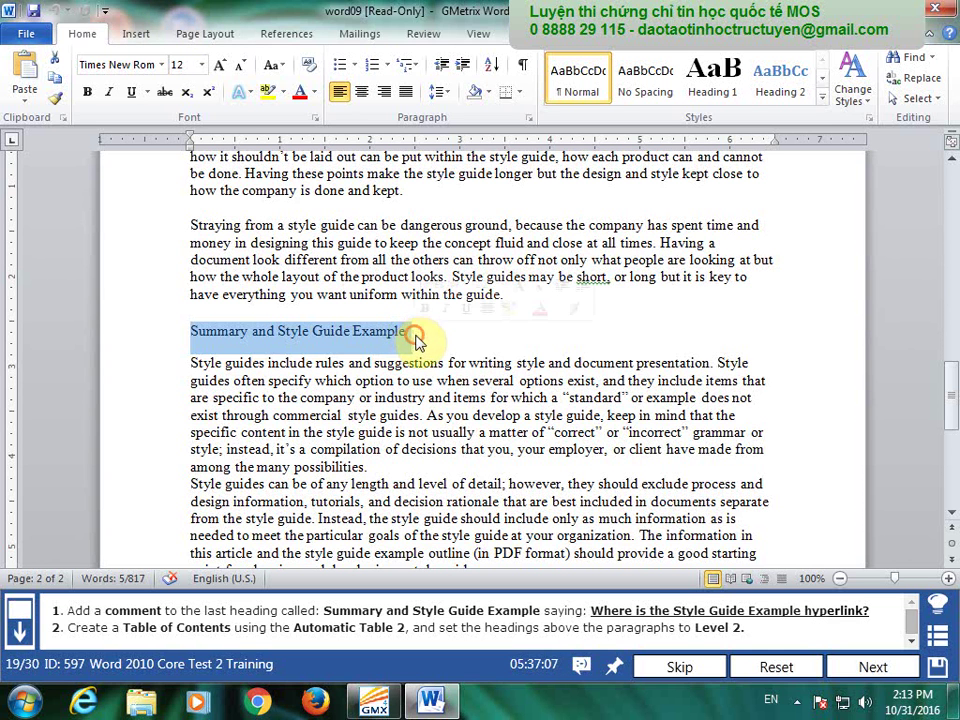
pyautogui.click(188, 322)
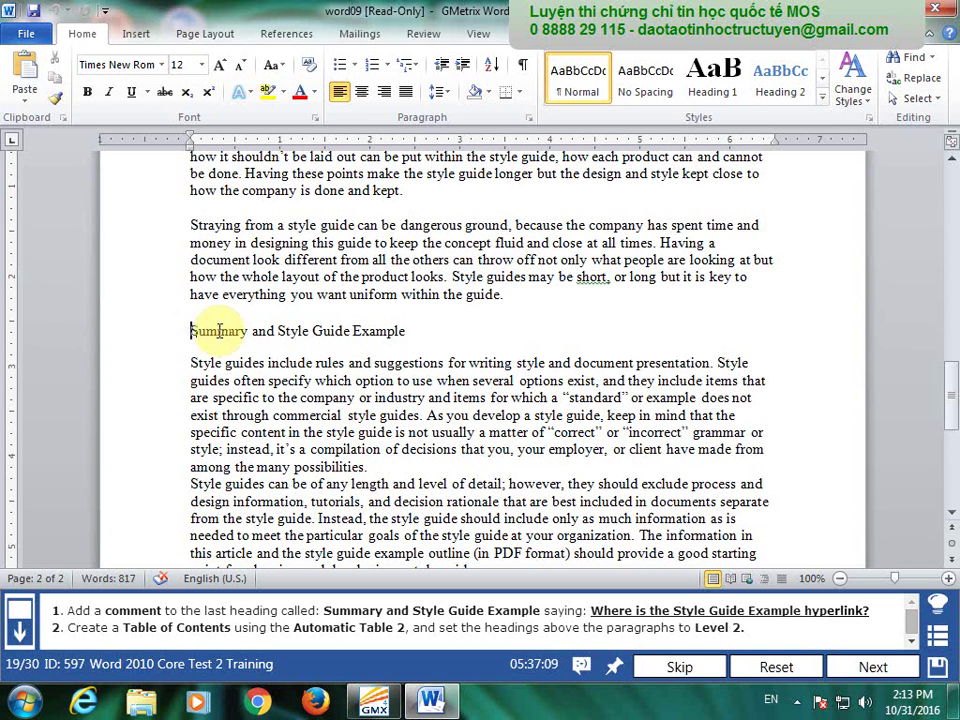
pyautogui.keyDown('shift'); pyautogui.click(406, 335); pyautogui.keyUp('shift')
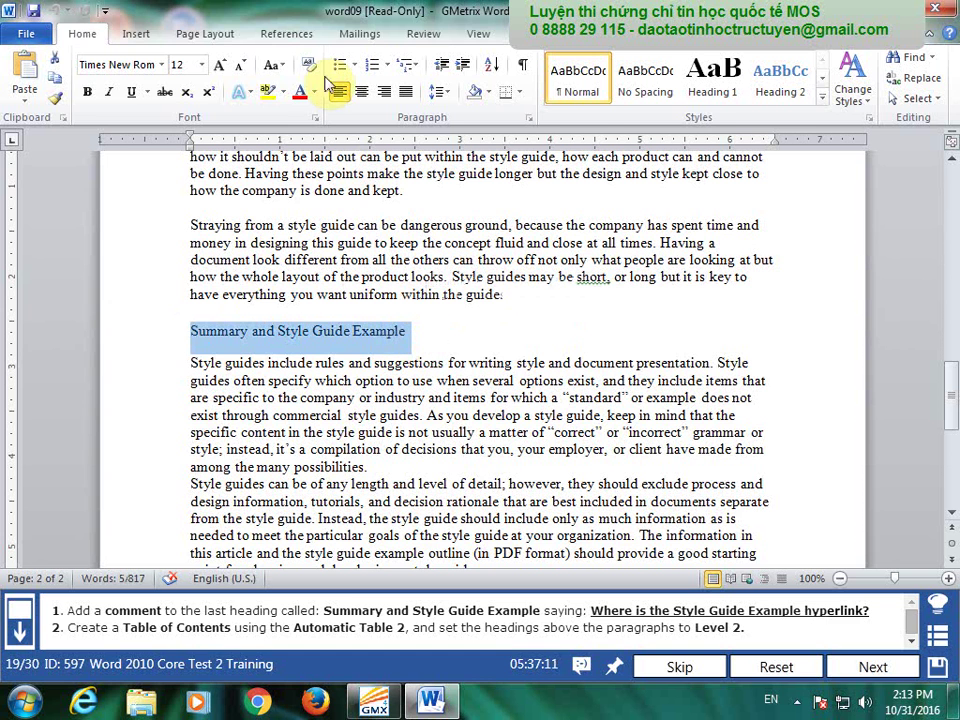
# Add the comment 'Where is the Guide Example hyperlink?' to the selected heading.
pyautogui.click(420, 35)
pyautogui.click(286, 78)
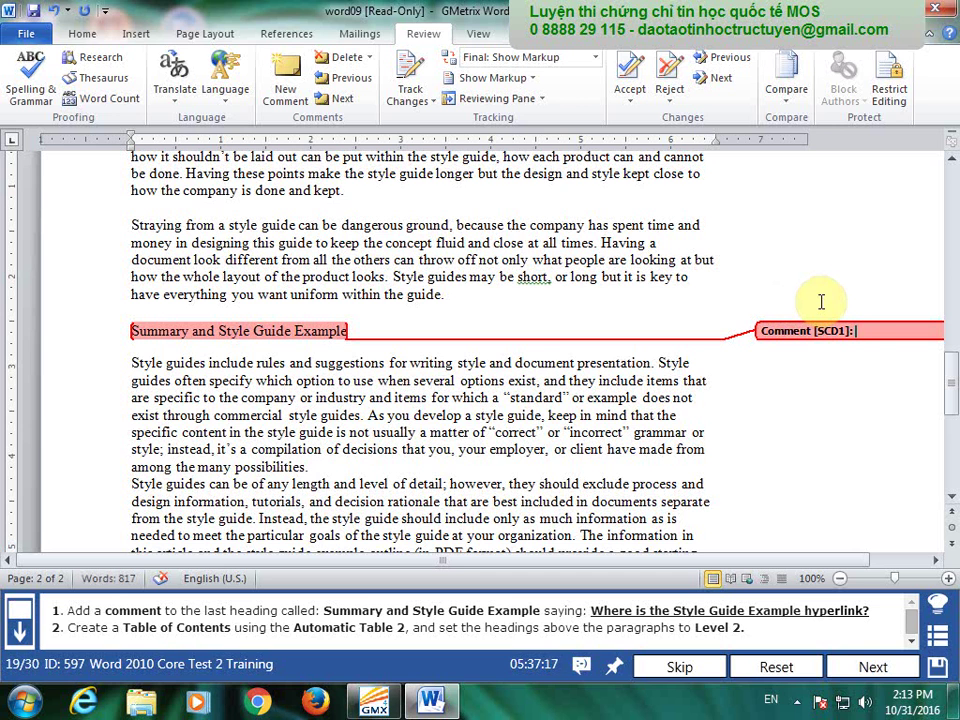
pyautogui.write('Where is the Guide E')
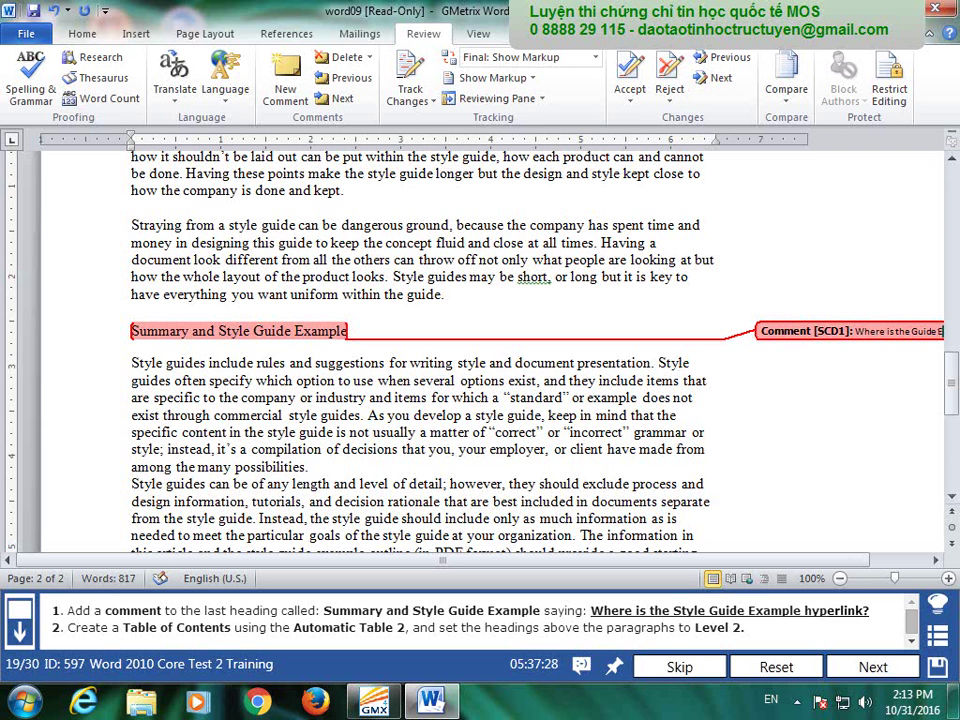
pyautogui.hscroll(2, 480, 350)
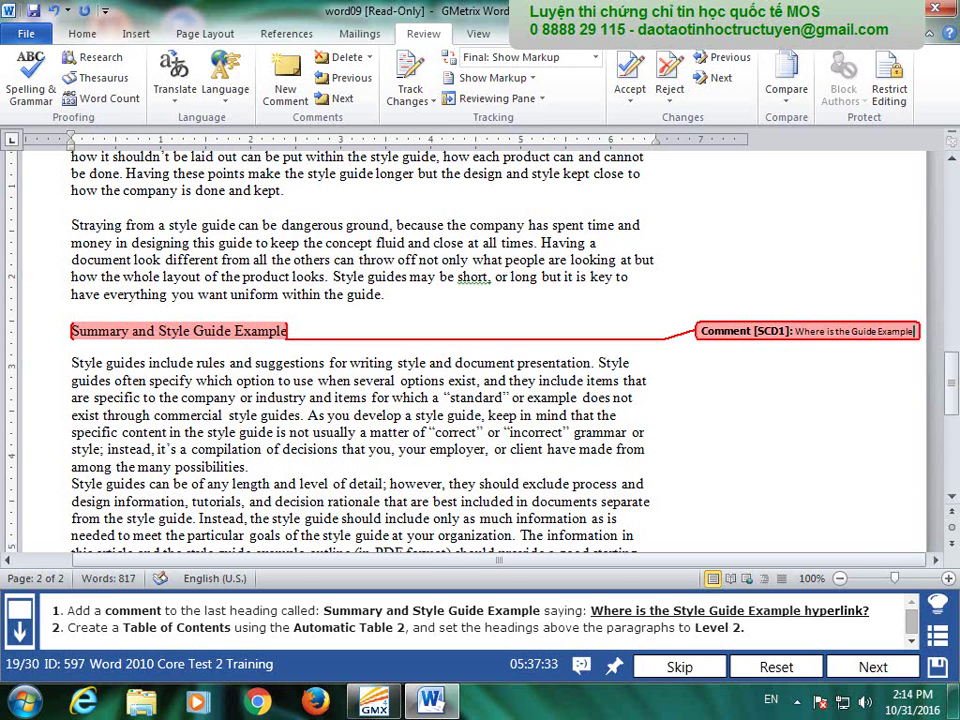
pyautogui.write('hy')
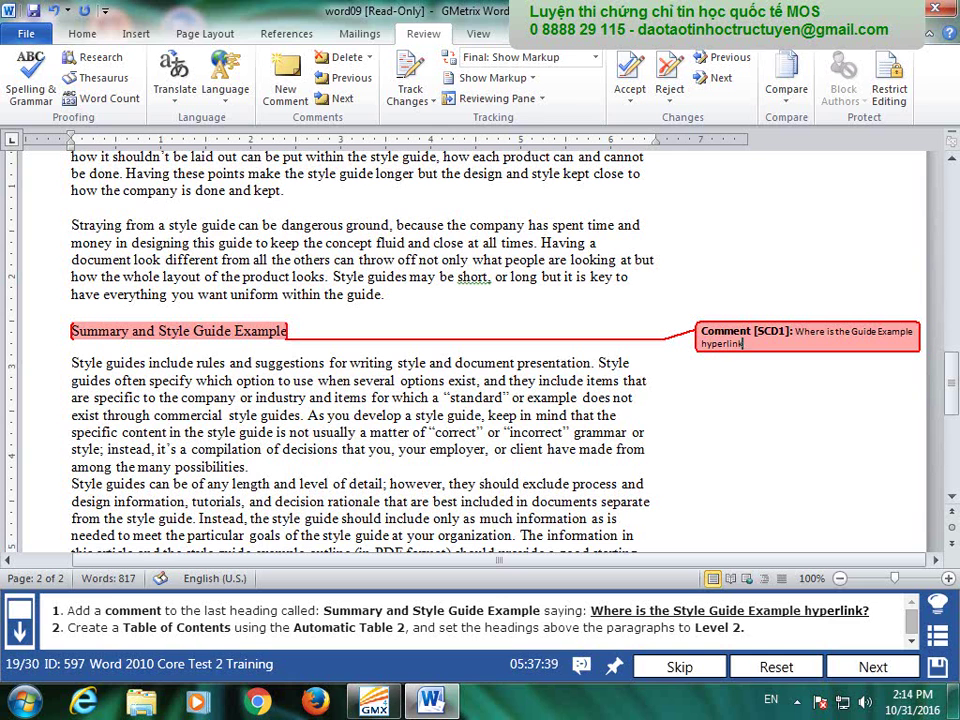
pyautogui.click(494, 446)
pyautogui.moveTo(951, 383); pyautogui.dragTo(957, 95)
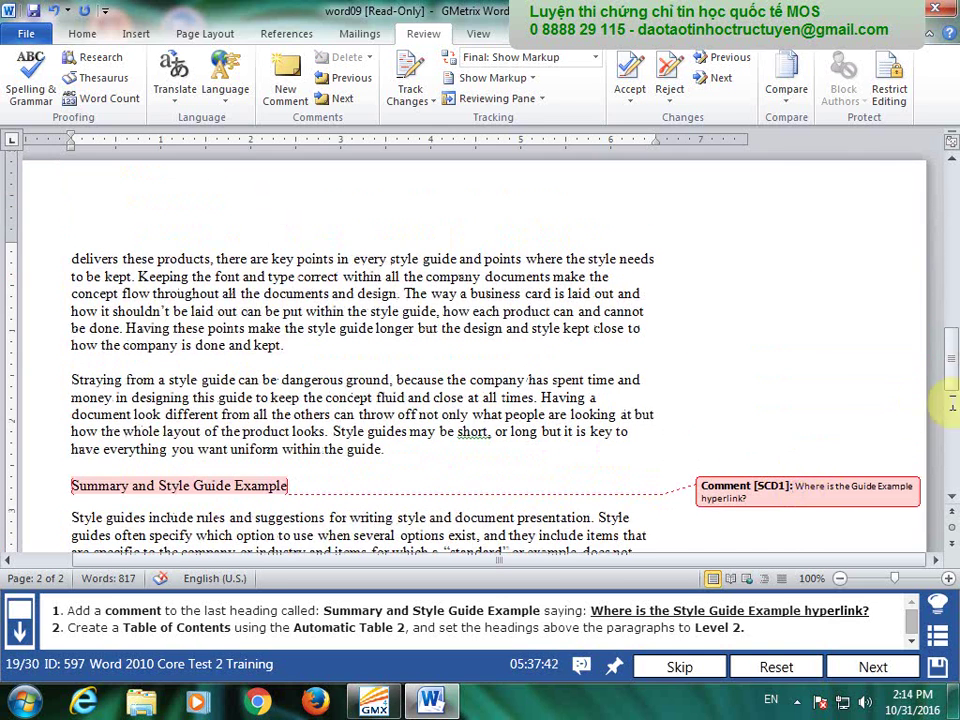
# Insert an Automatic Table 2 table of contents at the top of the document.
pyautogui.click(245, 272)
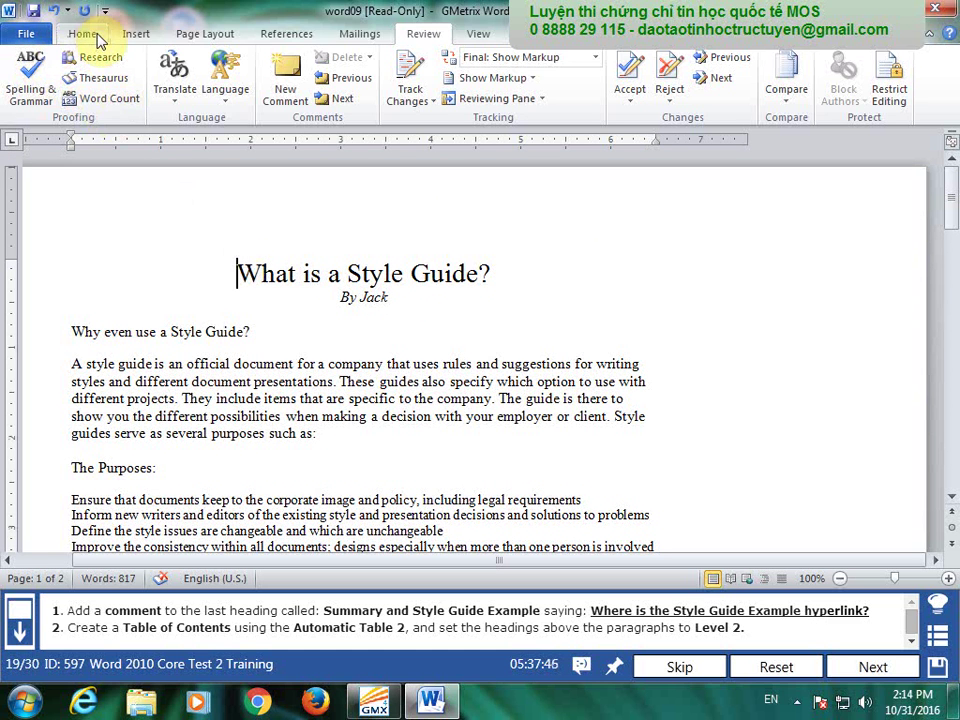
pyautogui.click(272, 32)
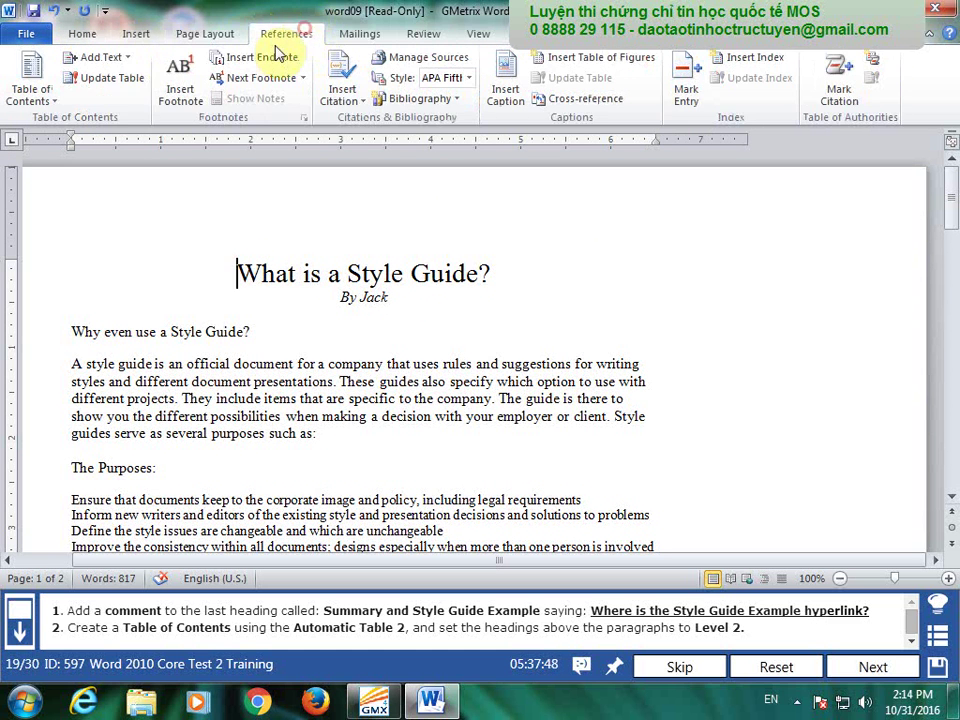
pyautogui.click(52, 97)
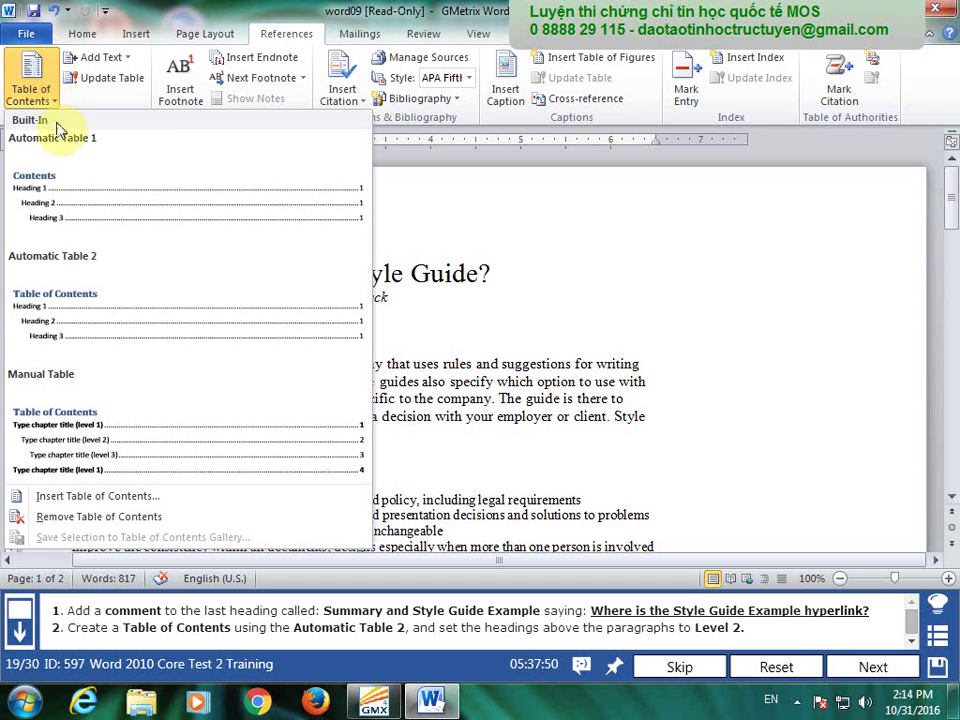
pyautogui.click(108, 300)
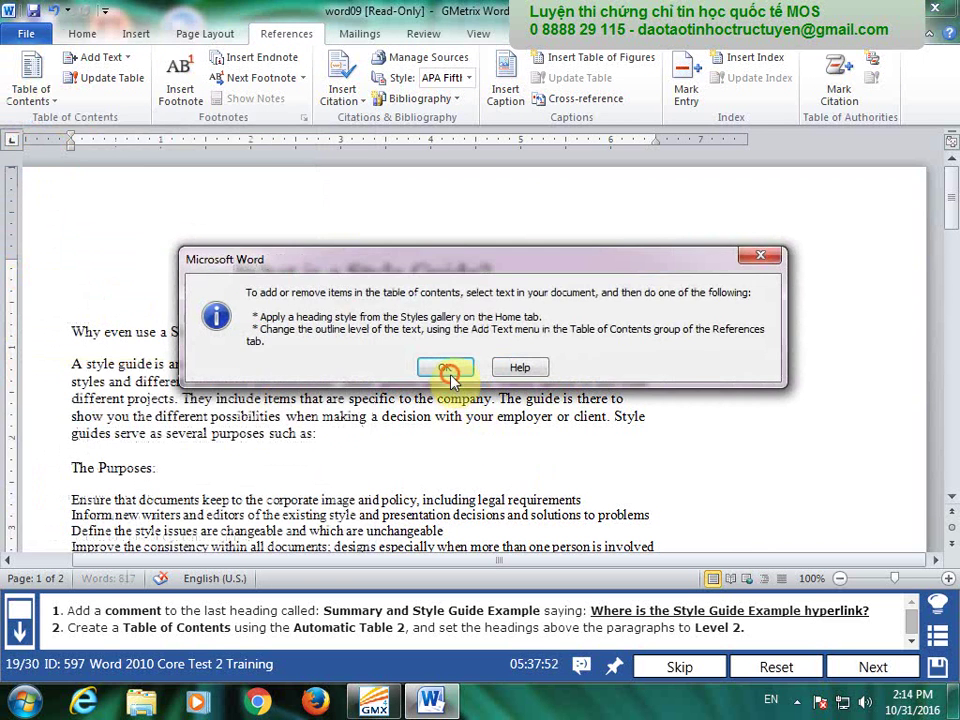
pyautogui.click(450, 371)
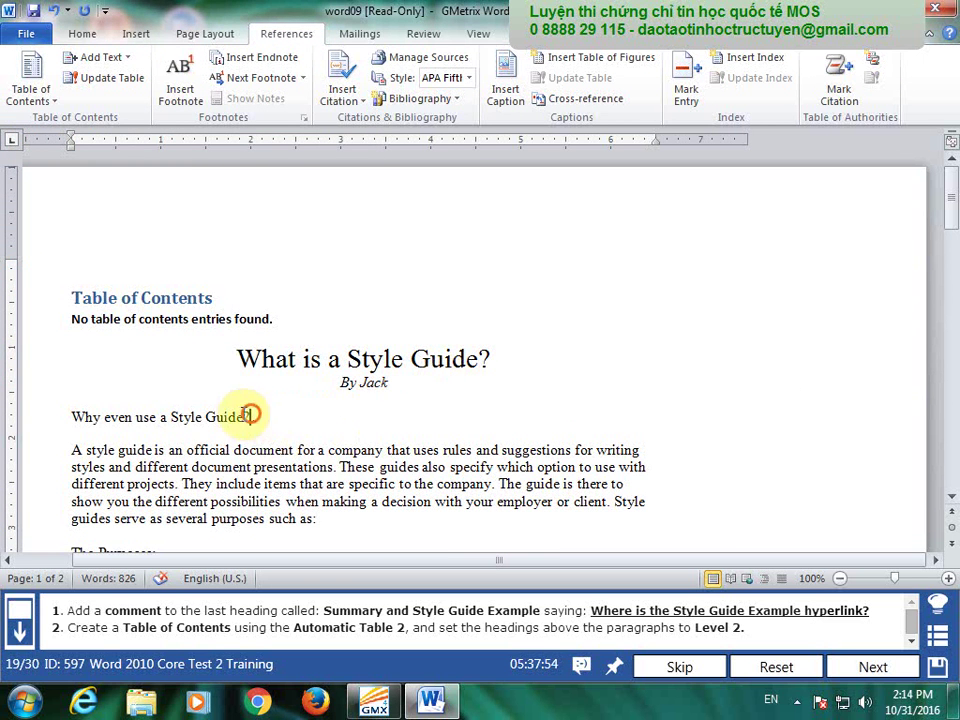
# Select the section headings, including 'The Purposes:' and 'Examples of Reasons:', throughout the document.
pyautogui.moveTo(250, 414); pyautogui.dragTo(88, 422)
pyautogui.scroll(-2, 204, 456)
pyautogui.scroll(-2, 200, 418)
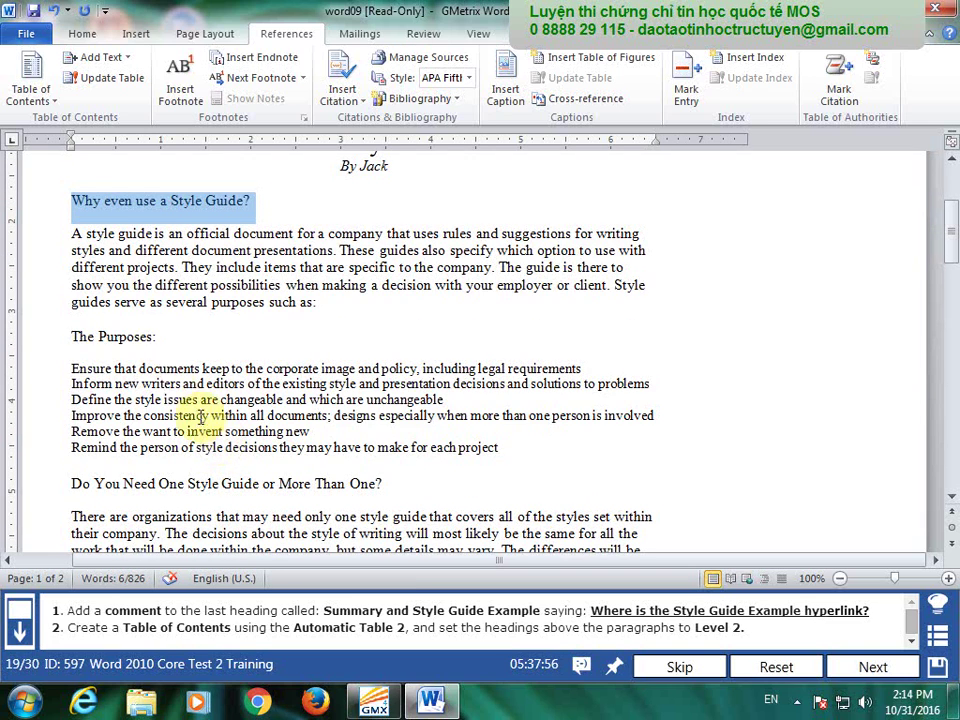
pyautogui.moveTo(158, 336); pyautogui.dragTo(72, 336)
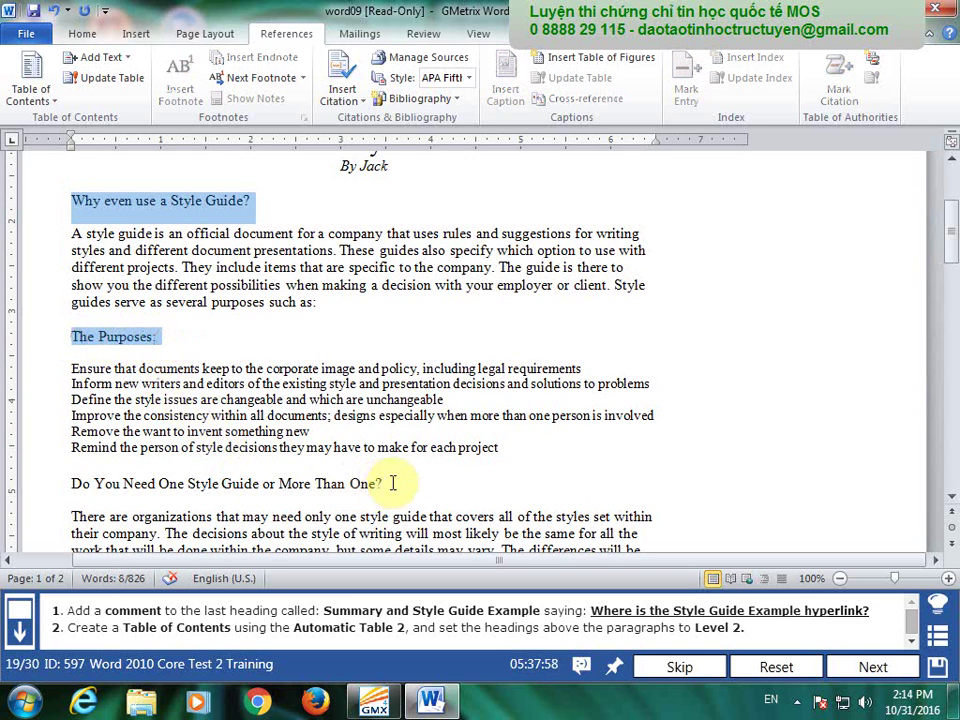
pyautogui.moveTo(392, 483); pyautogui.dragTo(72, 484)
pyautogui.scroll(-3, 318, 456)
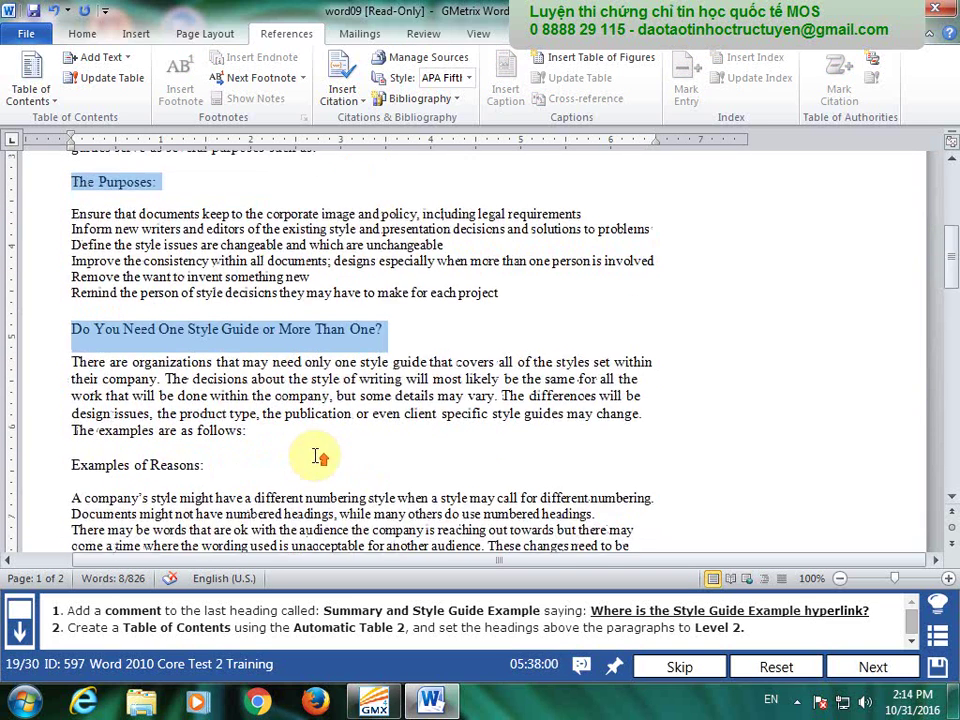
pyautogui.scroll(-3, 318, 456)
pyautogui.moveTo(210, 321)
pyautogui.mouseDown()
pyautogui.moveTo(76, 335)
pyautogui.moveTo(20, 318)
pyautogui.mouseUp()
pyautogui.moveTo(318, 466); pyautogui.dragTo(96, 456)
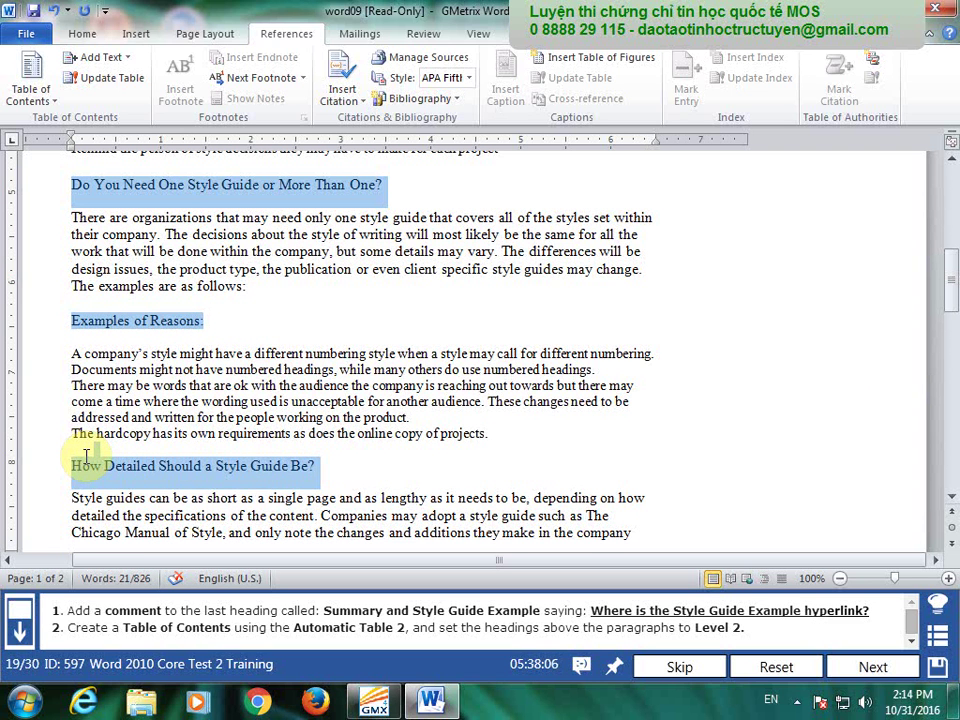
pyautogui.scroll(-3, 278, 498)
pyautogui.scroll(-4, 295, 485)
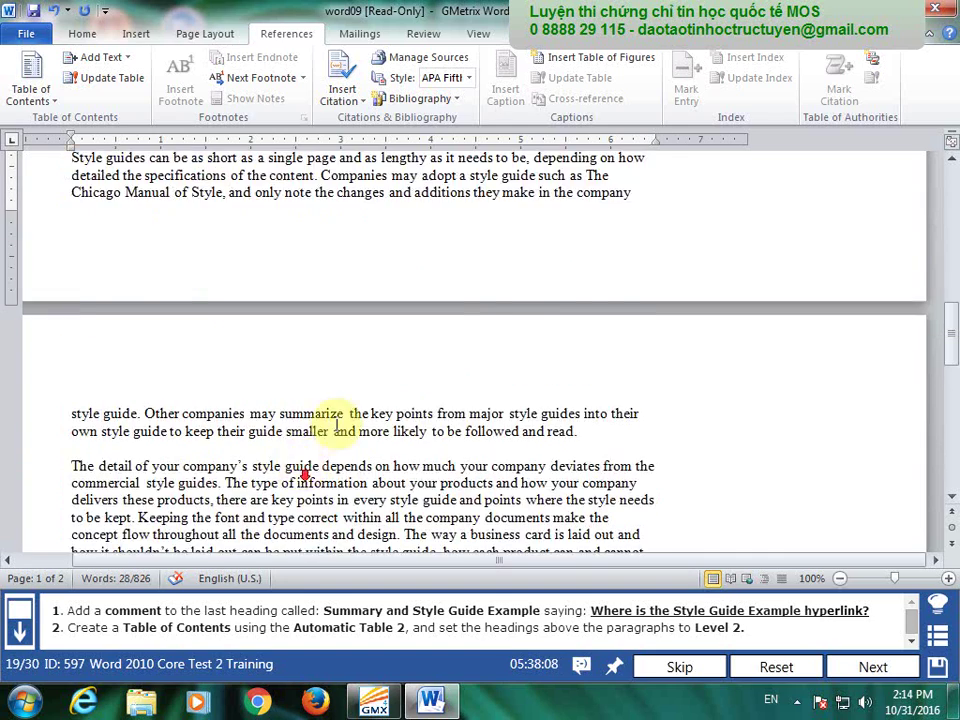
pyautogui.scroll(-4, 320, 450)
pyautogui.scroll(-2, 340, 422)
pyautogui.moveTo(290, 335); pyautogui.dragTo(112, 341)
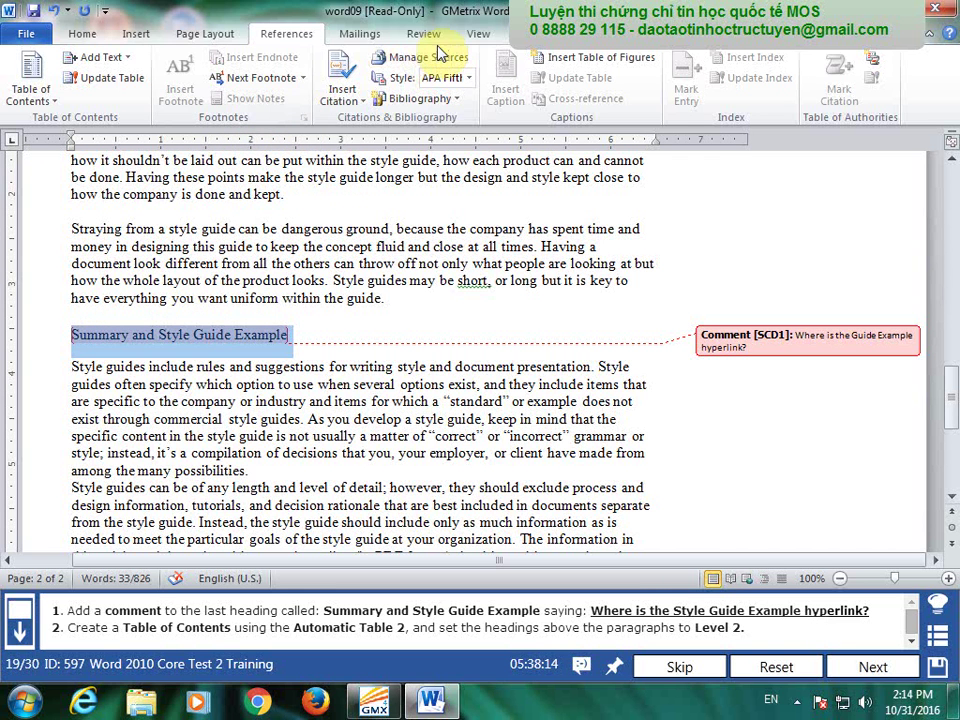
# In Outline view, set the Summary and Style Guide Example heading to Level 2.
pyautogui.click(478, 33)
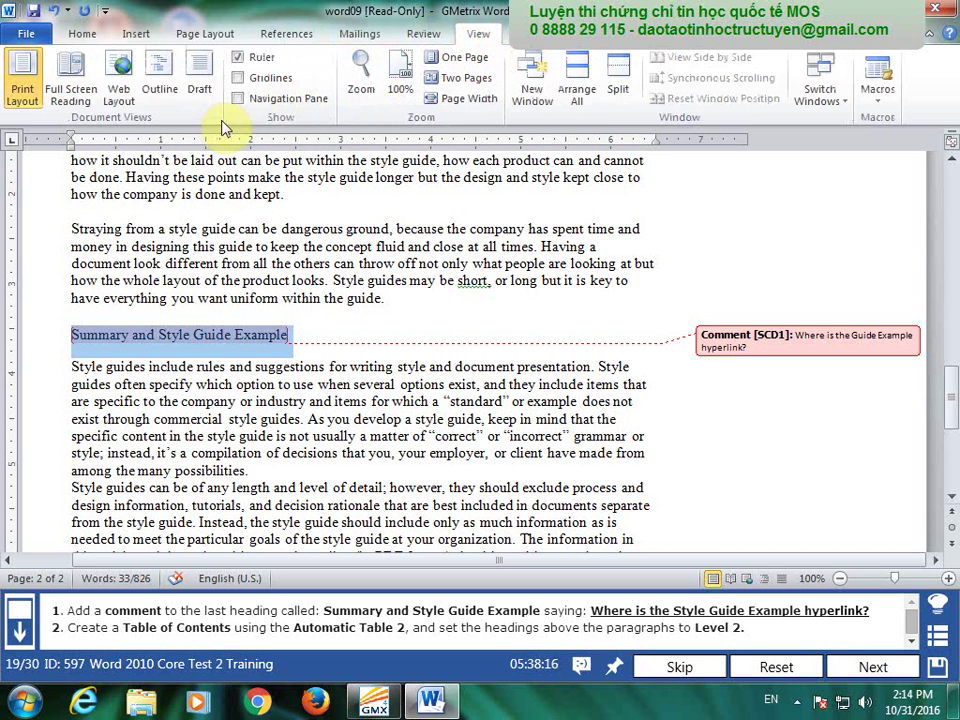
pyautogui.click(172, 84)
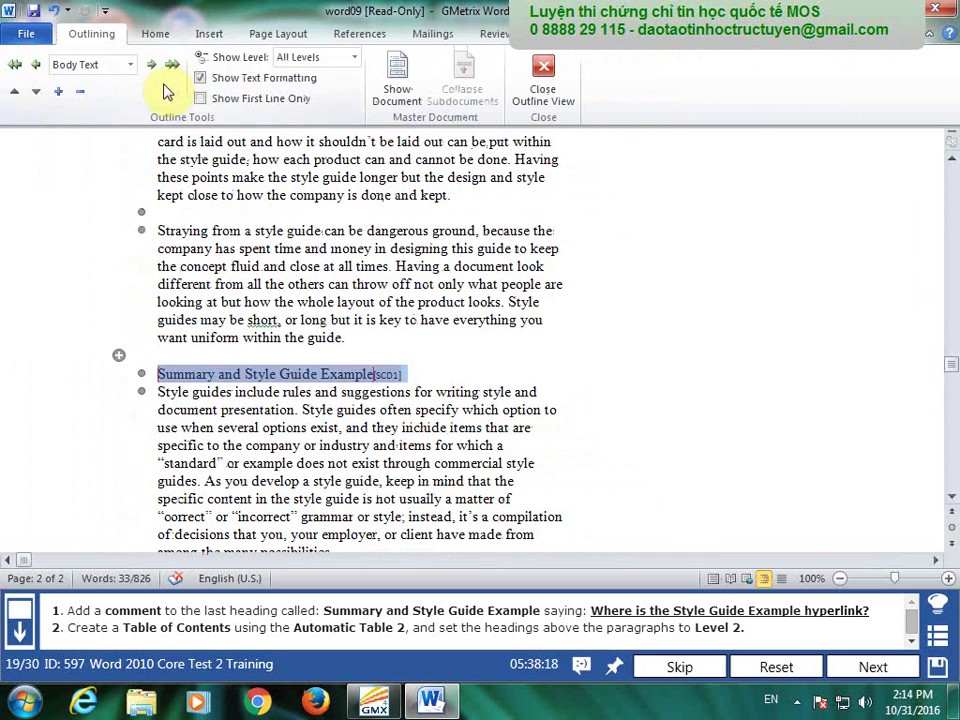
pyautogui.click(130, 64)
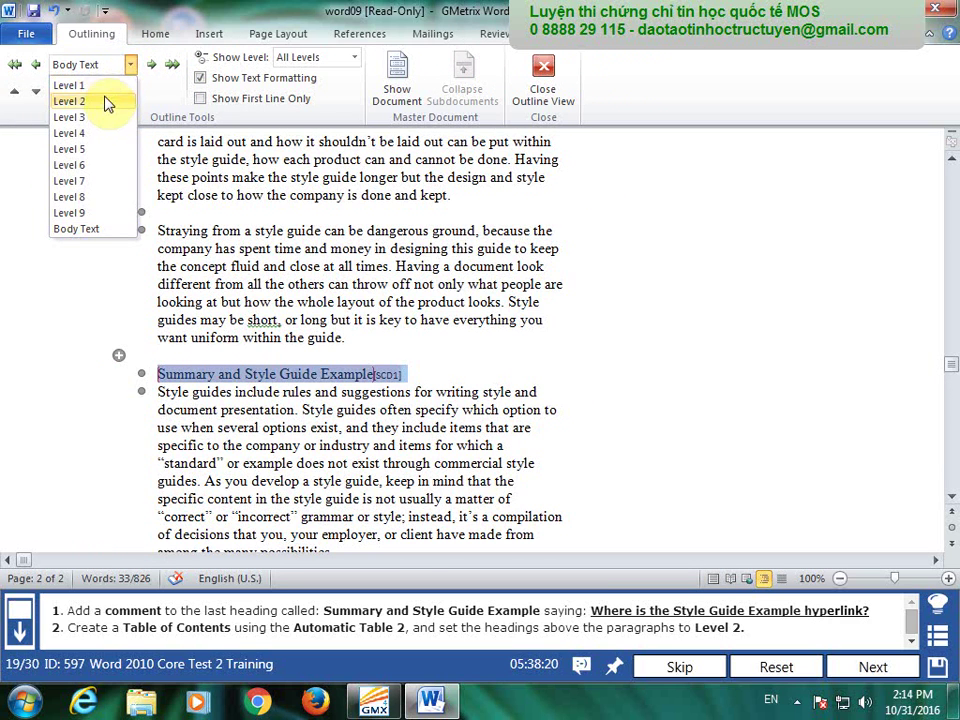
pyautogui.click(107, 98)
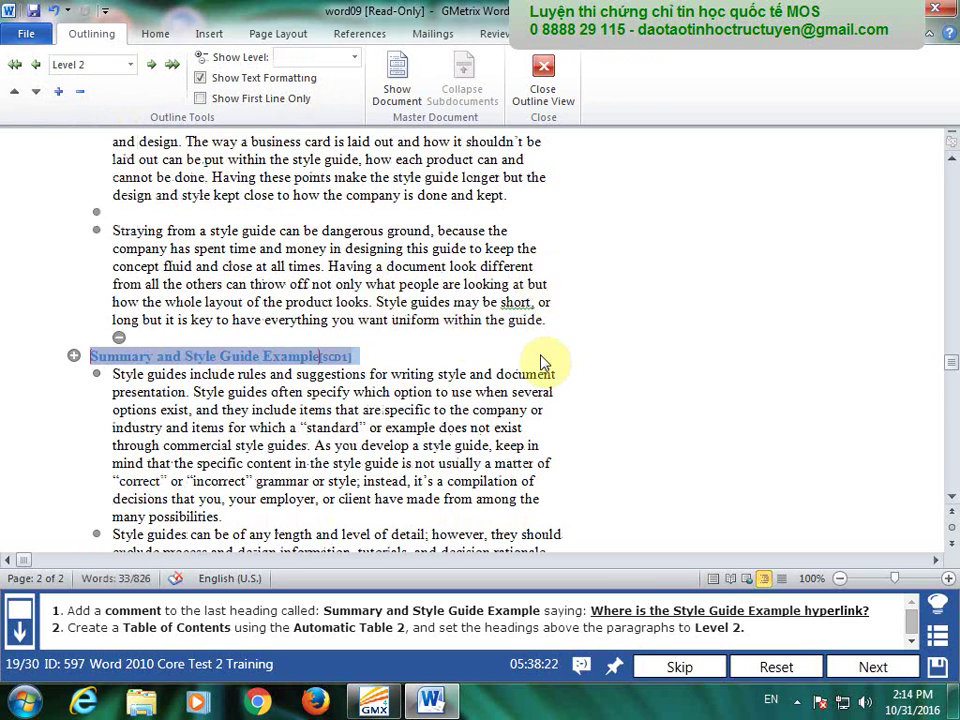
# Close Outline view, update the table of contents, and submit the task.
pyautogui.scroll(5, 831, 452)
pyautogui.scroll(5, 812, 405)
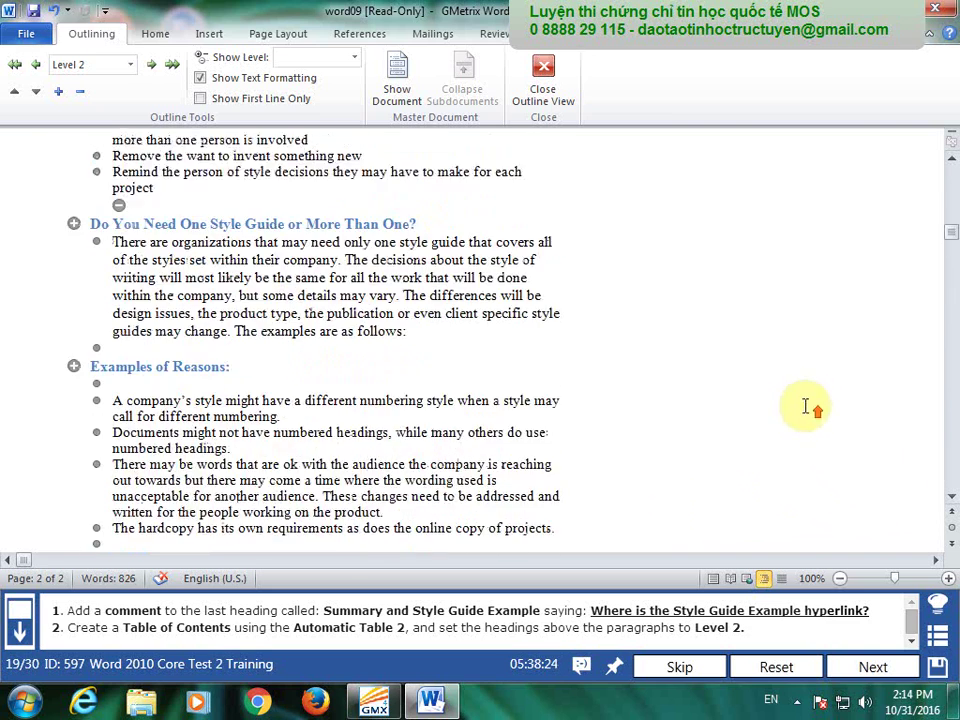
pyautogui.scroll(5, 800, 403)
pyautogui.moveTo(68, 161); pyautogui.dragTo(270, 161)
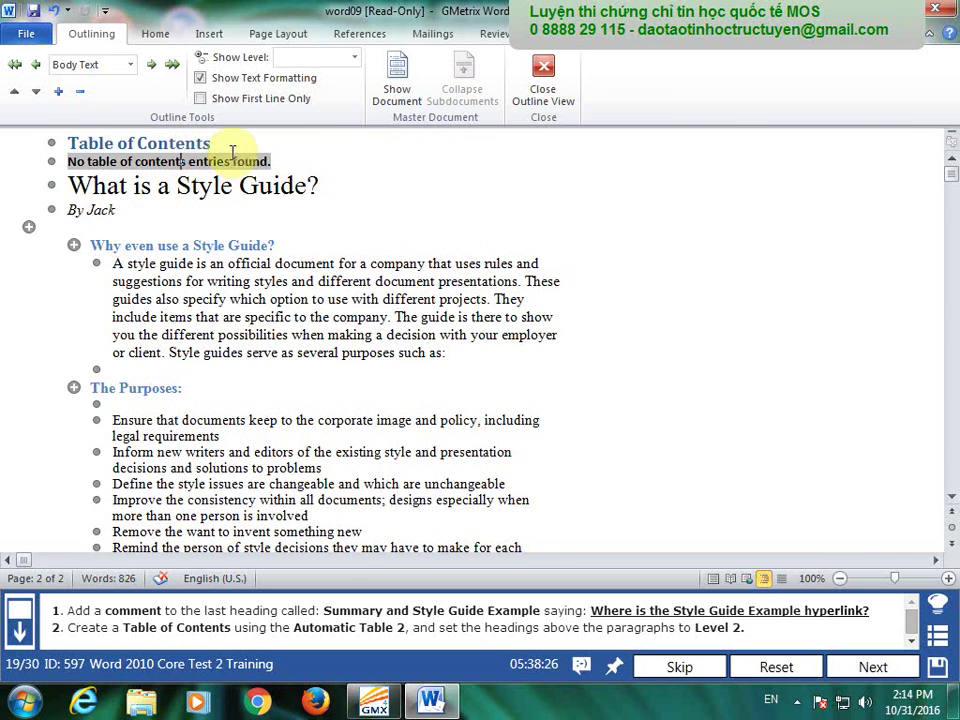
pyautogui.click(540, 90)
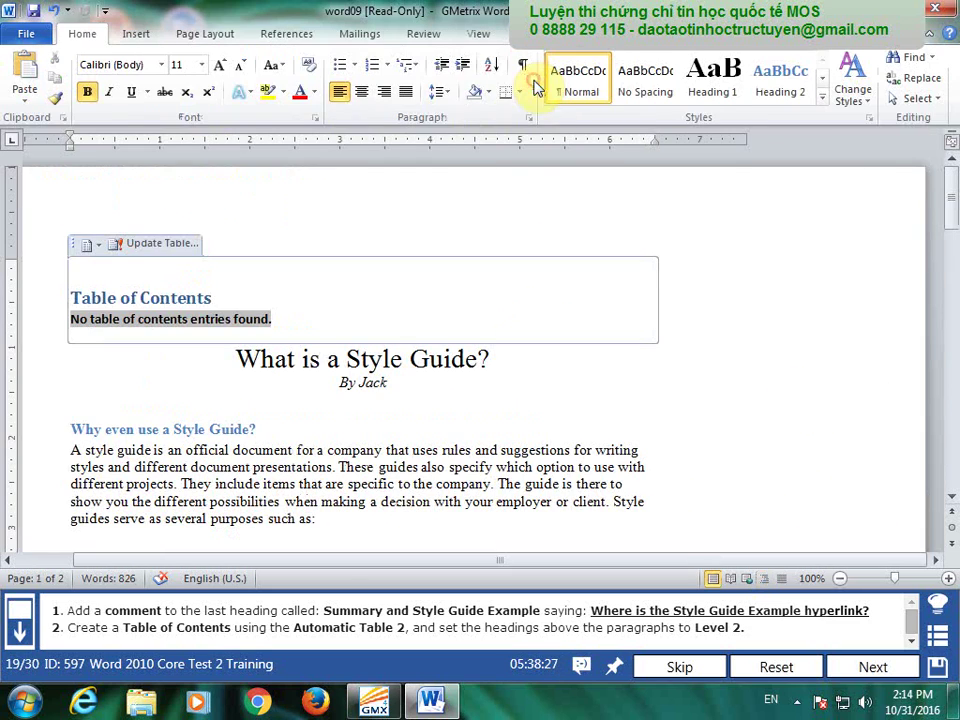
pyautogui.click(158, 248)
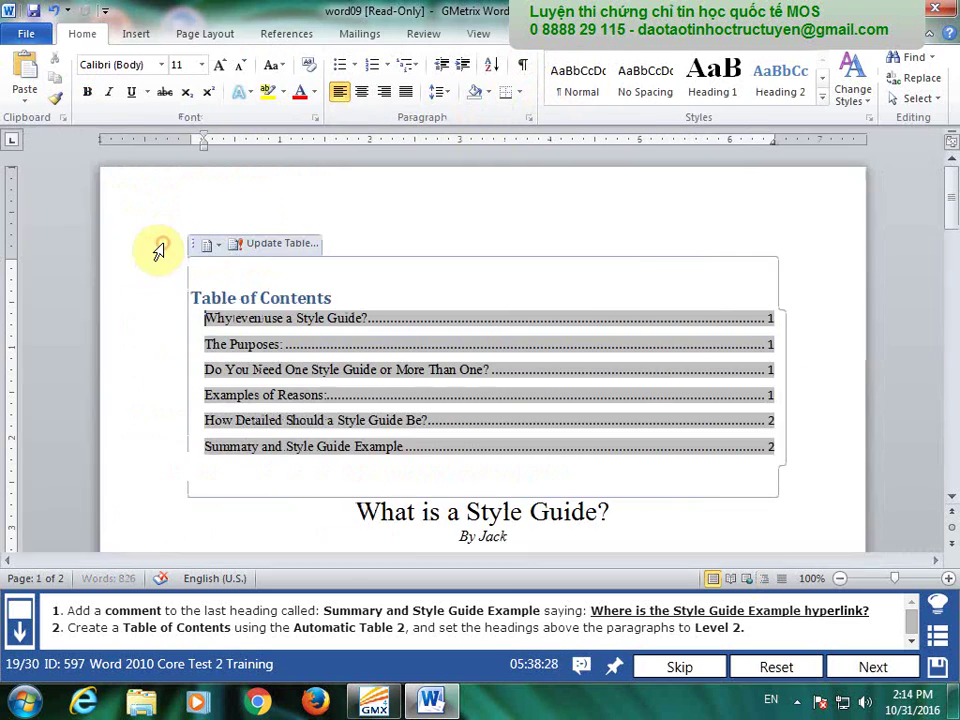
pyautogui.click(901, 677)
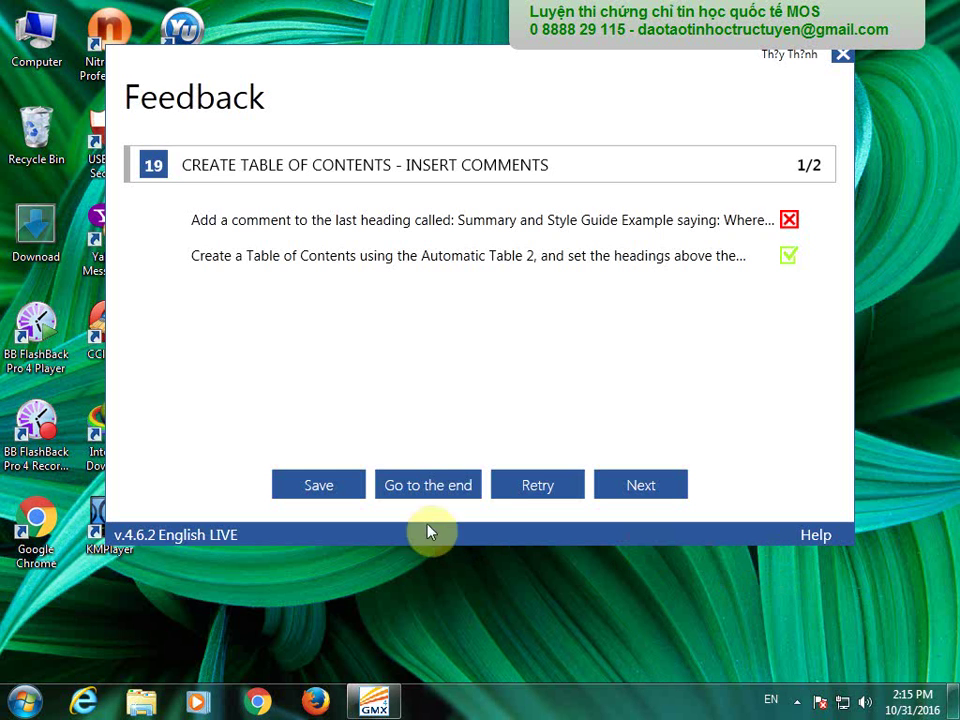
# Mark question 19 in the GMetrix question list and jump back to it.
pyautogui.click(433, 487)
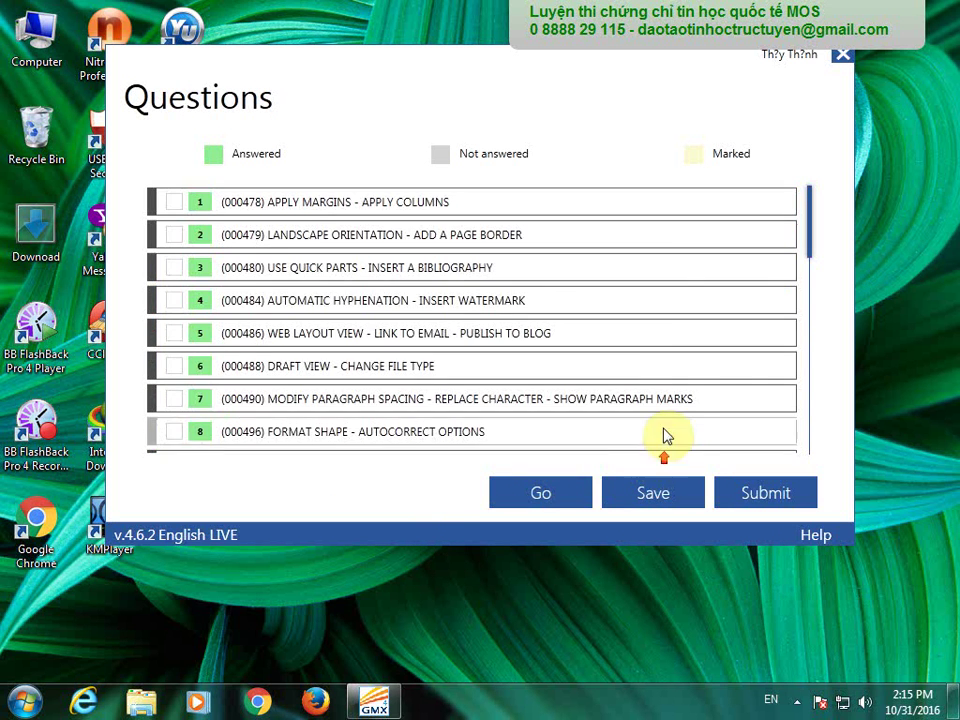
pyautogui.scroll(-5, 743, 345)
pyautogui.scroll(1, 439, 321)
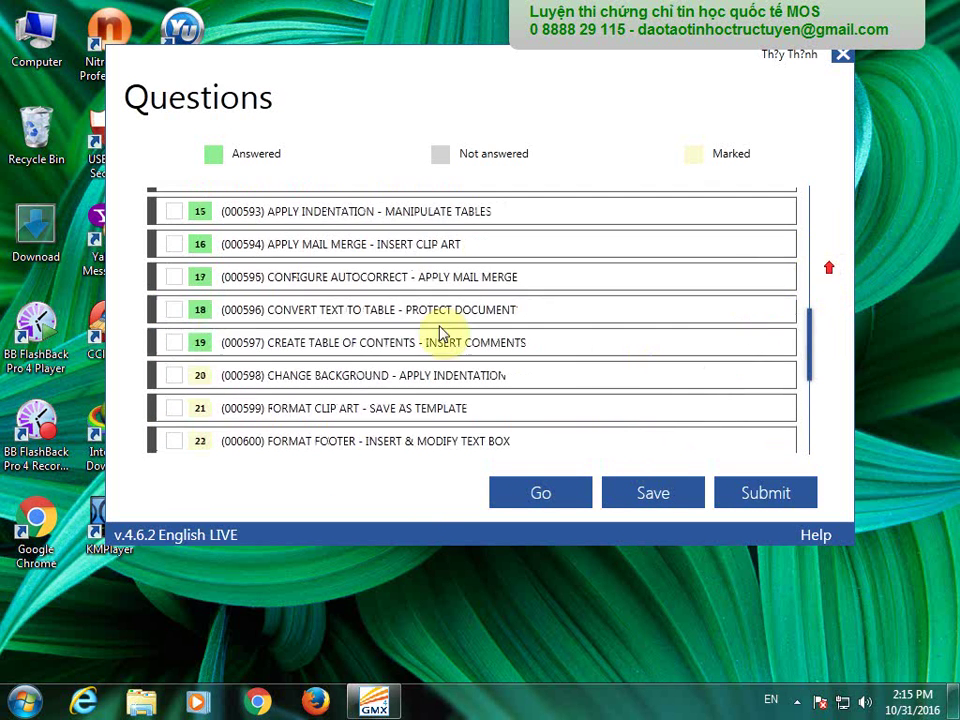
pyautogui.click(174, 342)
pyautogui.click(576, 506)
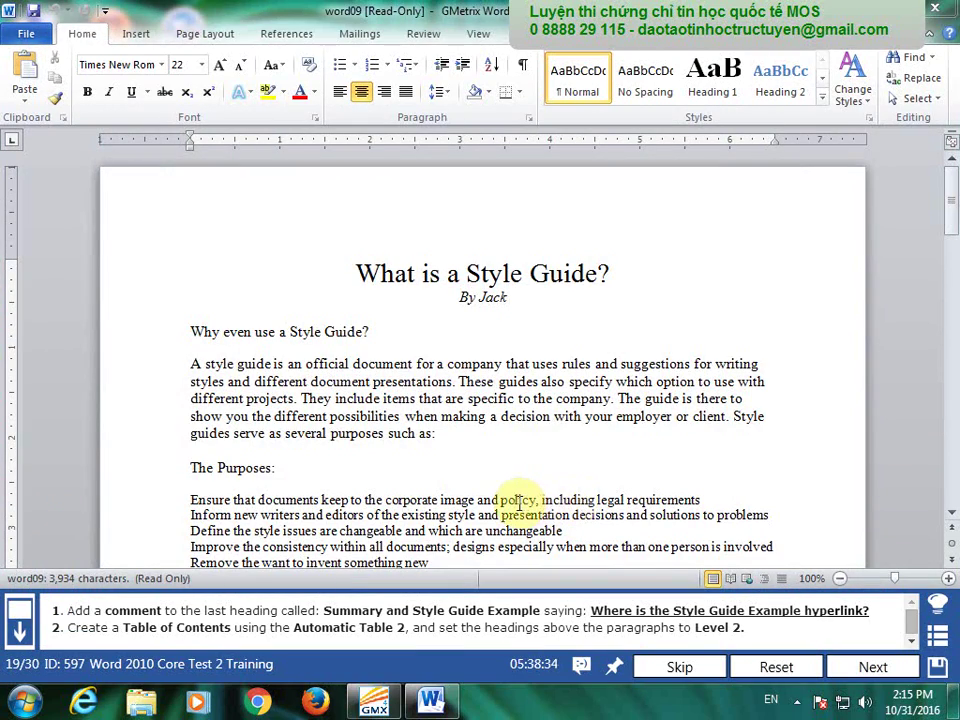
# Scroll down and select the Summary and Style Guide Example heading.
pyautogui.scroll(-3, 537, 503)
pyautogui.scroll(-3, 537, 503)
pyautogui.scroll(-3, 537, 503)
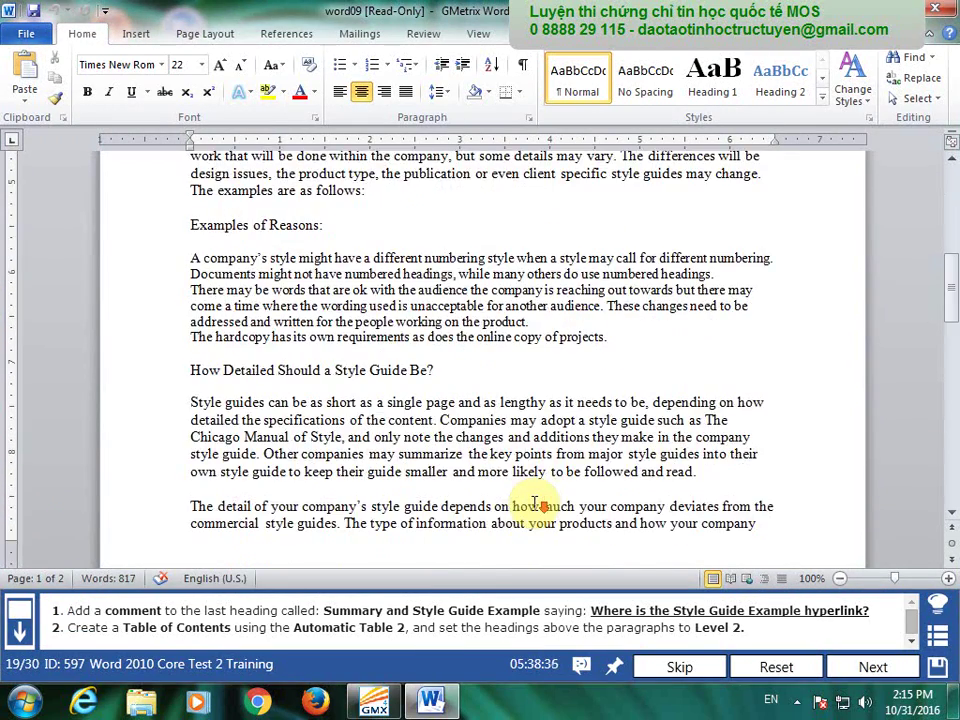
pyautogui.scroll(-3, 535, 505)
pyautogui.scroll(-3, 533, 503)
pyautogui.scroll(-3, 533, 503)
pyautogui.scroll(-3, 536, 505)
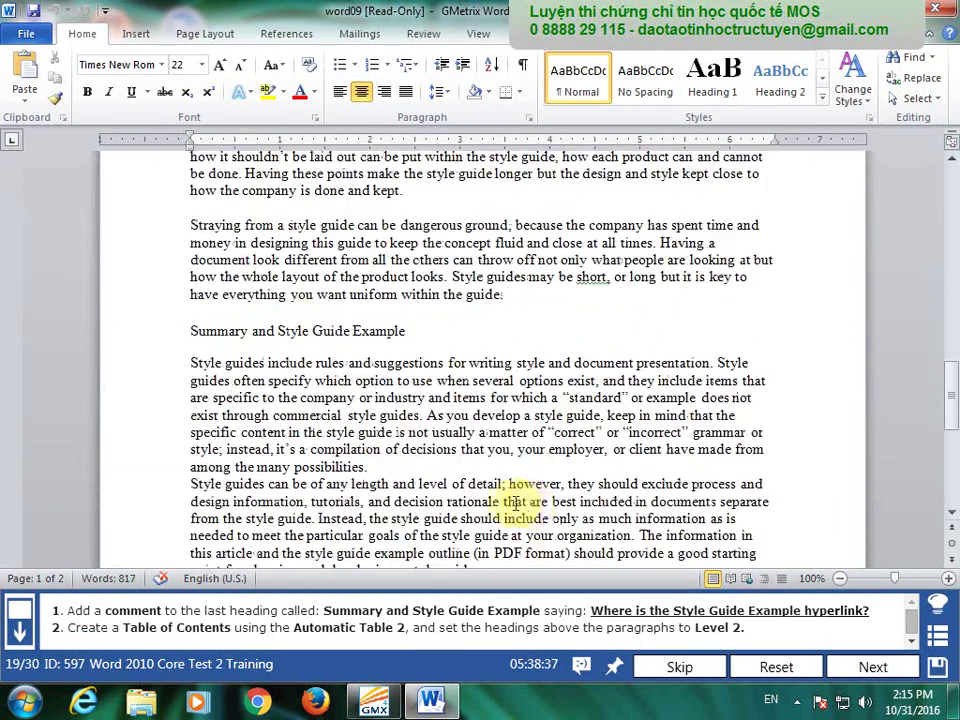
pyautogui.click(188, 330)
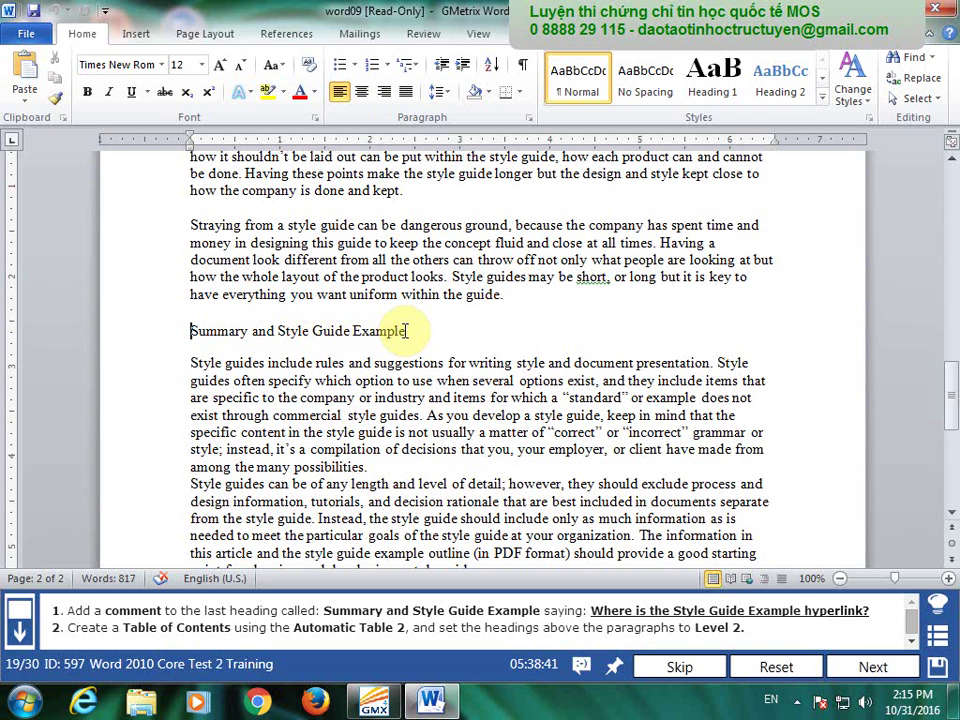
pyautogui.keyDown('shift'); pyautogui.click(408, 330); pyautogui.keyUp('shift')
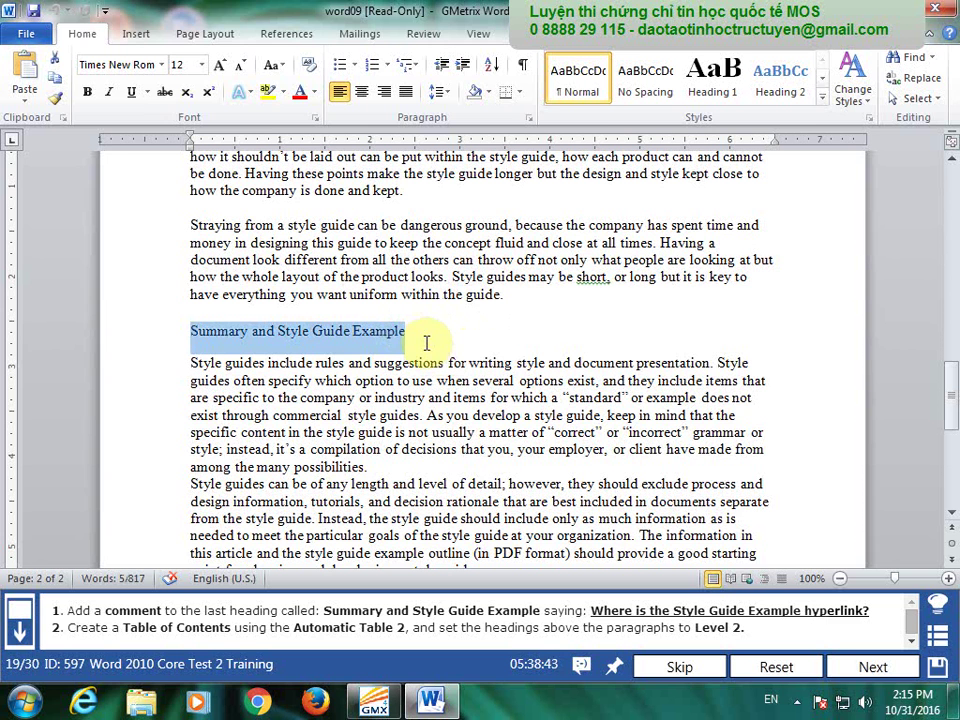
# Add the comment 'Where is the Guide Example hyperlink?' to the selected heading.
pyautogui.click(424, 36)
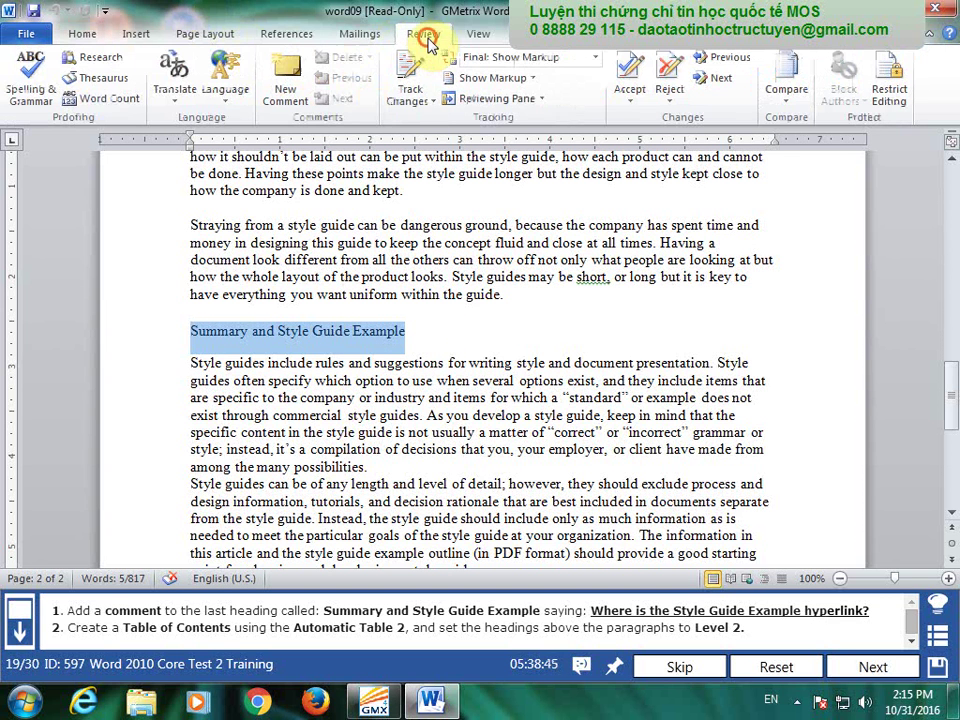
pyautogui.click(285, 75)
pyautogui.write('Where is the Guide Example')
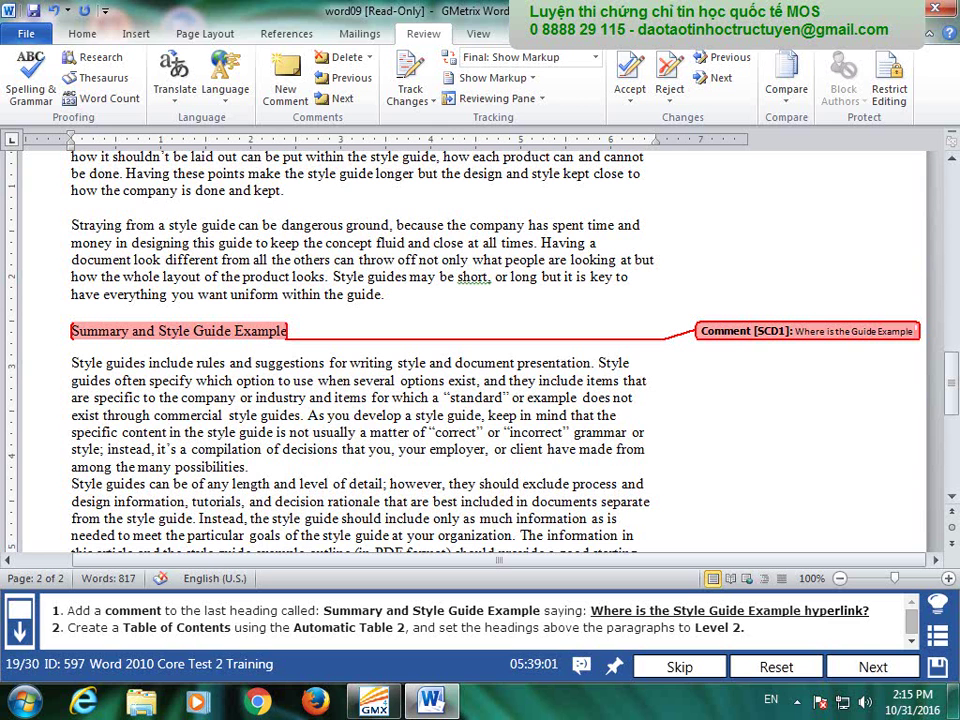
pyautogui.write('hyperlink')
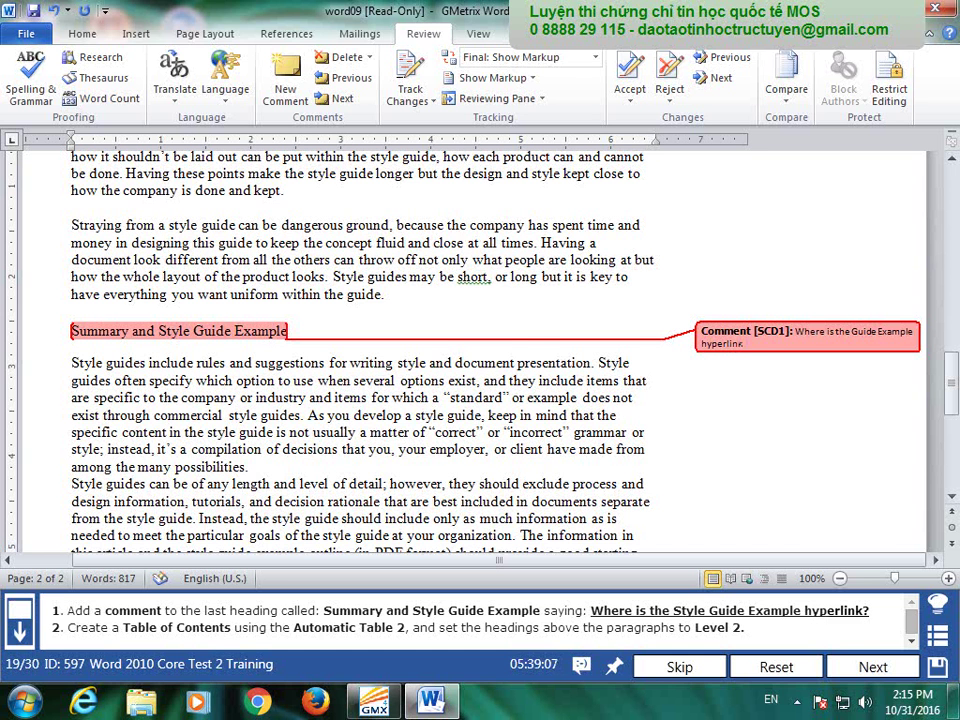
pyautogui.write('?')
pyautogui.click(728, 426)
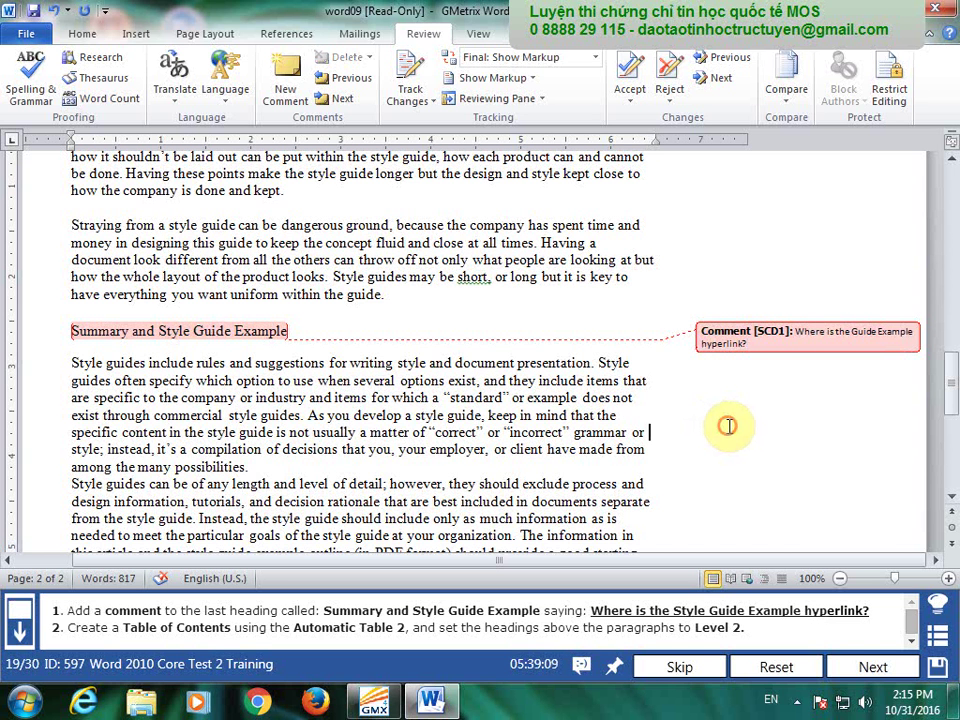
pyautogui.click(518, 294)
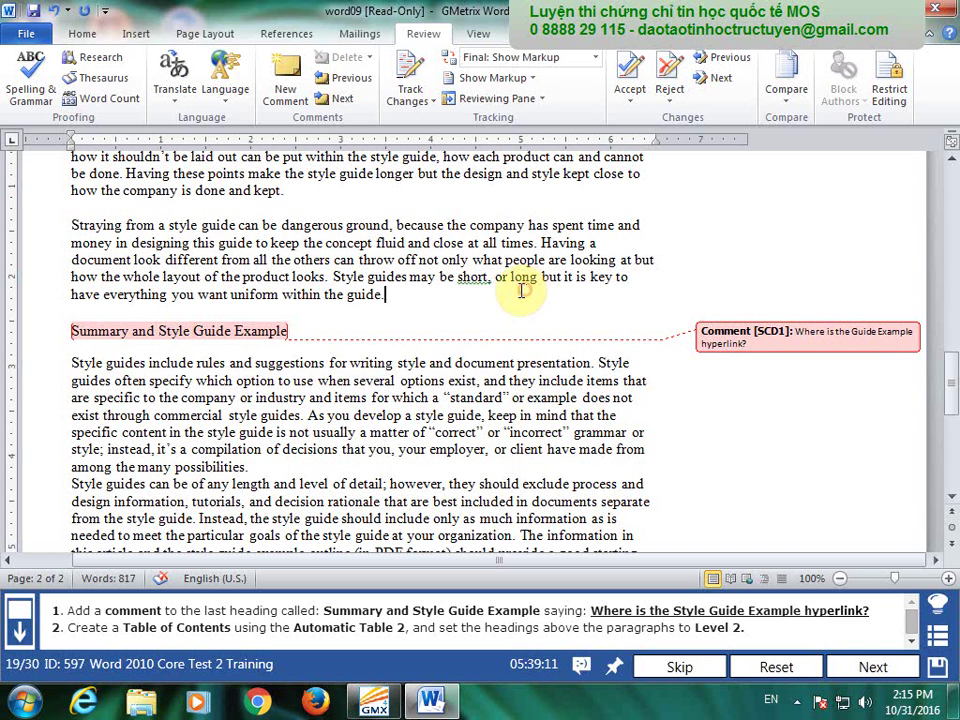
pyautogui.scroll(4, 517, 298)
pyautogui.scroll(5, 518, 298)
pyautogui.moveTo(951, 320); pyautogui.dragTo(951, 140)
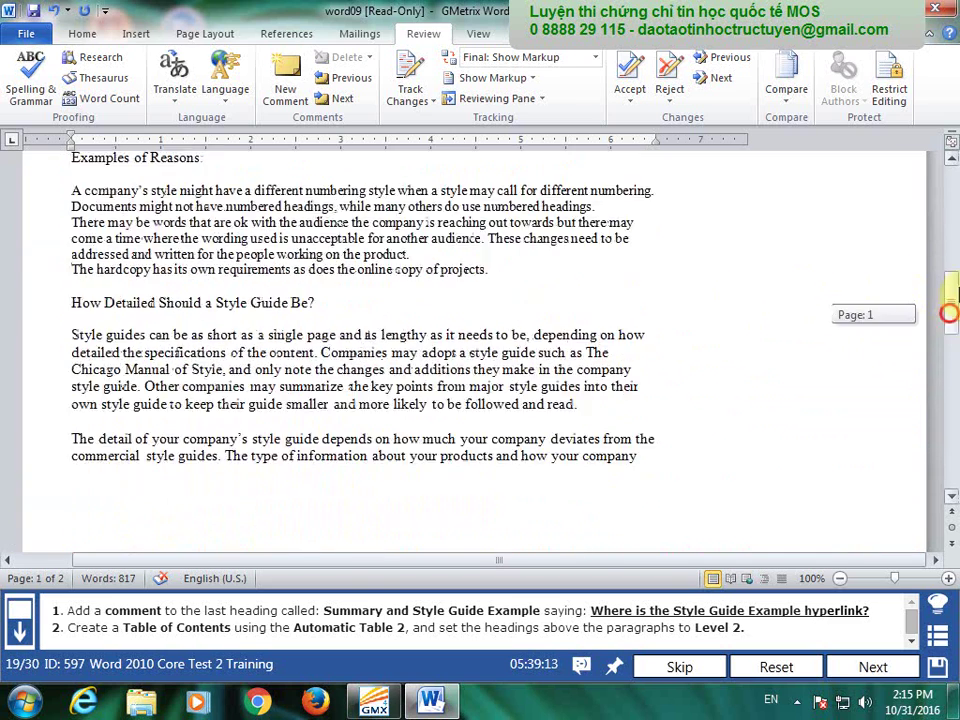
# Insert an Automatic Table 2 table of contents before the title and dismiss the no-headings message.
pyautogui.click(238, 273)
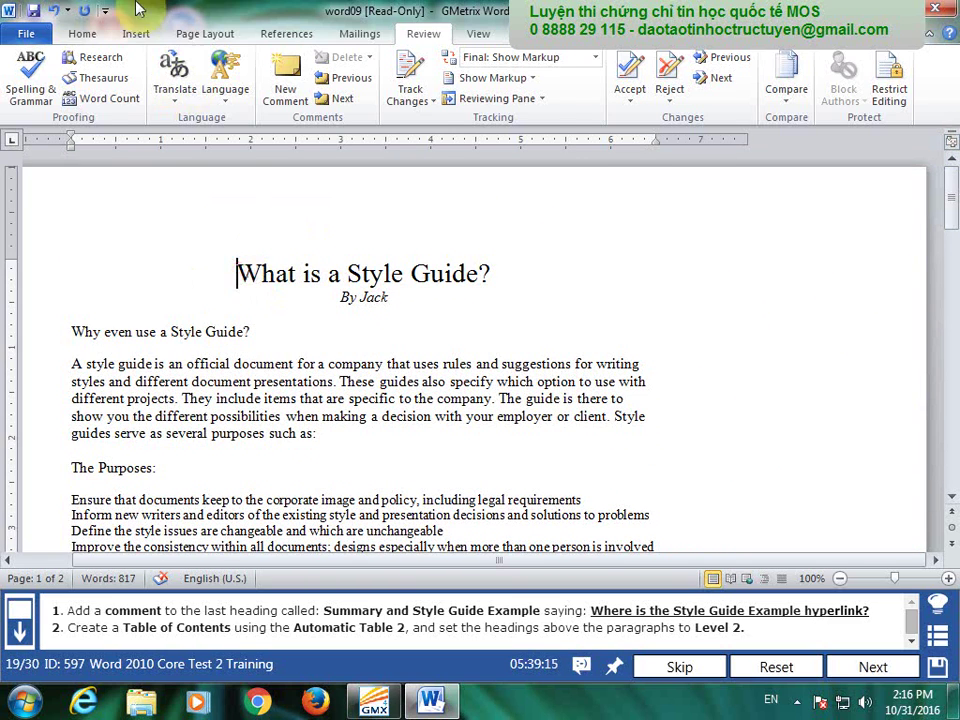
pyautogui.click(290, 33)
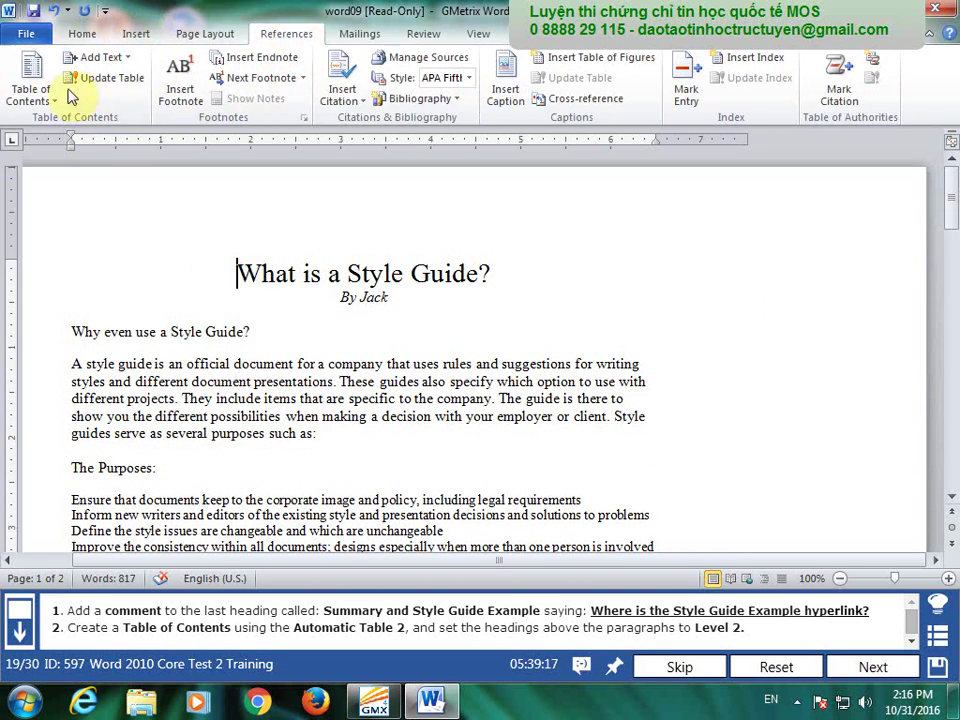
pyautogui.click(36, 95)
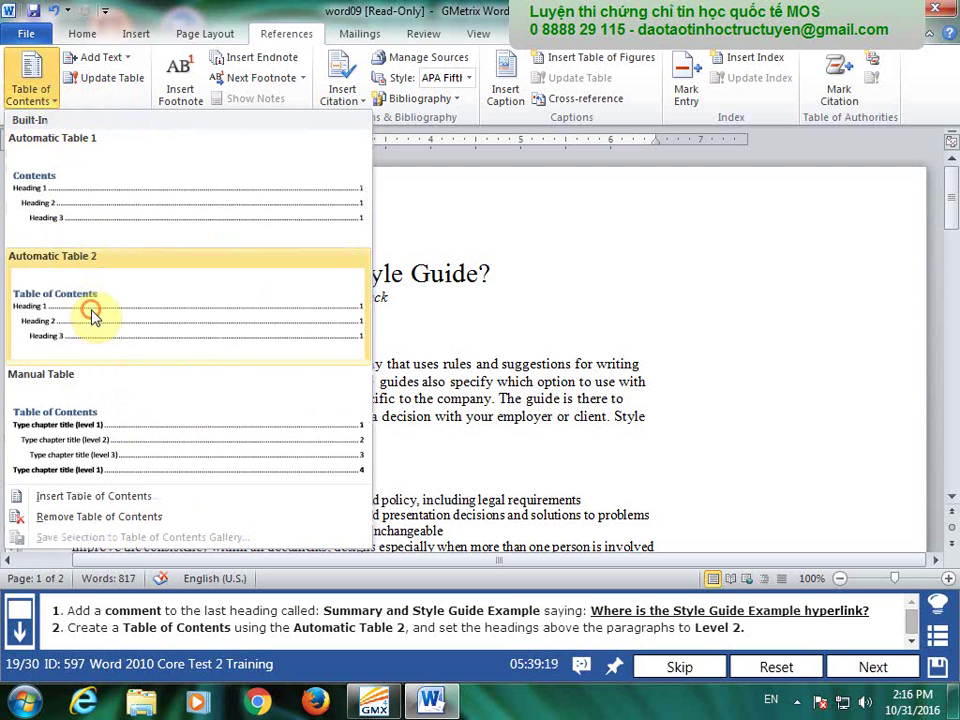
pyautogui.click(92, 311)
pyautogui.click(428, 367)
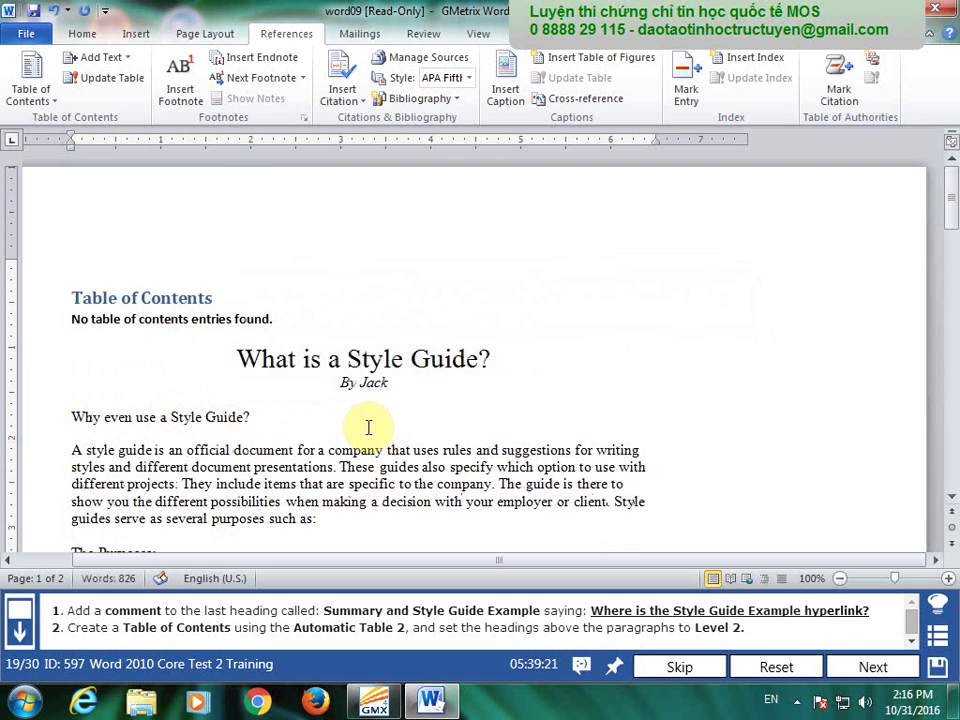
# Multi-select the six section headings, including 'Do You Need One Style Guide or More Than One?' and 'Examples of Reasons:'.
pyautogui.moveTo(252, 417); pyautogui.dragTo(51, 416)
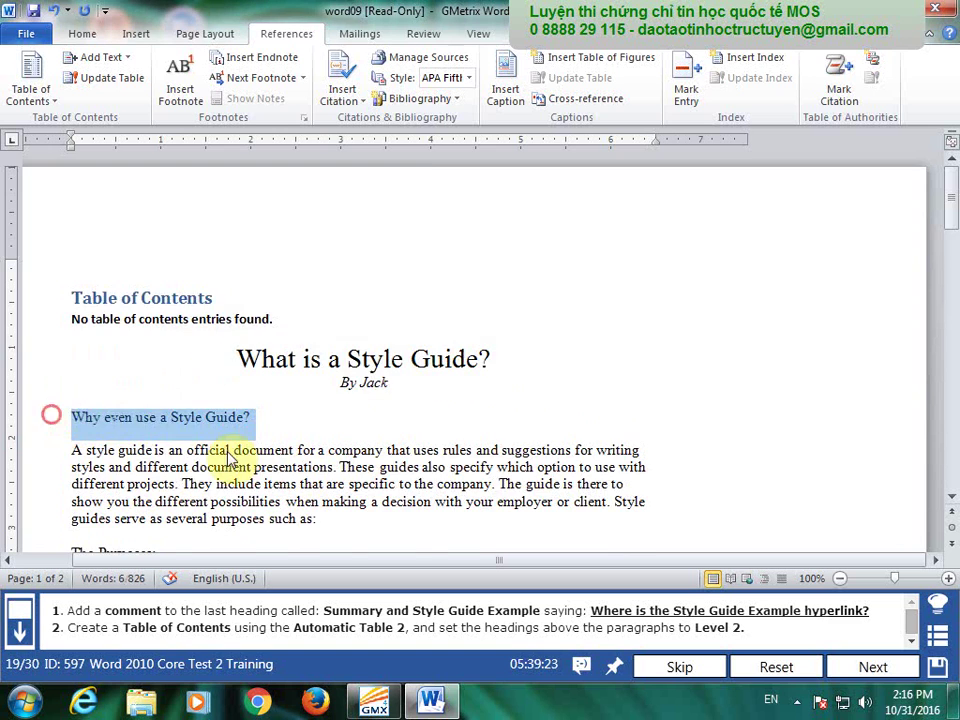
pyautogui.scroll(-2, 242, 436)
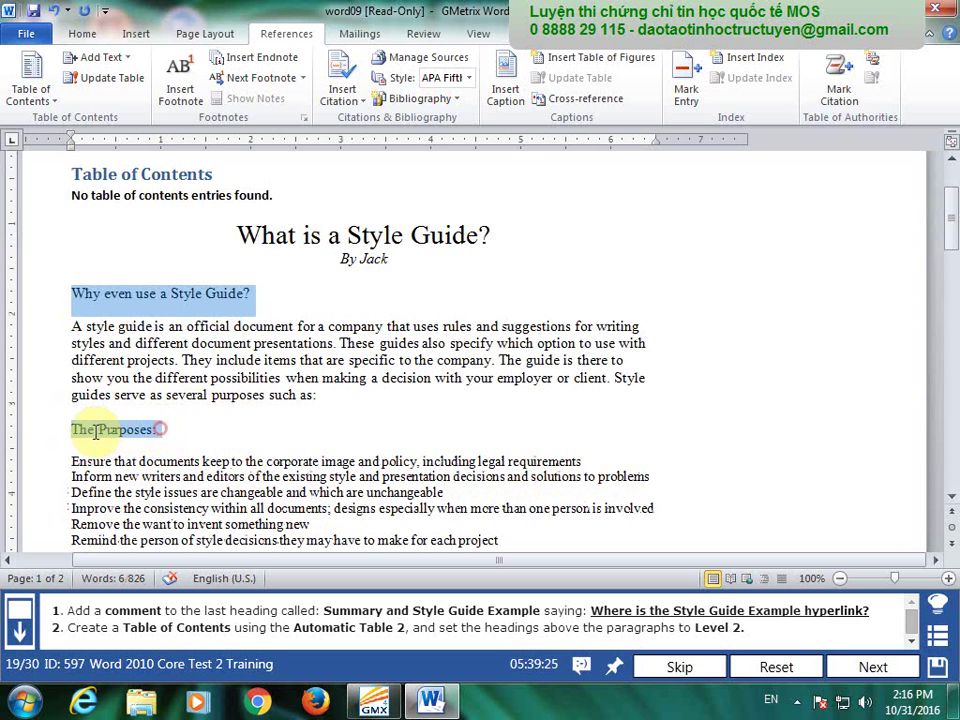
pyautogui.moveTo(162, 429); pyautogui.dragTo(69, 429)
pyautogui.scroll(-4, 276, 240)
pyautogui.scroll(-2, 248, 405)
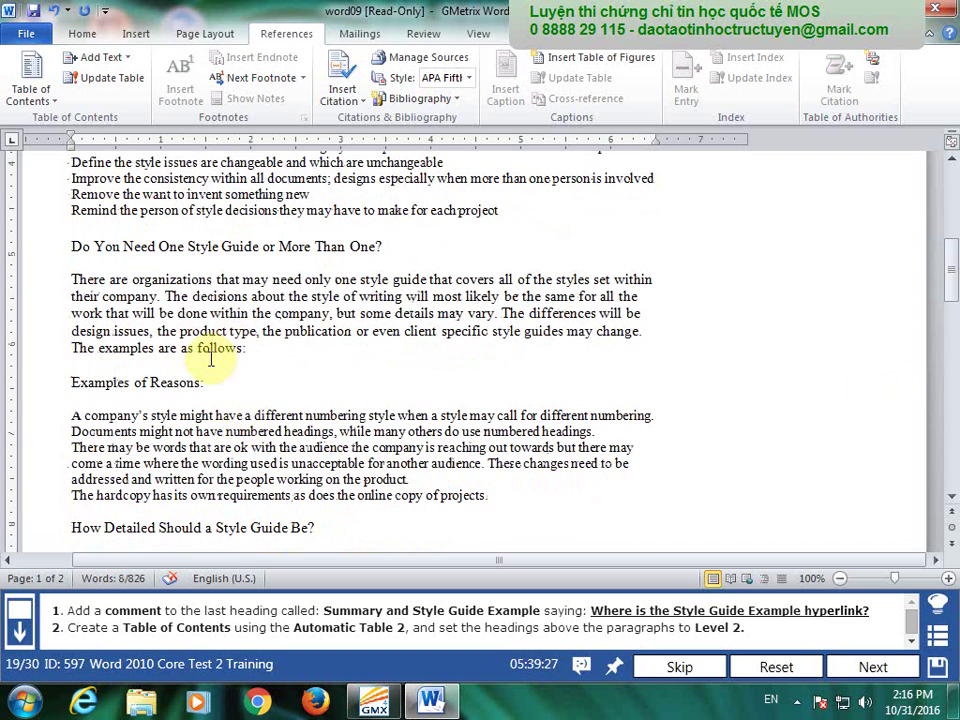
pyautogui.moveTo(383, 246)
pyautogui.mouseDown()
pyautogui.moveTo(225, 254)
pyautogui.moveTo(71, 246)
pyautogui.mouseUp()
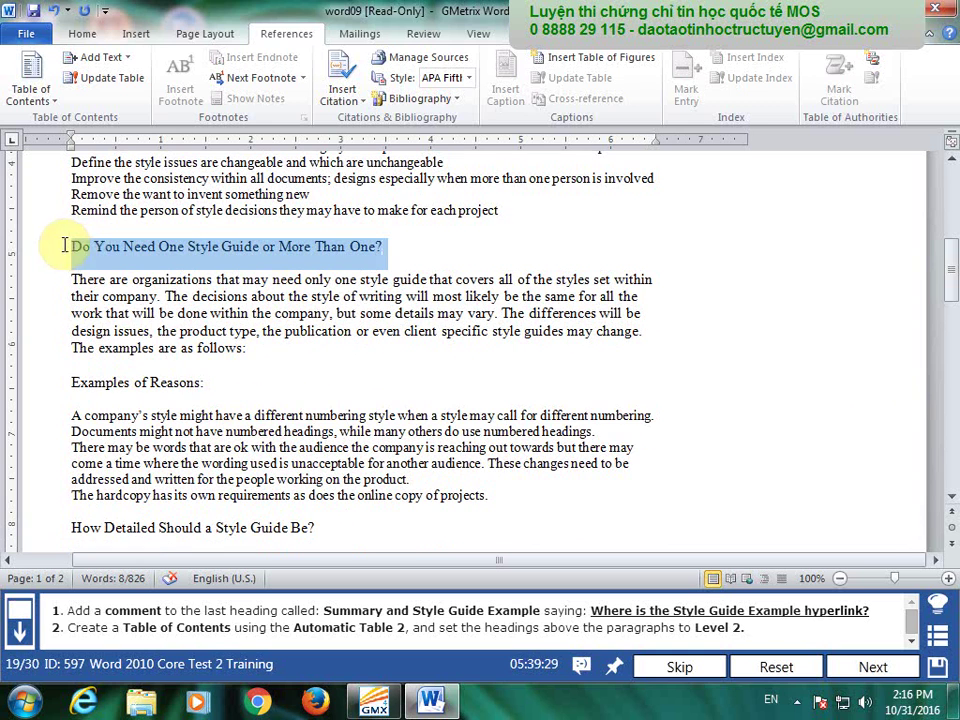
pyautogui.moveTo(210, 381); pyautogui.dragTo(71, 382)
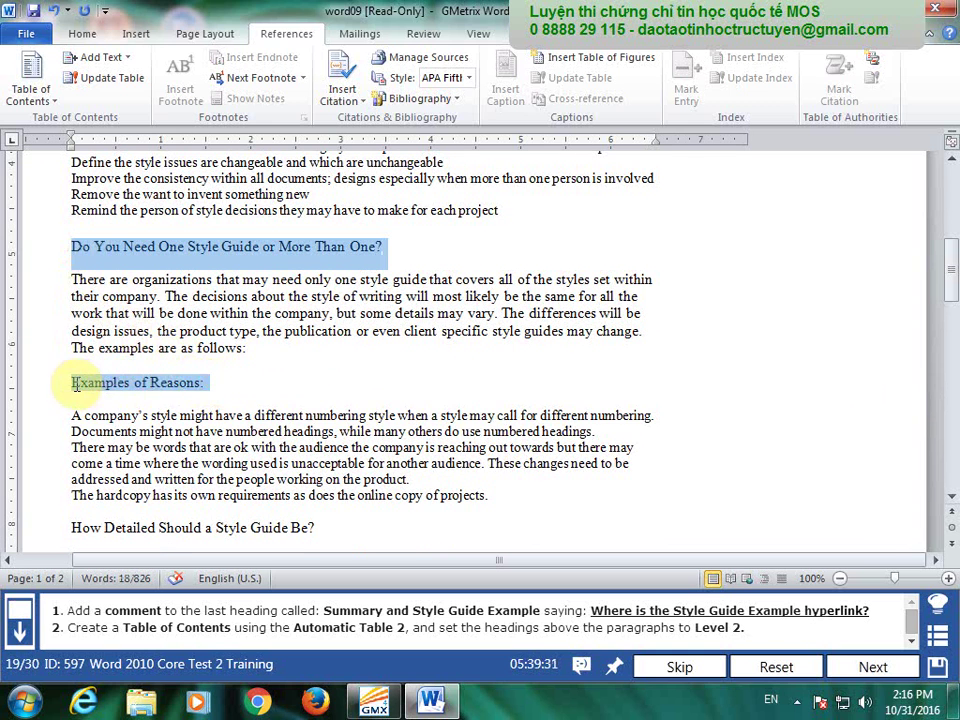
pyautogui.scroll(-2, 321, 439)
pyautogui.scroll(-1, 311, 364)
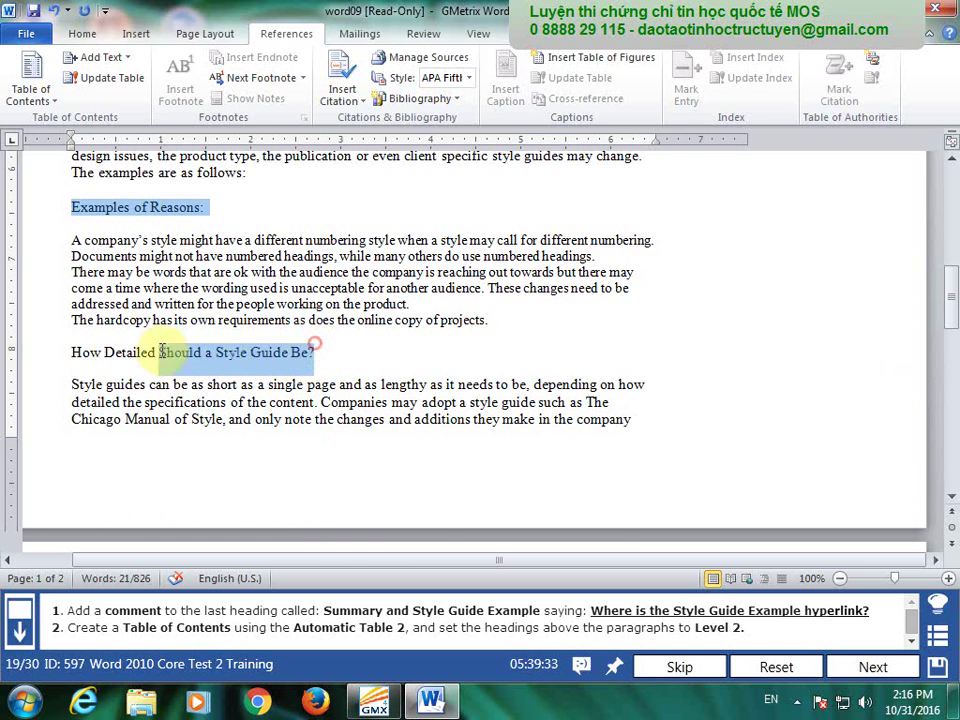
pyautogui.moveTo(316, 350); pyautogui.dragTo(71, 352)
pyautogui.scroll(-2, 268, 388)
pyautogui.scroll(-3, 284, 400)
pyautogui.scroll(-4, 290, 398)
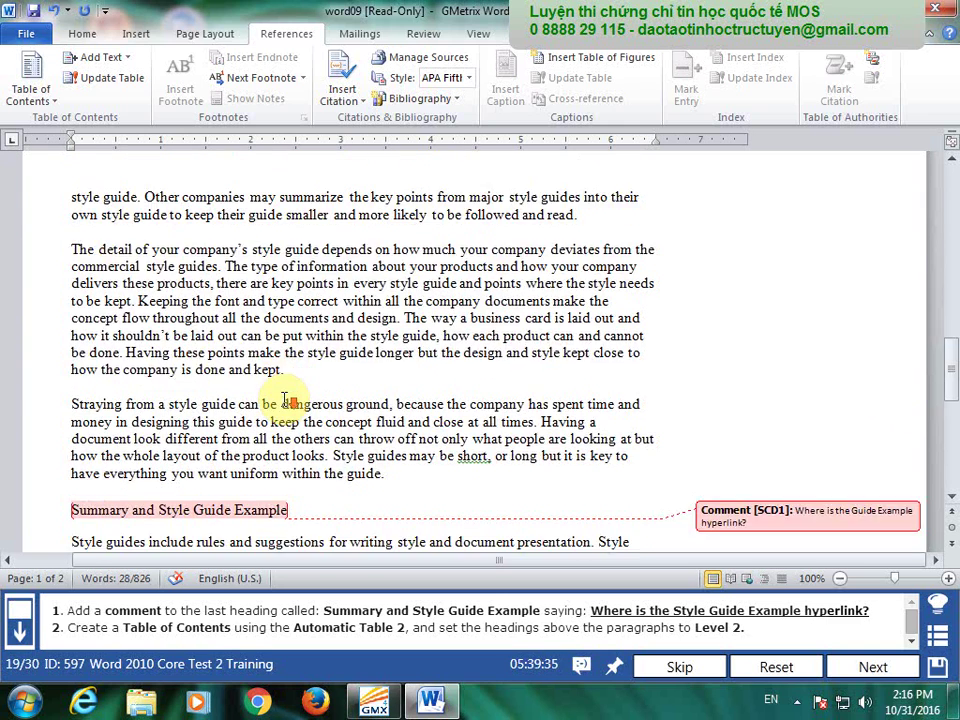
pyautogui.scroll(-2, 296, 394)
pyautogui.moveTo(289, 376); pyautogui.dragTo(71, 377)
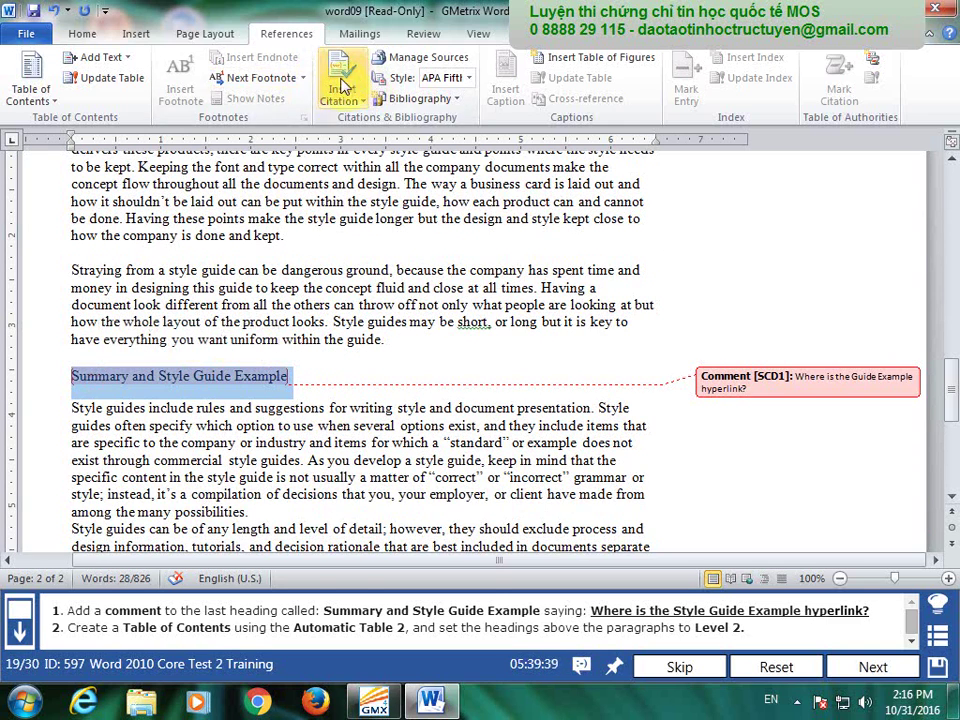
pyautogui.click(478, 33)
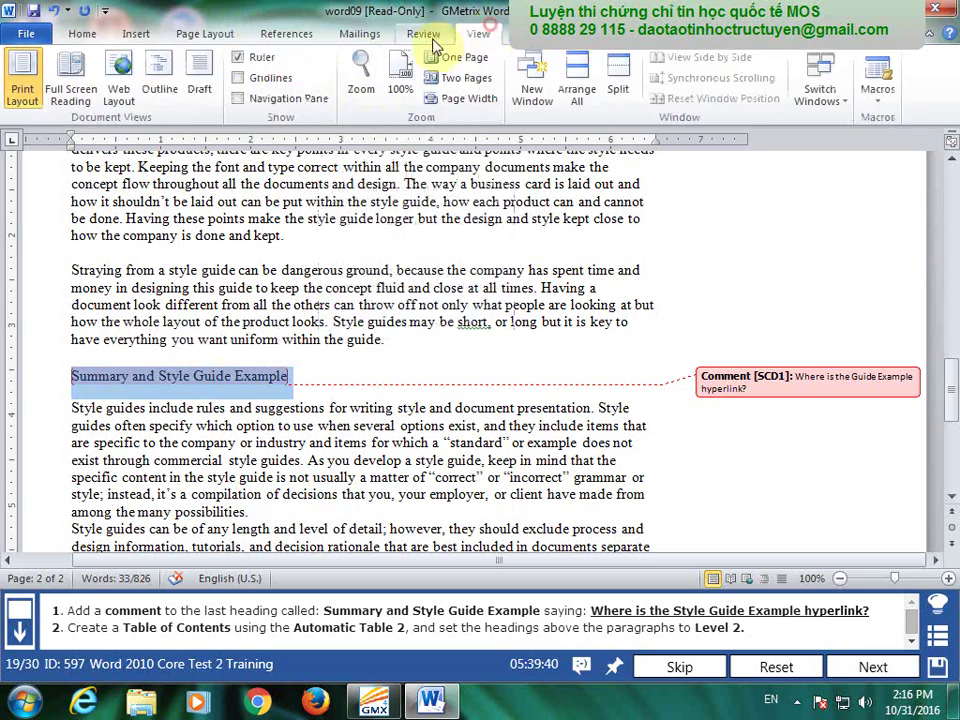
# In Outline view, set the Summary and Style Guide Example heading to Level 2.
pyautogui.click(160, 80)
pyautogui.click(130, 64)
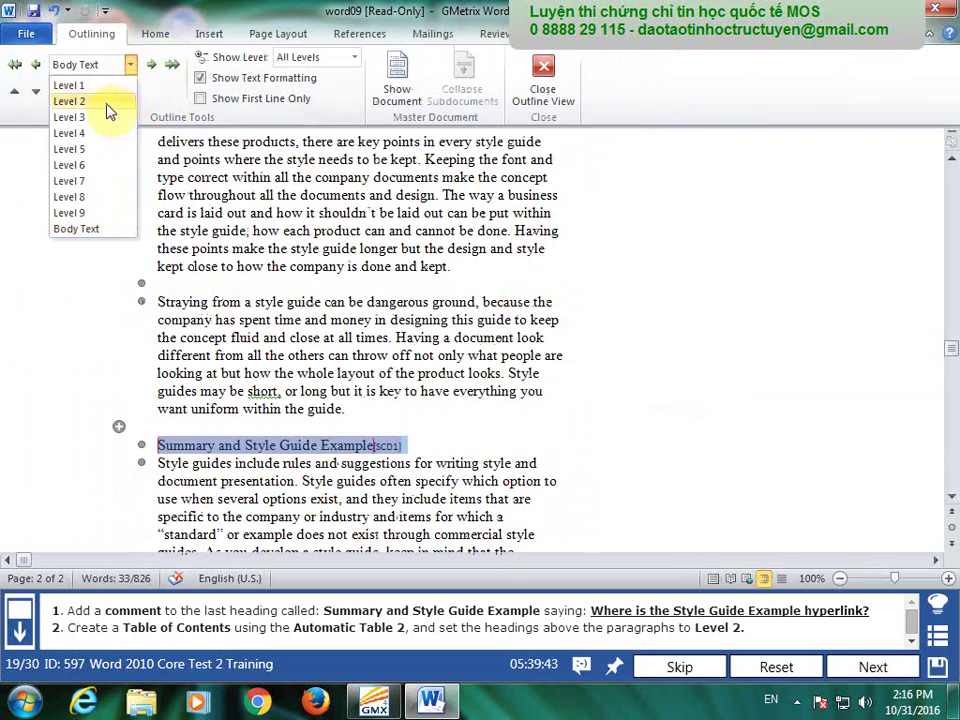
pyautogui.click(105, 102)
pyautogui.click(543, 80)
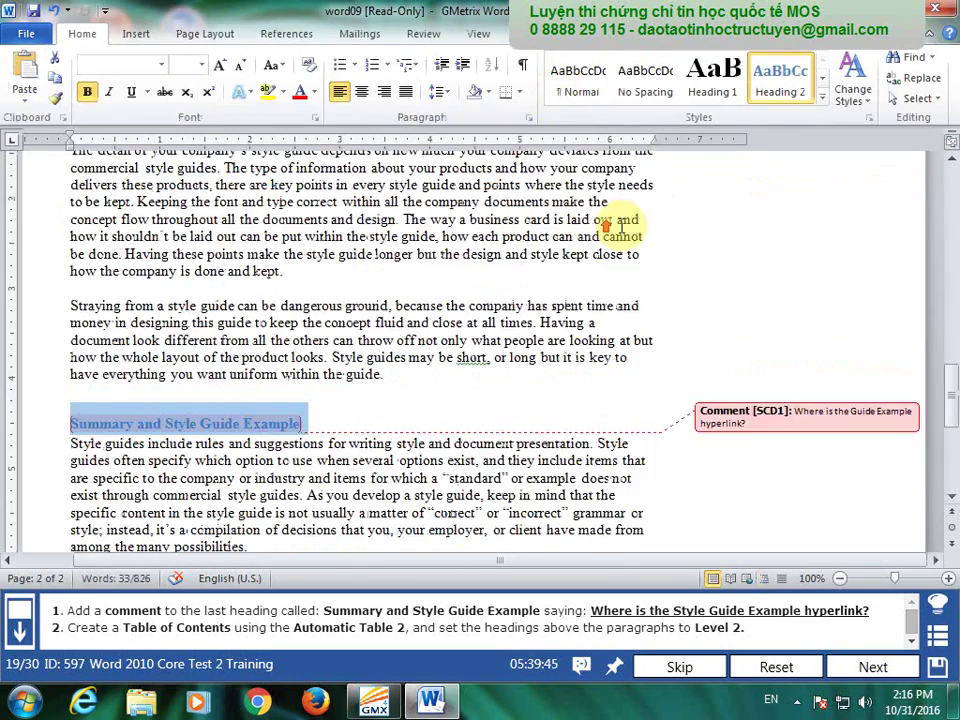
# Update the table of contents so it lists all six headings.
pyautogui.scroll(5, 630, 225)
pyautogui.scroll(5, 635, 222)
pyautogui.scroll(5, 640, 222)
pyautogui.scroll(10, 645, 224)
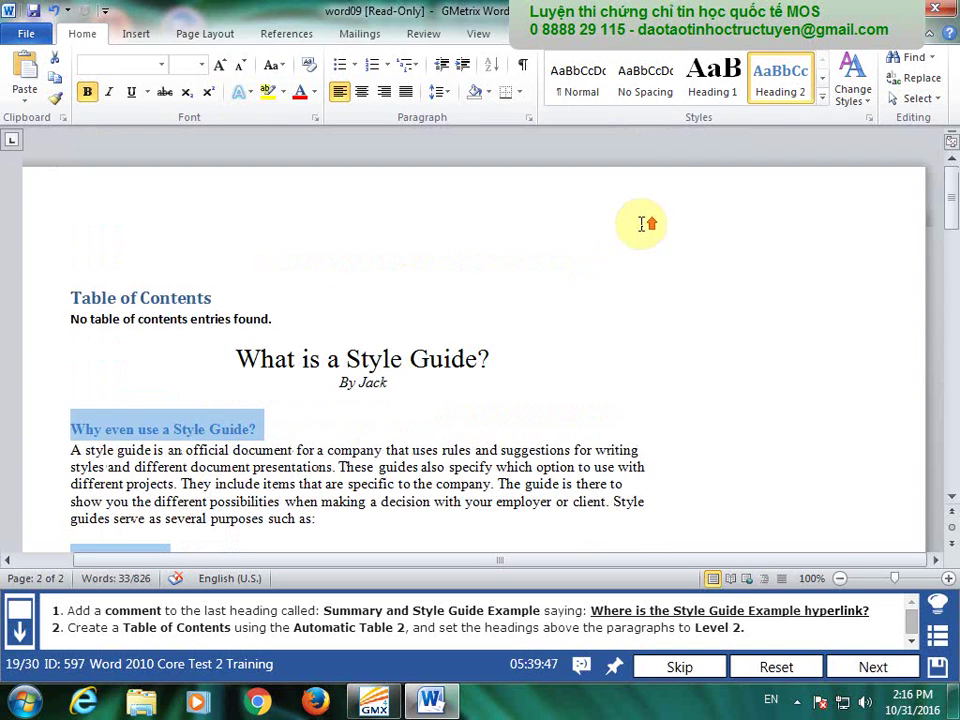
pyautogui.click(212, 302)
pyautogui.click(175, 248)
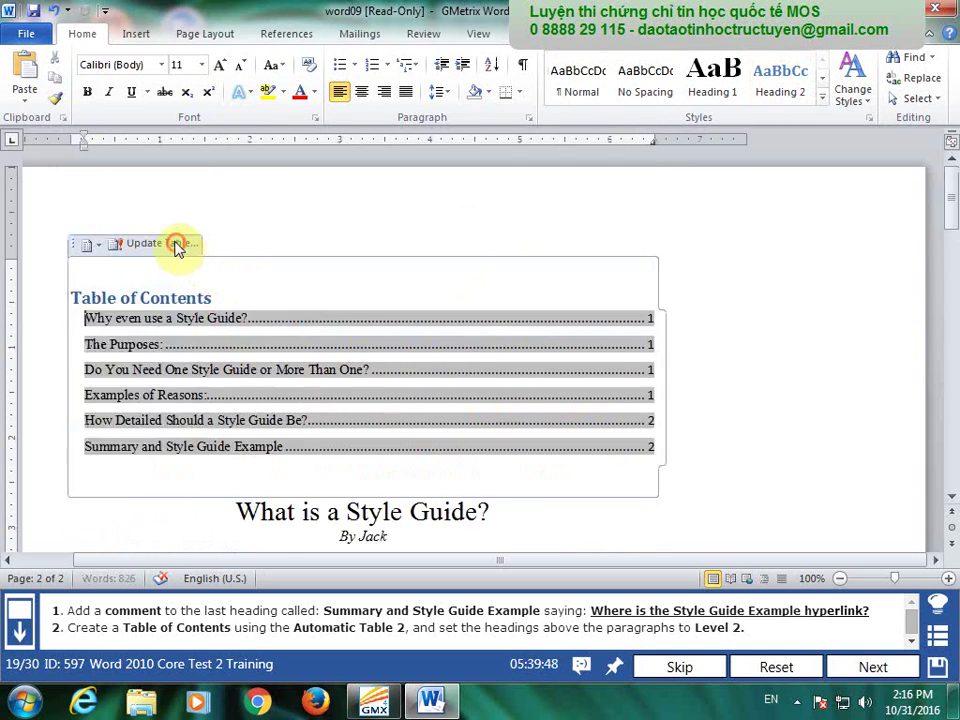
# Submit the table-of-contents task, review the 1/2 feedback, and load question 20's letter.
pyautogui.click(900, 668)
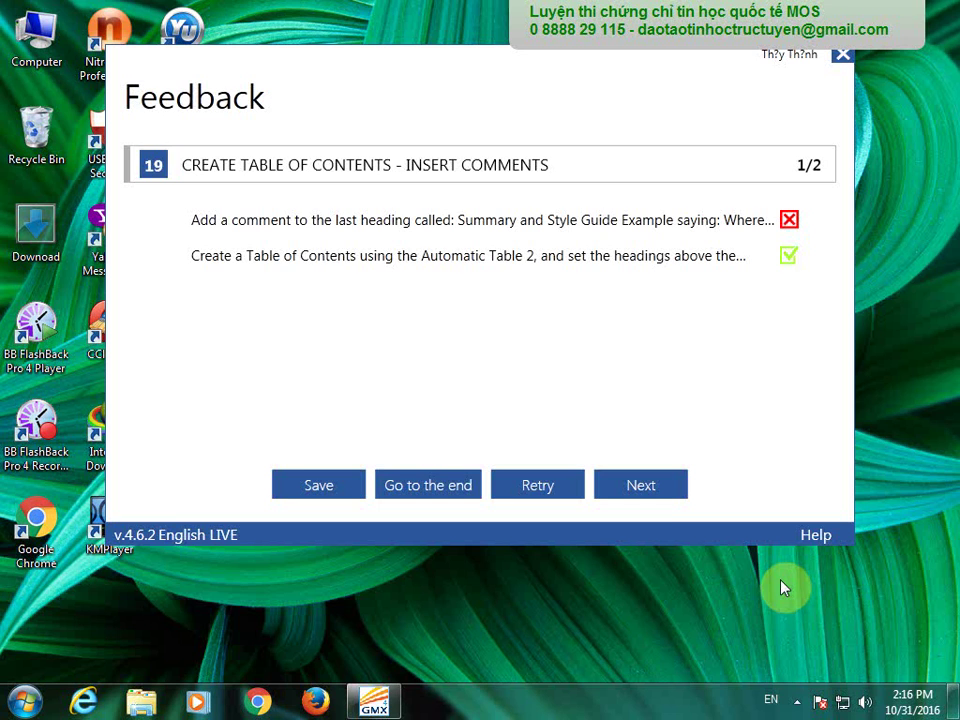
pyautogui.click(638, 497)
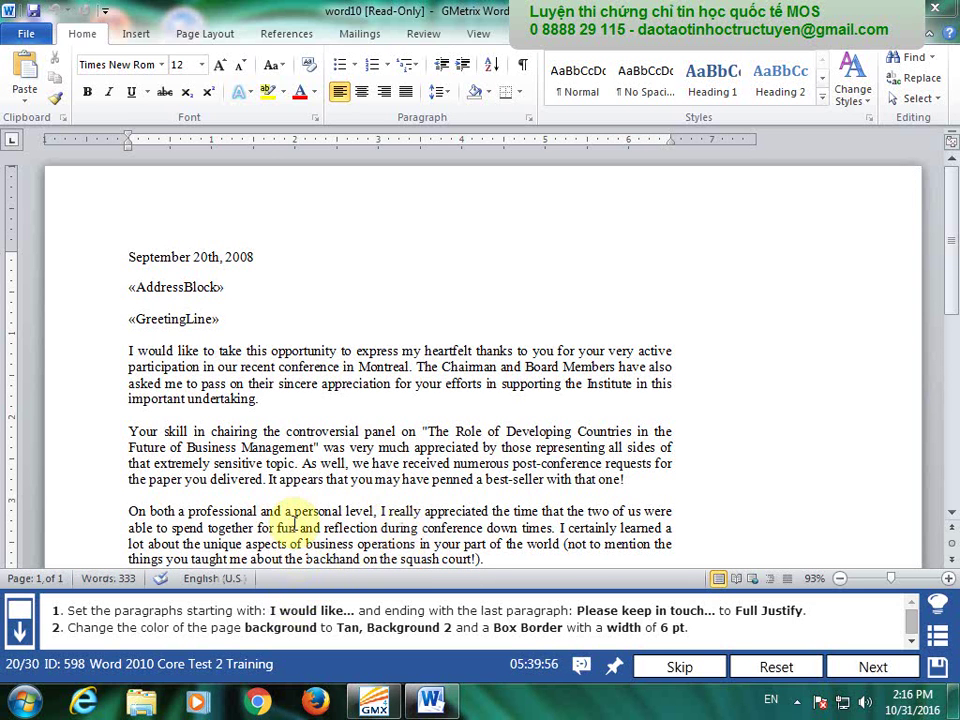
# Apply Justify alignment to the paragraphs from 'I would like' through 'Please keep in touch'.
pyautogui.click(403, 513)
pyautogui.scroll(-3, 403, 513)
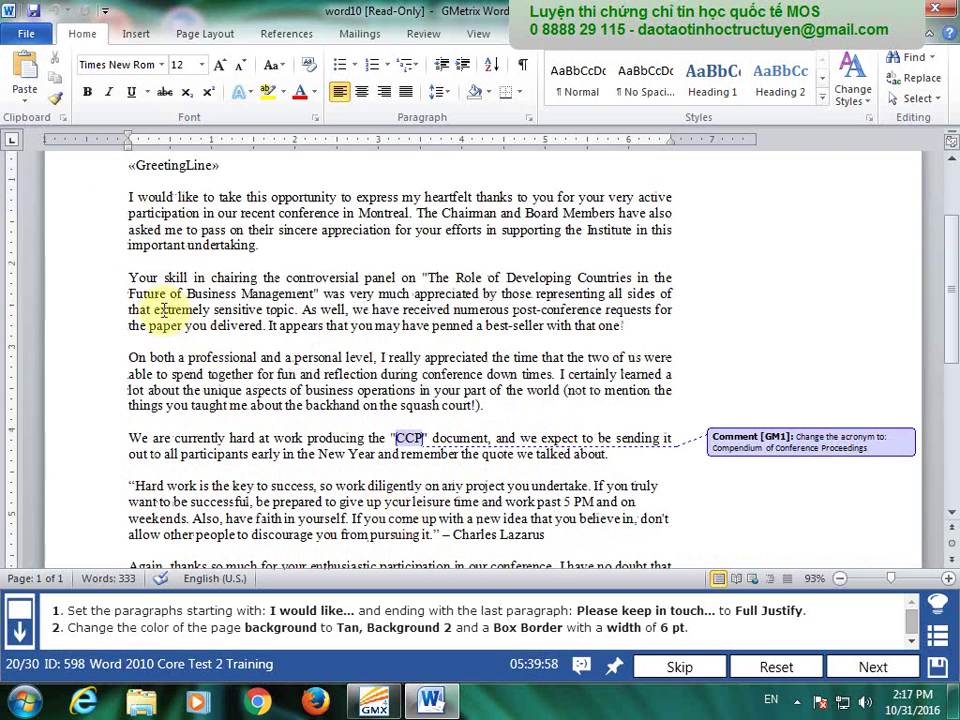
pyautogui.moveTo(128, 197)
pyautogui.mouseDown()
pyautogui.moveTo(197, 248)
pyautogui.moveTo(438, 614)
pyautogui.mouseUp()
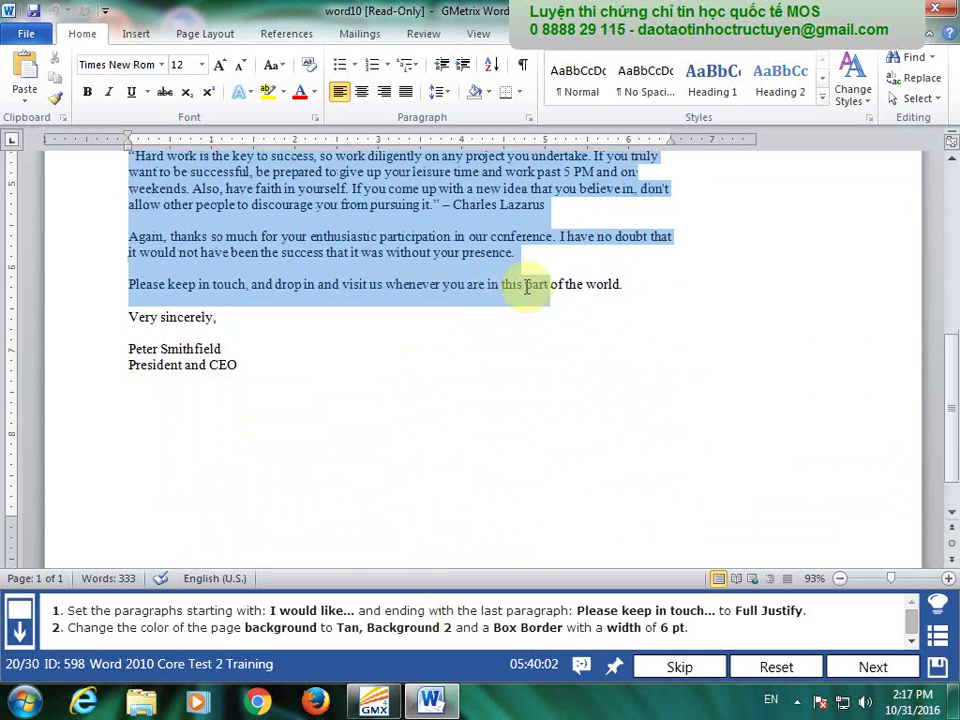
pyautogui.moveTo(438, 614); pyautogui.dragTo(639, 280)
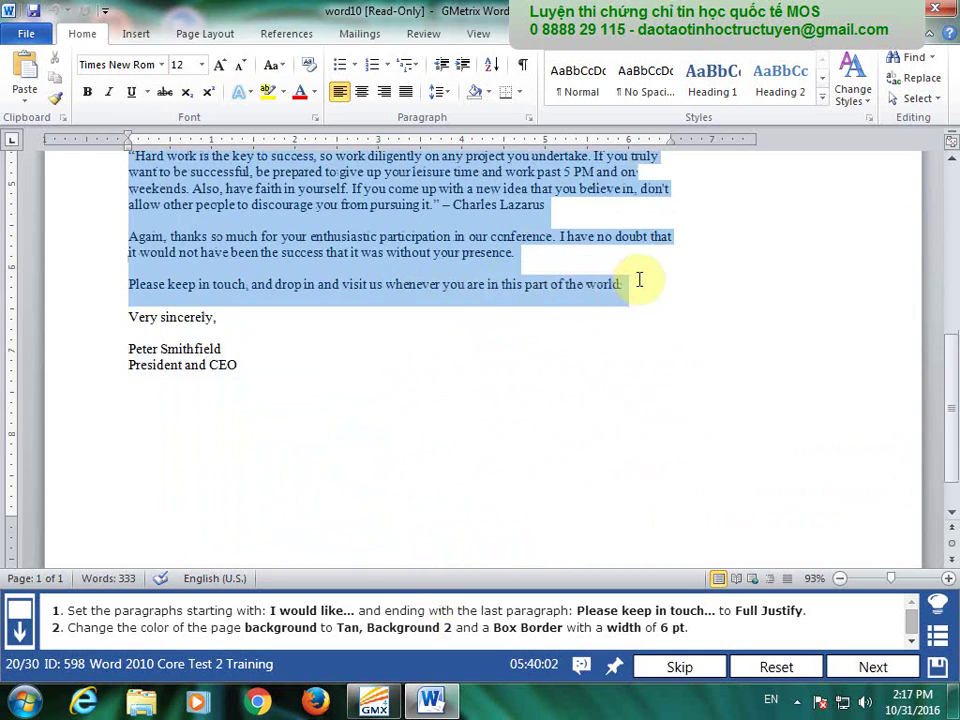
pyautogui.click(408, 92)
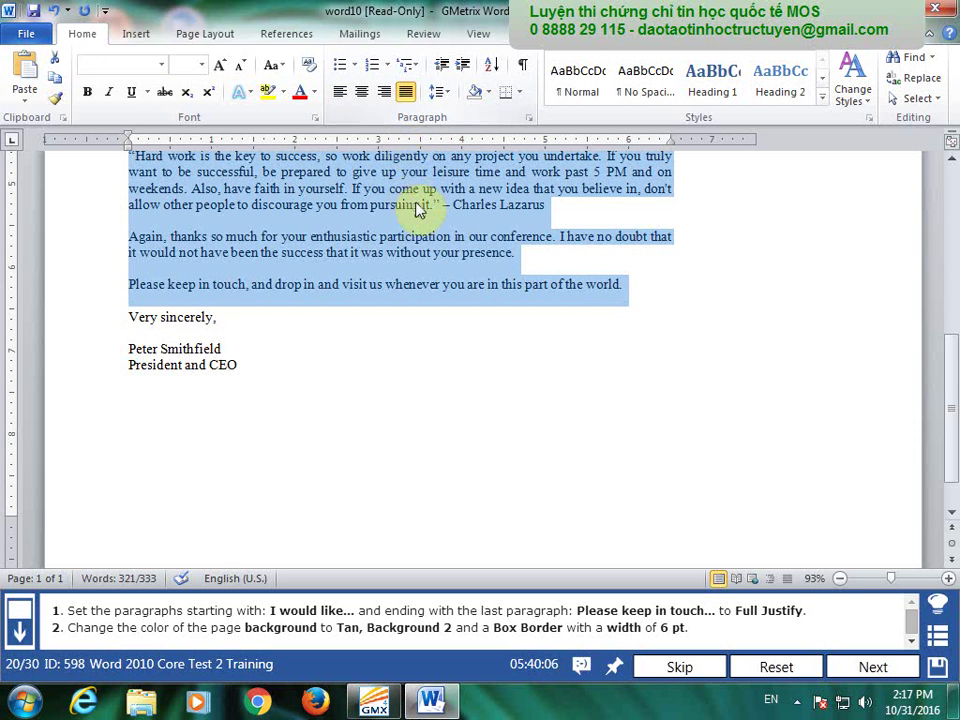
pyautogui.click(499, 318)
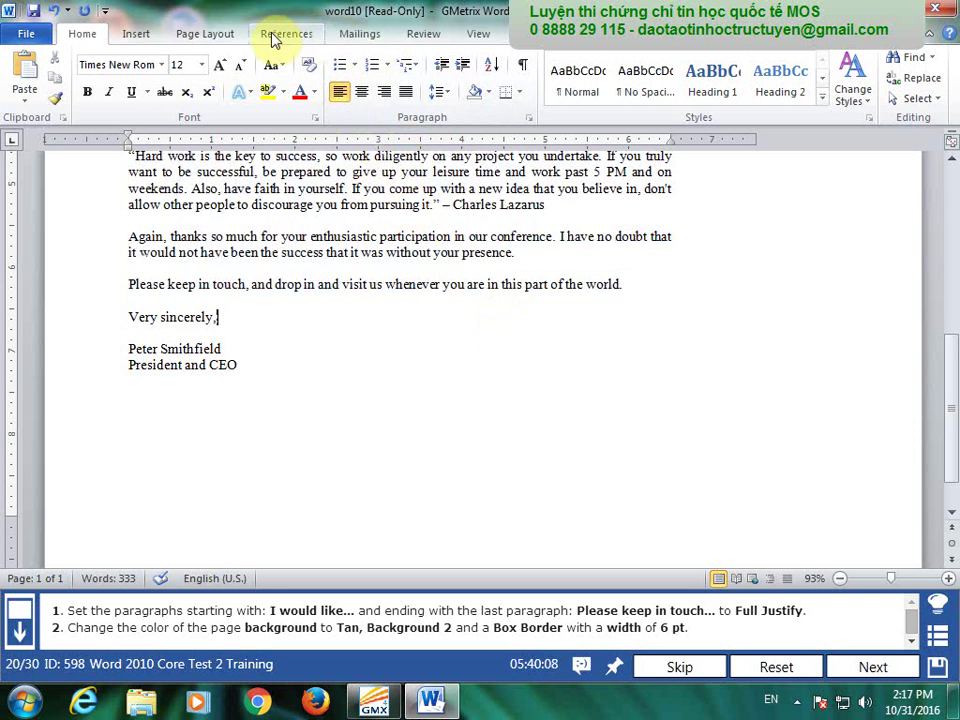
# Set the page color to Tan, Background 2.
pyautogui.click(195, 33)
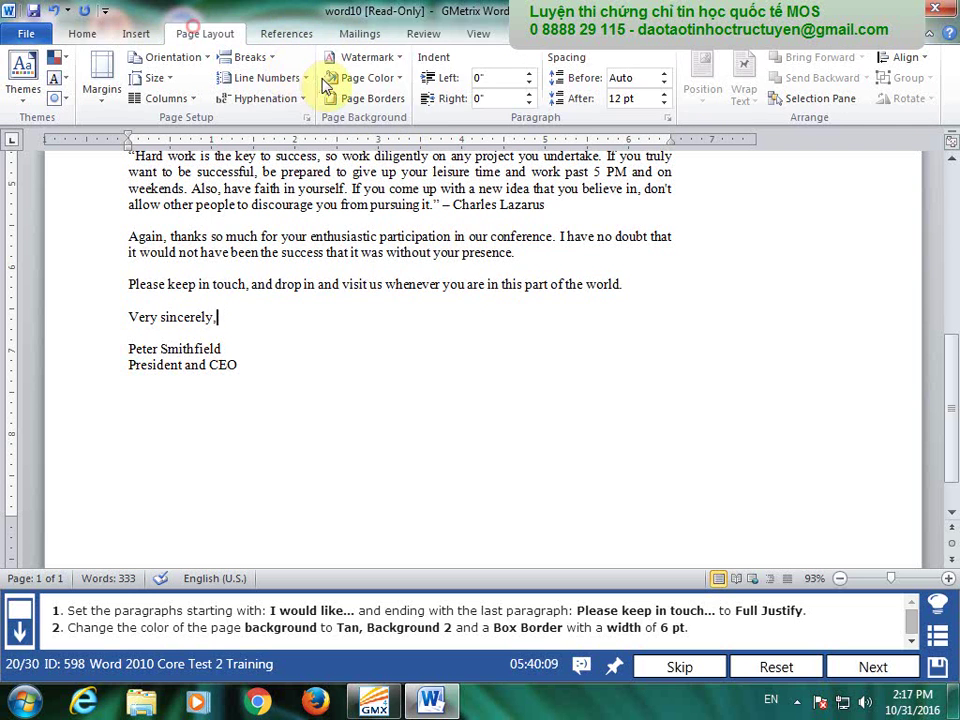
pyautogui.click(405, 79)
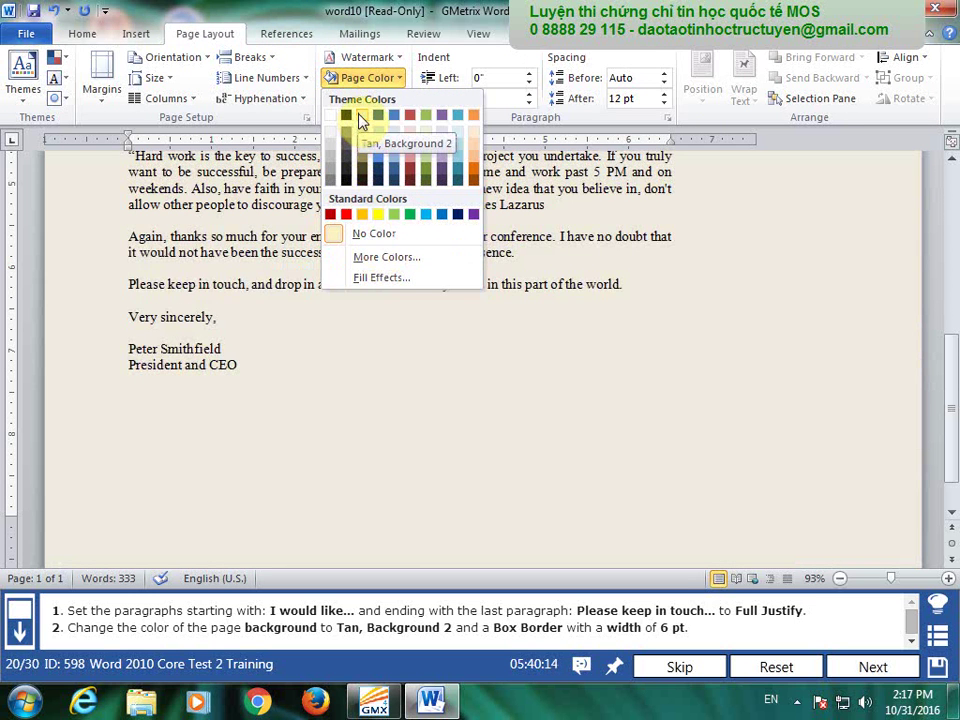
pyautogui.click(359, 116)
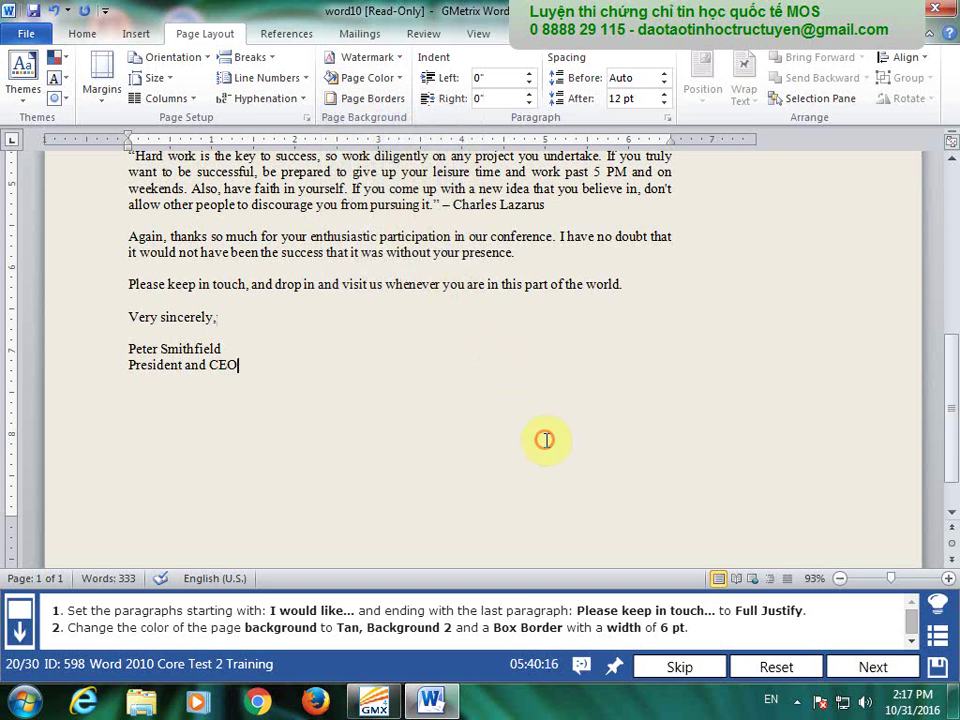
# Add a 6 pt Box page border and submit the task.
pyautogui.click(390, 98)
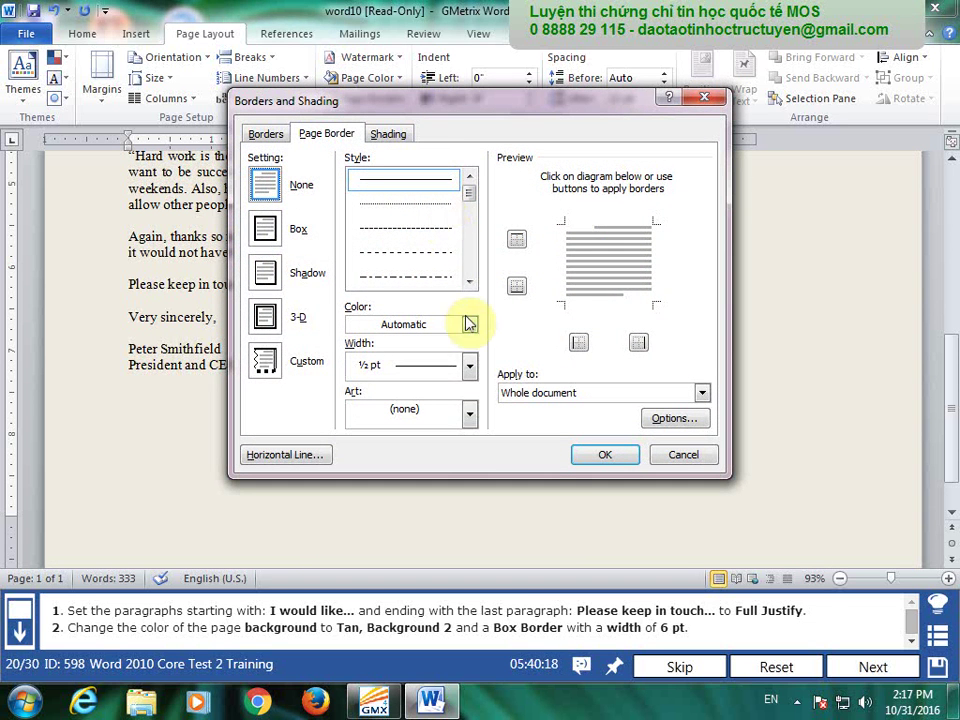
pyautogui.click(264, 229)
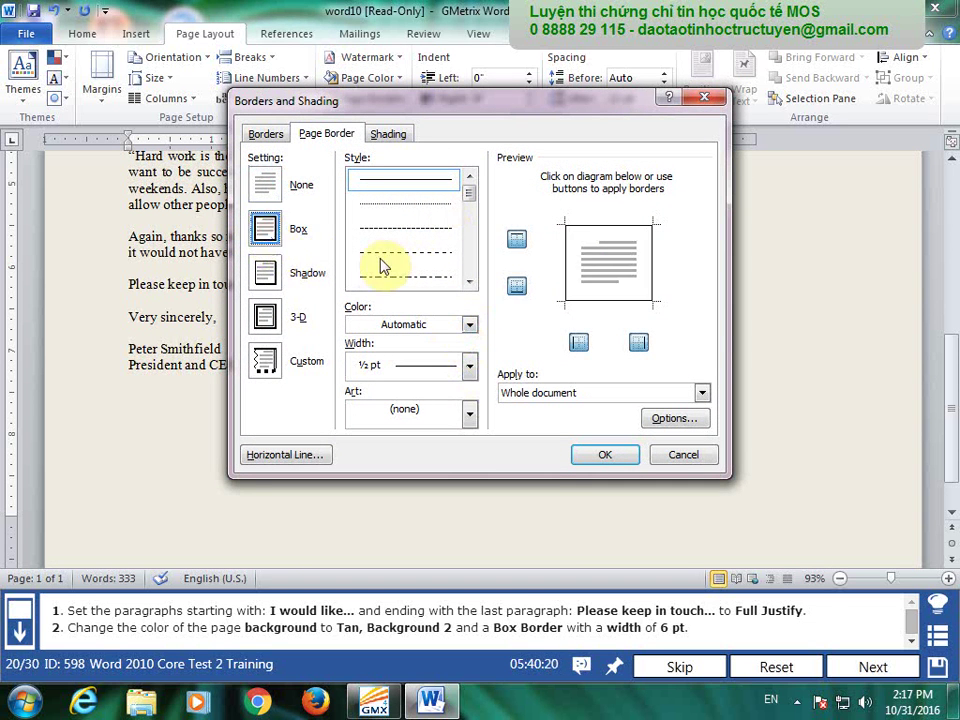
pyautogui.click(469, 365)
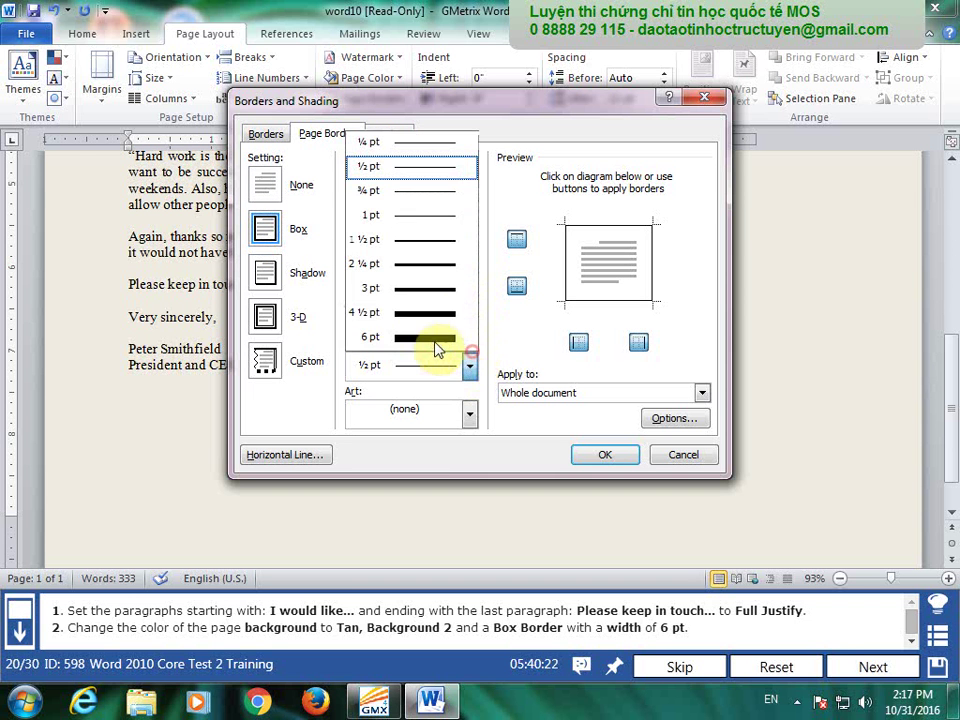
pyautogui.click(437, 340)
pyautogui.click(626, 452)
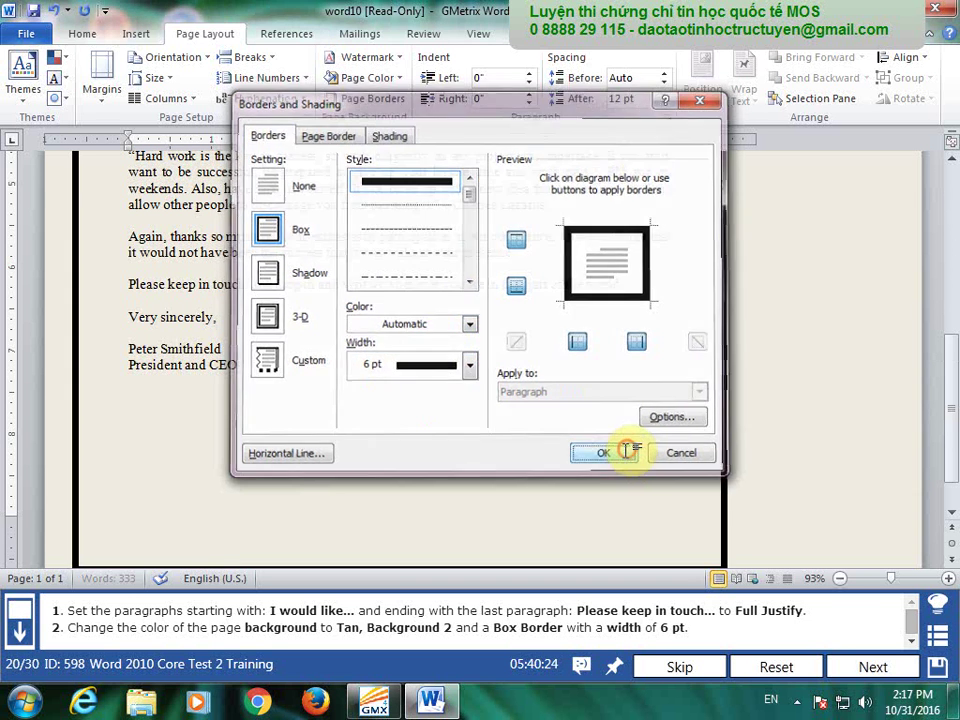
pyautogui.click(868, 668)
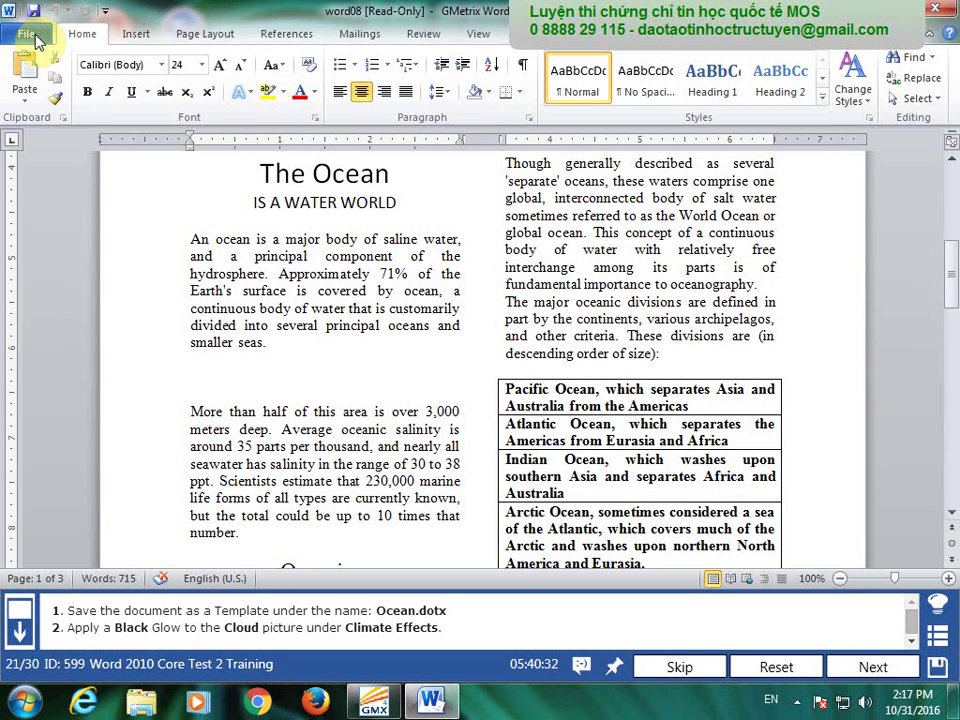
# Save the document as a Word Template named Ocean in the GMetrixTemplates folder.
pyautogui.press('F12')
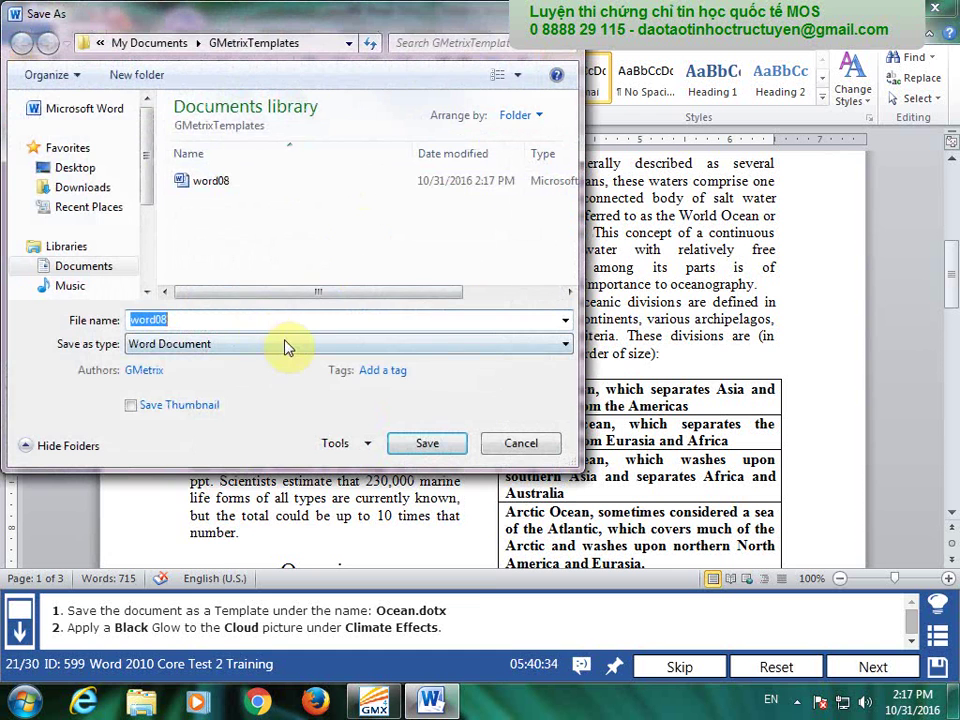
pyautogui.click(285, 345)
pyautogui.click(212, 402)
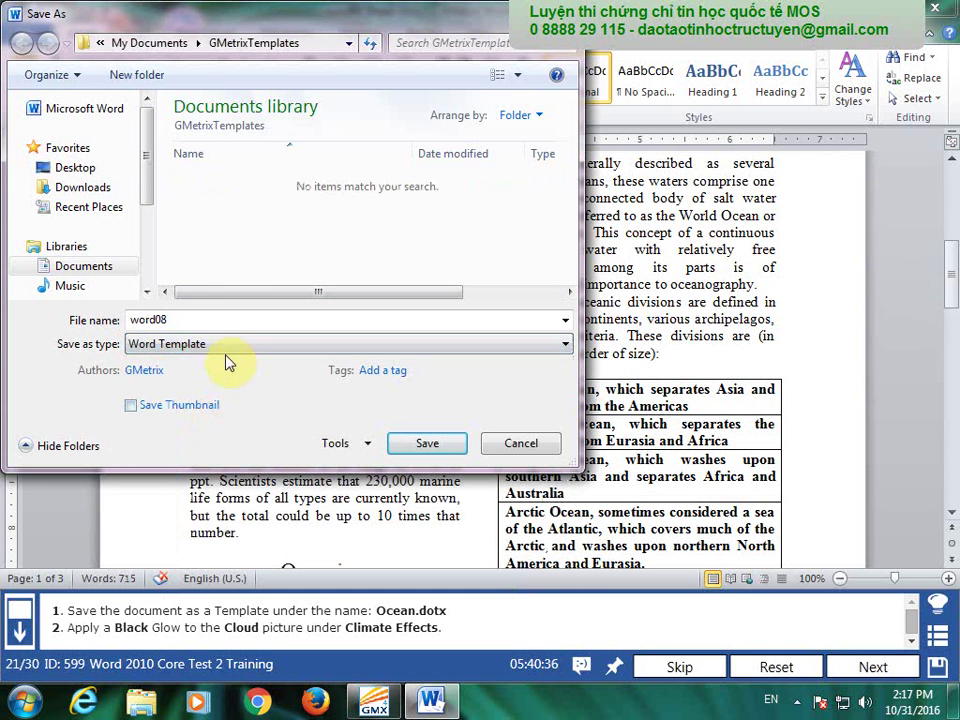
pyautogui.moveTo(209, 319); pyautogui.dragTo(45, 336)
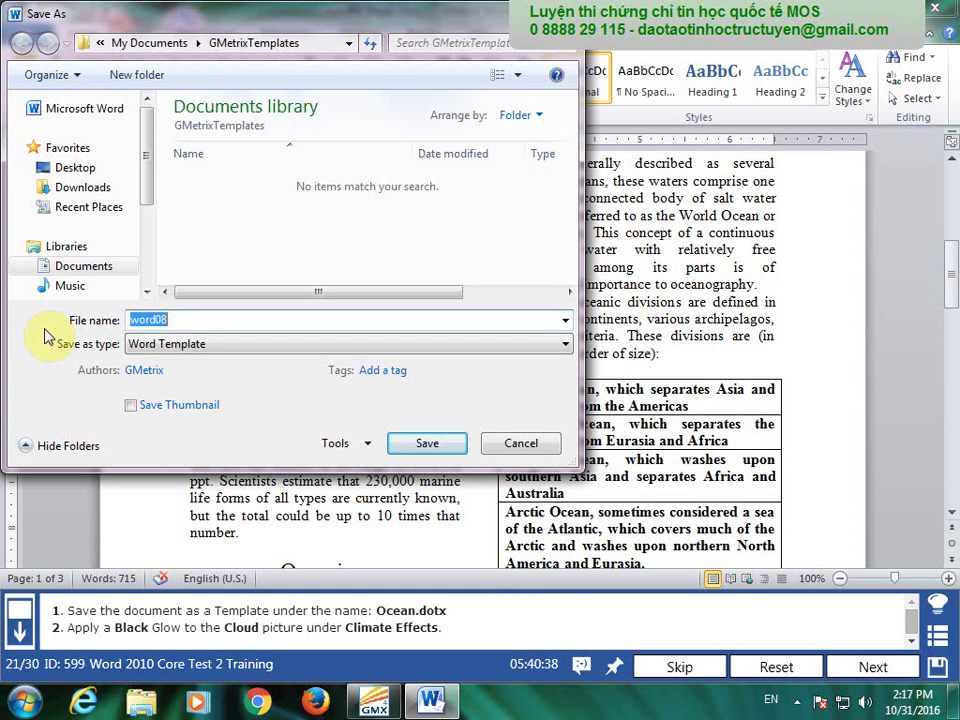
pyautogui.write('Occe')
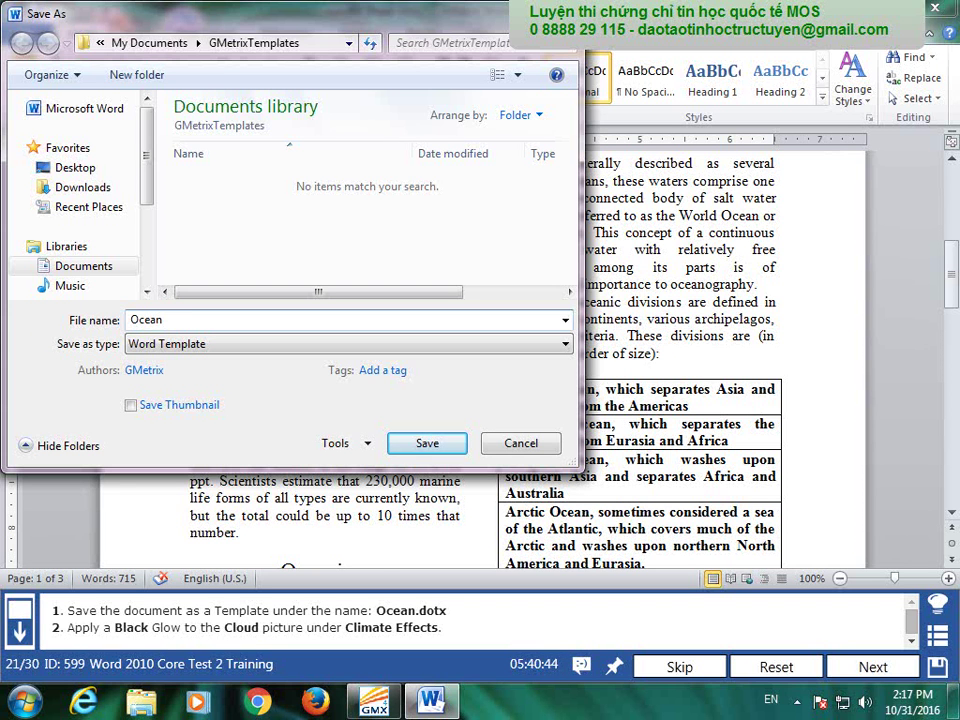
pyautogui.click(427, 443)
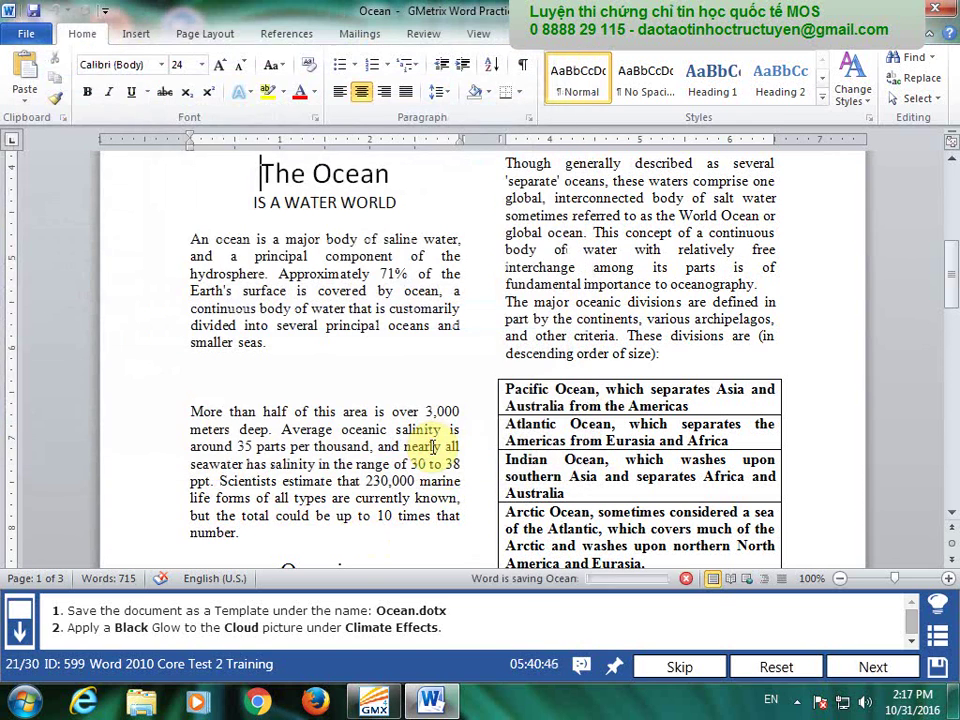
# Give the Climate Effects cloud picture a black Glow effect, then submit and load question 22.
pyautogui.scroll(-2, 784, 454)
pyautogui.scroll(-4, 825, 470)
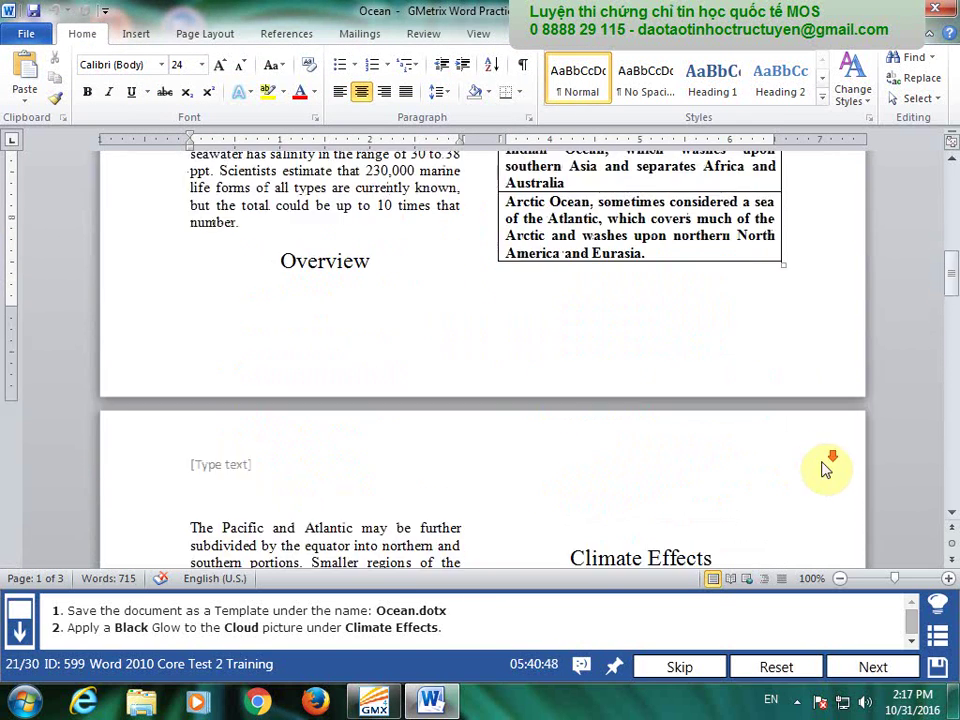
pyautogui.scroll(-4, 800, 466)
pyautogui.click(671, 411)
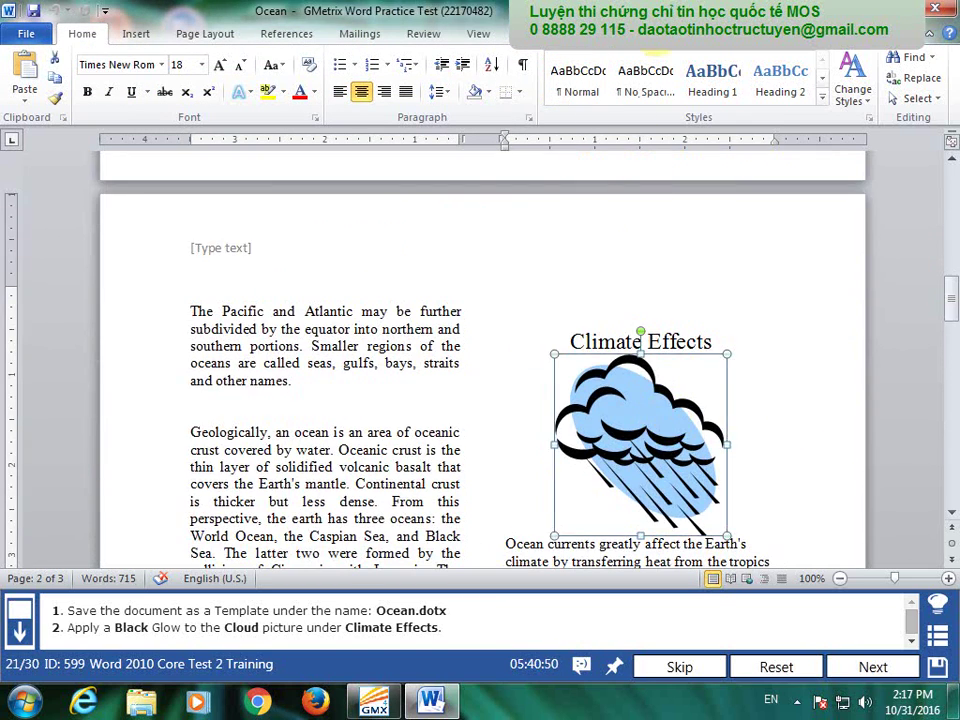
pyautogui.click(527, 33)
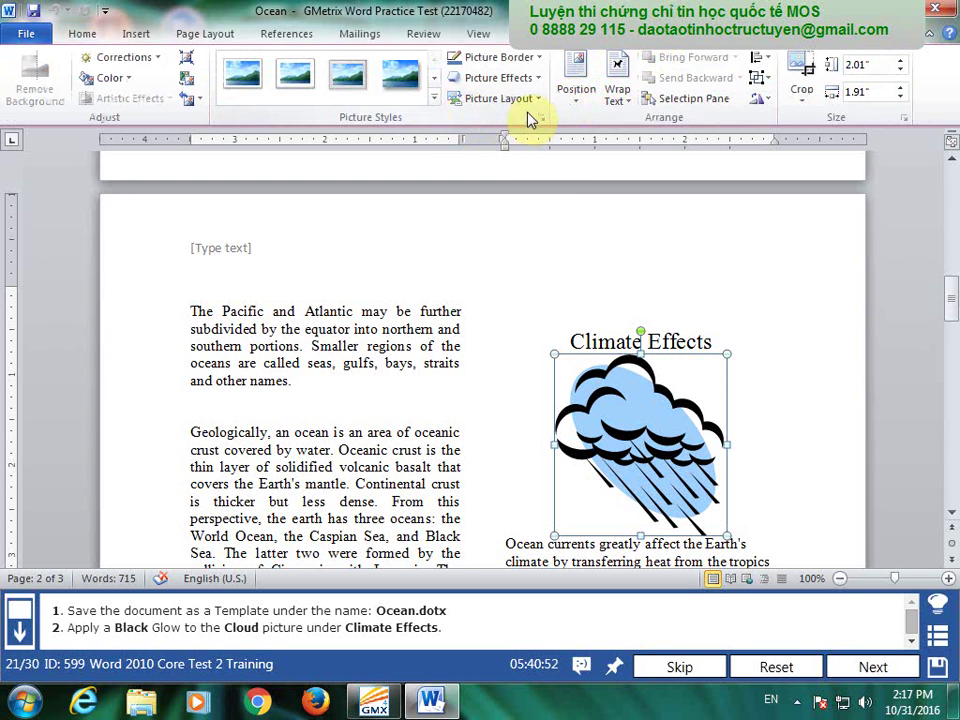
pyautogui.click(538, 77)
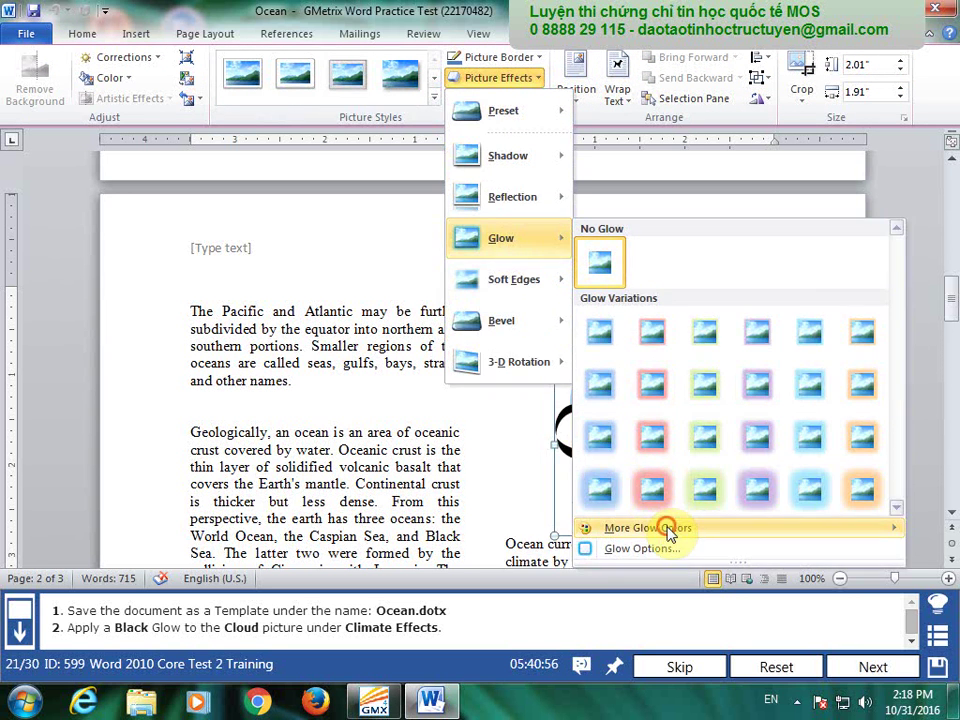
pyautogui.moveTo(646, 528)
pyautogui.click(435, 453)
pyautogui.click(782, 386)
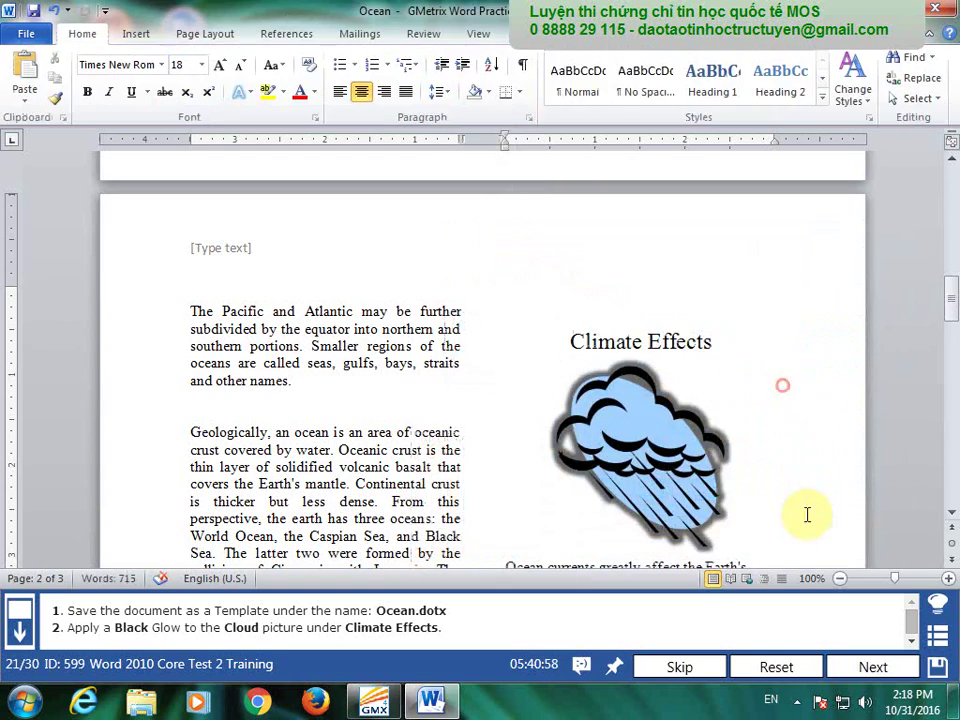
pyautogui.click(880, 665)
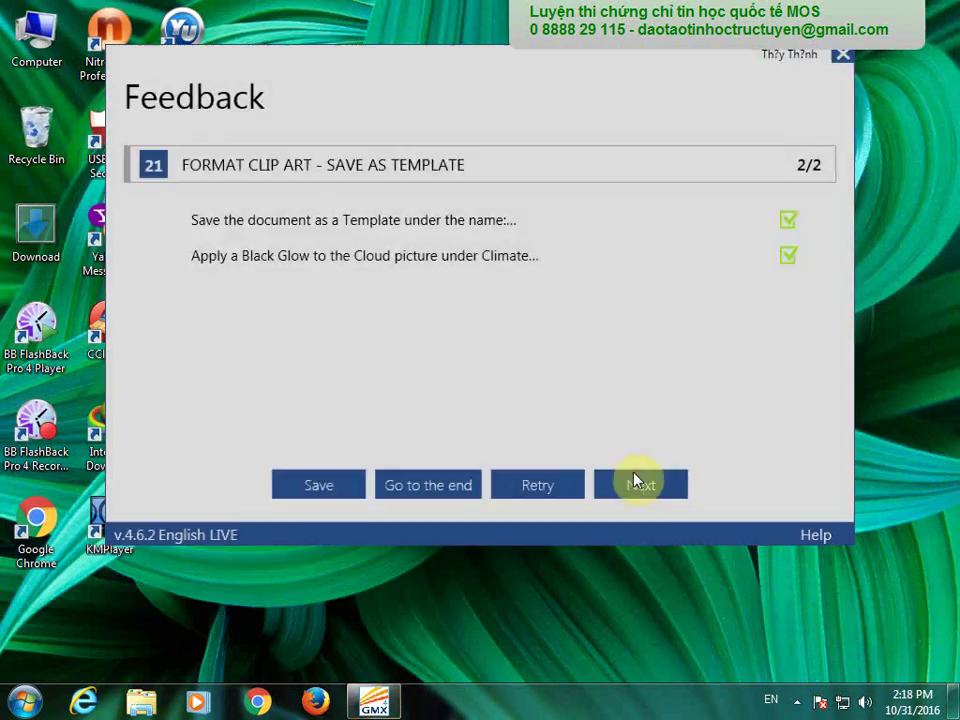
pyautogui.click(637, 481)
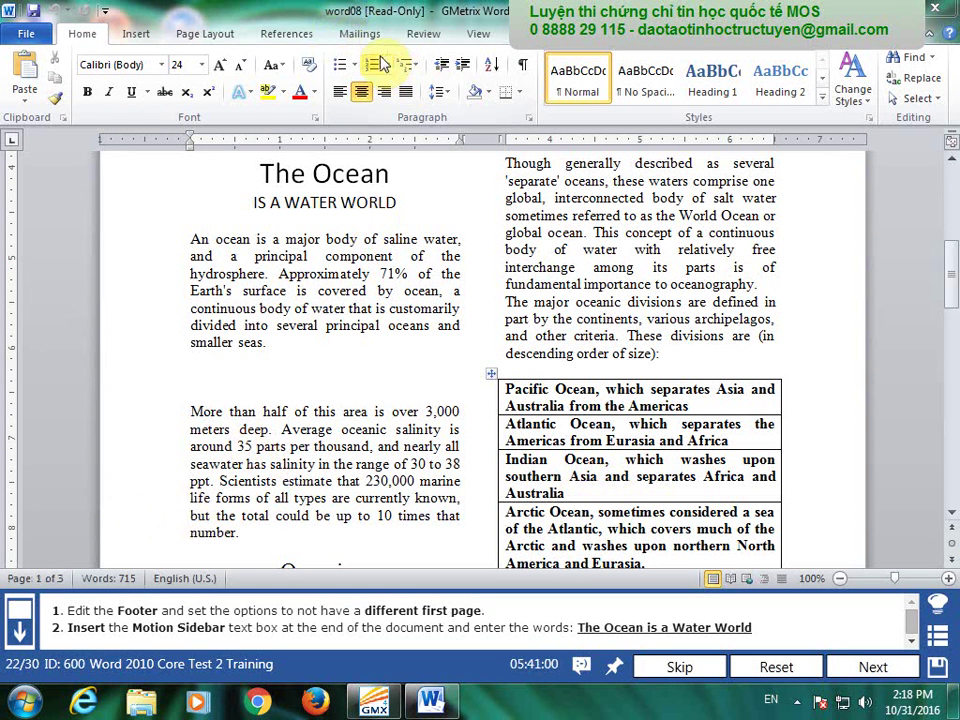
# Turn off Different First Page in the footer so page 1 shows 'The Ocean' footer.
pyautogui.click(137, 33)
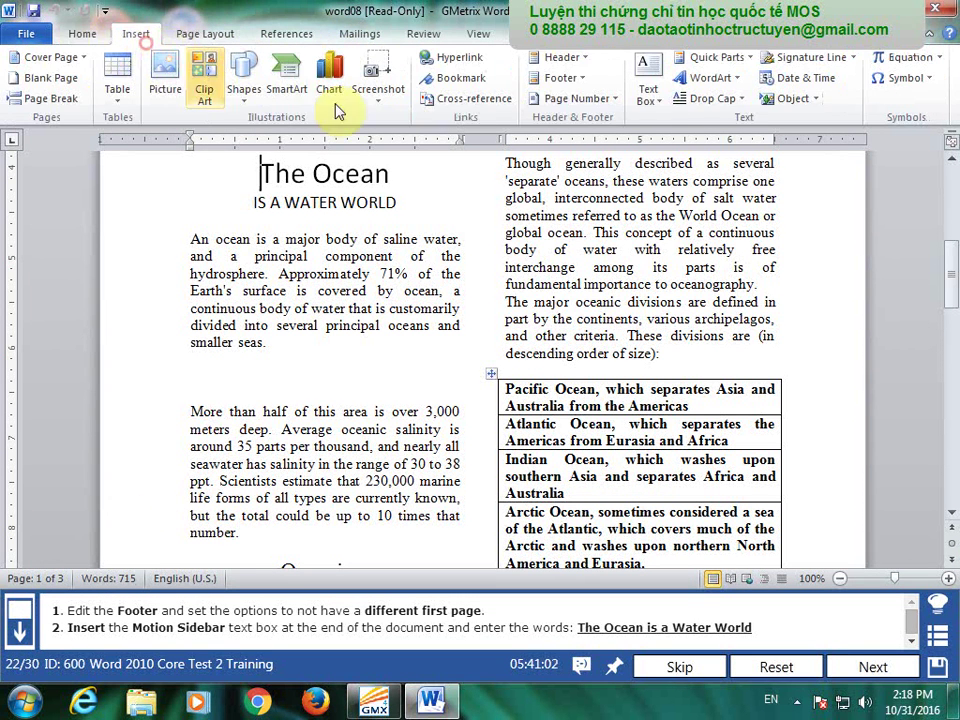
pyautogui.click(565, 77)
pyautogui.click(593, 521)
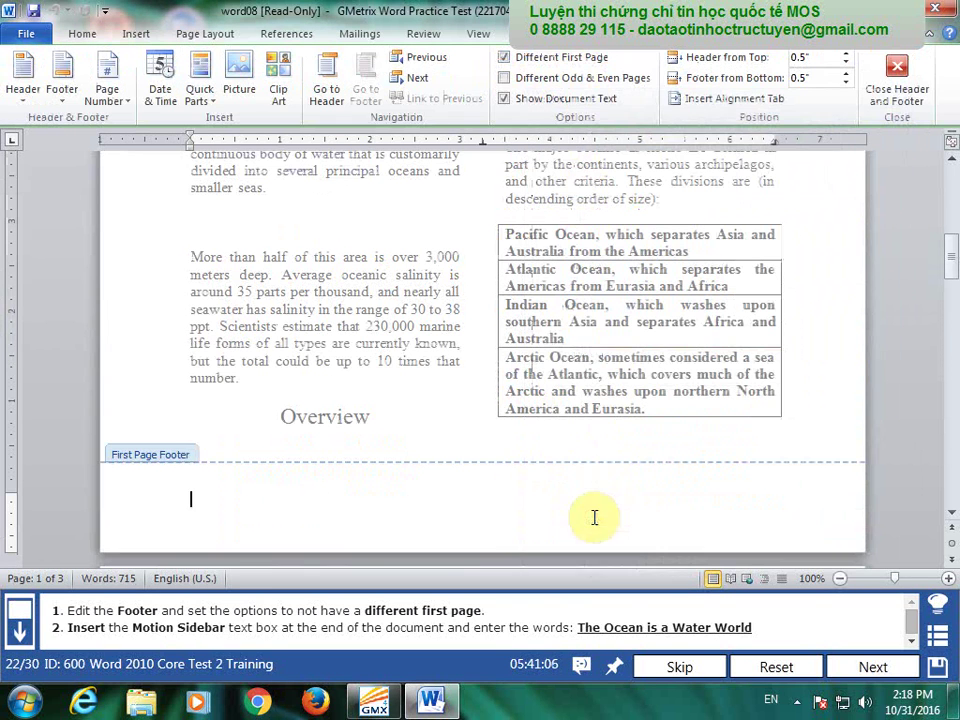
pyautogui.click(504, 58)
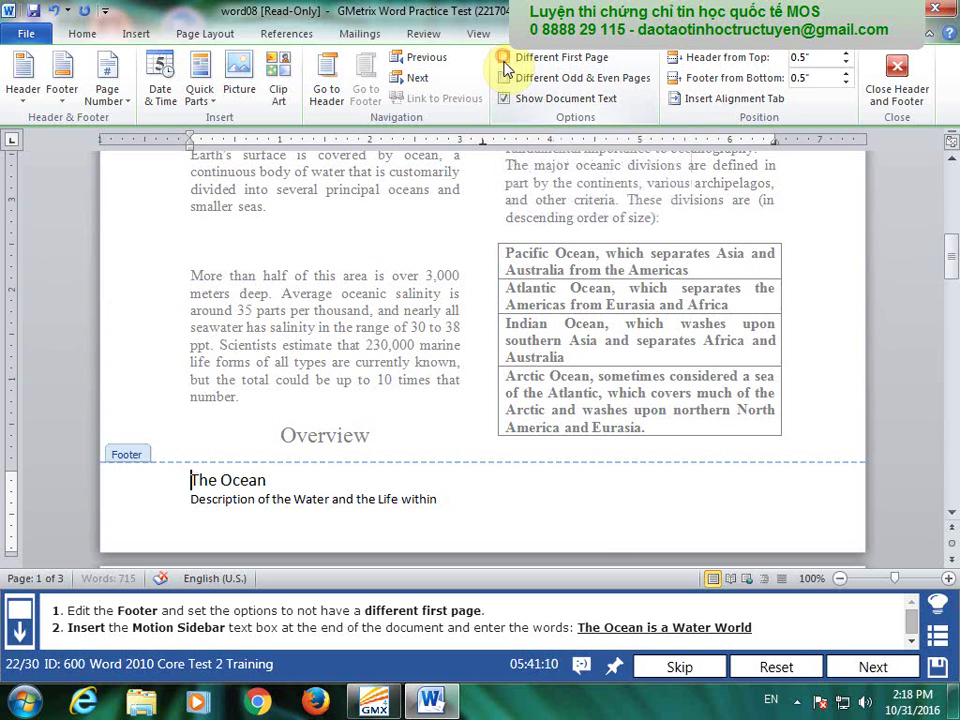
pyautogui.doubleClick(448, 380)
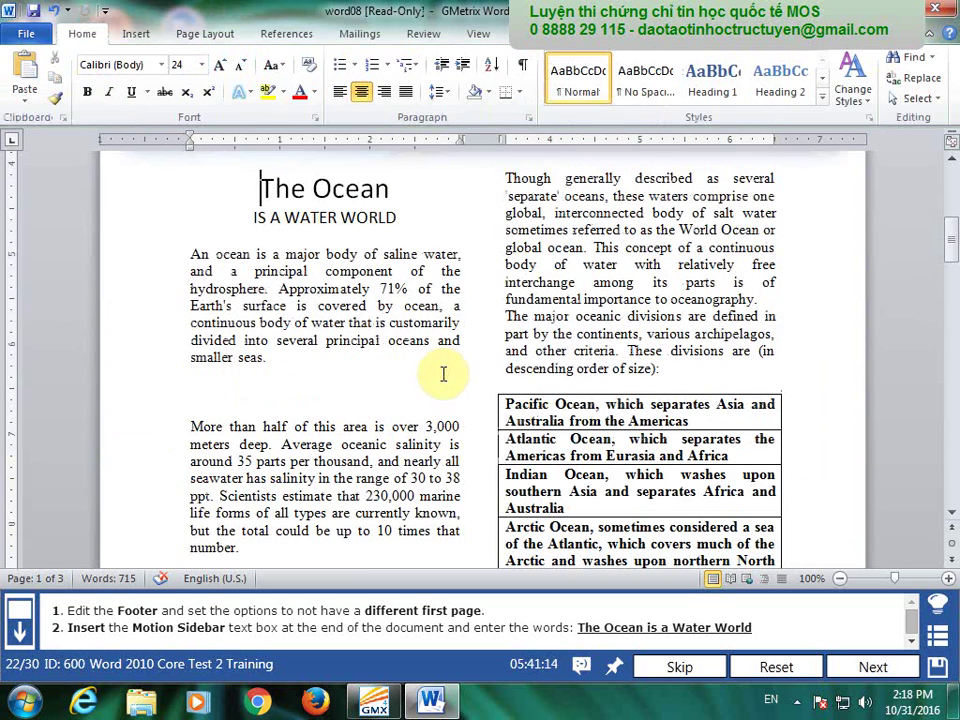
pyautogui.scroll(-1, 440, 373)
pyautogui.scroll(-5, 440, 373)
pyautogui.scroll(-5, 440, 373)
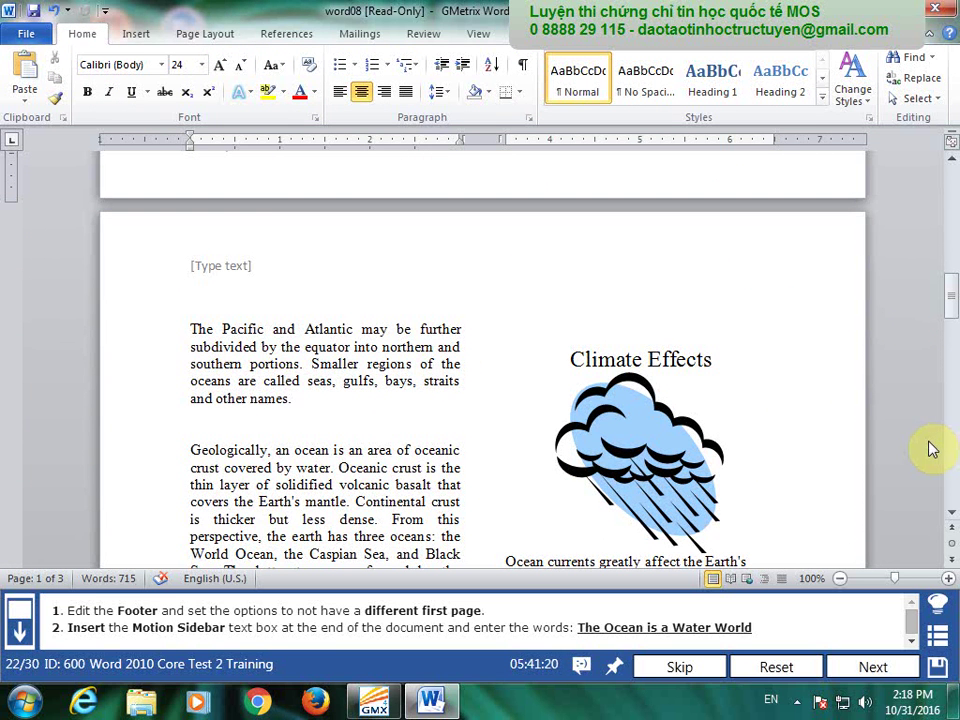
# Insert the built-in Motion Sidebar text box after the last line of the document.
pyautogui.hotkey('ctrl', 'End')
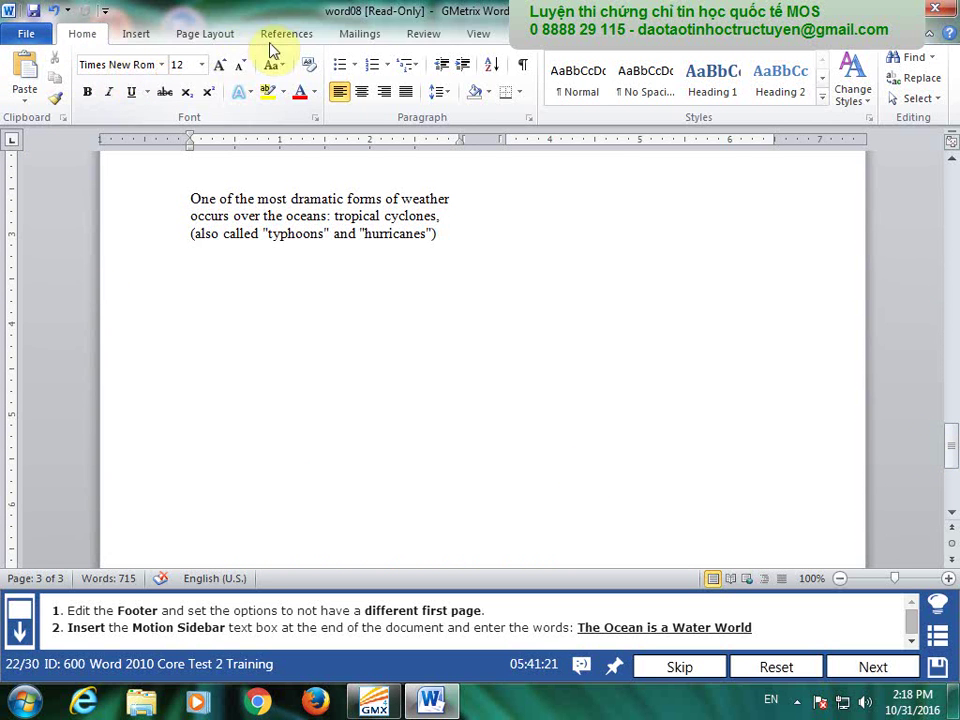
pyautogui.click(135, 33)
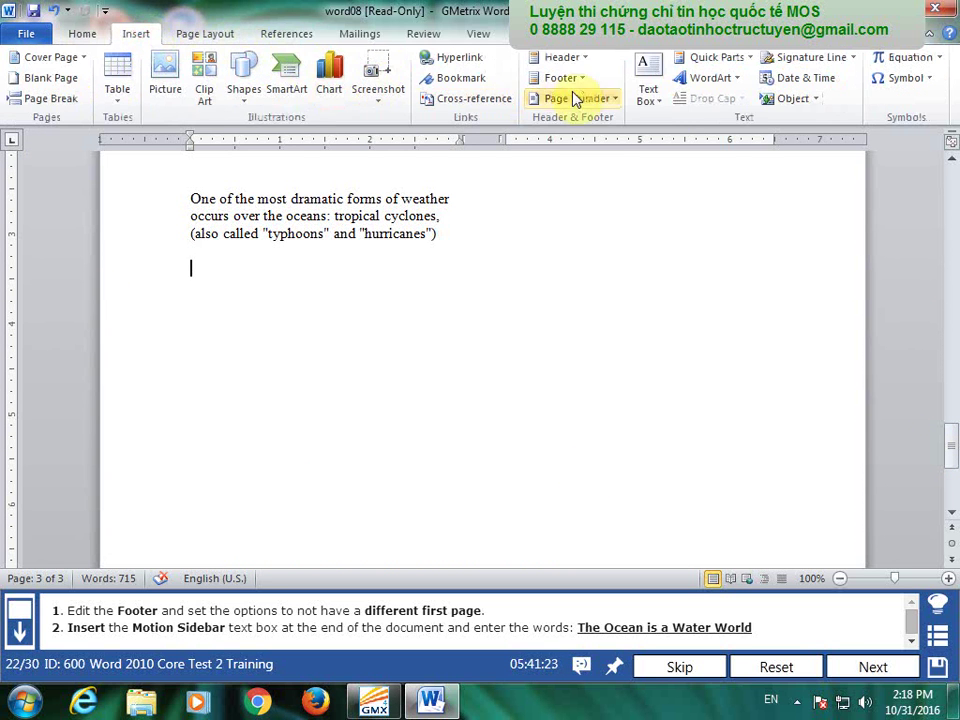
pyautogui.click(660, 108)
pyautogui.scroll(-5, 866, 399)
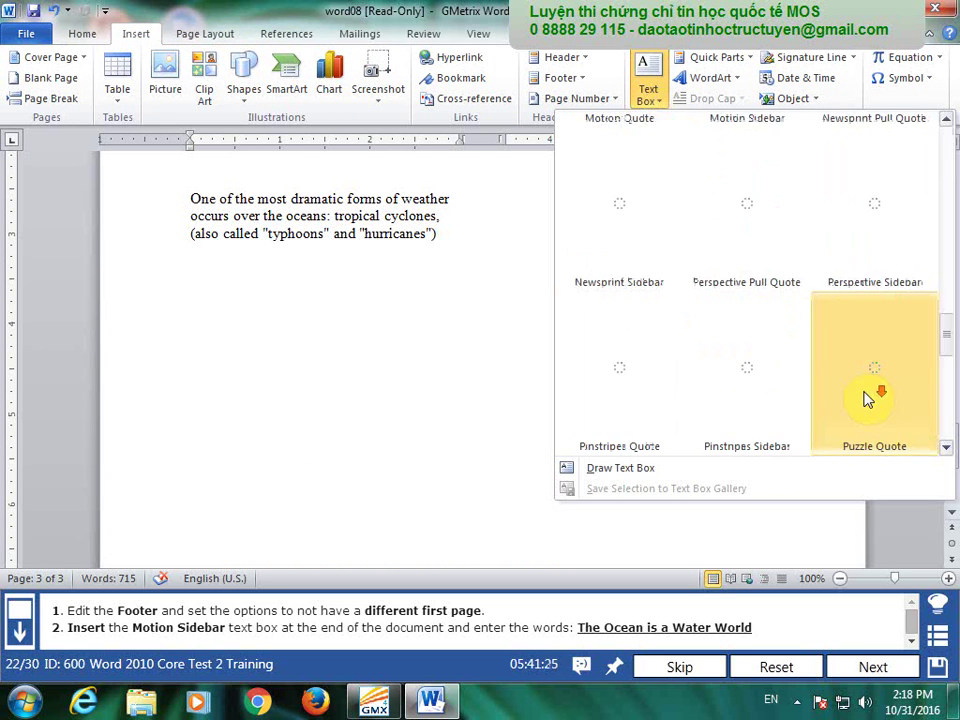
pyautogui.scroll(-5, 866, 399)
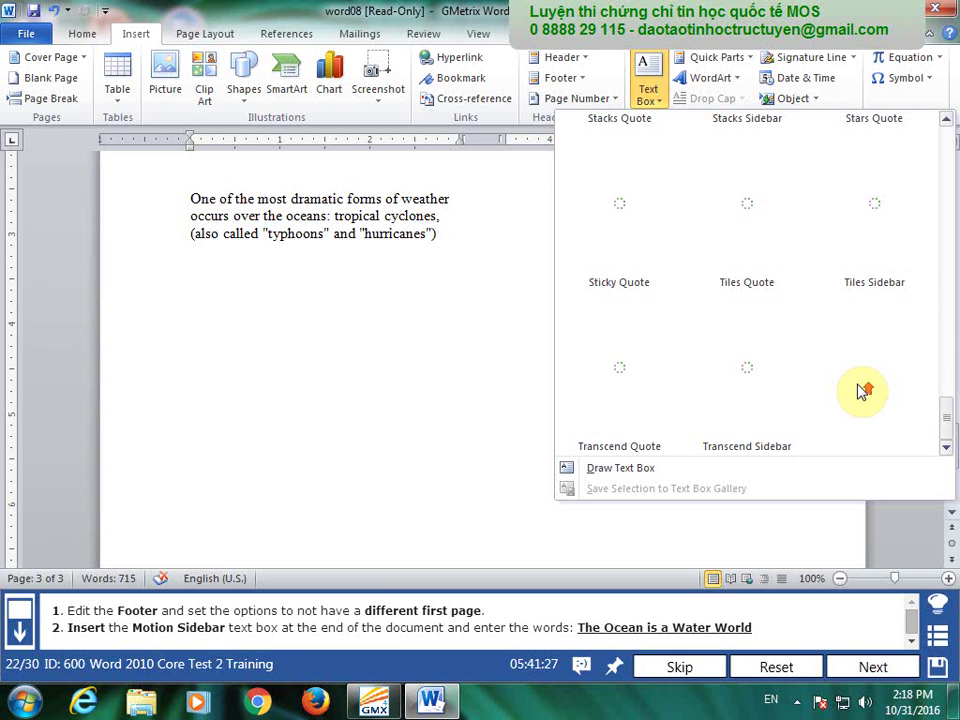
pyautogui.scroll(3, 857, 390)
pyautogui.scroll(3, 905, 343)
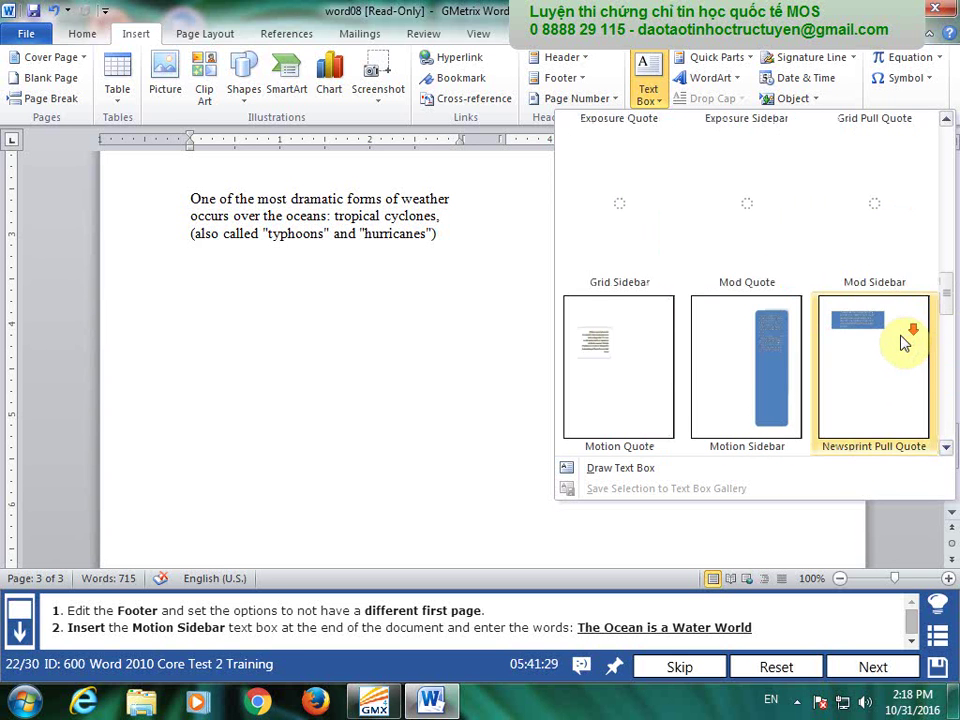
pyautogui.scroll(-2, 905, 340)
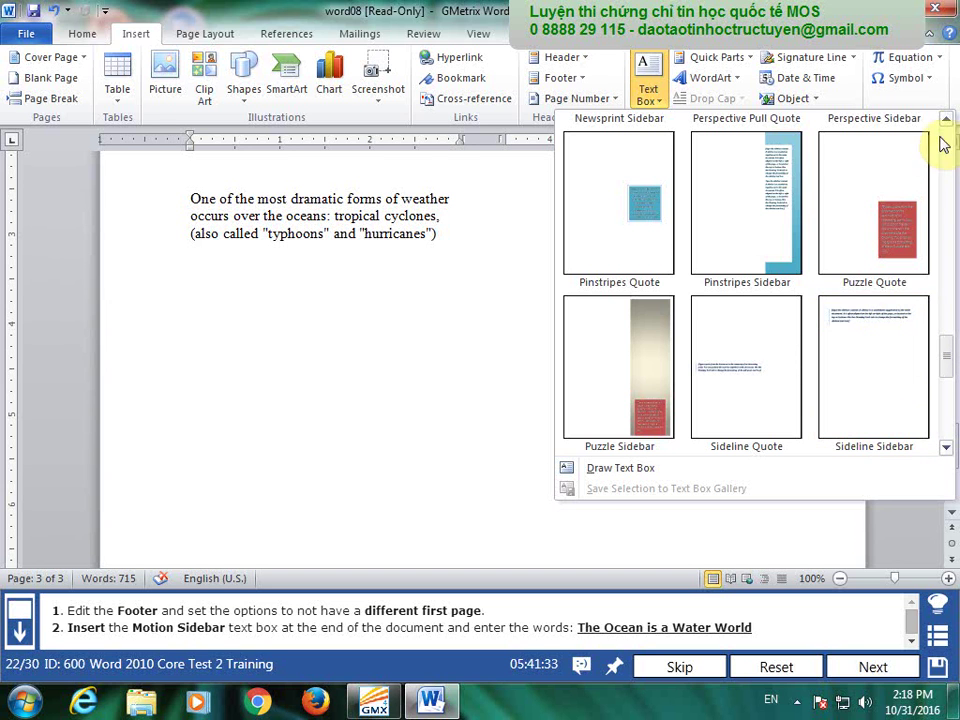
pyautogui.scroll(1, 950, 145)
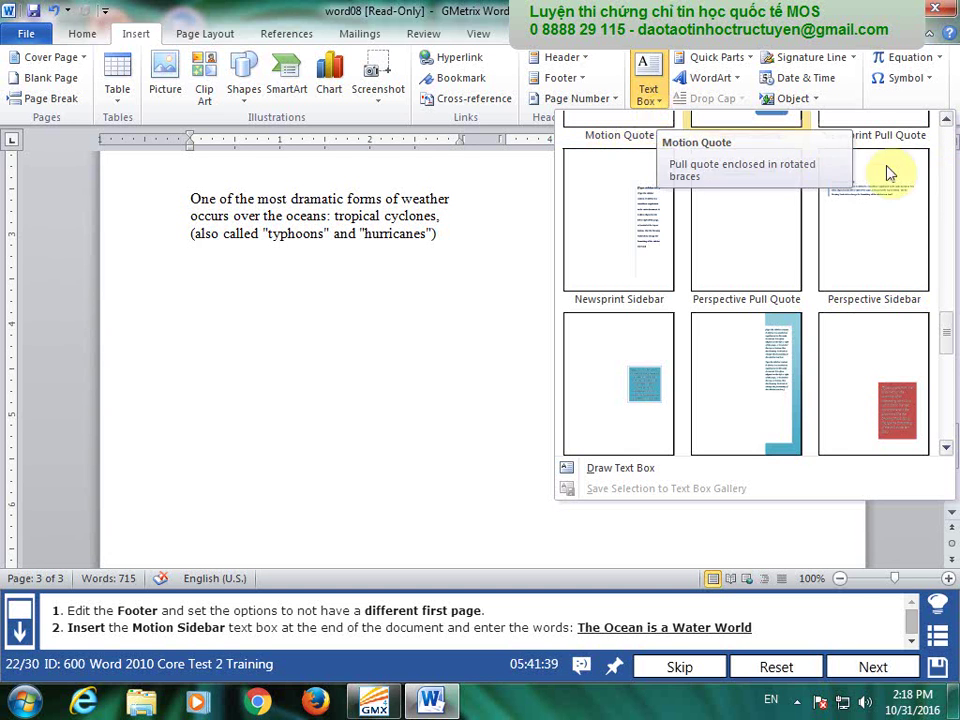
pyautogui.click(946, 122)
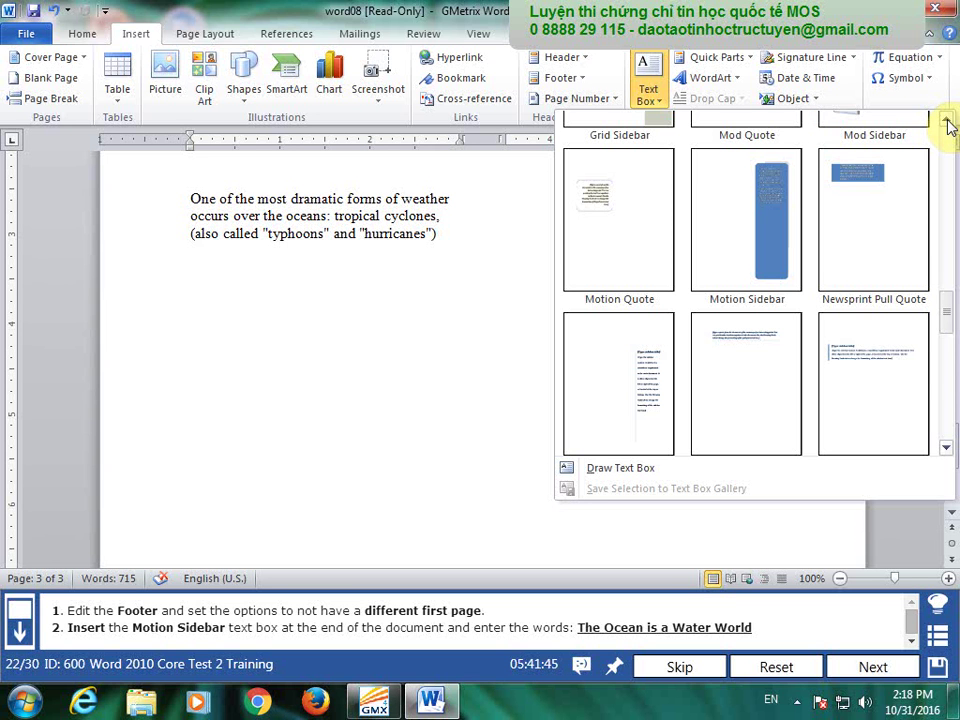
pyautogui.click(747, 246)
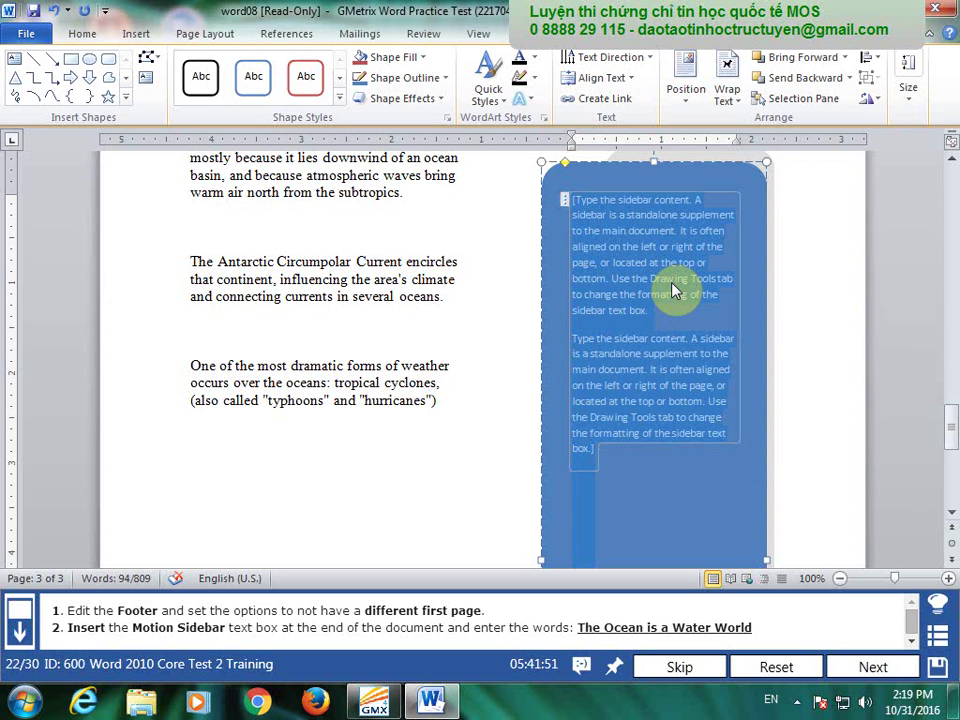
# Type 'The Ocean is a water World' into the sidebar and submit question 22 for grading.
pyautogui.write('The Ocean is')
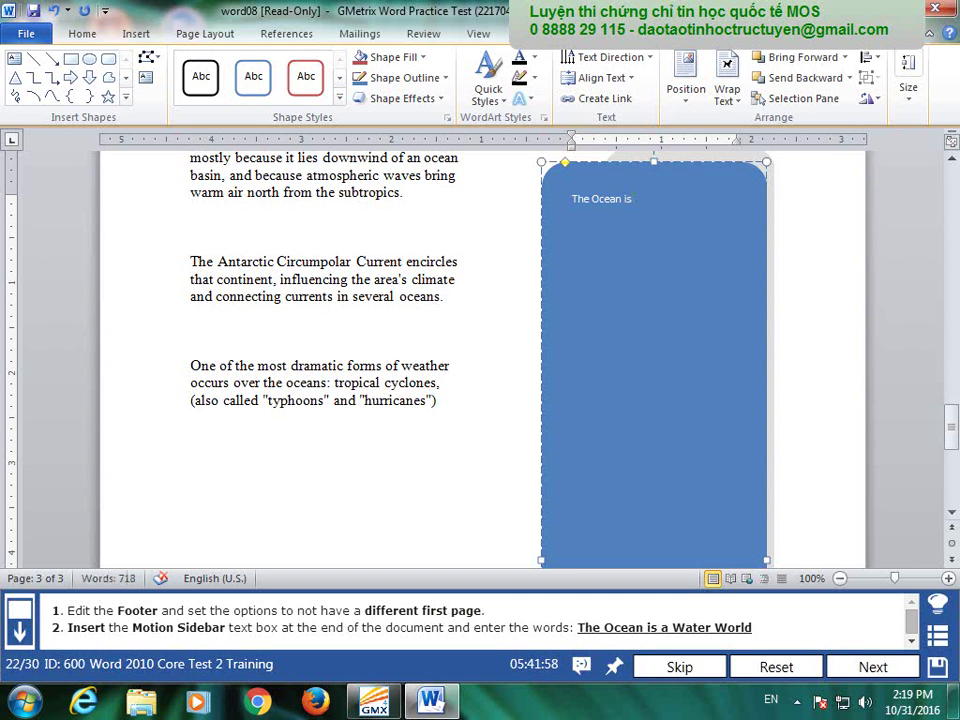
pyautogui.write('a water World')
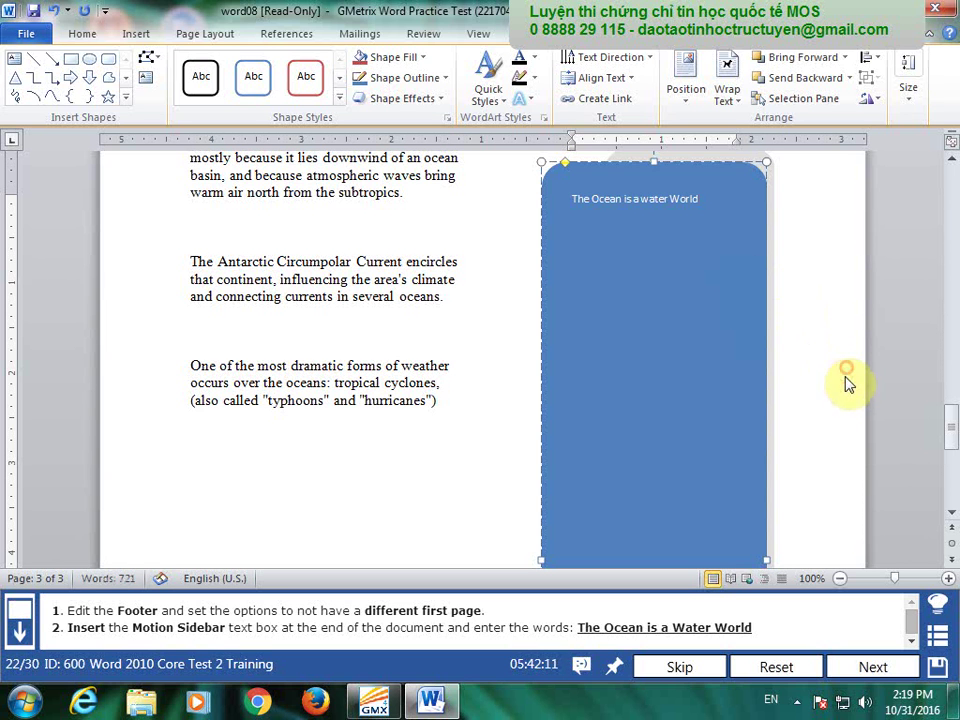
pyautogui.click(880, 667)
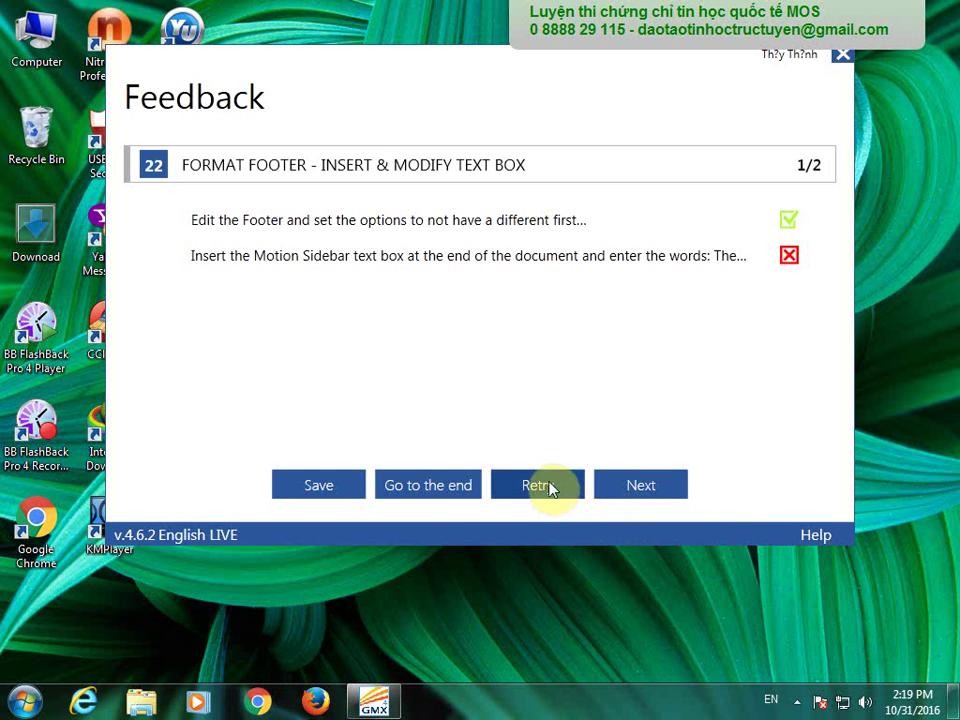
# From the feedback, go to the question list, check question 22 and reopen it.
pyautogui.click(461, 487)
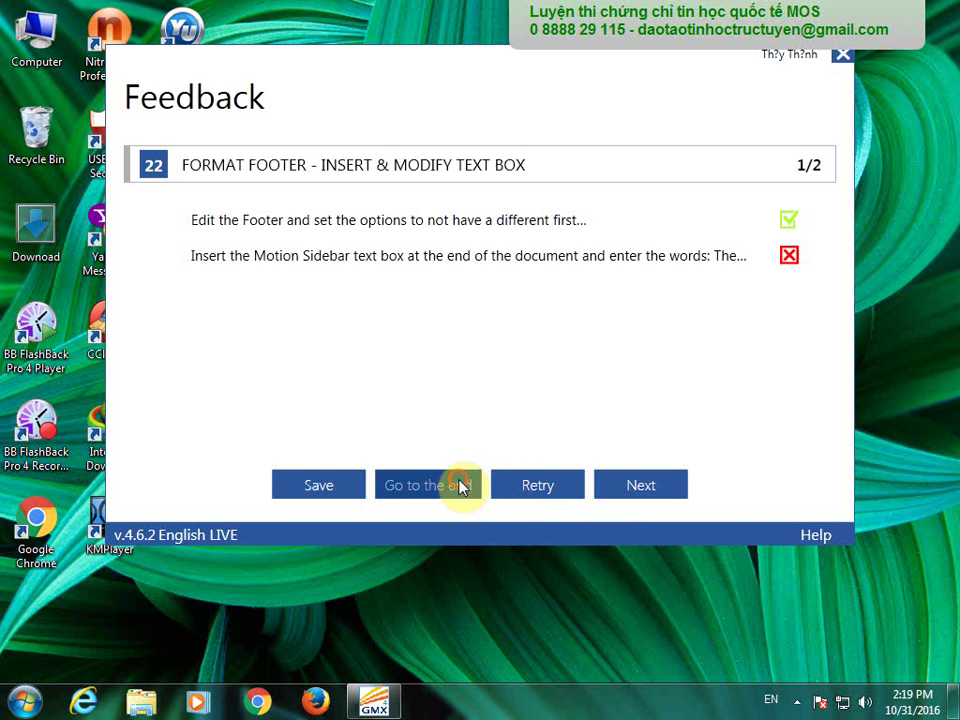
pyautogui.scroll(-3, 800, 300)
pyautogui.scroll(-7, 579, 368)
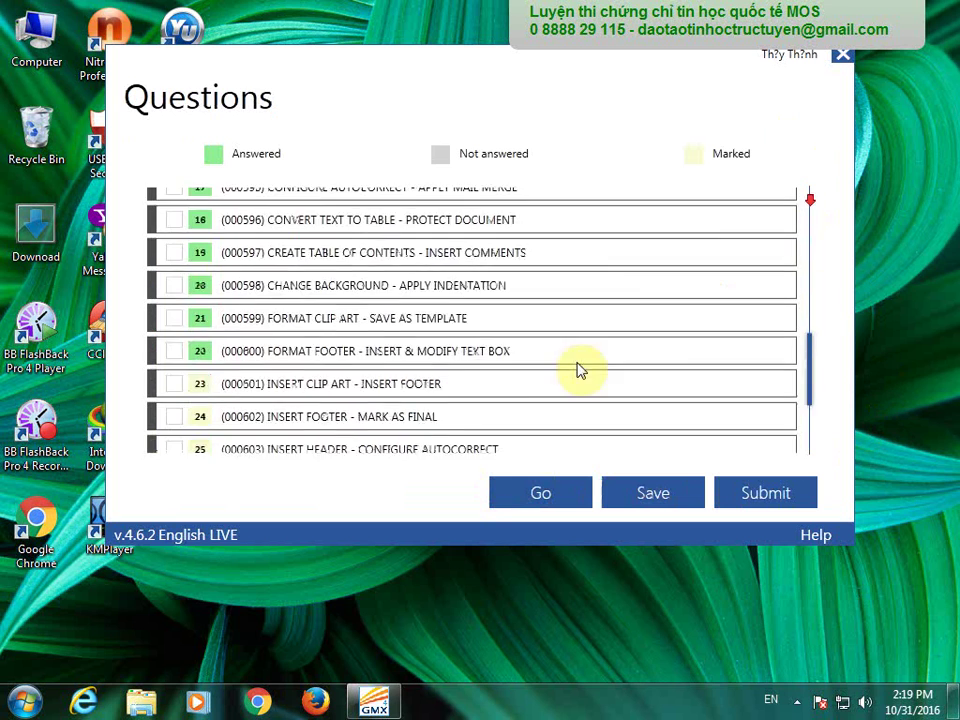
pyautogui.scroll(-4, 521, 368)
pyautogui.scroll(10, 521, 368)
pyautogui.scroll(-1, 440, 365)
pyautogui.scroll(-5, 440, 365)
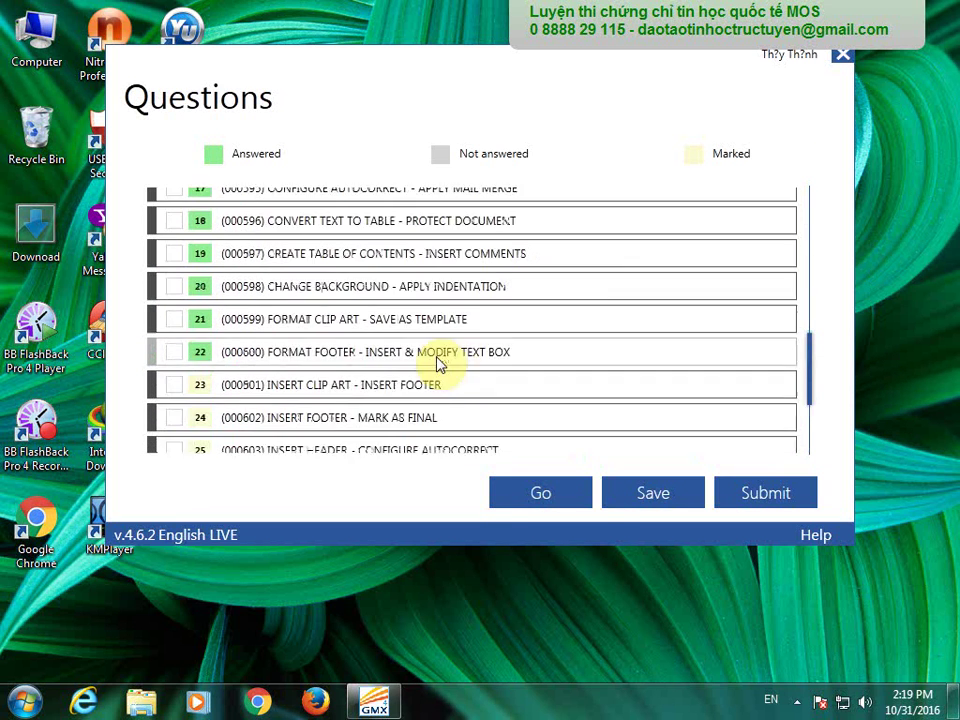
pyautogui.scroll(-1, 437, 360)
pyautogui.click(173, 307)
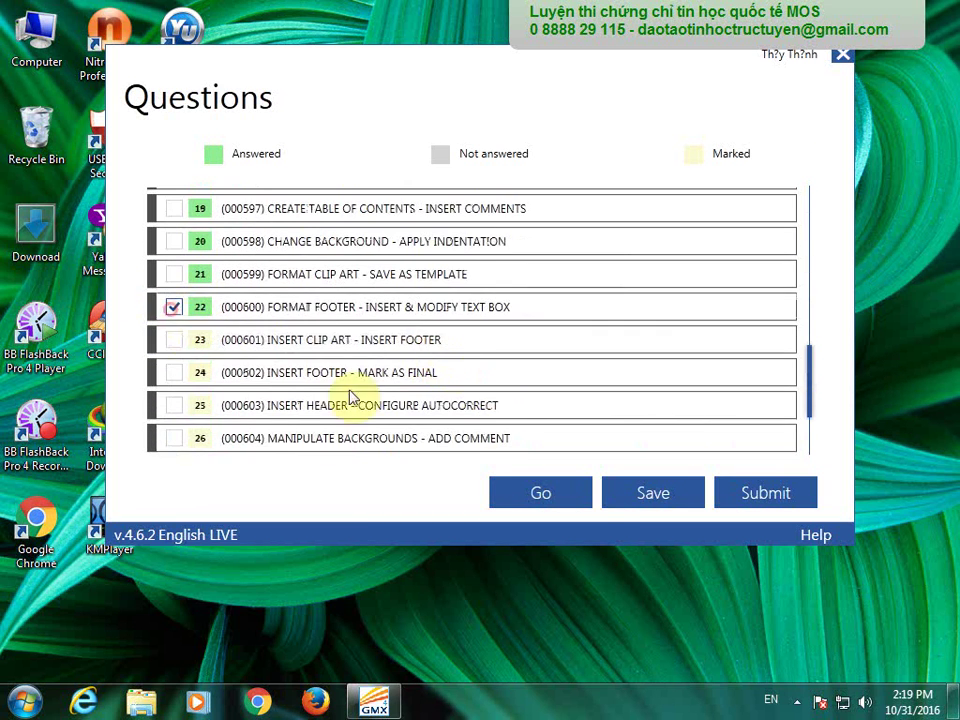
pyautogui.click(561, 493)
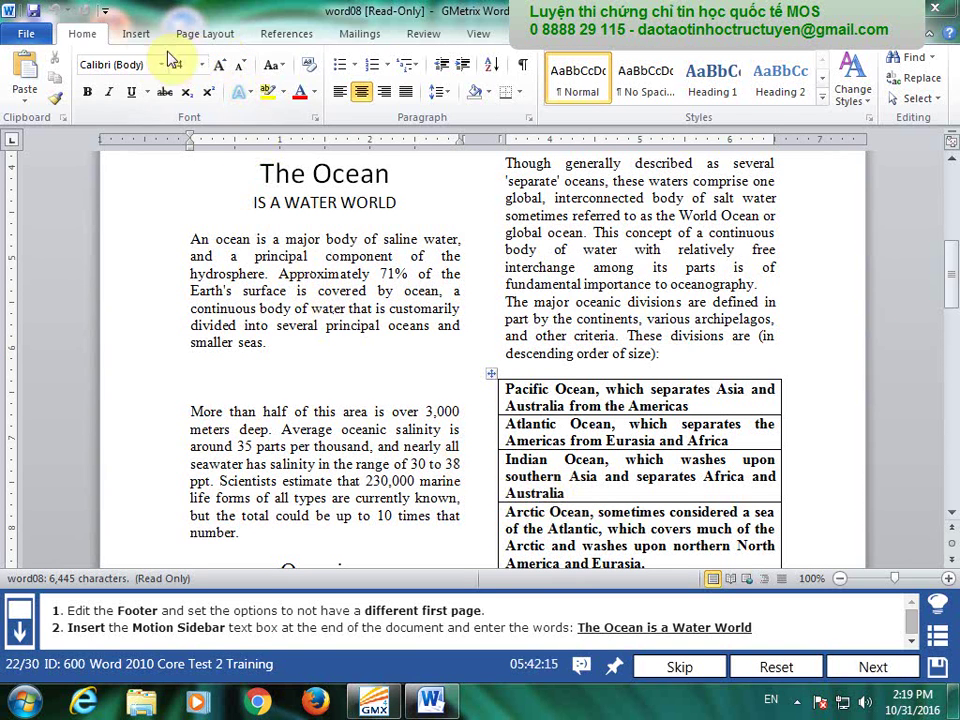
# Uncheck Different First Page in the footer, close footer editing, and move to the document's end.
pyautogui.click(136, 35)
pyautogui.click(136, 34)
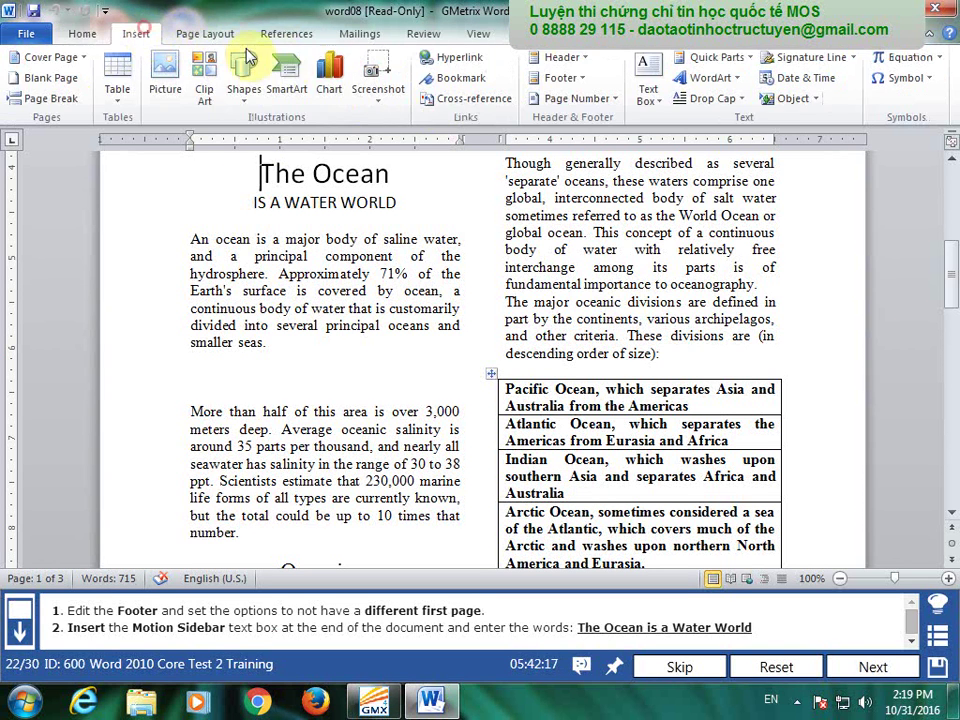
pyautogui.click(562, 78)
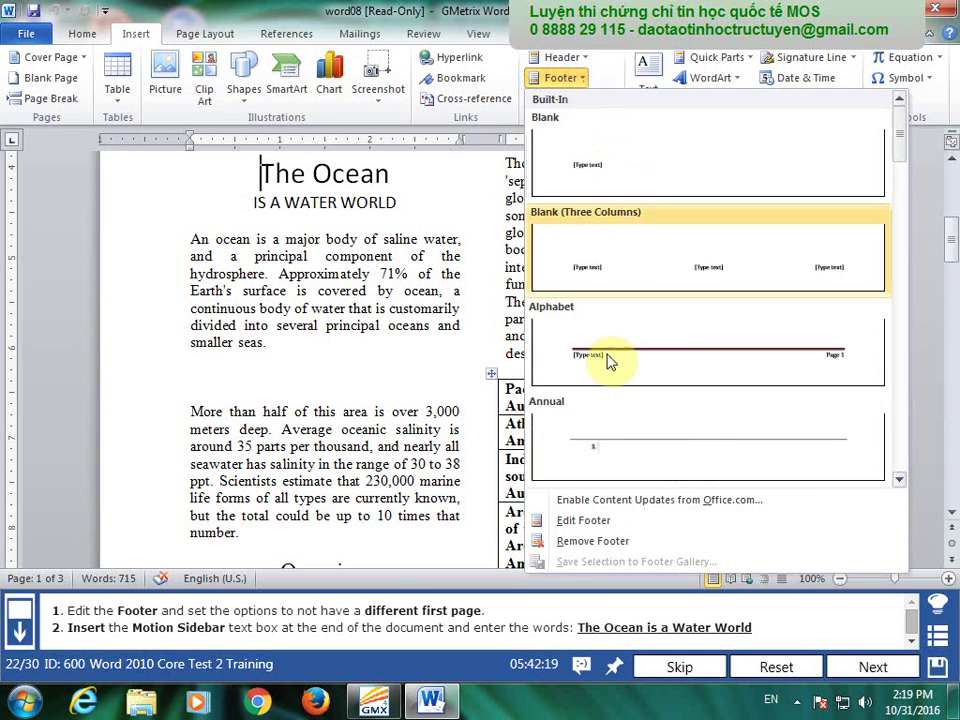
pyautogui.click(562, 523)
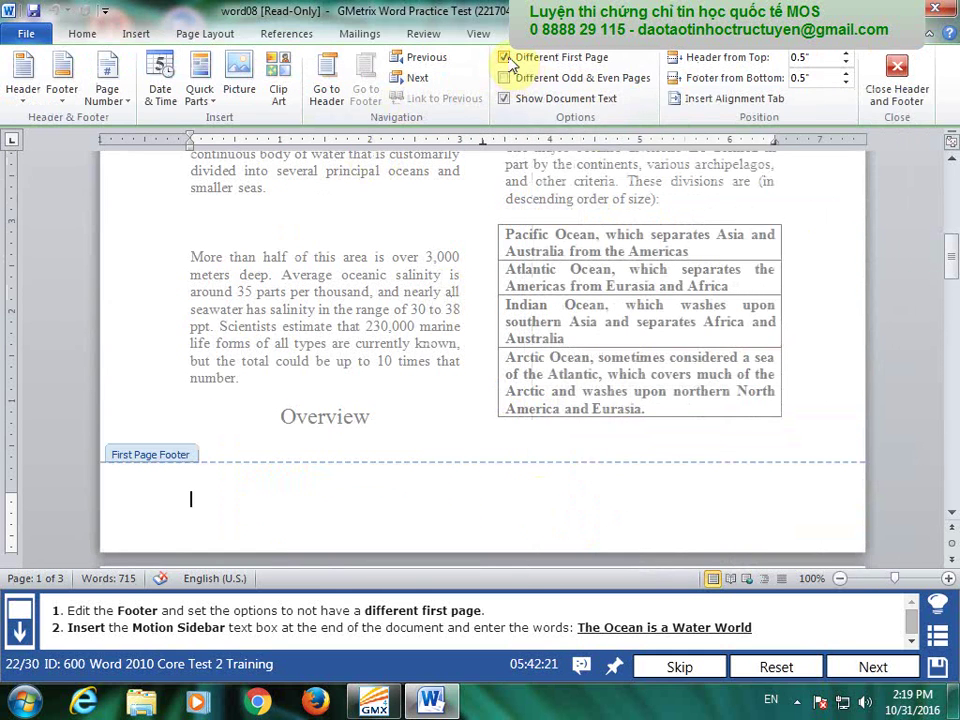
pyautogui.click(505, 57)
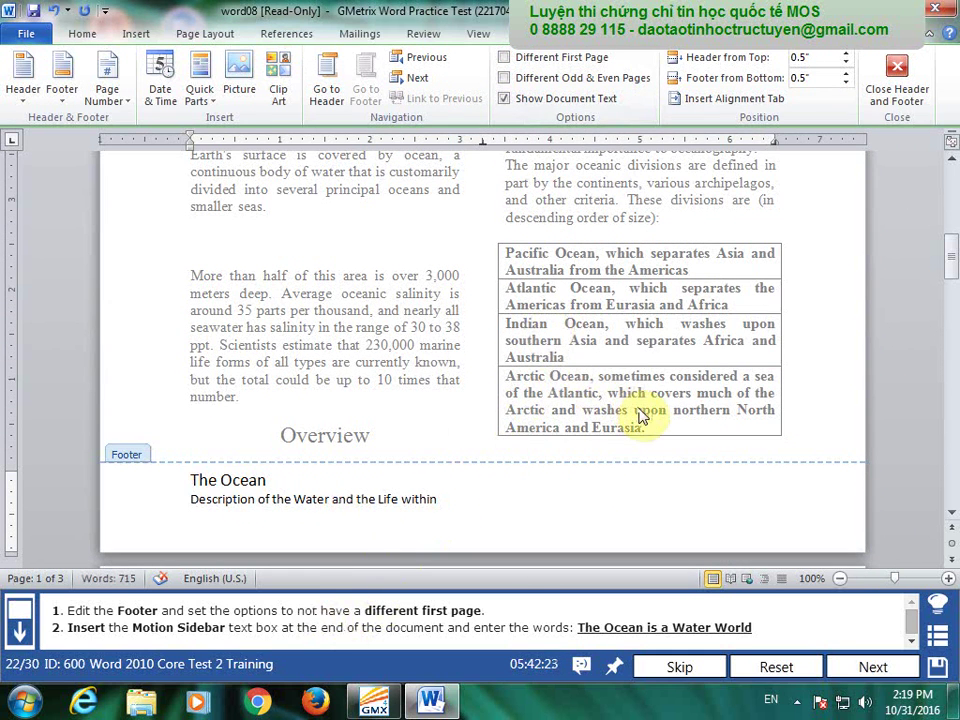
pyautogui.click(416, 345)
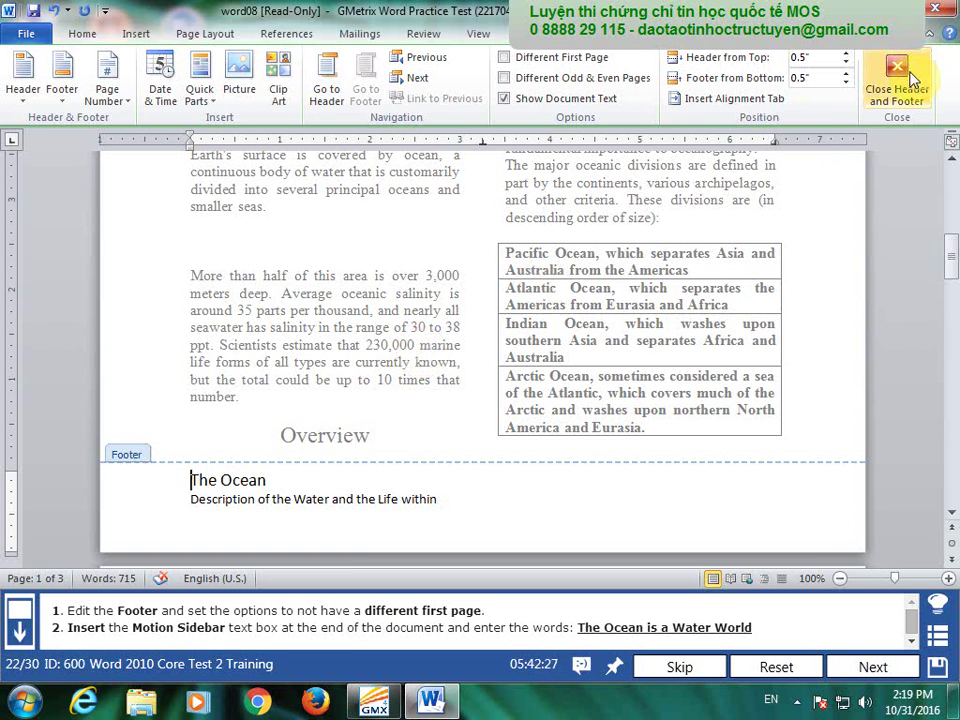
pyautogui.click(897, 78)
pyautogui.click(411, 336)
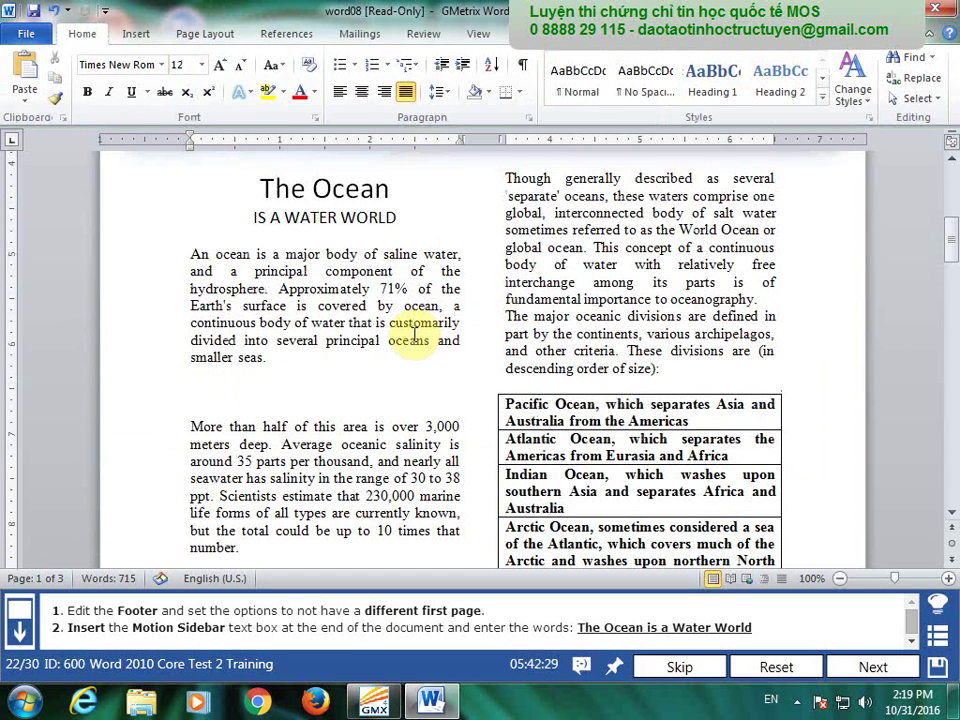
pyautogui.hotkey('ctrl', 'End')
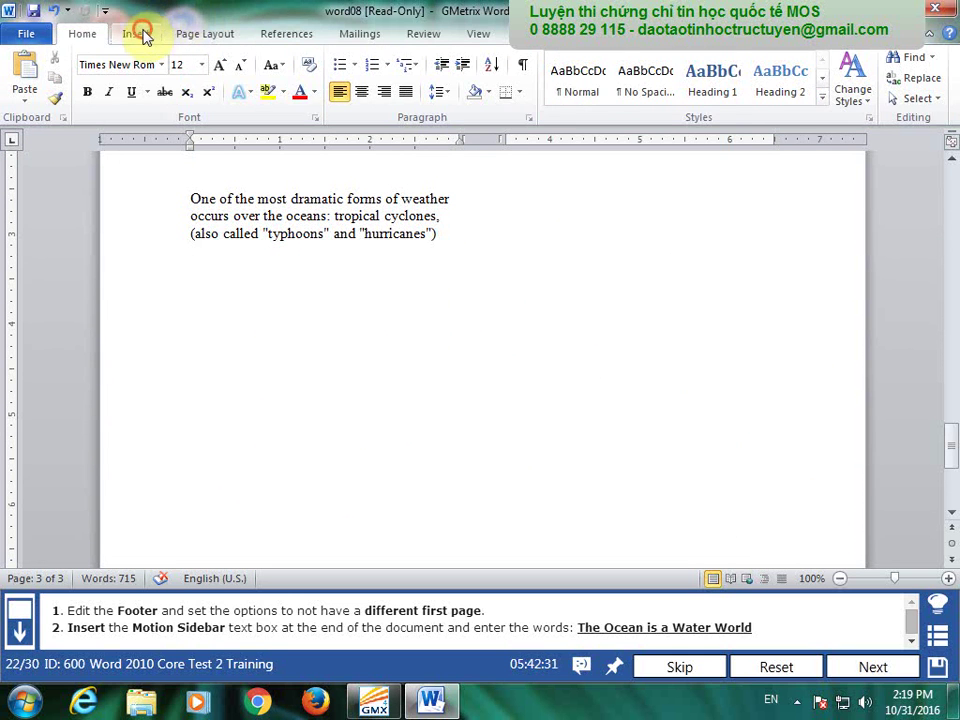
# Insert a Motion Sidebar text box at the end of the document.
pyautogui.click(145, 36)
pyautogui.click(647, 92)
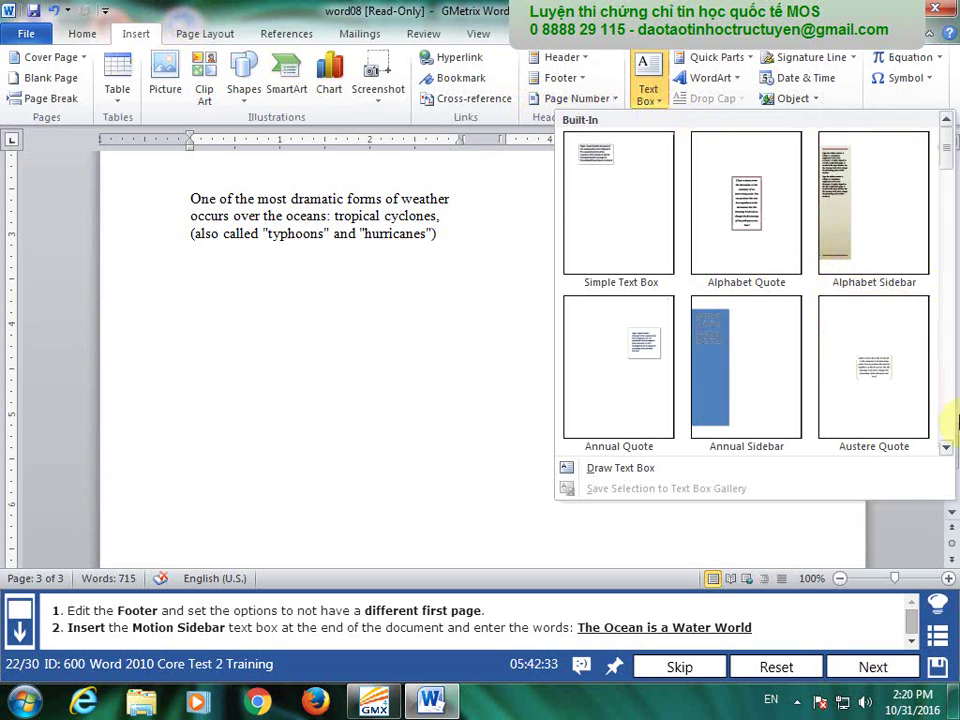
pyautogui.click(947, 423)
pyautogui.click(948, 424)
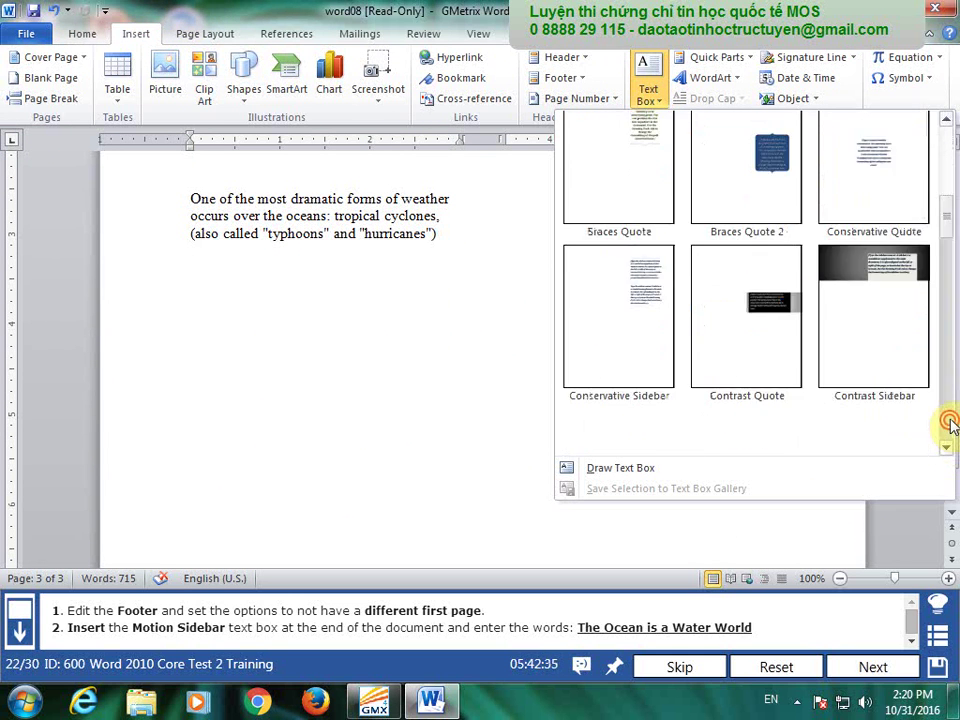
pyautogui.click(948, 423)
pyautogui.click(948, 423)
pyautogui.click(948, 423)
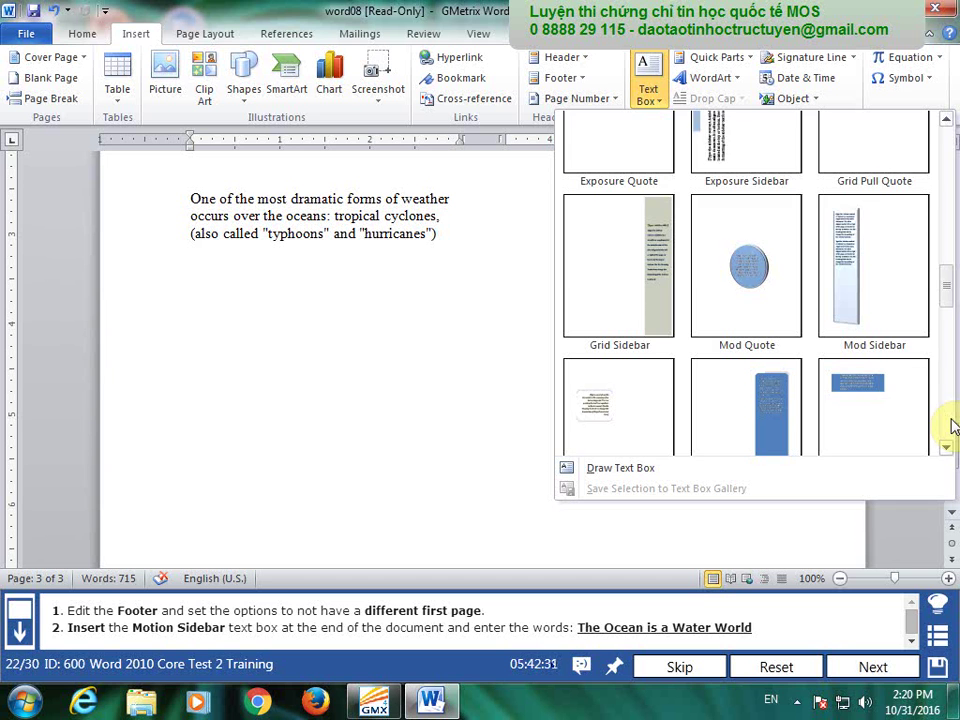
pyautogui.click(950, 421)
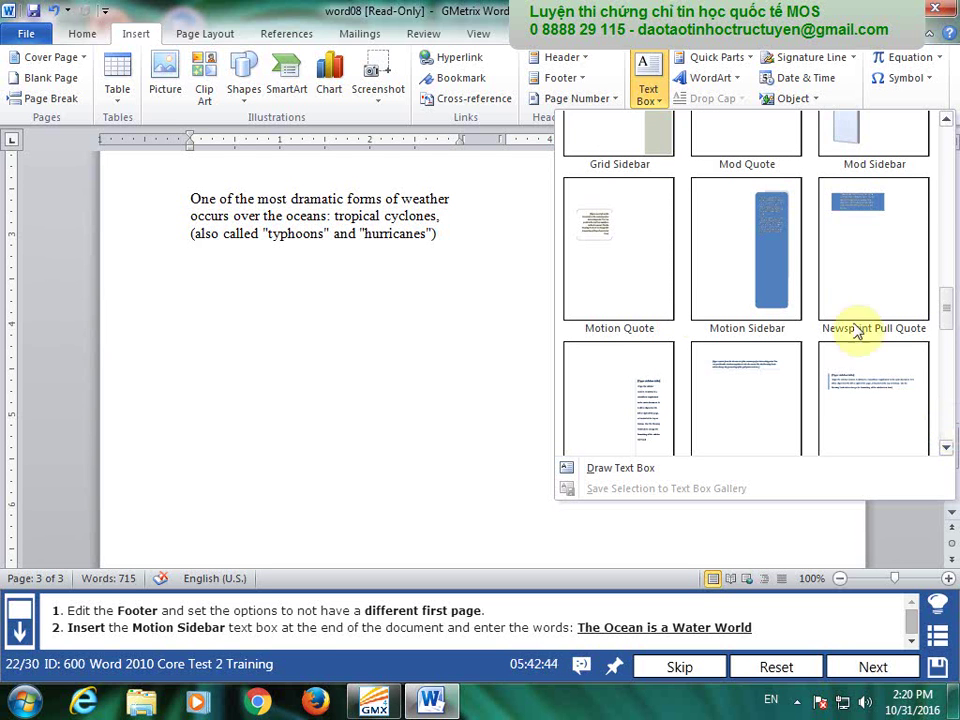
pyautogui.click(735, 225)
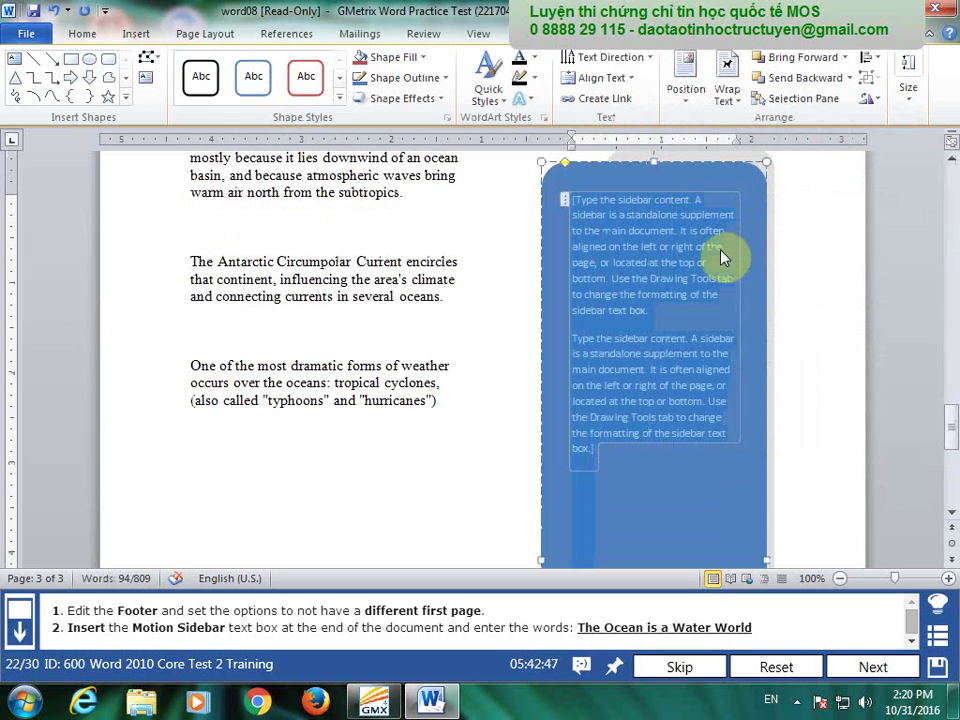
# Replace the sidebar placeholder with 'The Ocean is a Water World' and submit the task.
pyautogui.write('The')
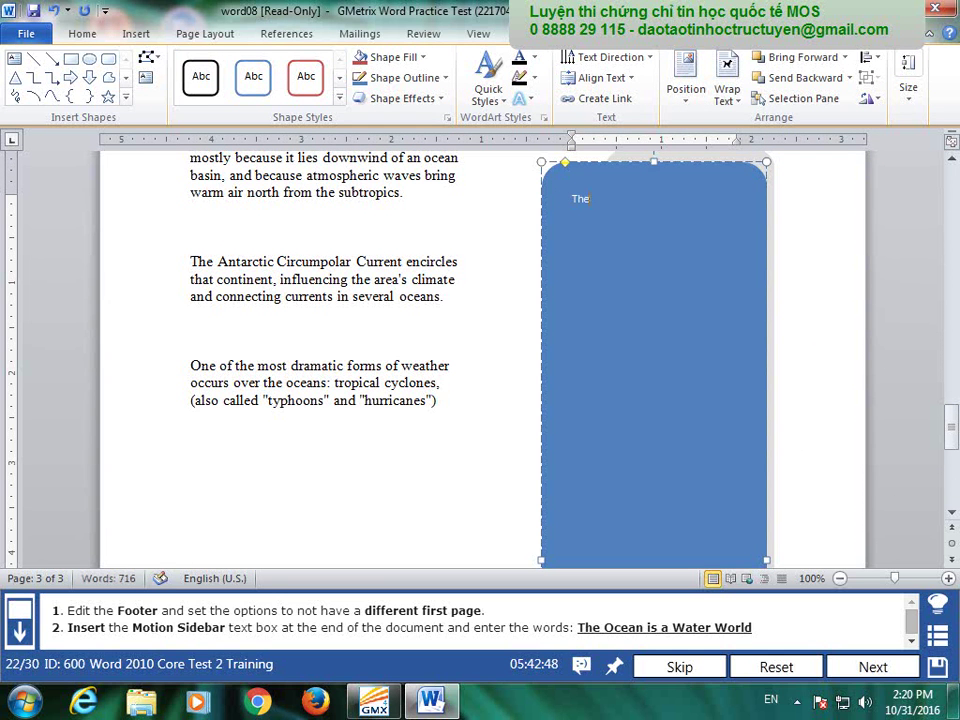
pyautogui.write('c')
pyautogui.write(' a W')
pyautogui.write('ate')
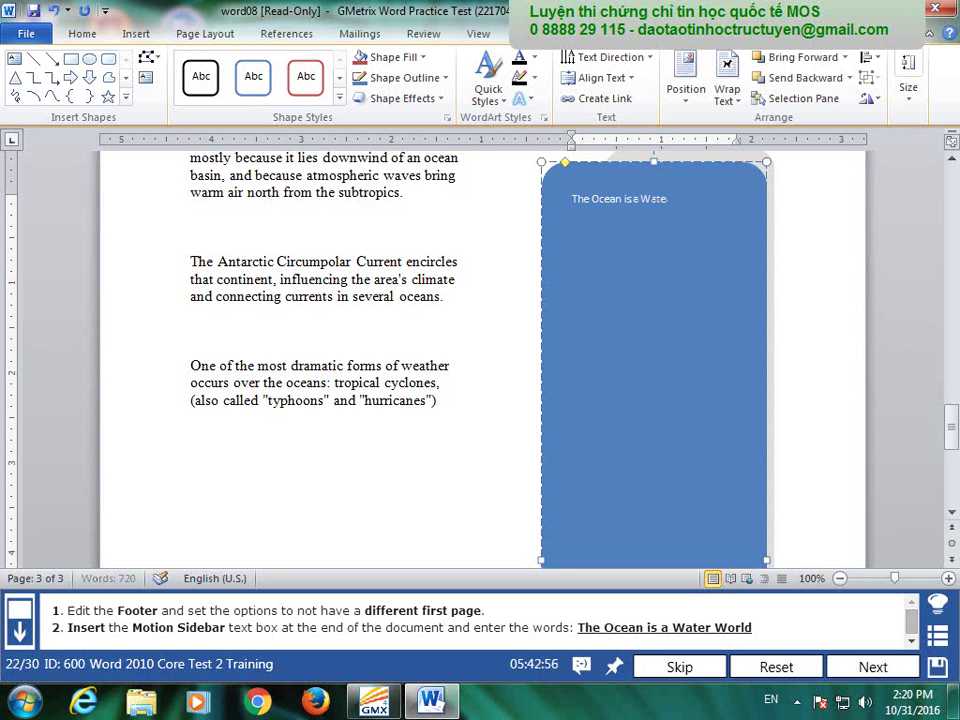
pyautogui.write(' W')
pyautogui.write('orld')
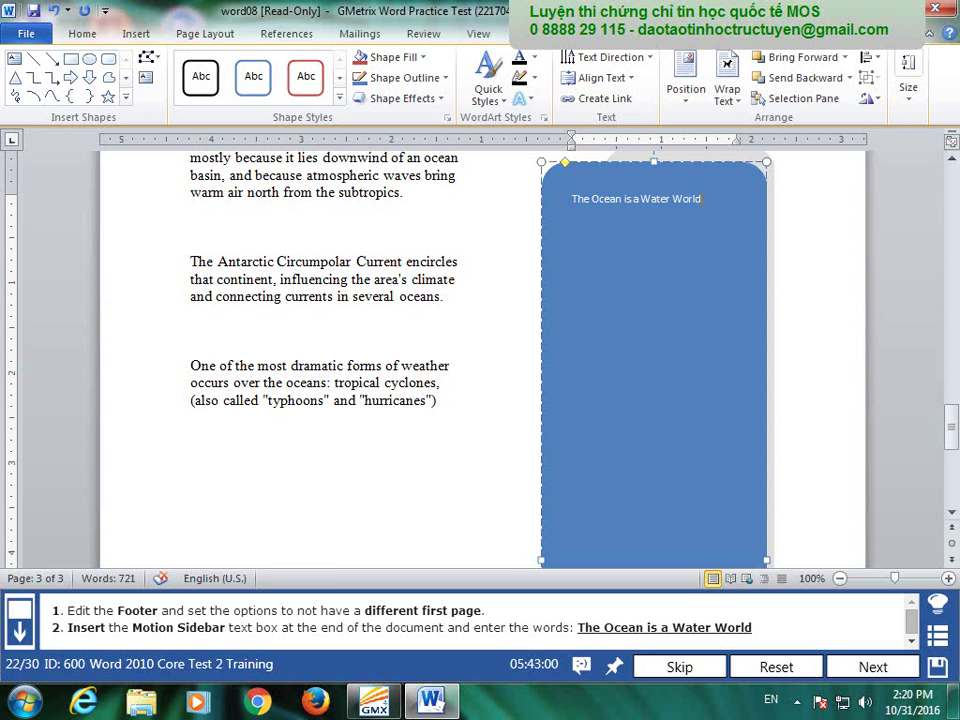
pyautogui.click(768, 455)
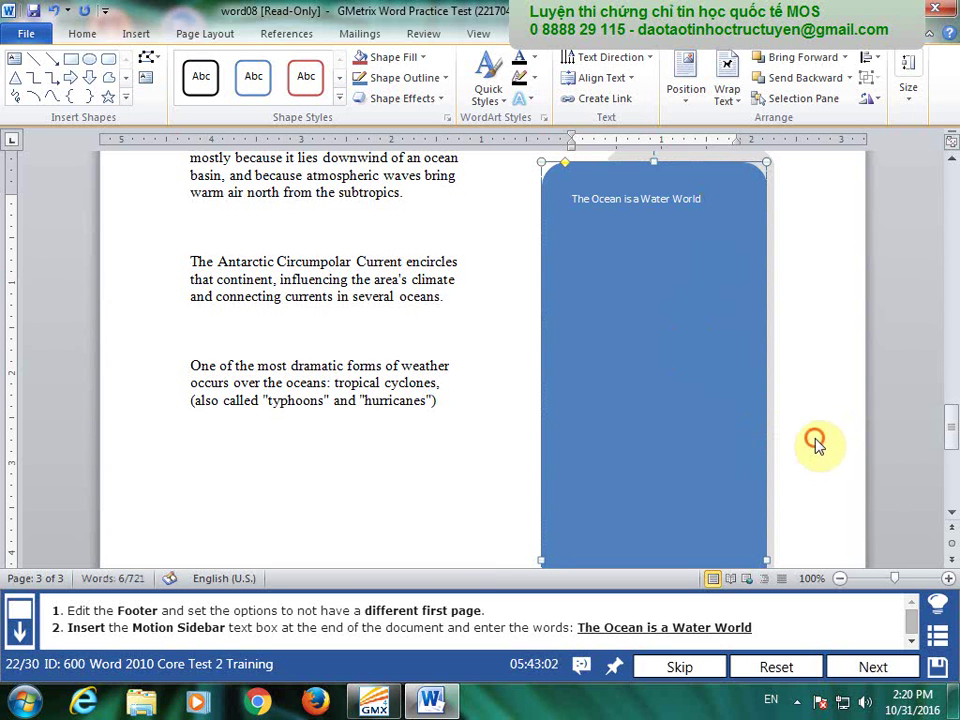
pyautogui.click(906, 677)
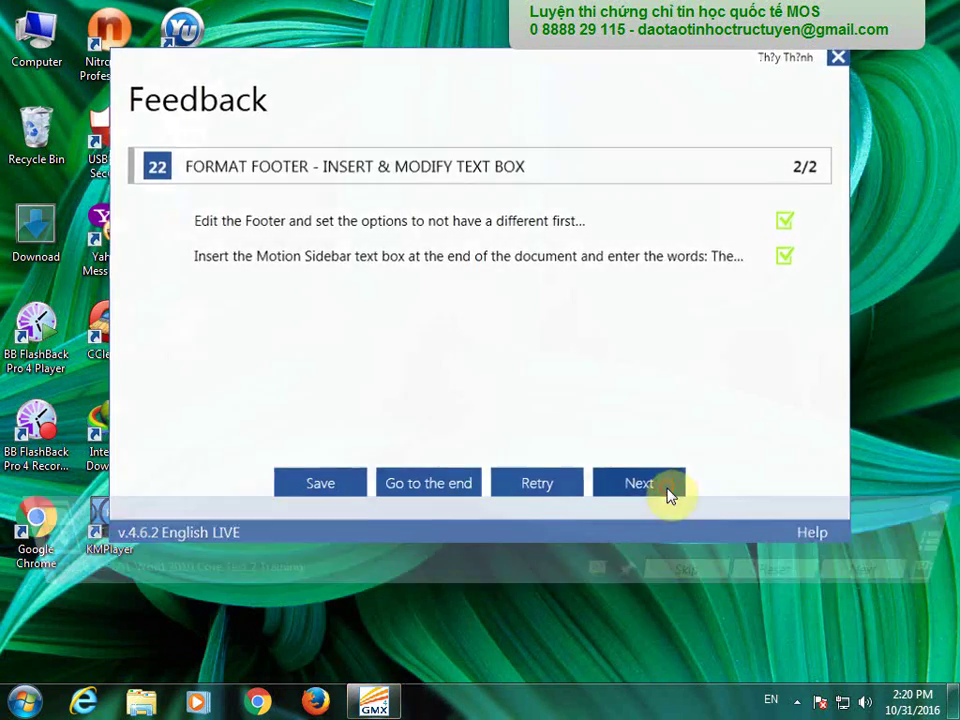
# Continue from the question 22 feedback to question 23, The Hiring Process document.
pyautogui.click(669, 495)
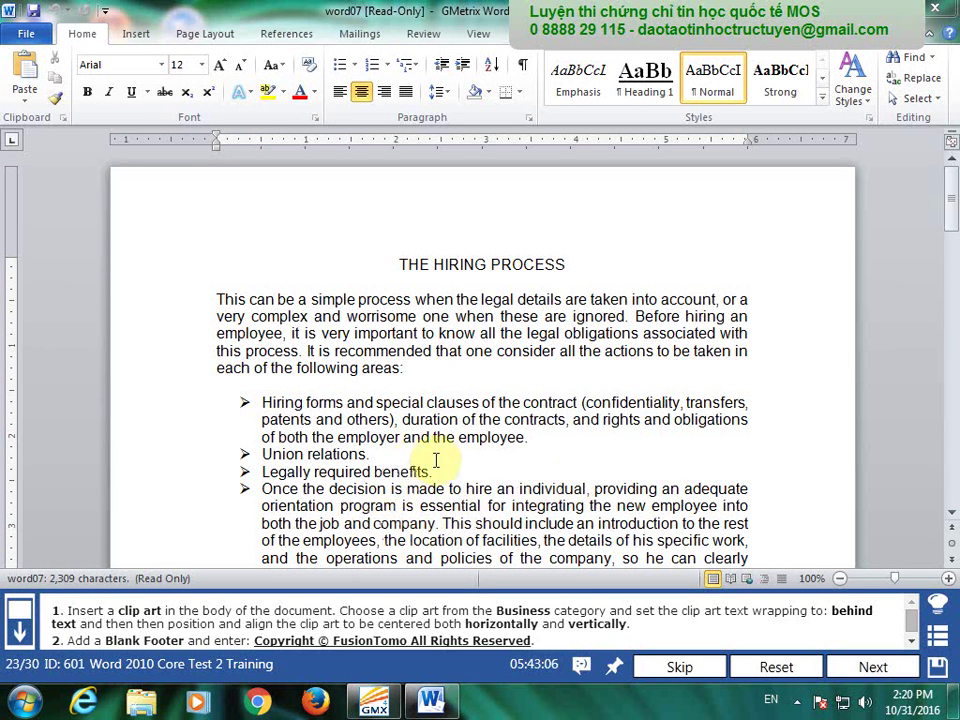
# Search clip art for 'Business' and insert the first result, figures running across gears.
pyautogui.click(136, 34)
pyautogui.click(204, 80)
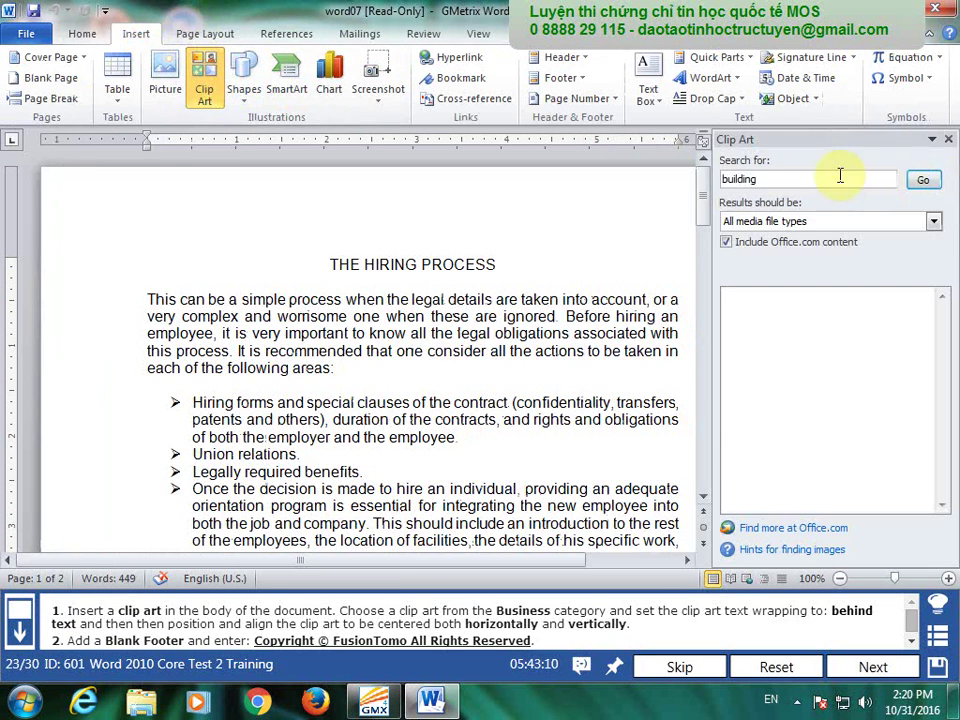
pyautogui.click(836, 177)
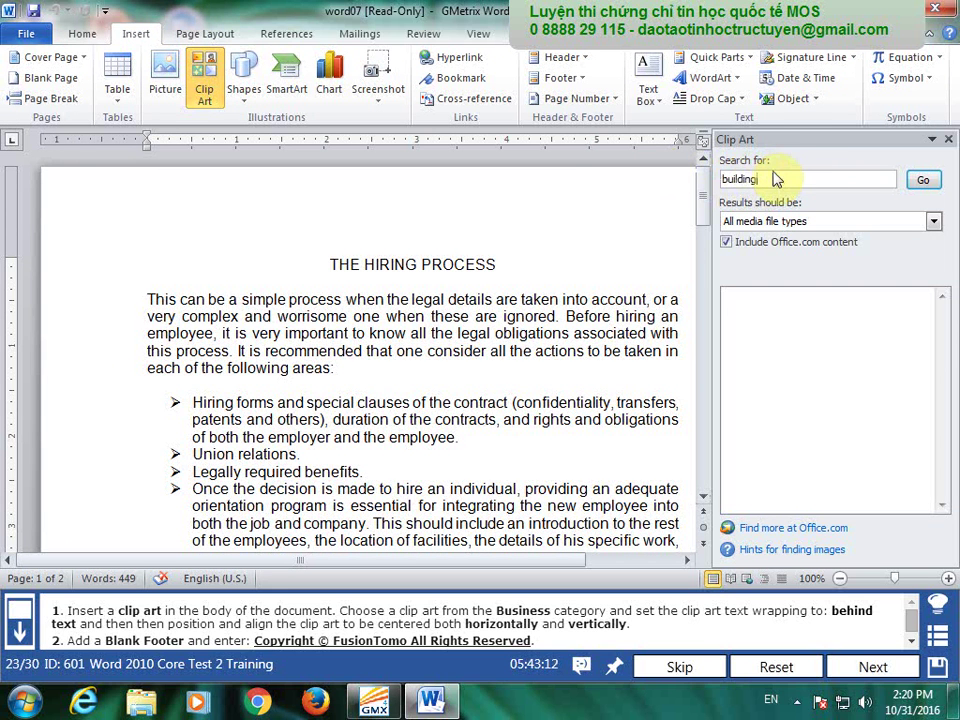
pyautogui.moveTo(775, 179); pyautogui.dragTo(704, 183)
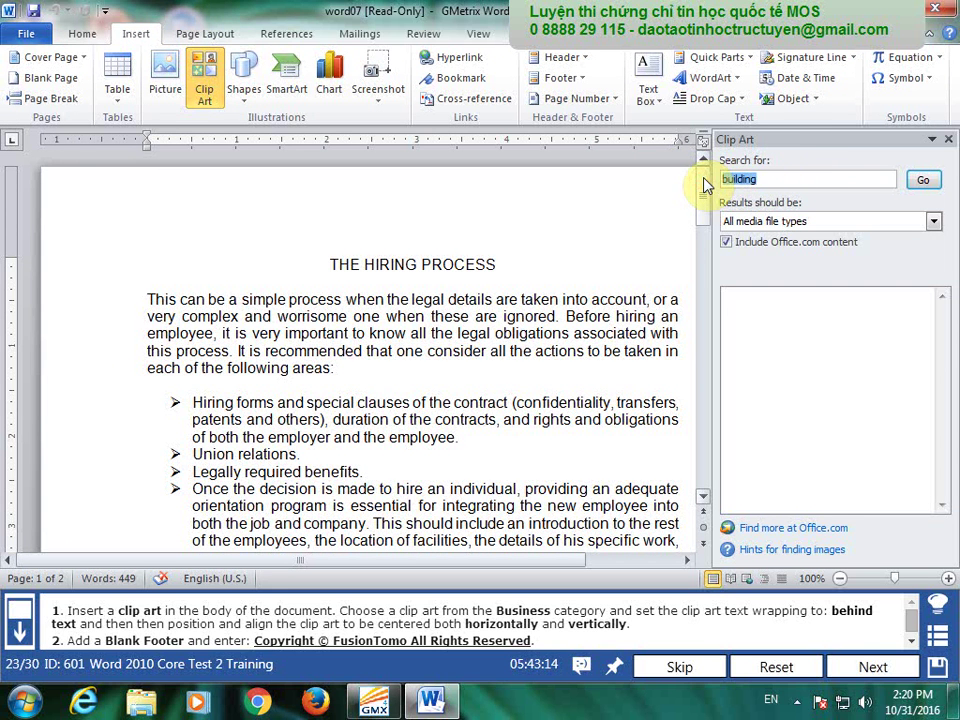
pyautogui.write('Business')
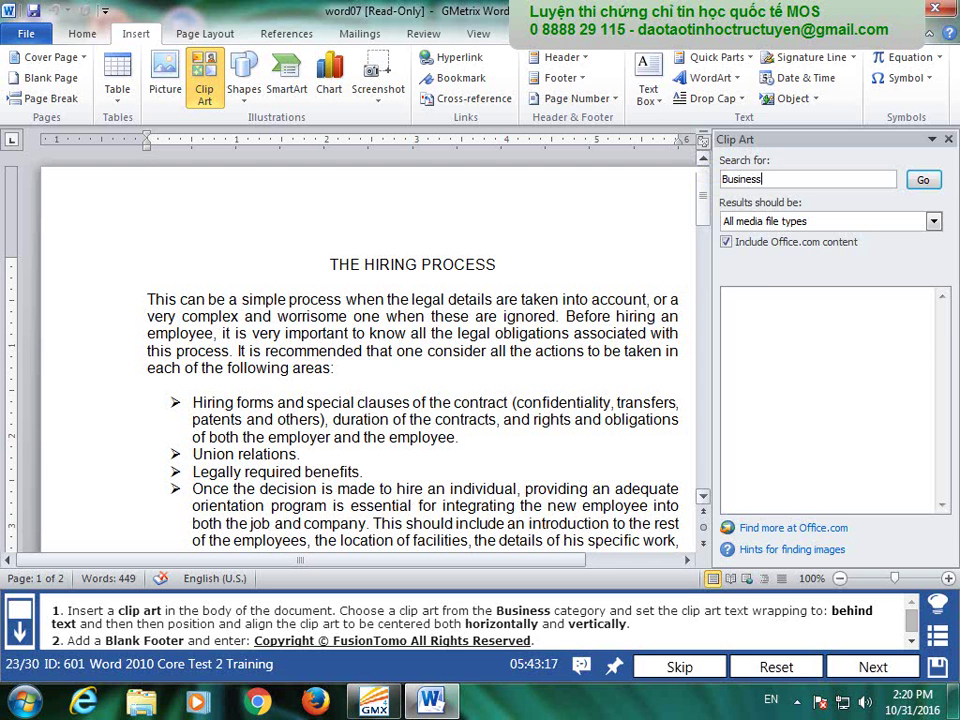
pyautogui.press('Return')
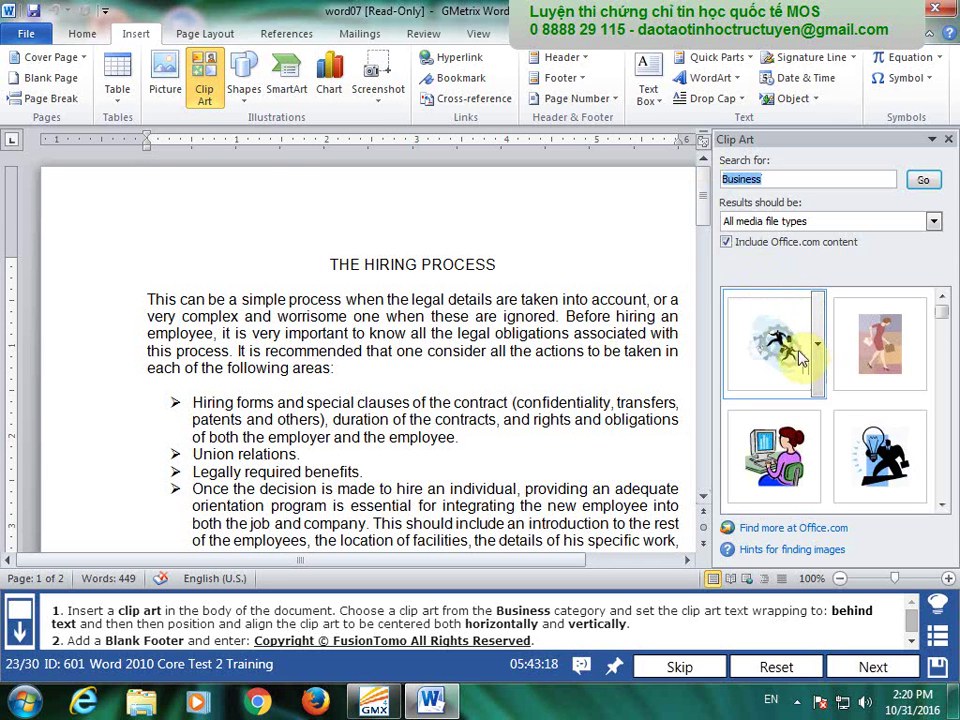
pyautogui.click(790, 352)
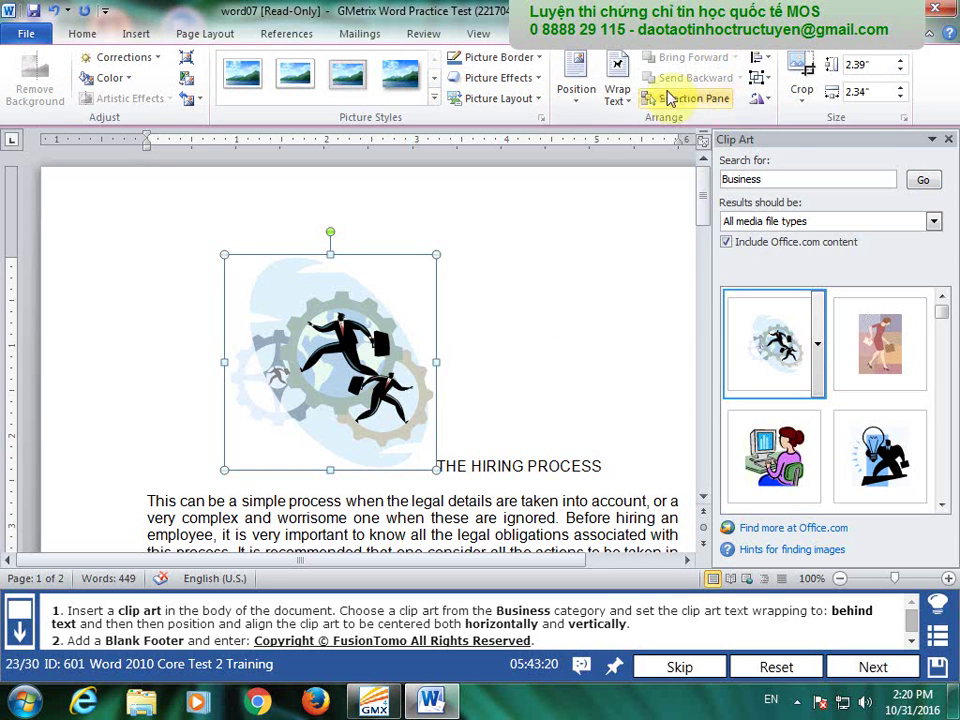
pyautogui.click(618, 100)
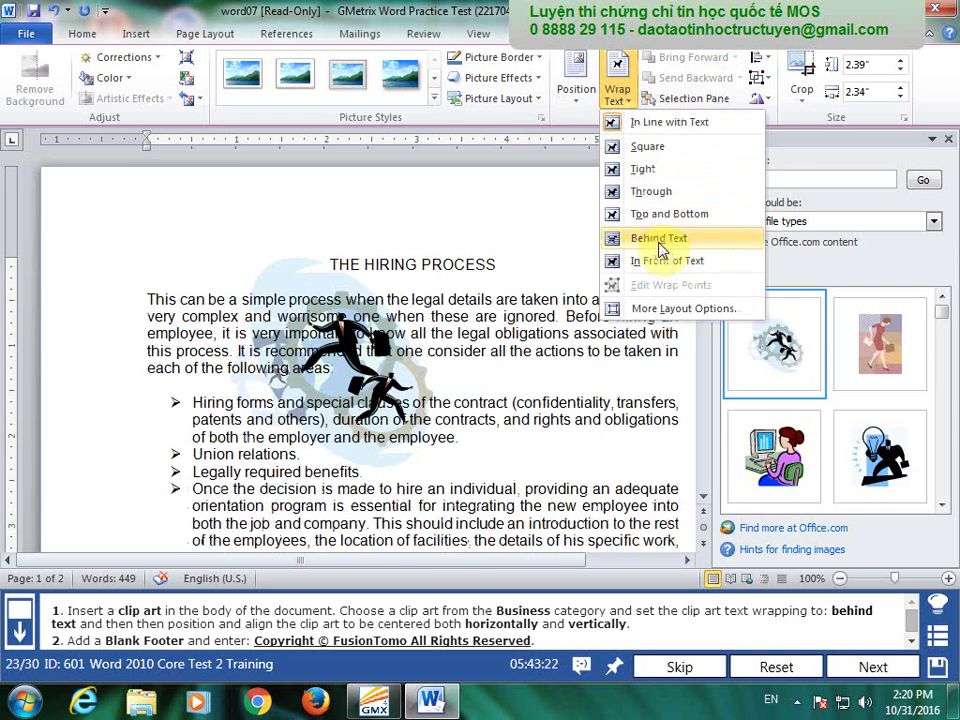
# Set the clip art's text wrapping to Behind Text.
pyautogui.click(655, 240)
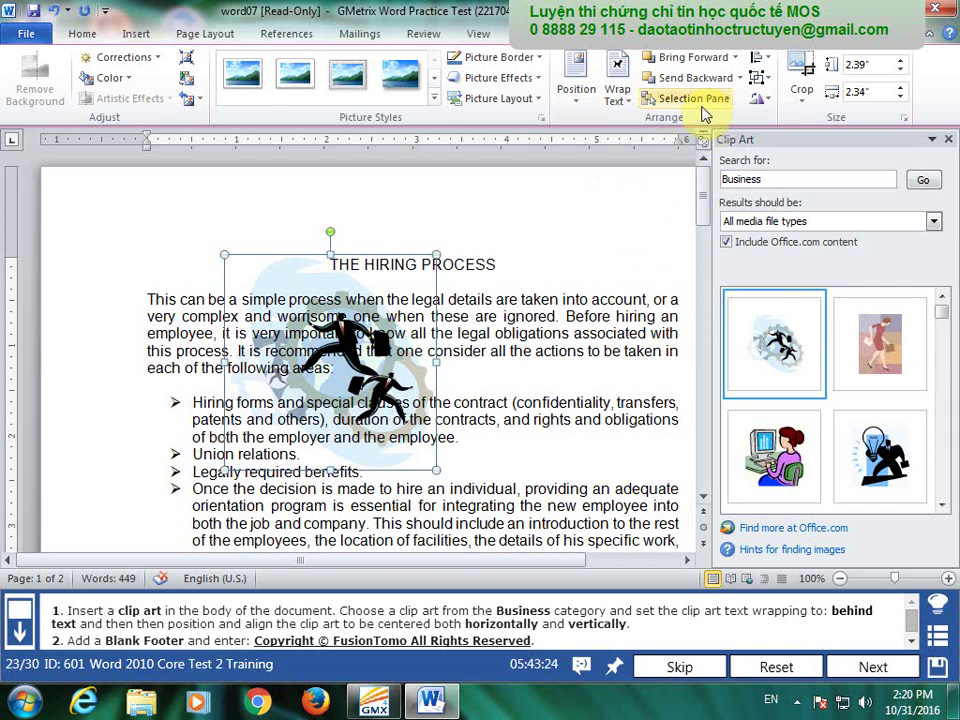
pyautogui.click(620, 100)
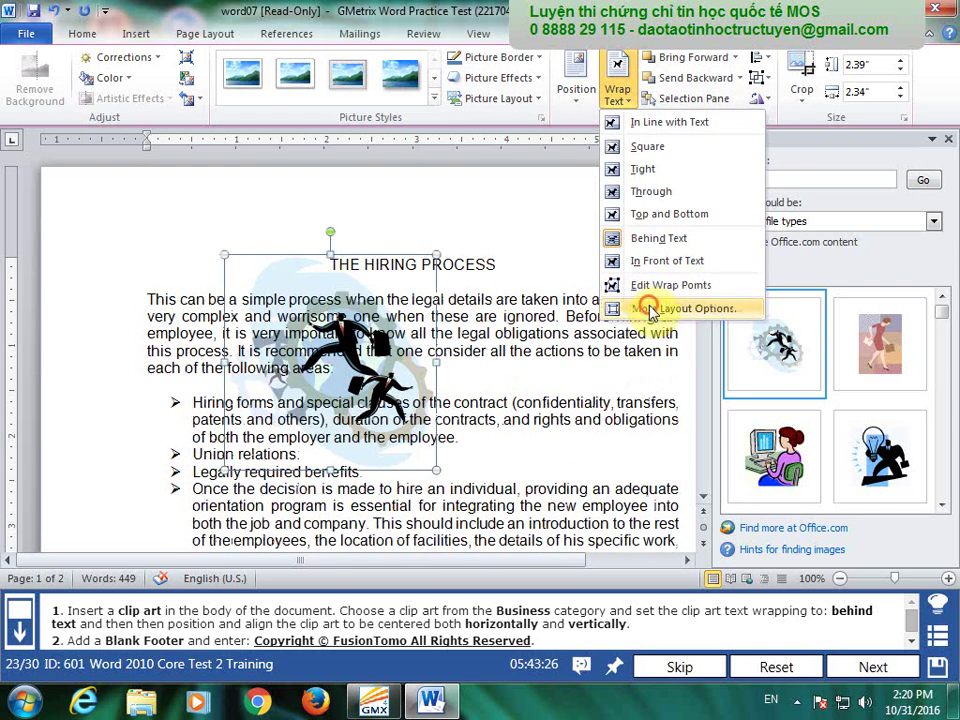
pyautogui.click(626, 305)
pyautogui.press('Up')
pyautogui.press('Right')
pyautogui.press('Right')
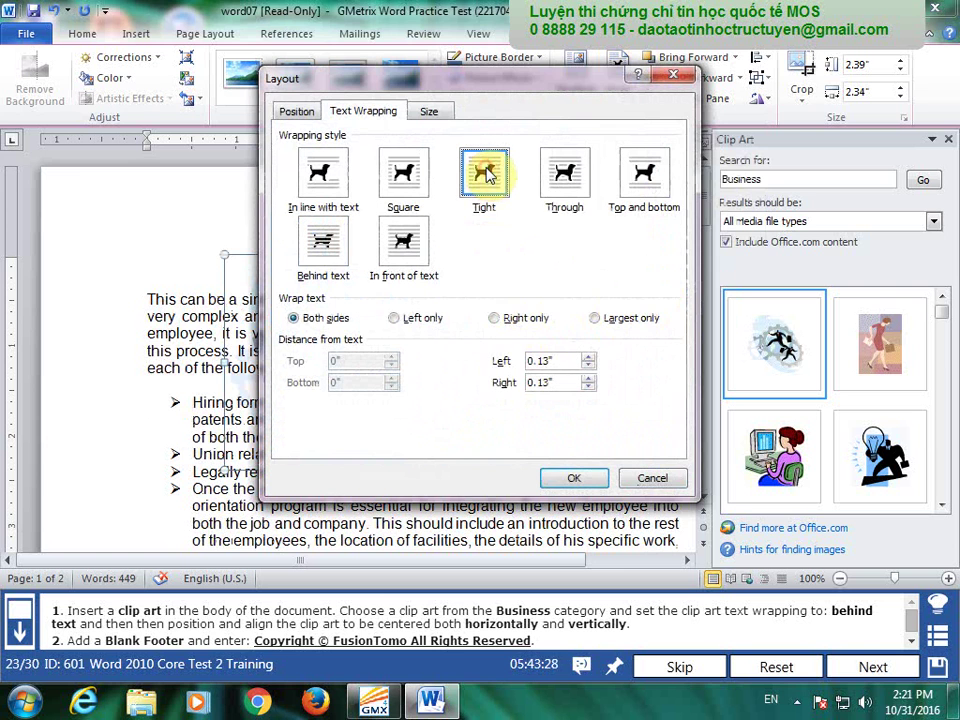
pyautogui.click(527, 318)
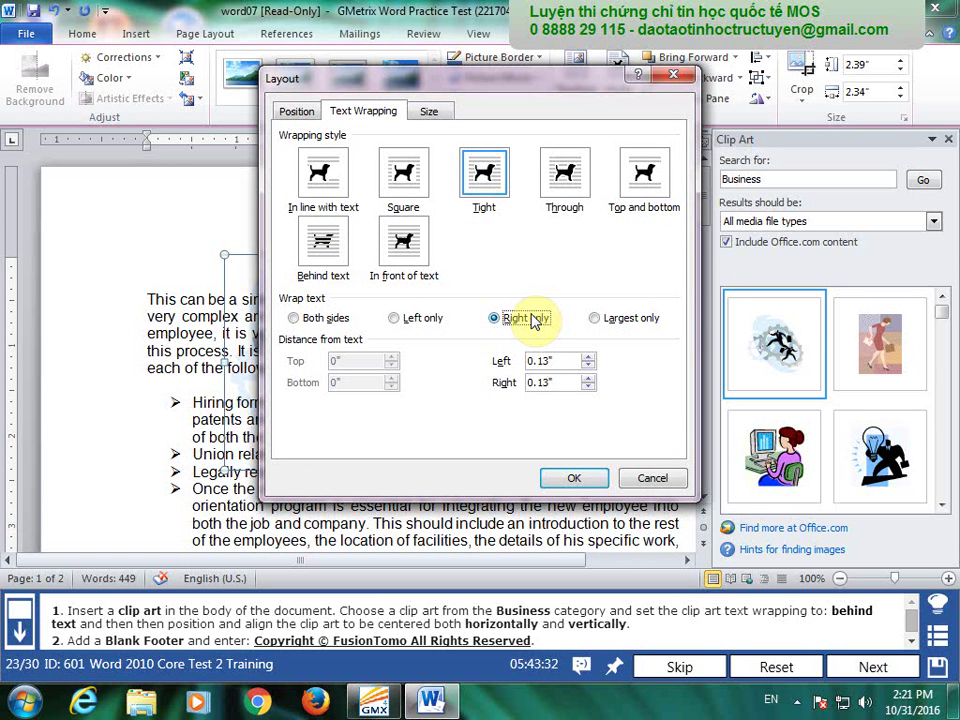
pyautogui.click(300, 111)
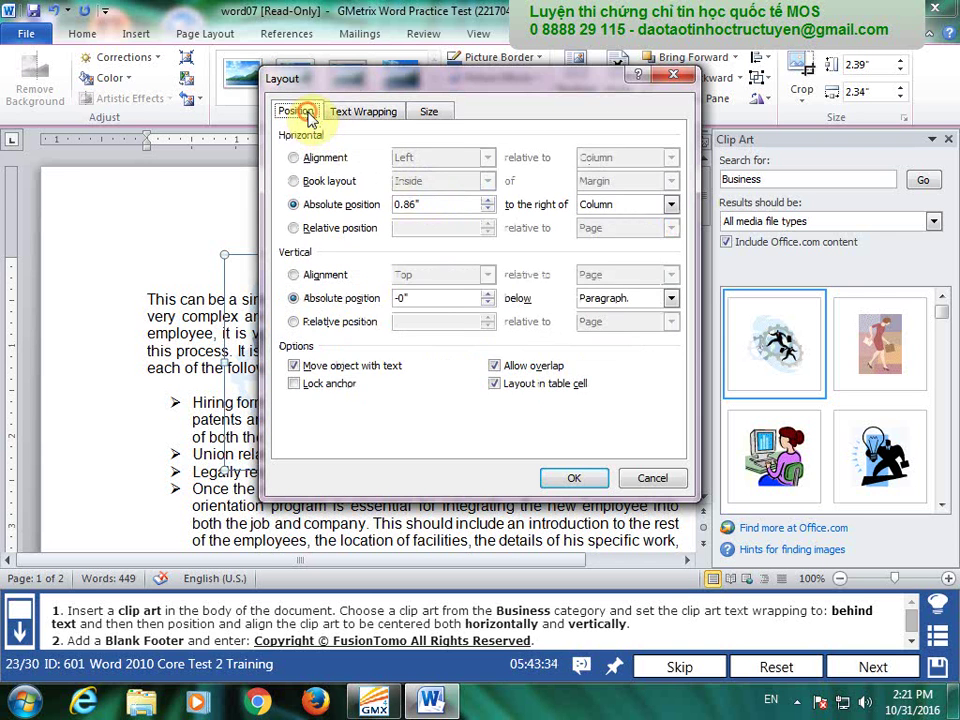
pyautogui.click(384, 110)
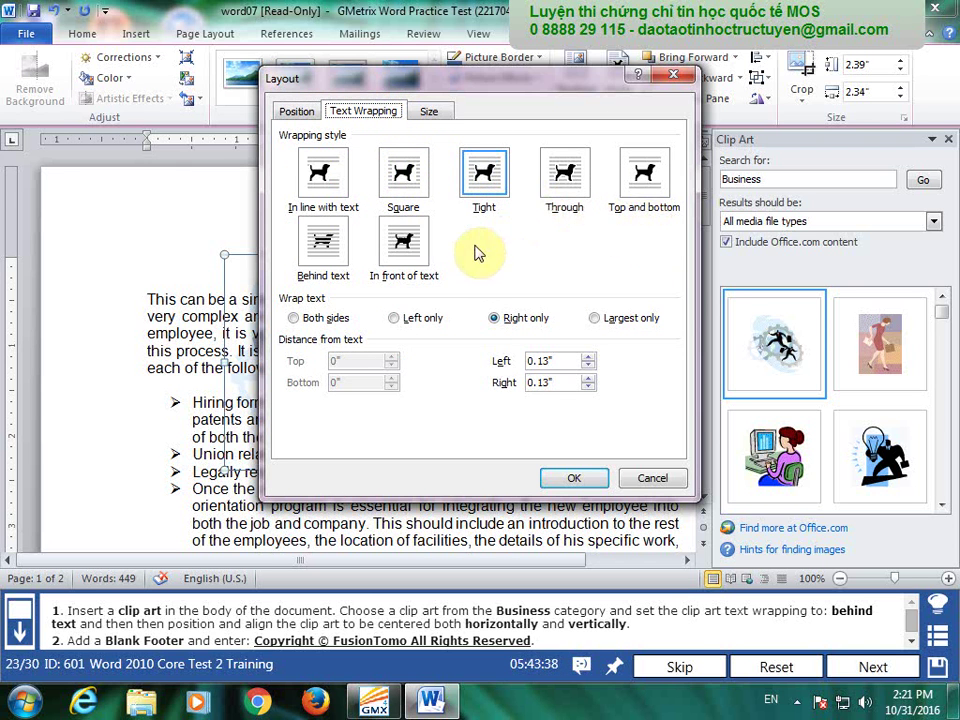
pyautogui.click(334, 250)
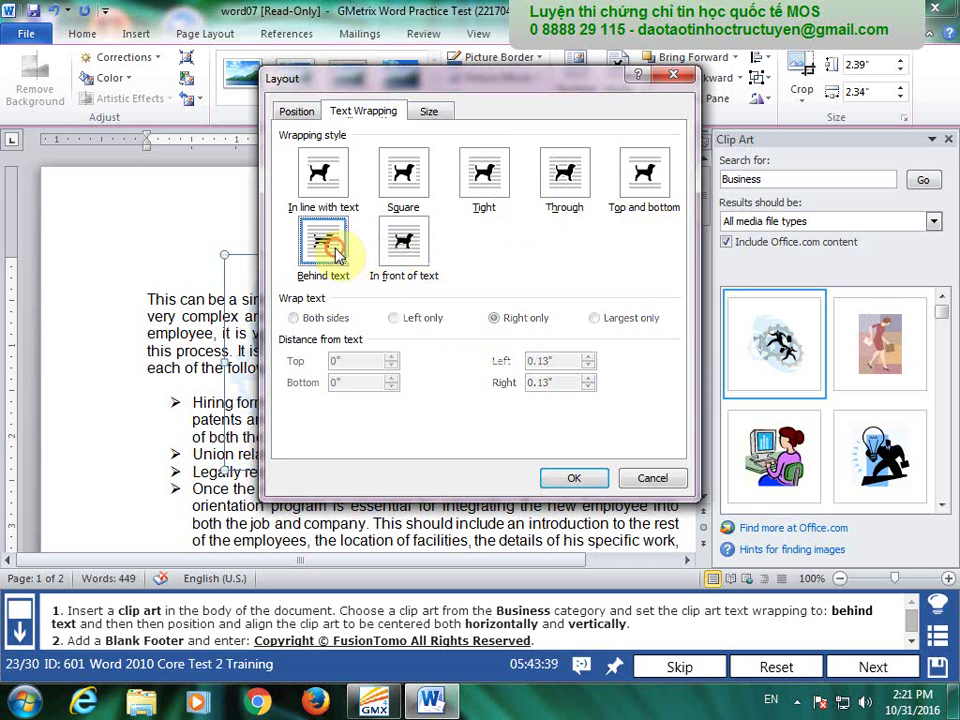
# Center the clip art horizontally and vertically by alignment in the Position settings.
pyautogui.click(303, 111)
pyautogui.click(293, 157)
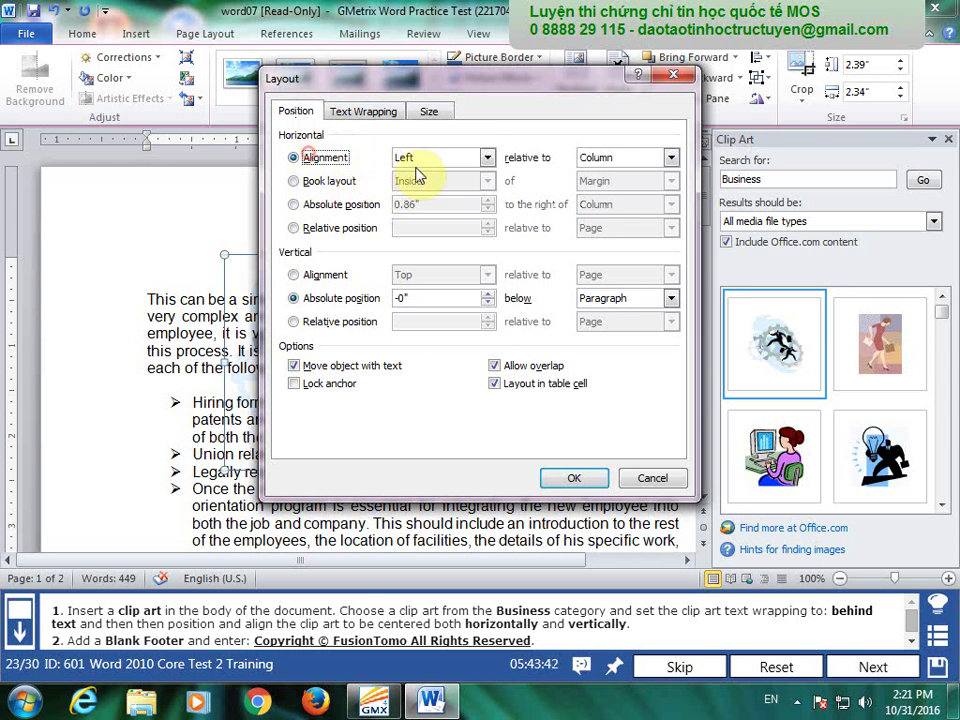
pyautogui.click(487, 157)
pyautogui.click(415, 187)
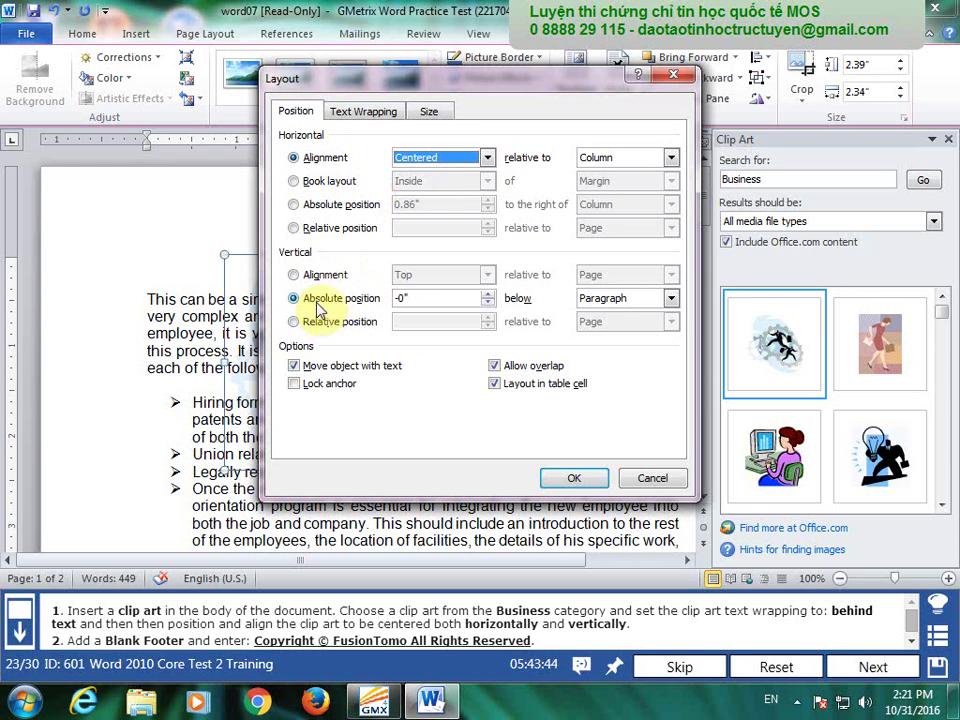
pyautogui.click(293, 274)
pyautogui.click(487, 274)
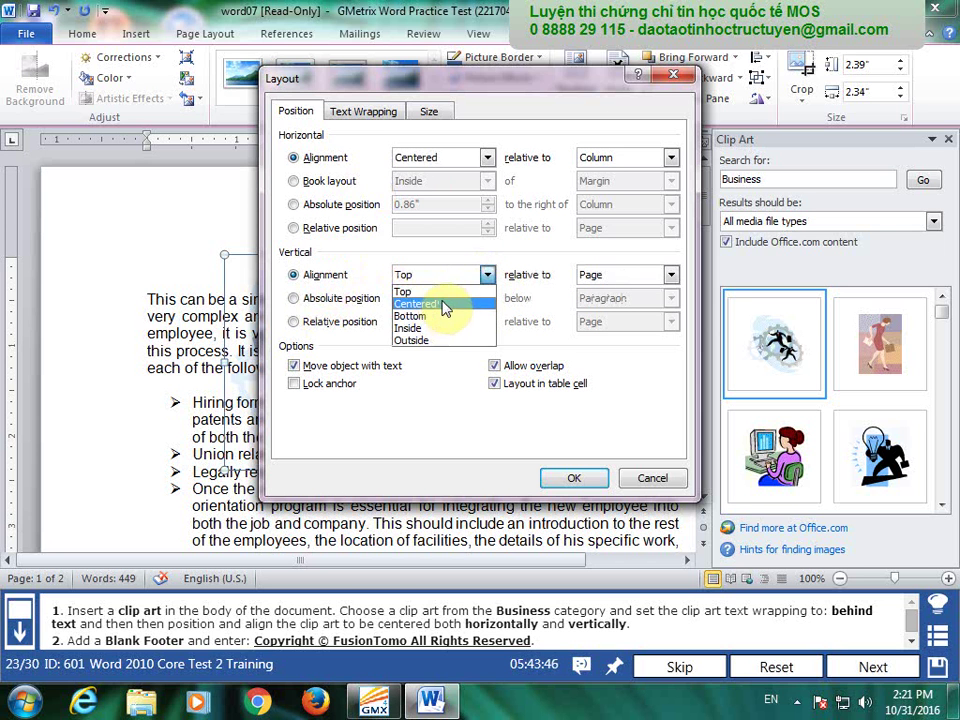
pyautogui.click(435, 301)
pyautogui.click(570, 472)
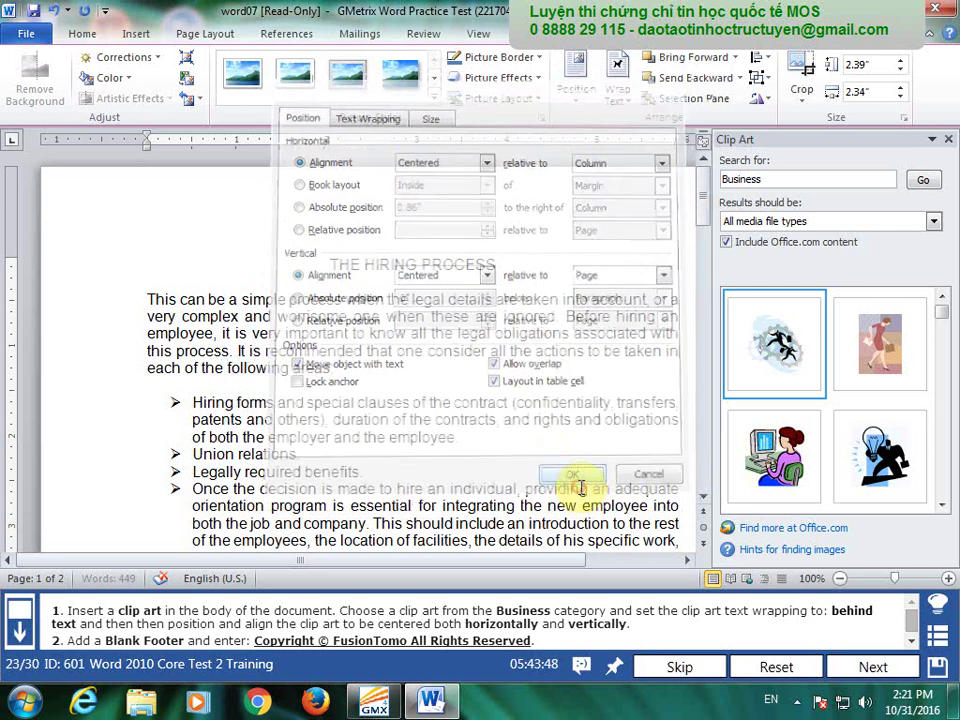
pyautogui.click(430, 497)
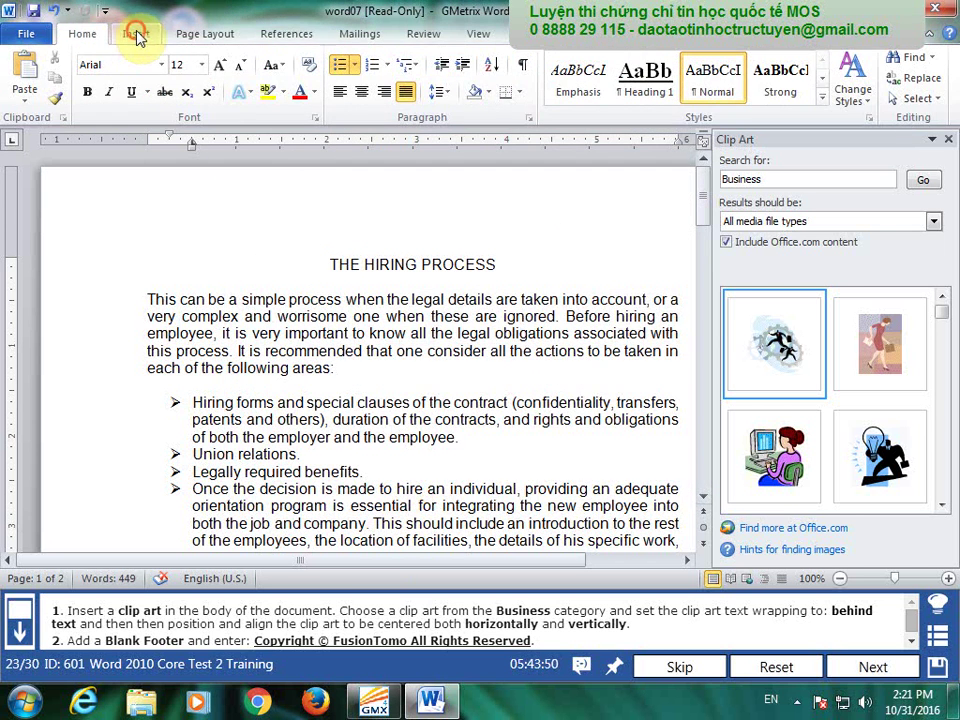
# Add a blank footer reading 'Copyright' followed by the © symbol.
pyautogui.click(136, 33)
pyautogui.click(560, 77)
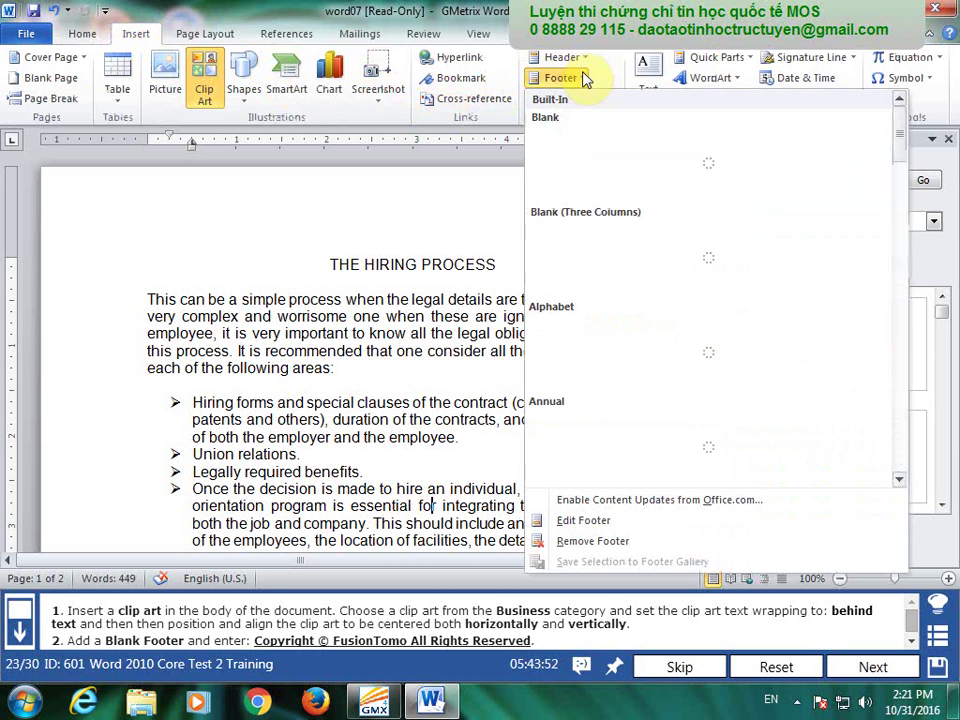
pyautogui.click(613, 168)
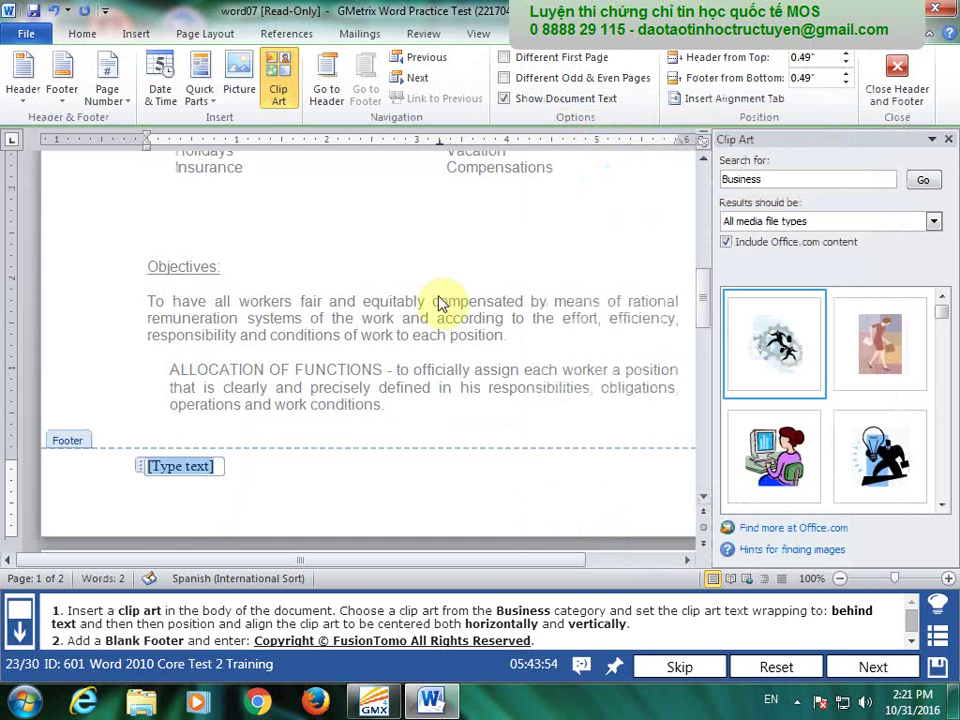
pyautogui.write('Copyright')
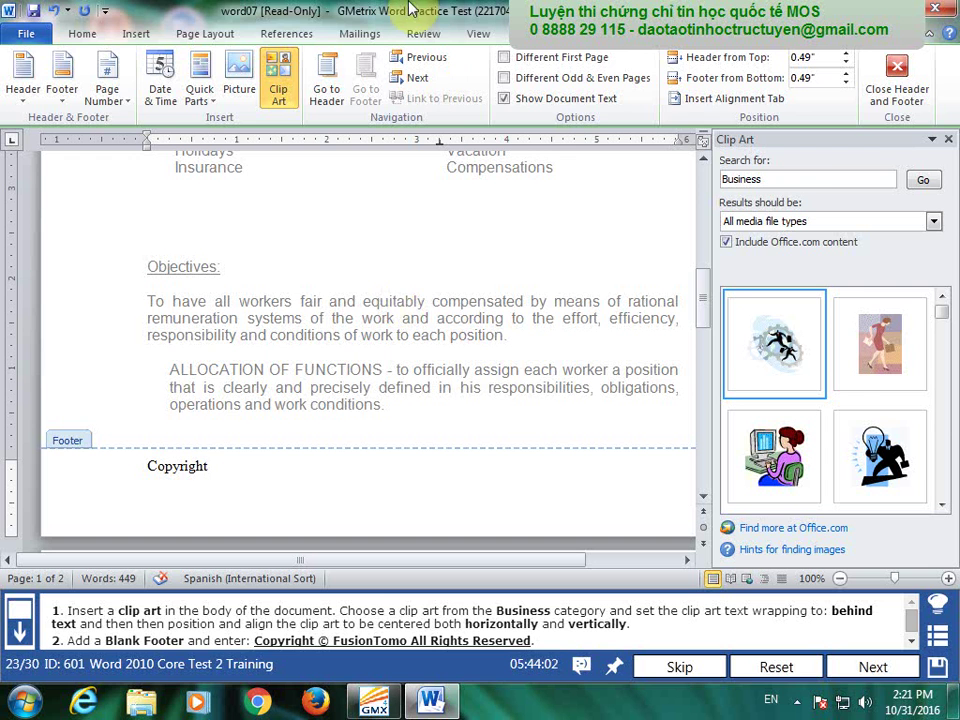
pyautogui.click(136, 33)
pyautogui.click(910, 77)
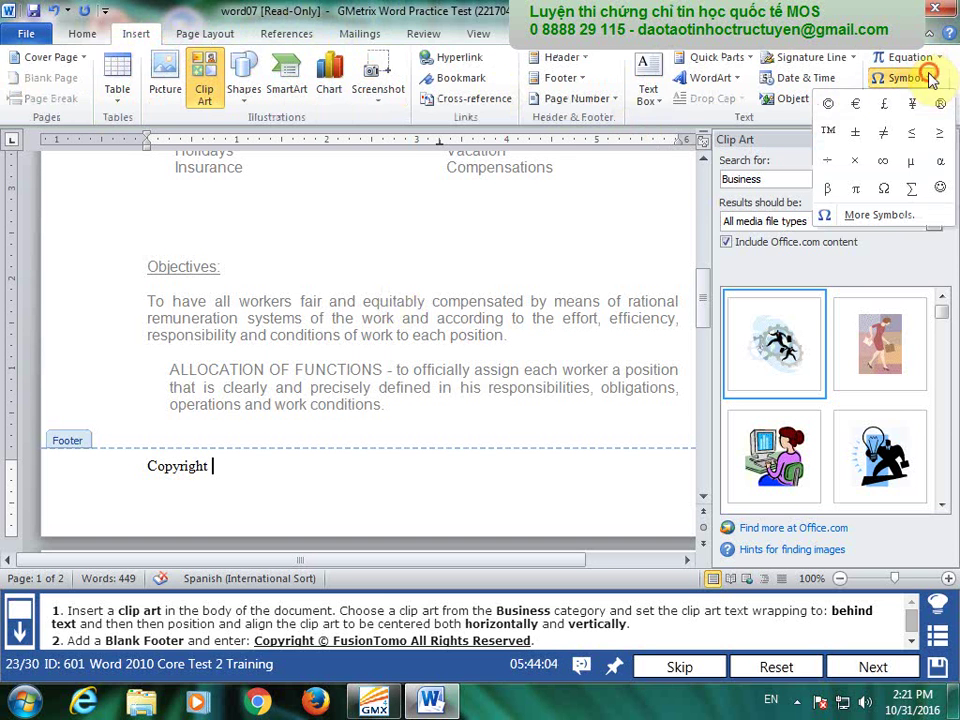
pyautogui.click(828, 103)
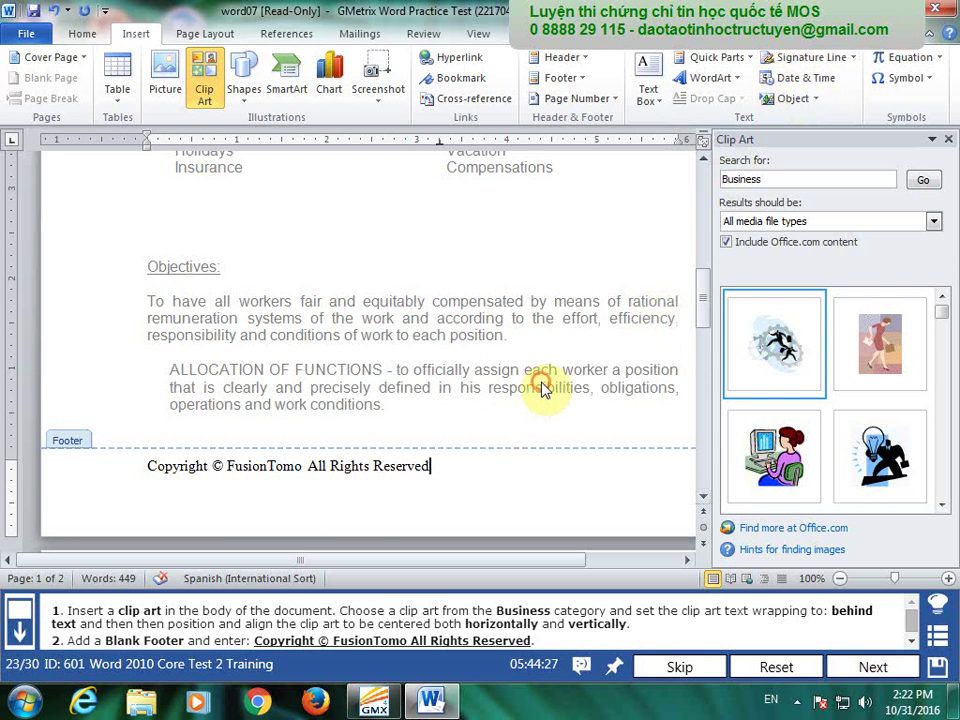
# Submit task 23 and continue to task 24, 'What is a Style Guide?'.
pyautogui.click(908, 644)
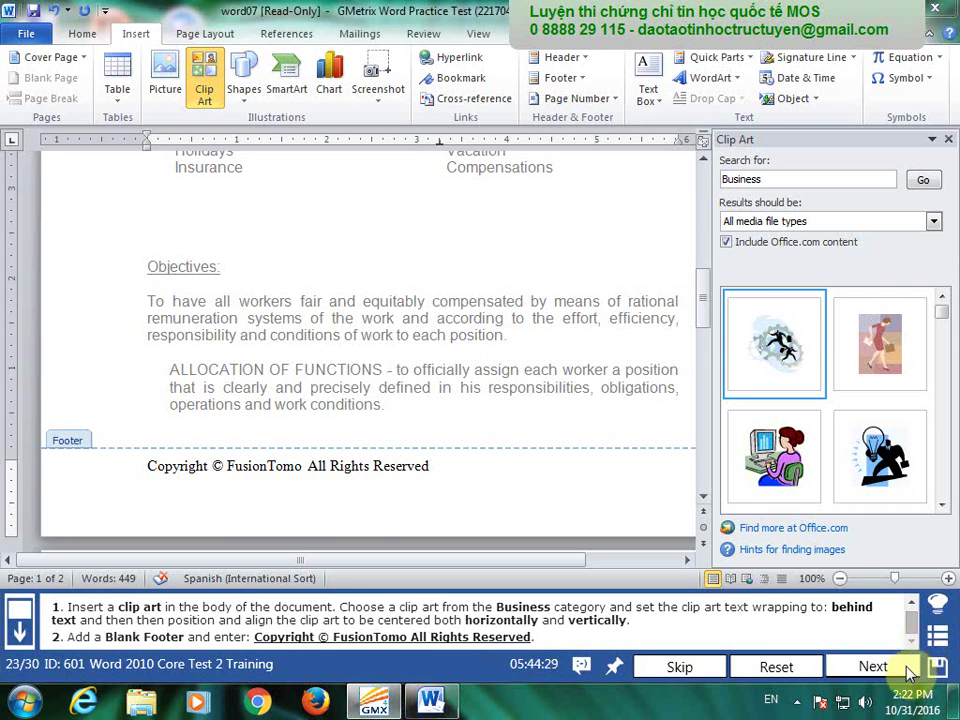
pyautogui.click(908, 668)
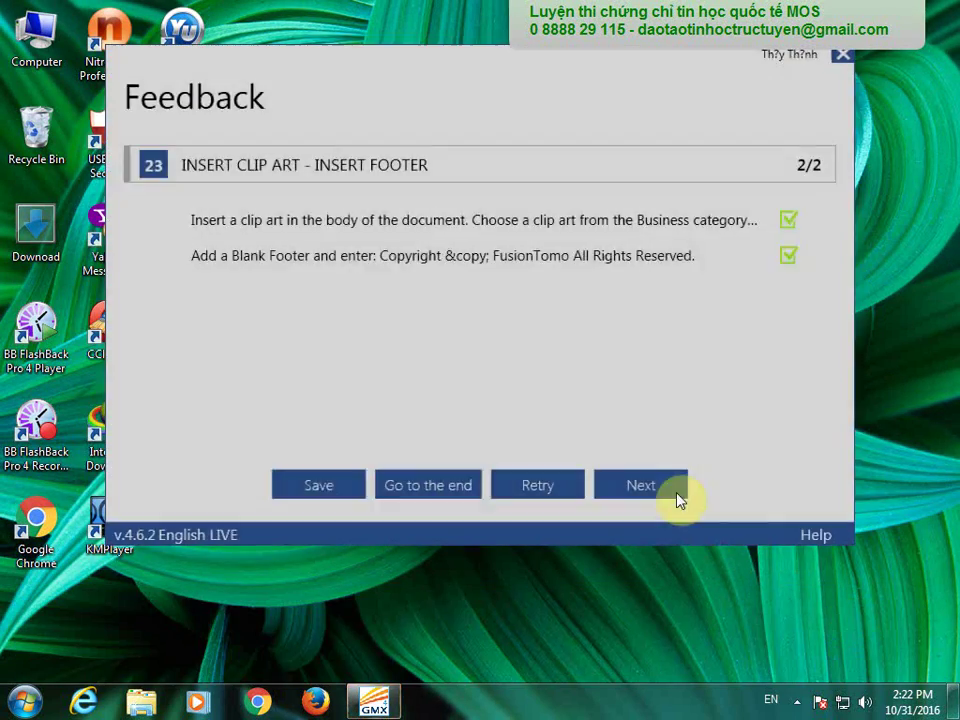
pyautogui.click(677, 492)
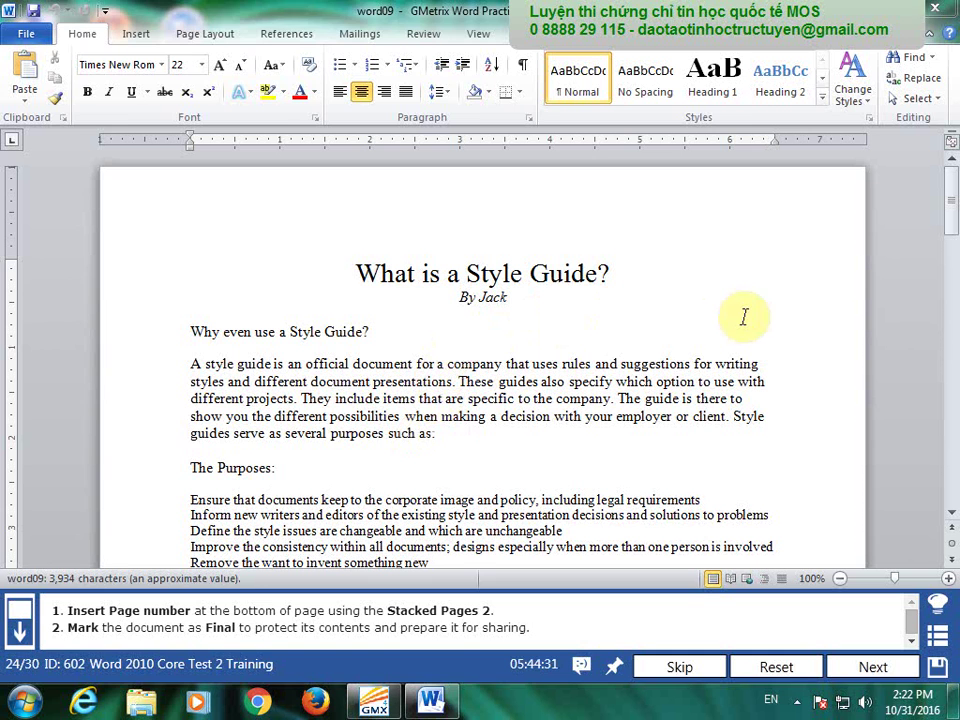
# Add a Stacked Pages 2 page number at the bottom of the page.
pyautogui.click(134, 33)
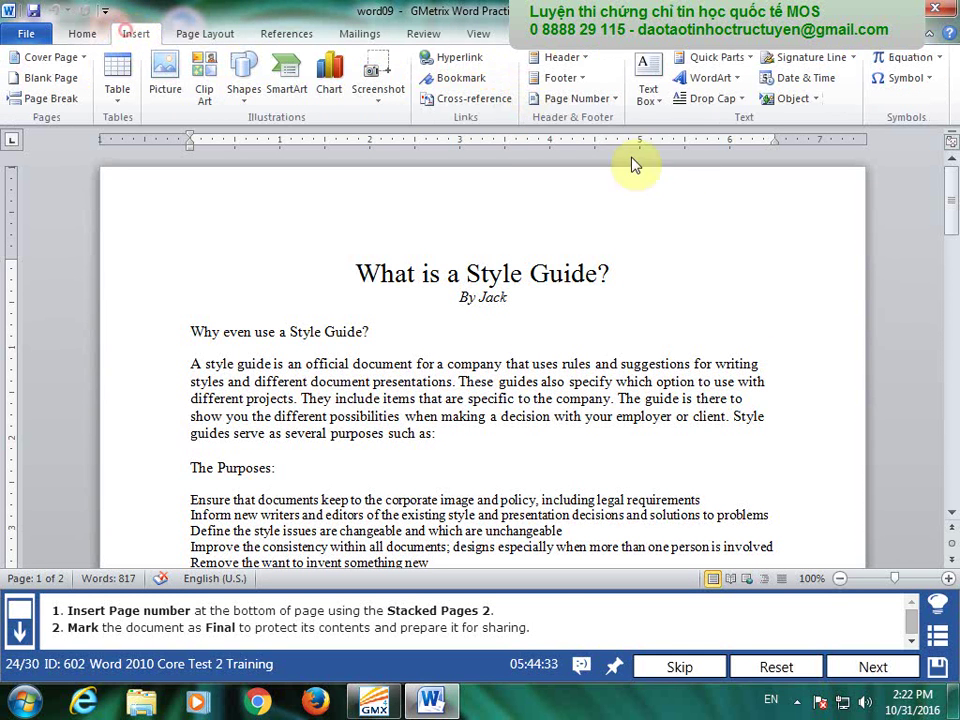
pyautogui.click(612, 98)
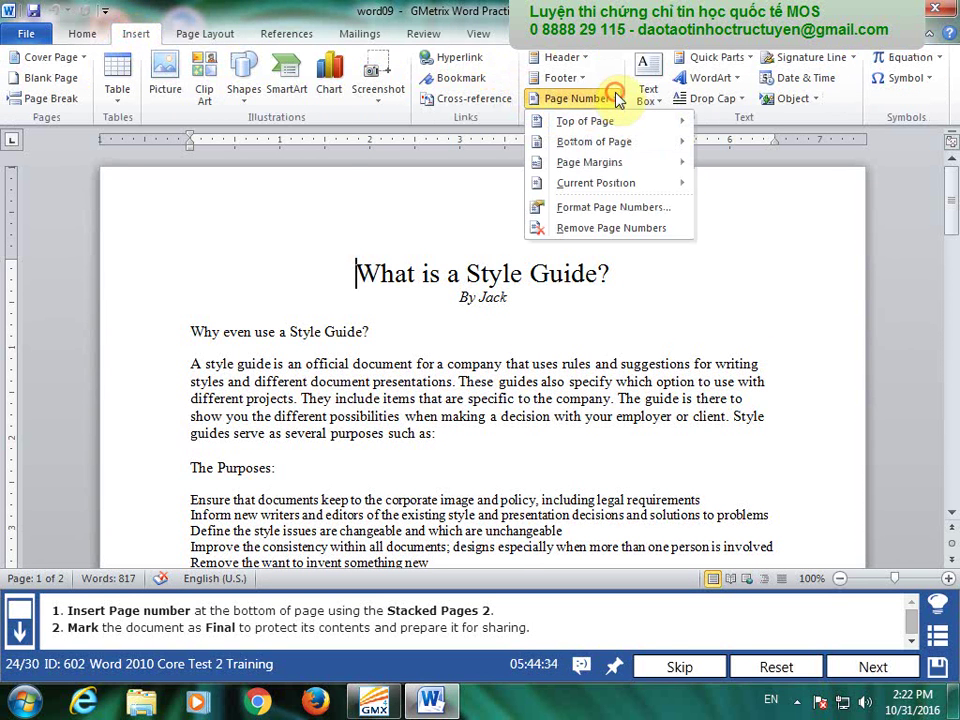
pyautogui.click(650, 152)
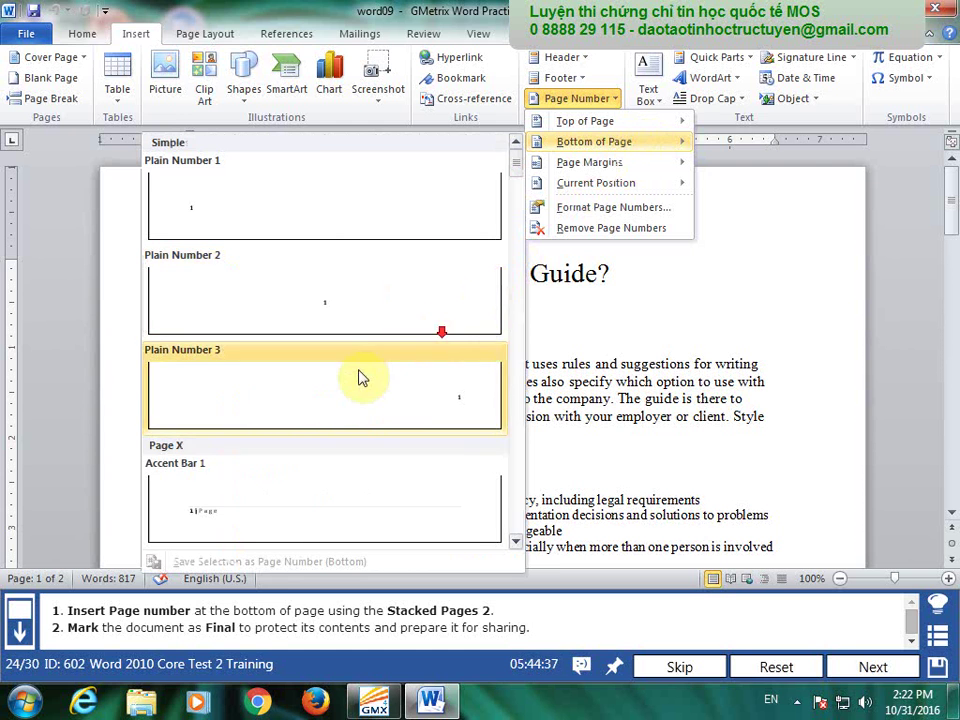
pyautogui.click(514, 541)
pyautogui.scroll(-5, 360, 420)
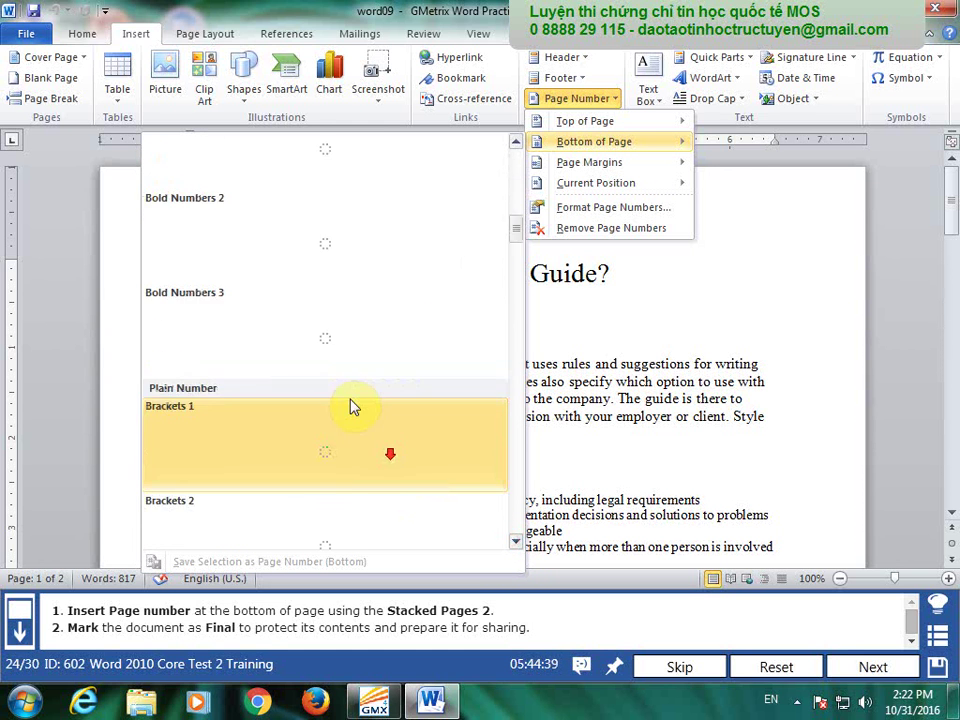
pyautogui.scroll(-5, 349, 407)
pyautogui.scroll(-5, 349, 407)
pyautogui.scroll(-5, 352, 404)
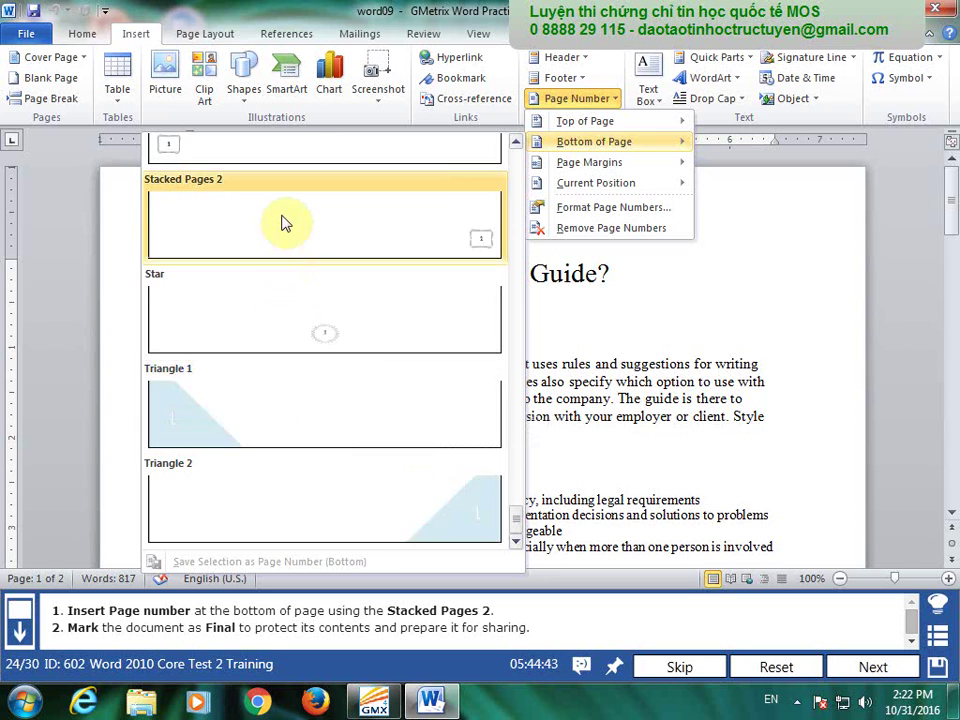
pyautogui.click(283, 221)
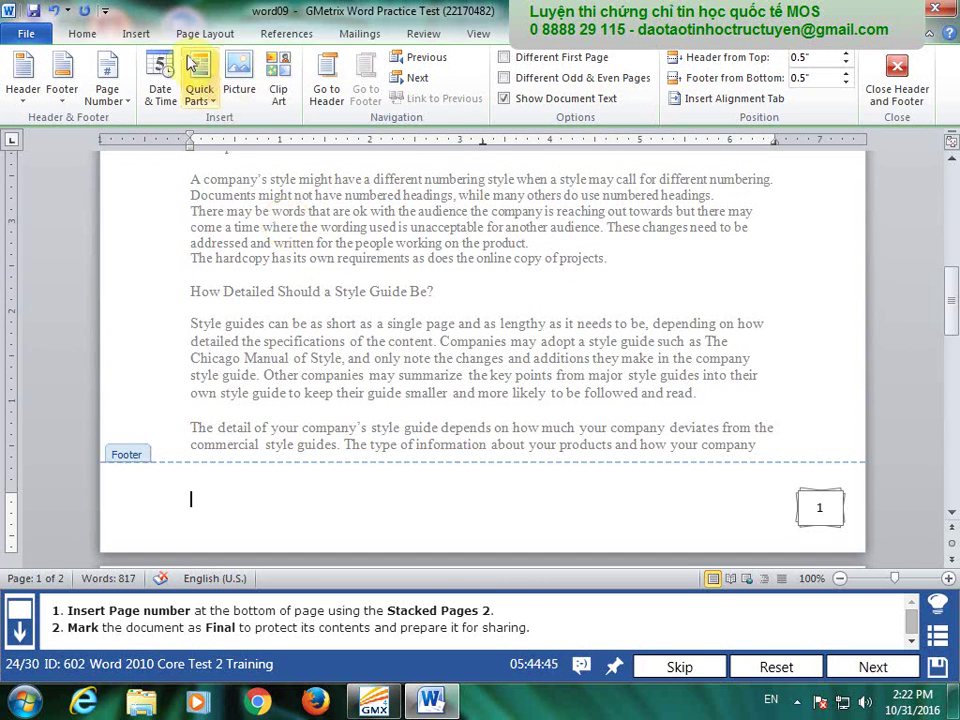
# Mark the document as final, then submit and continue to question 25.
pyautogui.click(26, 33)
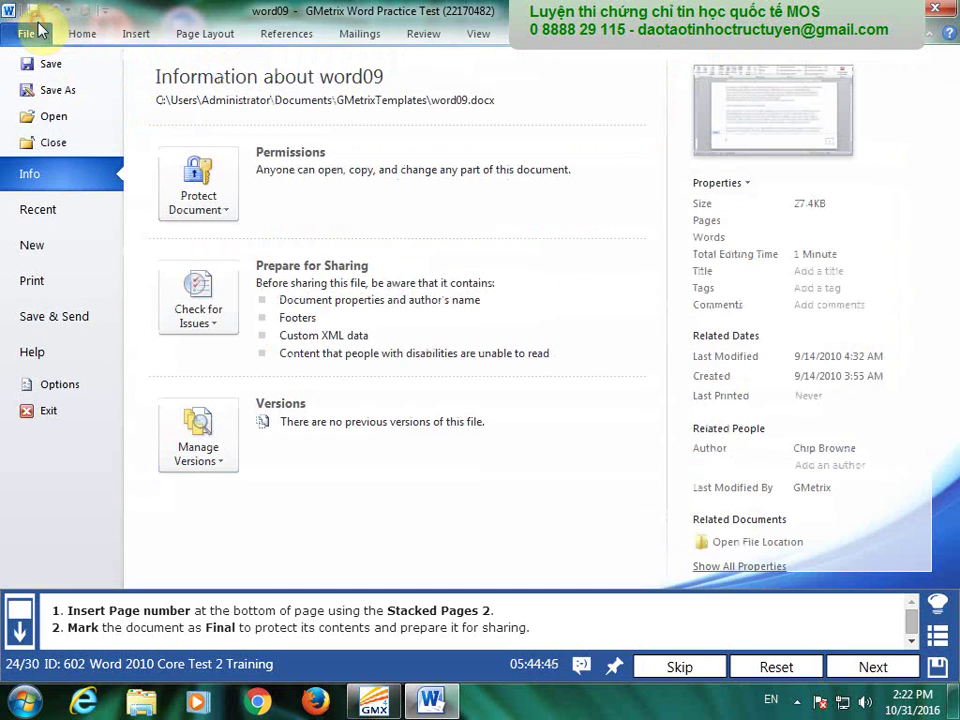
pyautogui.click(224, 207)
pyautogui.click(236, 236)
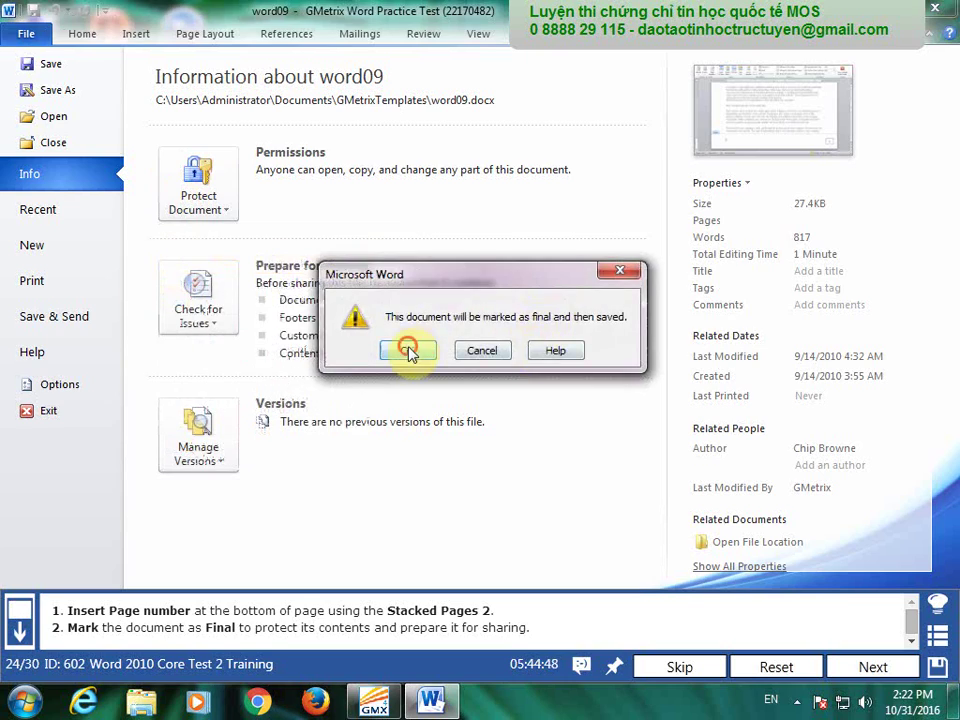
pyautogui.click(408, 350)
pyautogui.click(487, 386)
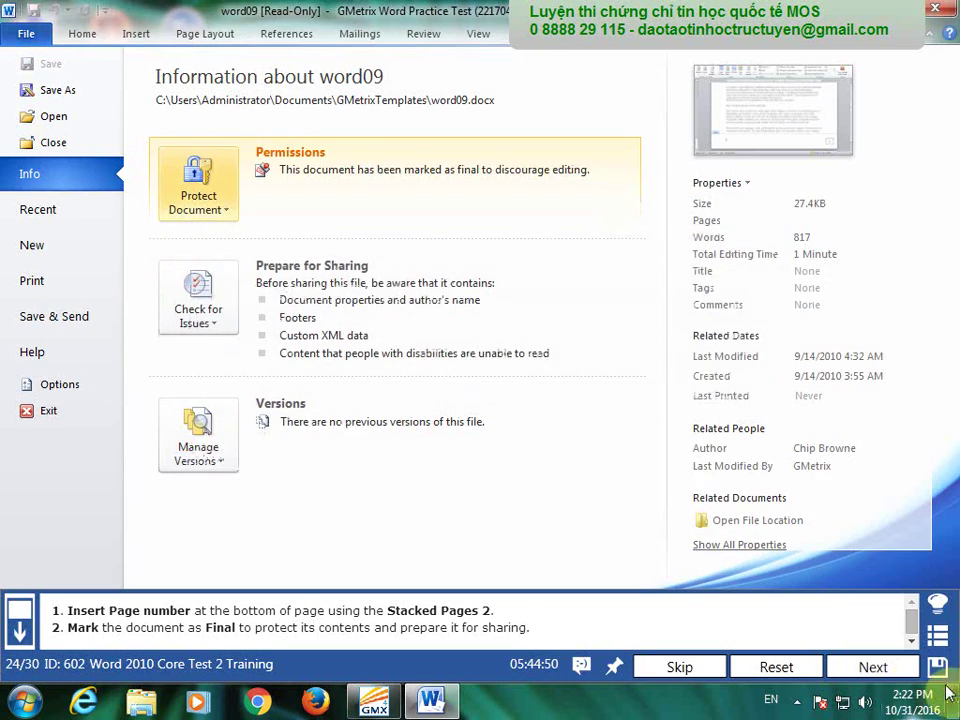
pyautogui.click(876, 668)
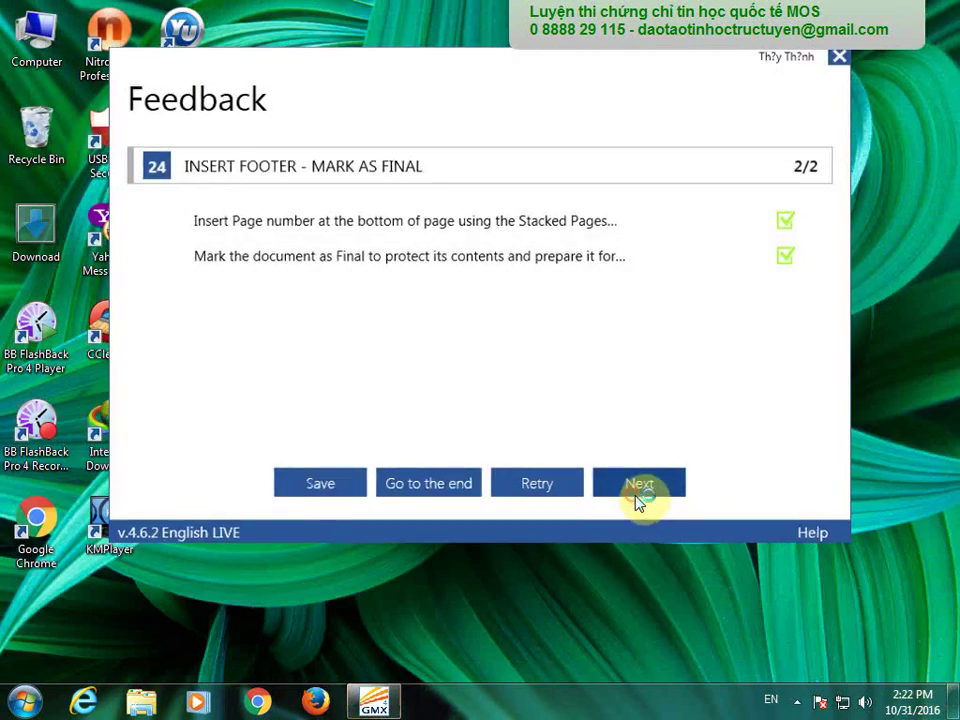
pyautogui.click(636, 492)
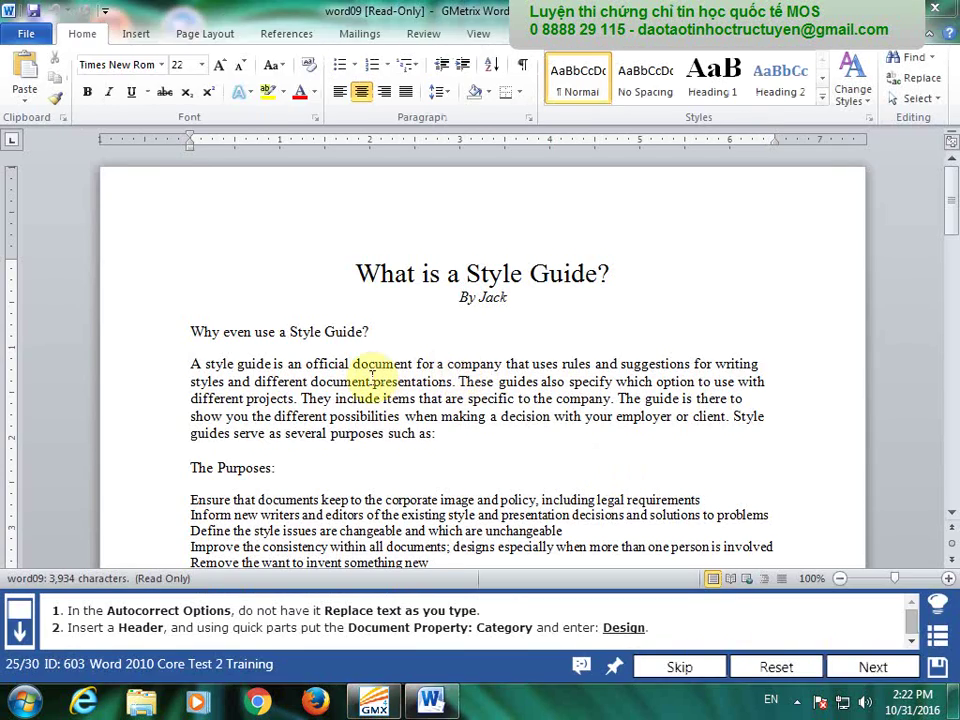
# Turn off AutoCorrect's 'Replace text as you type' in Word's proofing options.
pyautogui.click(26, 31)
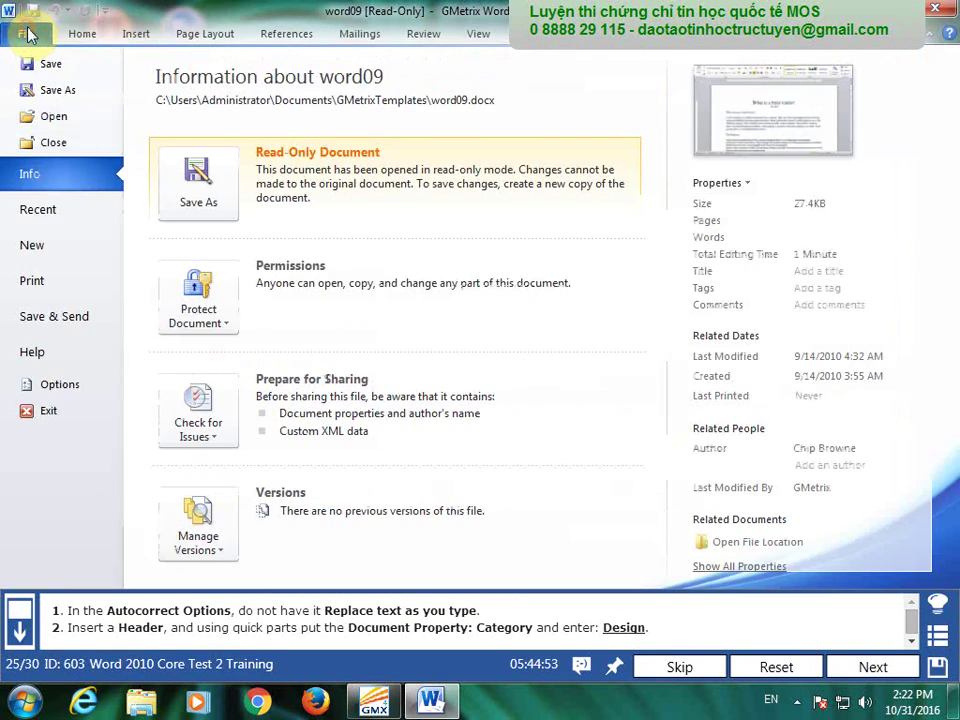
pyautogui.click(86, 381)
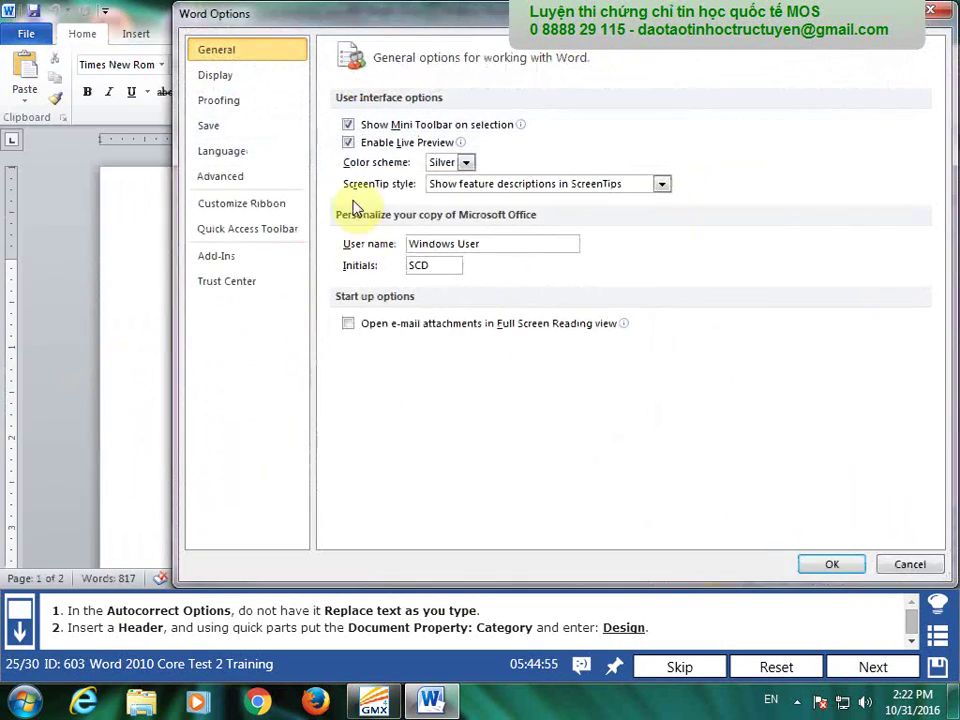
pyautogui.click(240, 100)
pyautogui.click(688, 128)
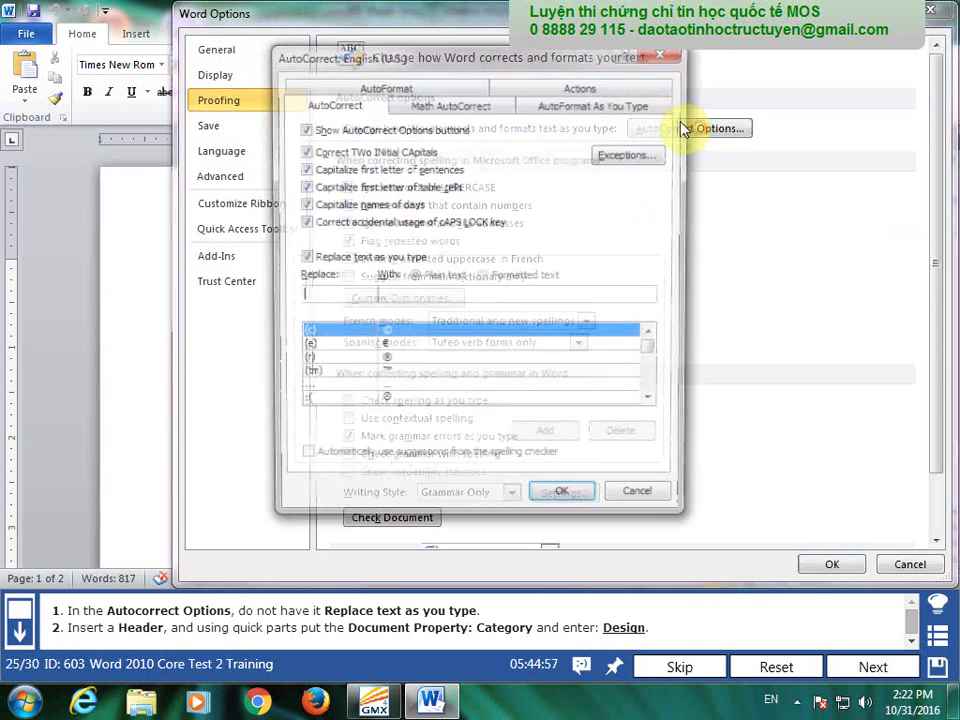
pyautogui.click(563, 500)
pyautogui.click(828, 564)
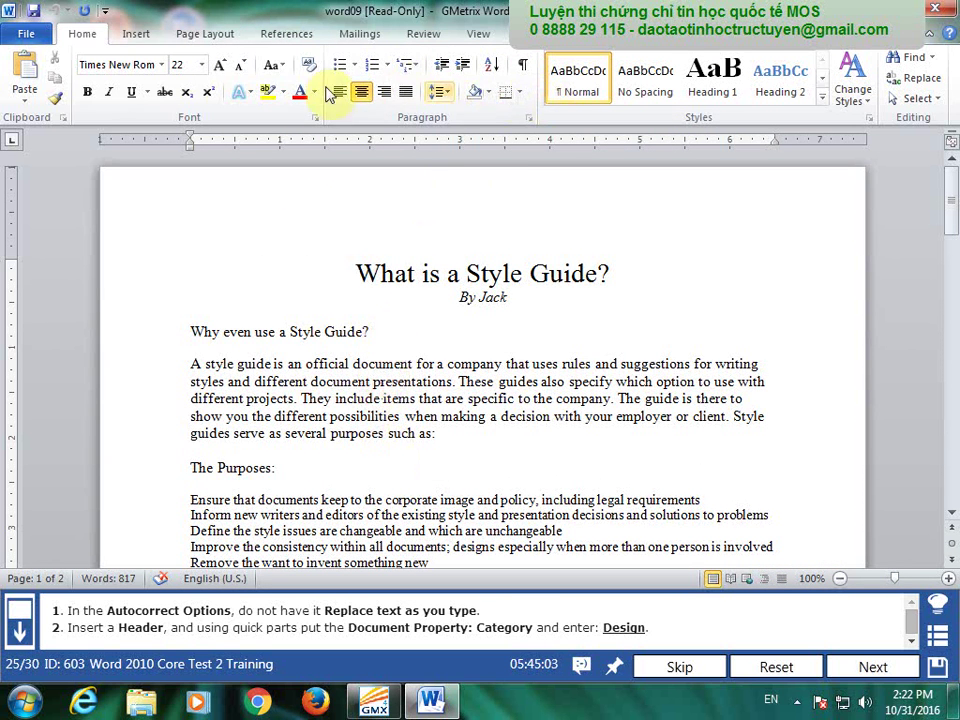
# Insert the Category property into the header, fill it with 'Design', and close the header.
pyautogui.click(136, 33)
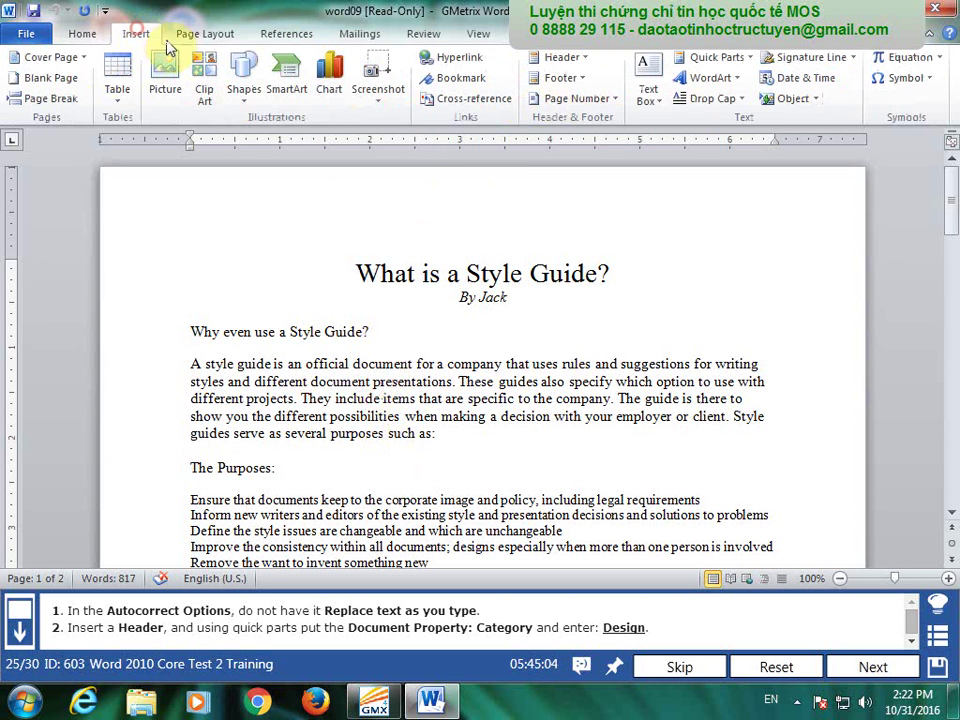
pyautogui.click(583, 57)
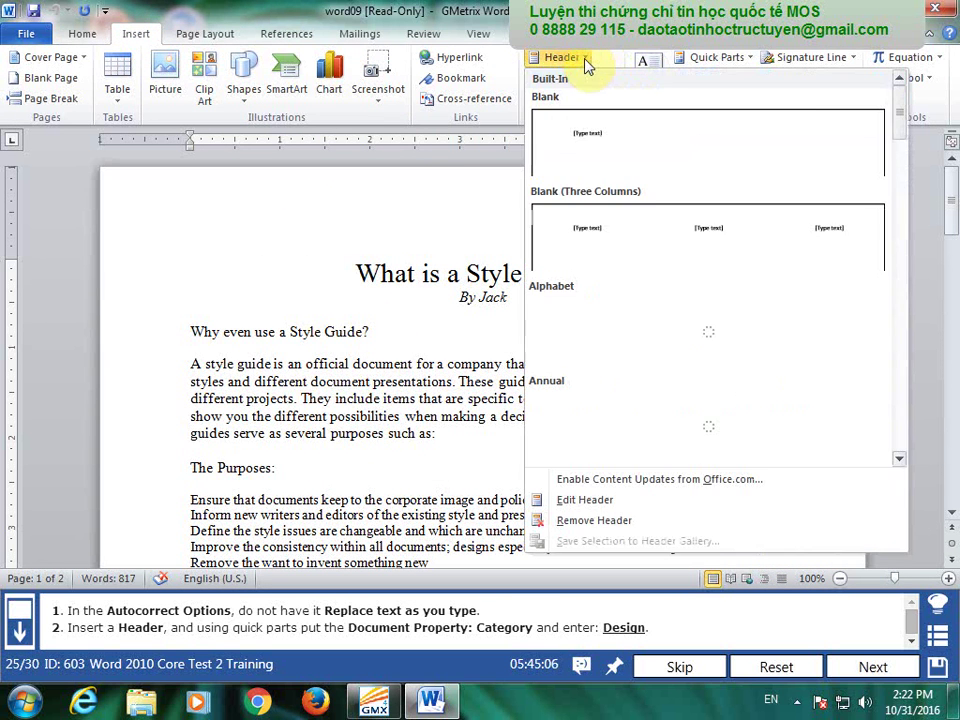
pyautogui.click(580, 499)
pyautogui.click(205, 95)
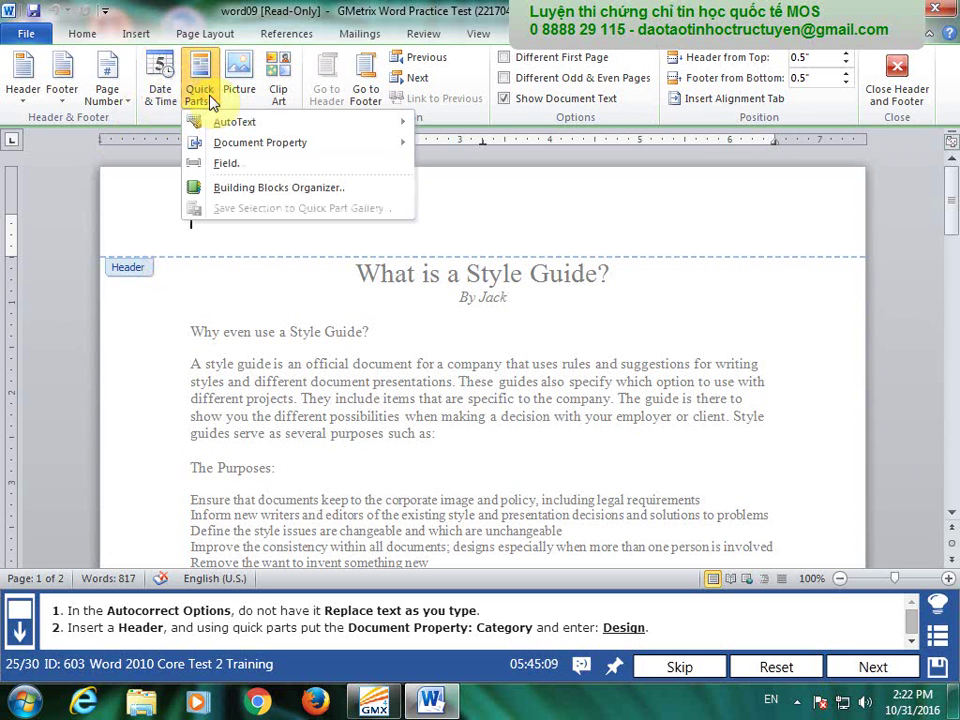
pyautogui.moveTo(260, 142)
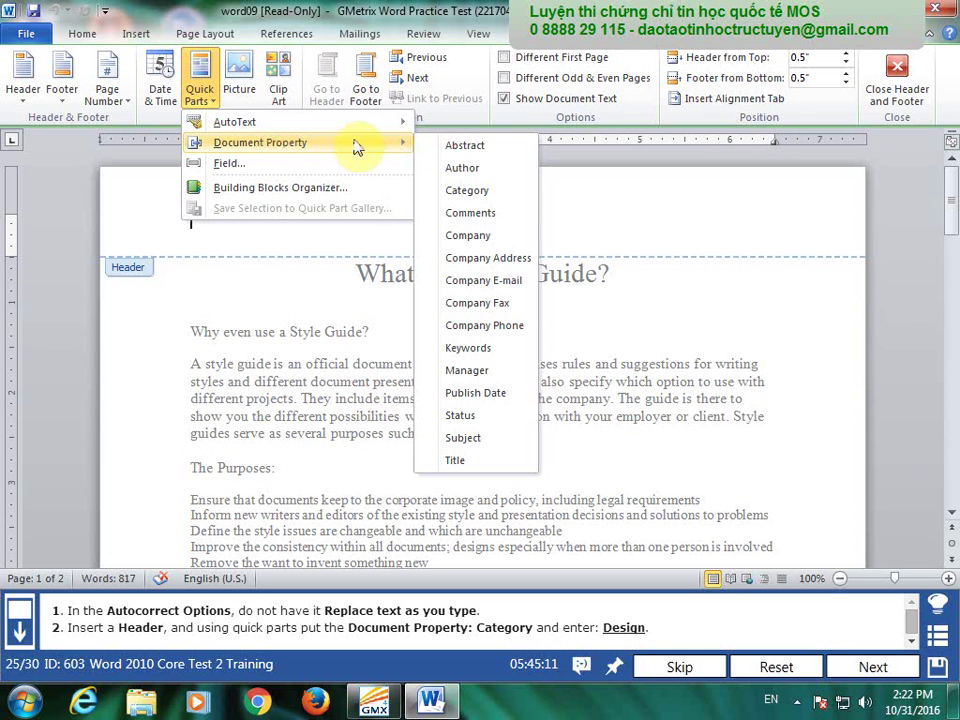
pyautogui.click(498, 192)
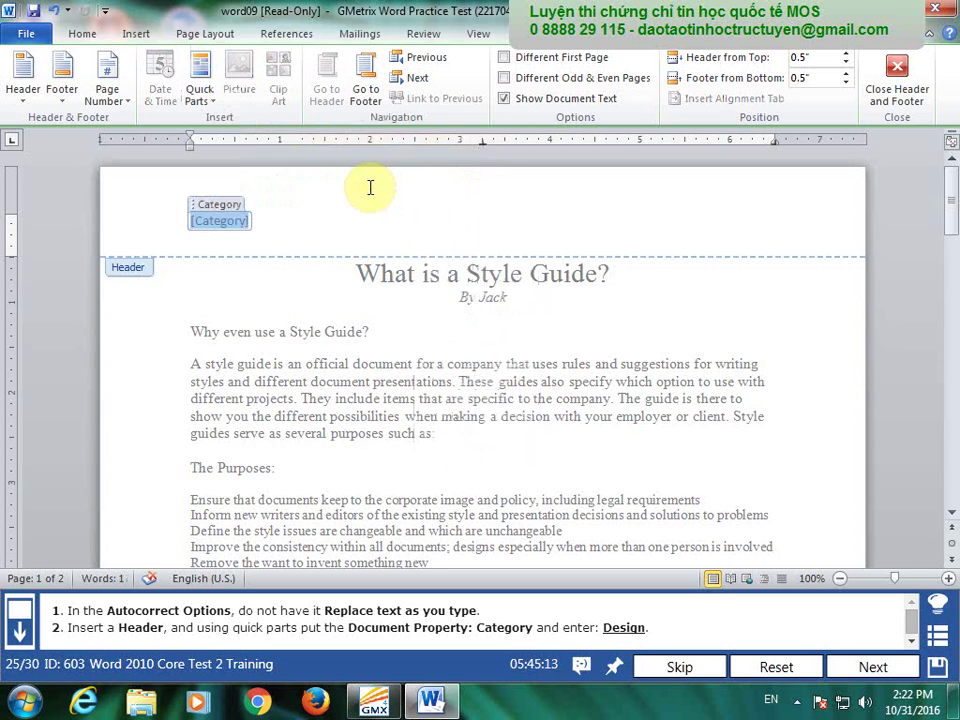
pyautogui.write('Design')
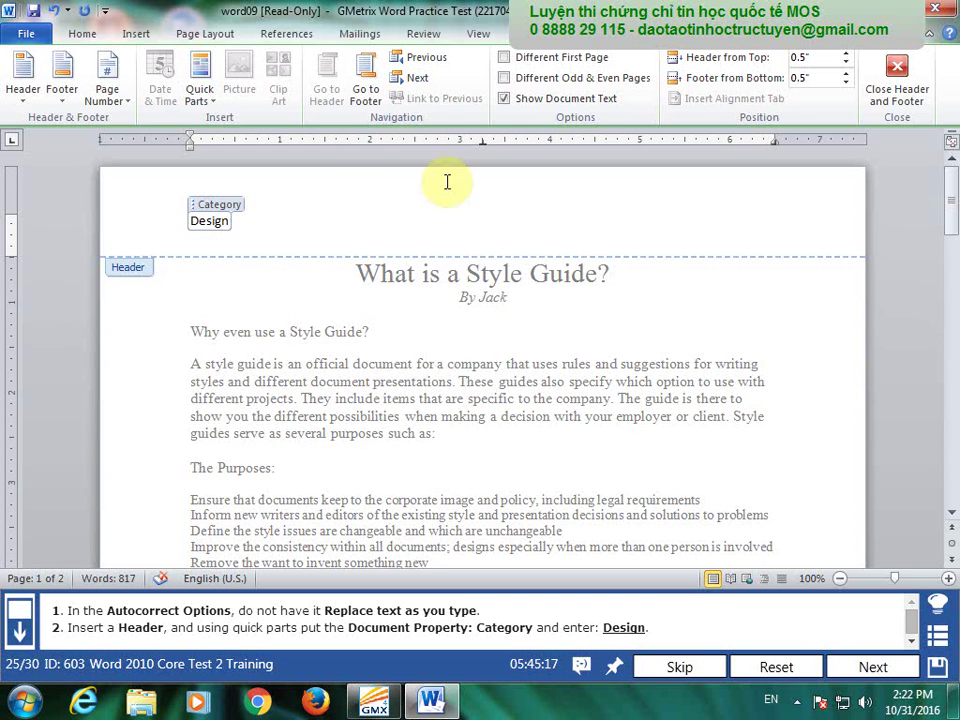
pyautogui.click(900, 77)
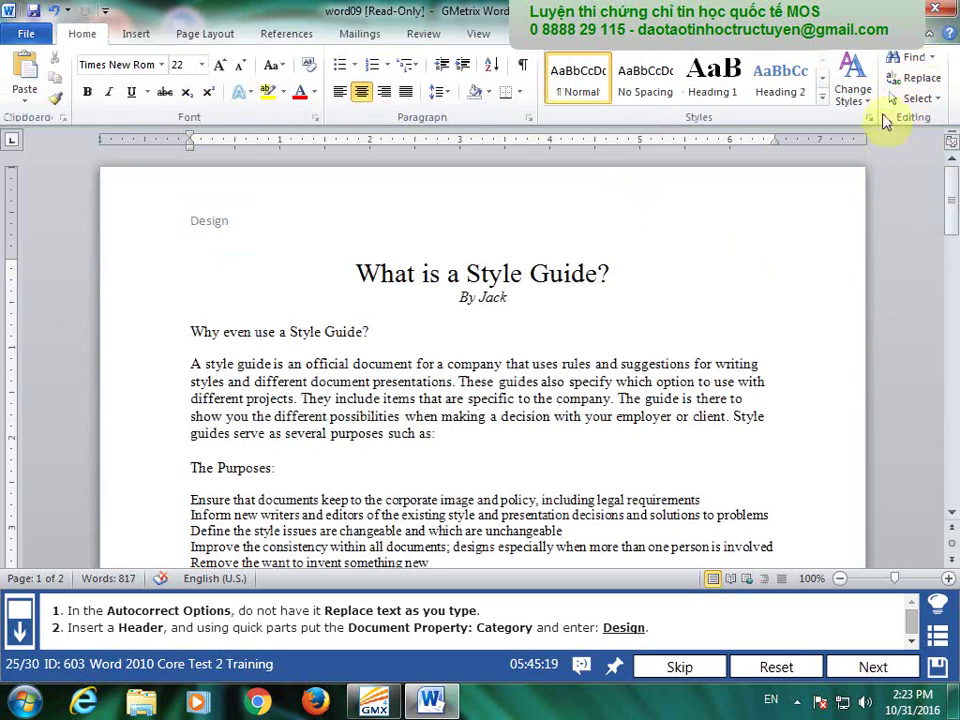
# Submit the previous task, then give the page an Ocean preset gradient background shaded From center.
pyautogui.click(868, 668)
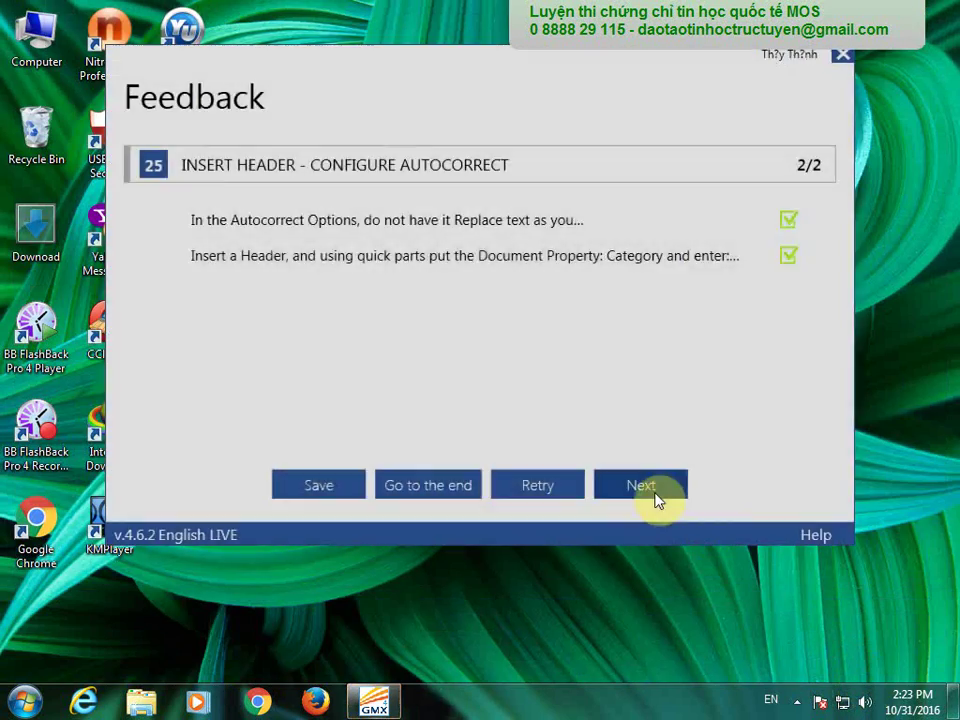
pyautogui.click(648, 488)
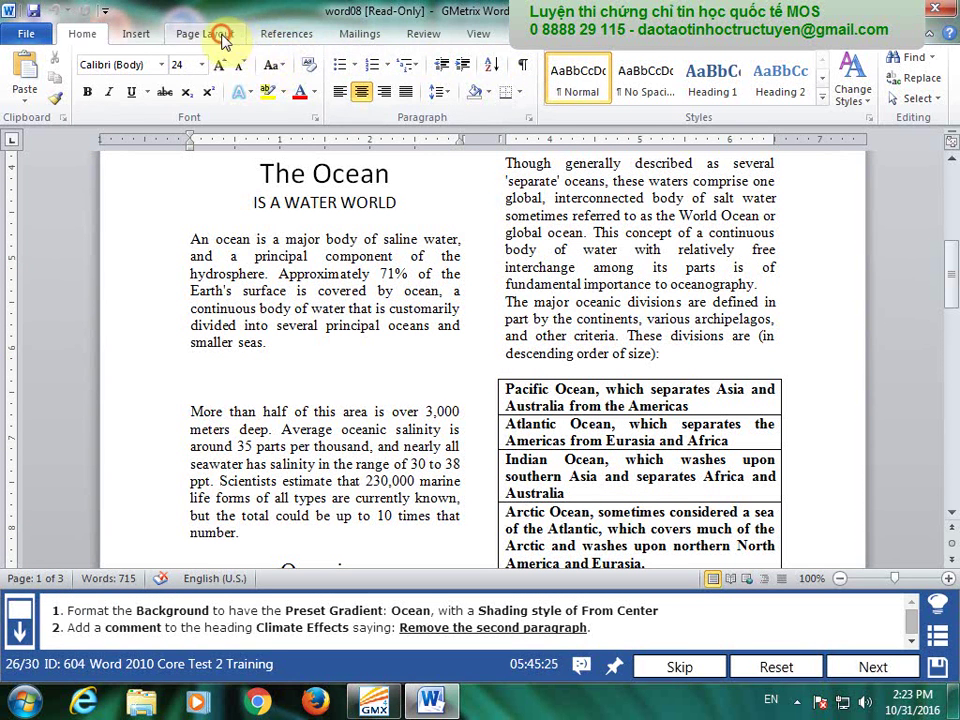
pyautogui.click(210, 33)
pyautogui.click(380, 79)
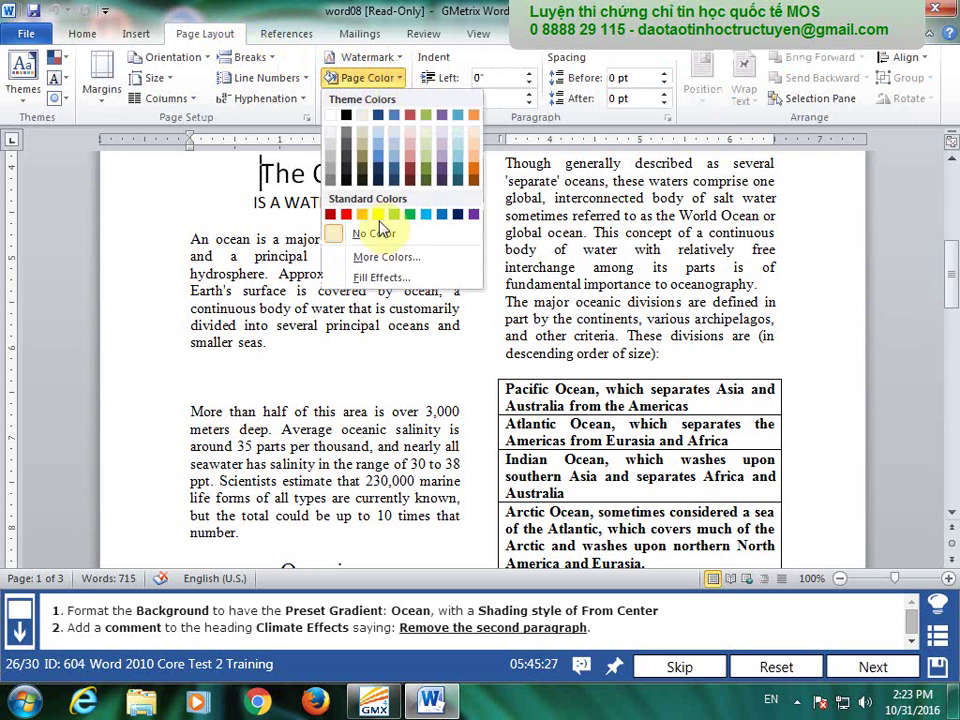
pyautogui.click(381, 277)
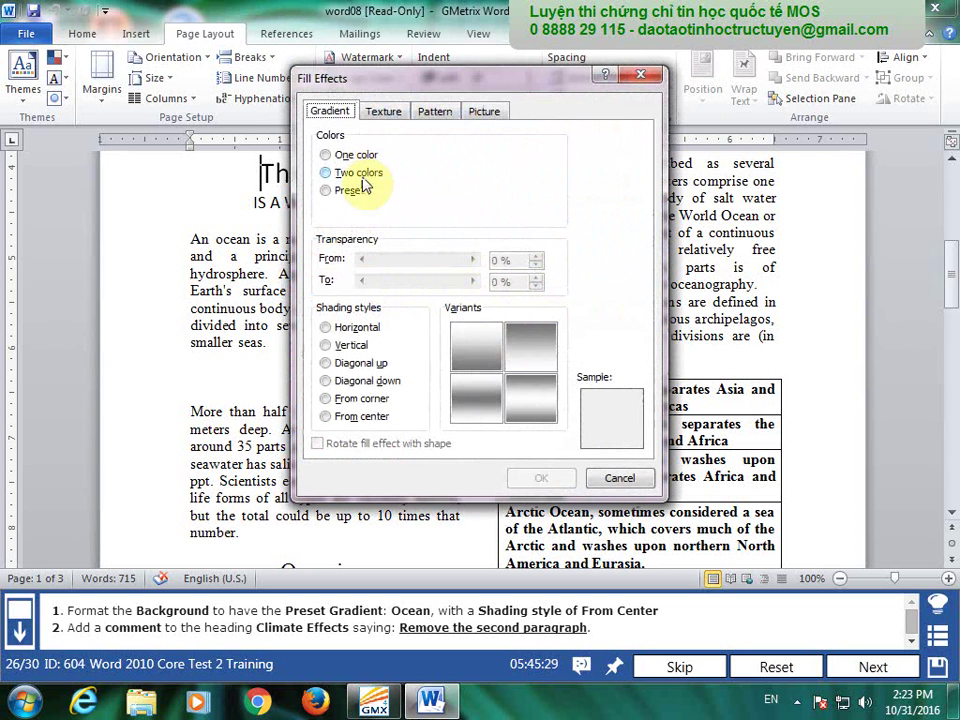
pyautogui.click(352, 190)
pyautogui.click(538, 173)
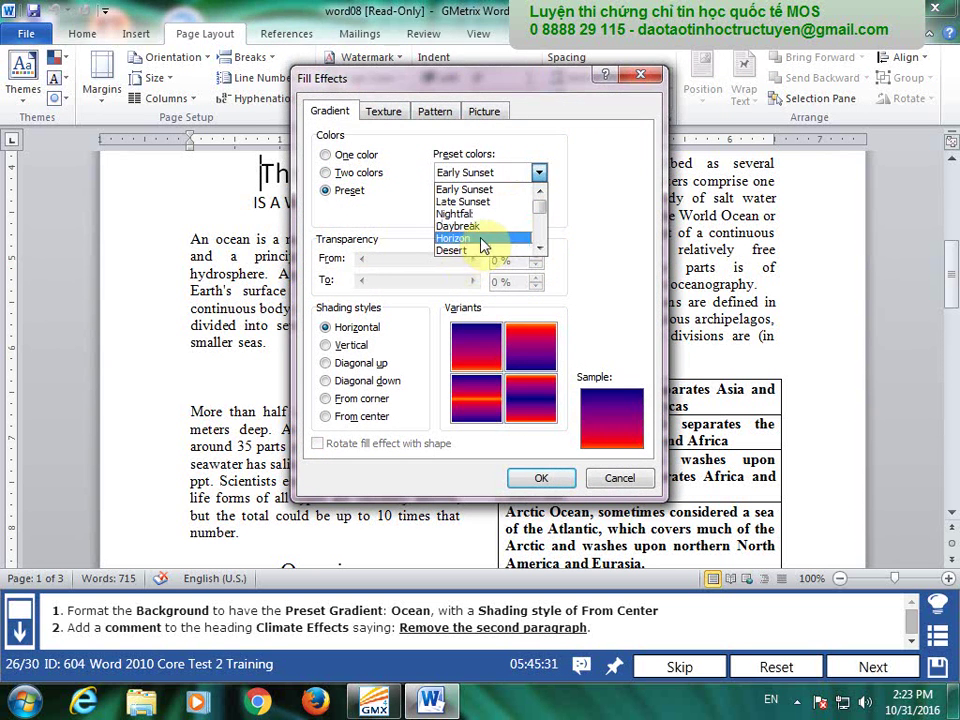
pyautogui.click(539, 248)
pyautogui.click(539, 248)
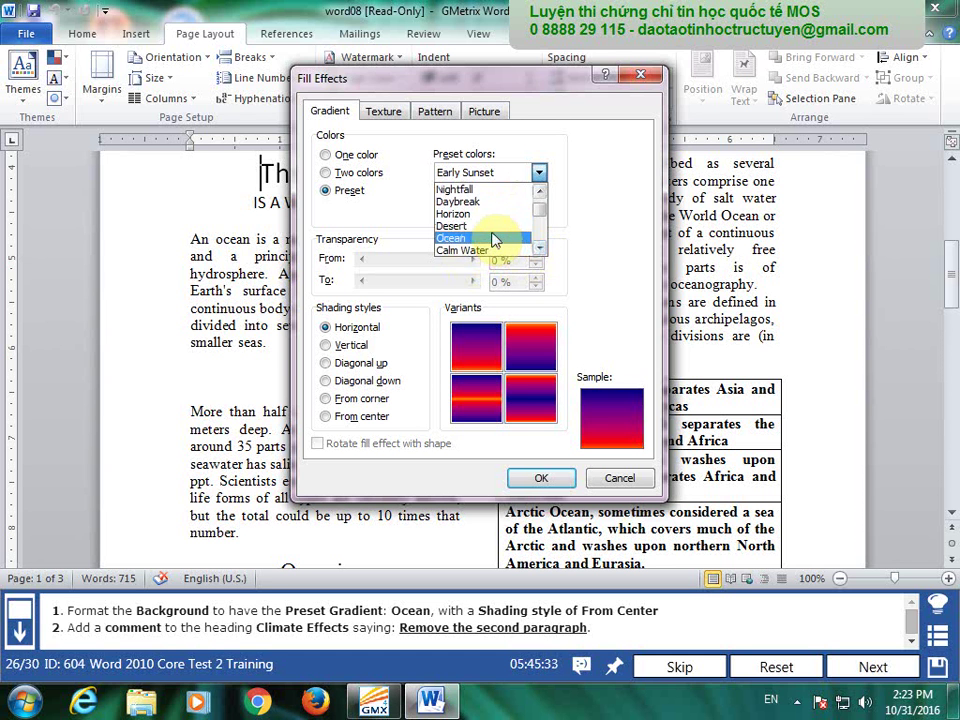
pyautogui.click(493, 240)
pyautogui.click(360, 416)
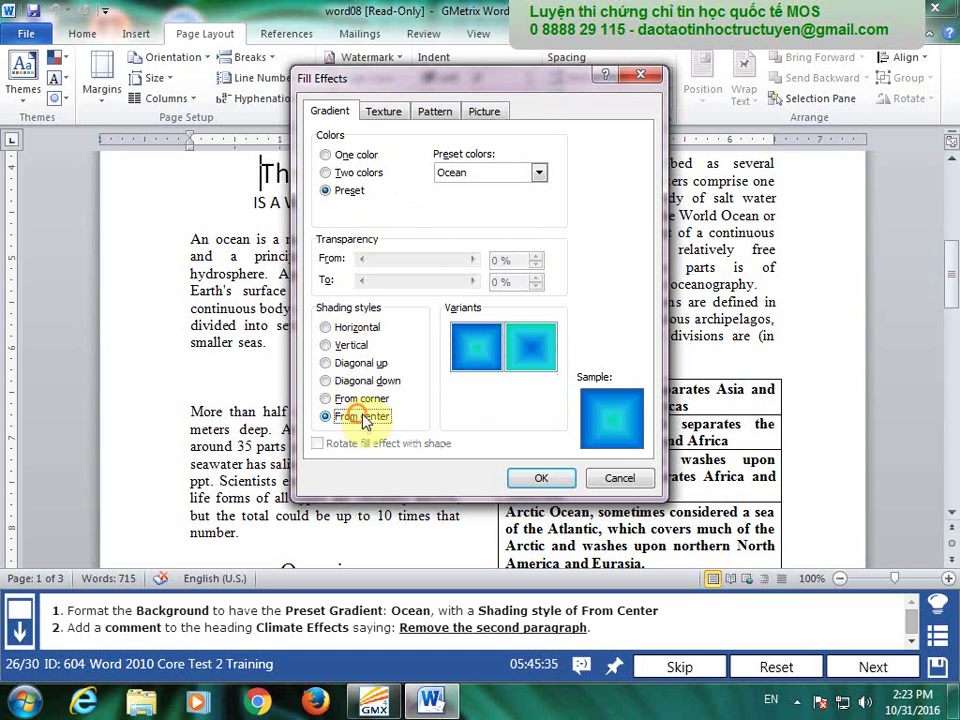
pyautogui.click(540, 479)
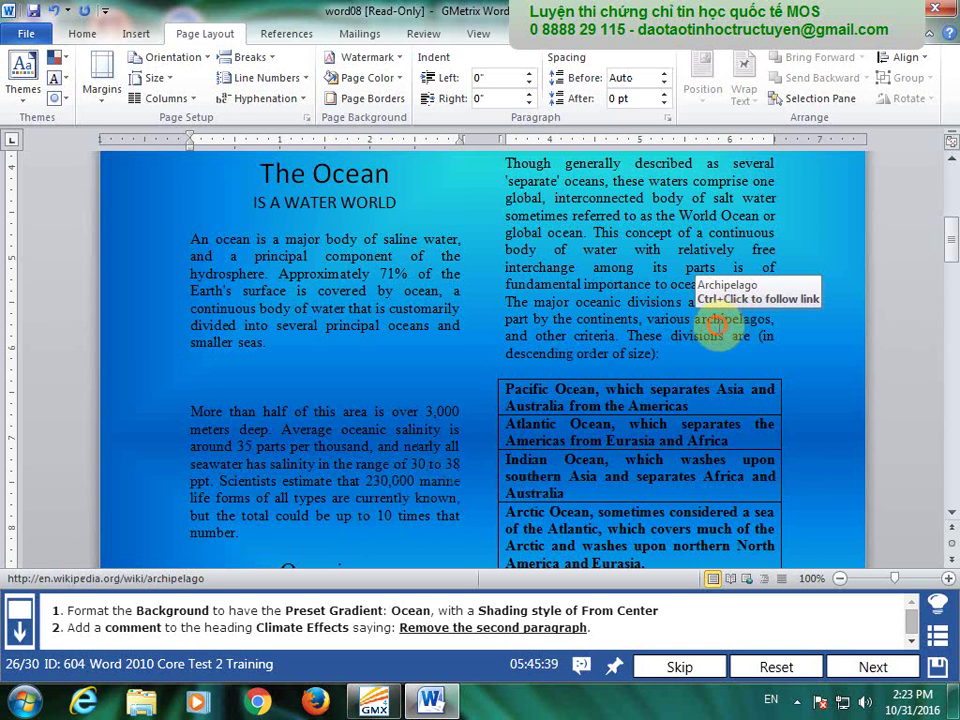
# Add the comment 'Remove the second paragraph' to the Climate Effects heading.
pyautogui.scroll(-3, 715, 322)
pyautogui.scroll(-3, 720, 325)
pyautogui.scroll(-3, 720, 332)
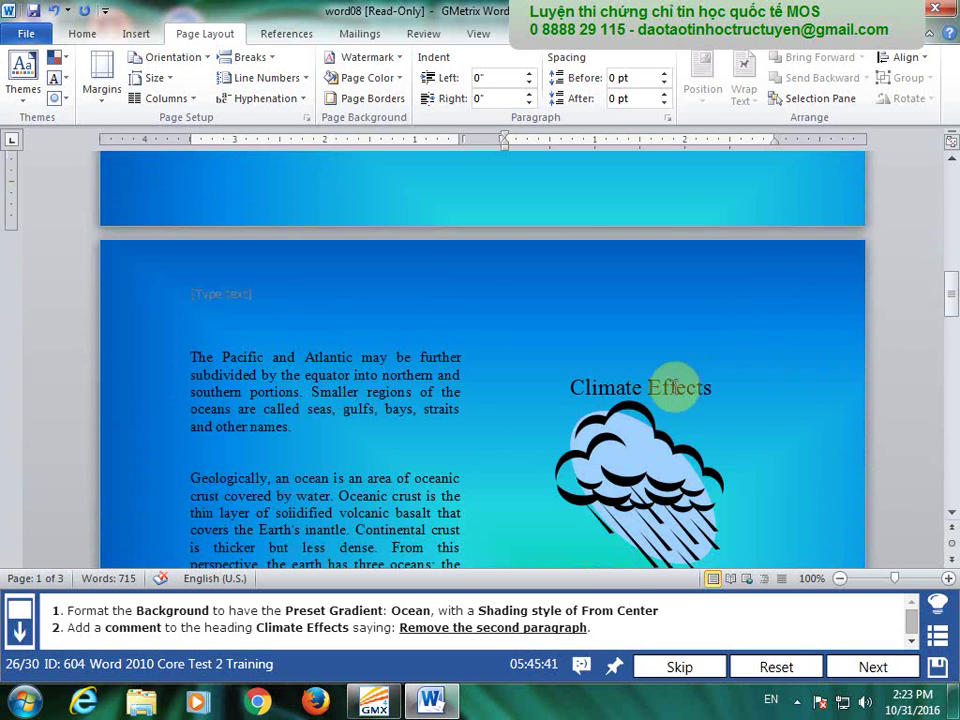
pyautogui.click(569, 387)
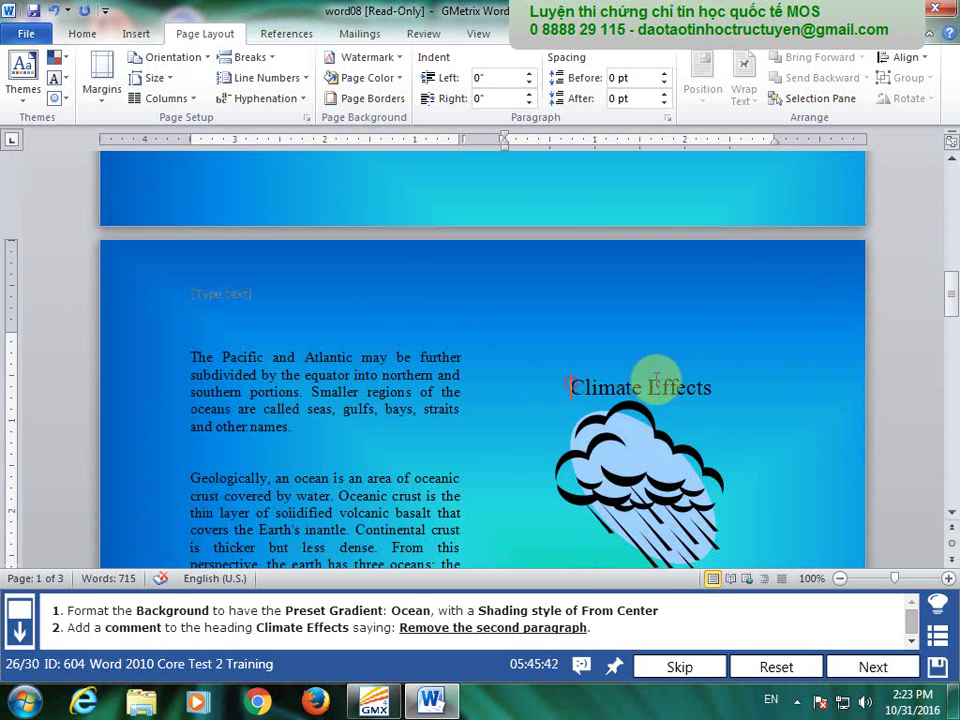
pyautogui.keyDown('shift'); pyautogui.click(713, 387); pyautogui.keyUp('shift')
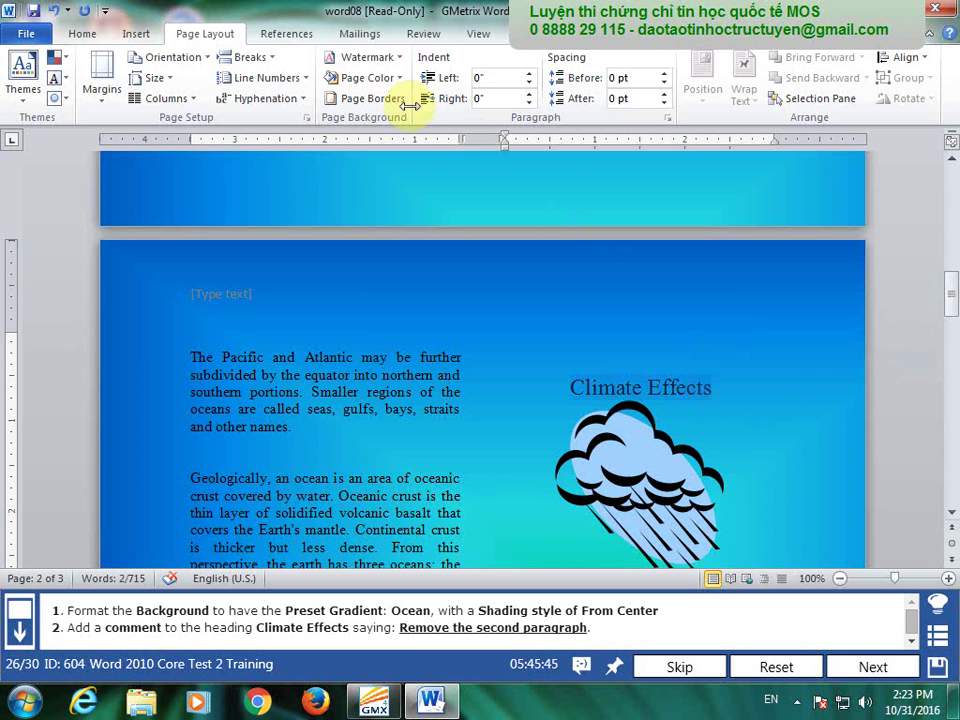
pyautogui.click(424, 34)
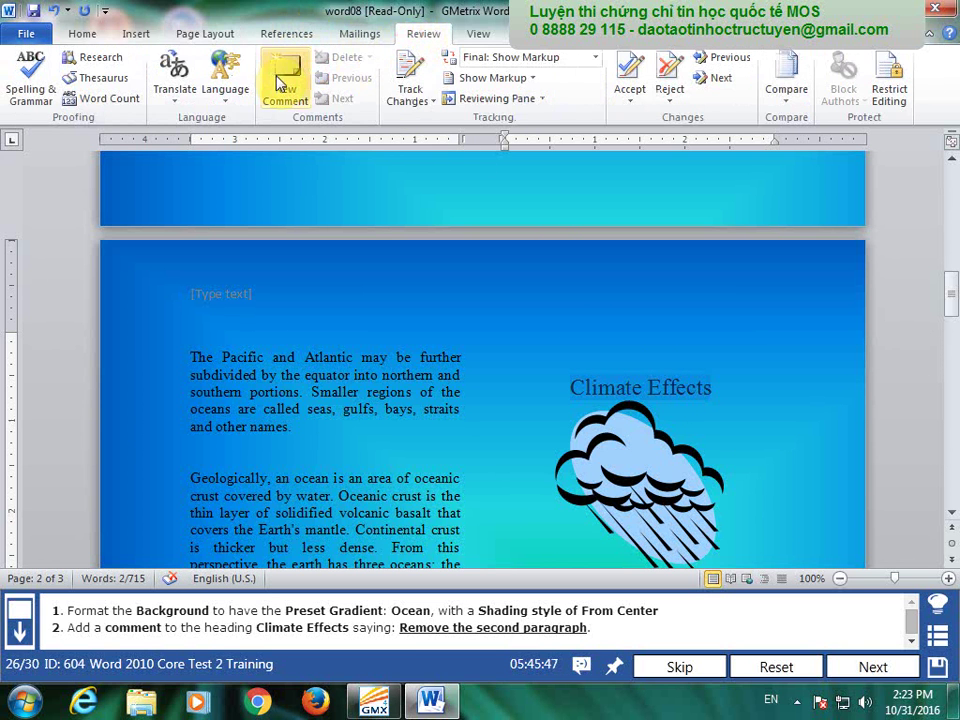
pyautogui.click(286, 77)
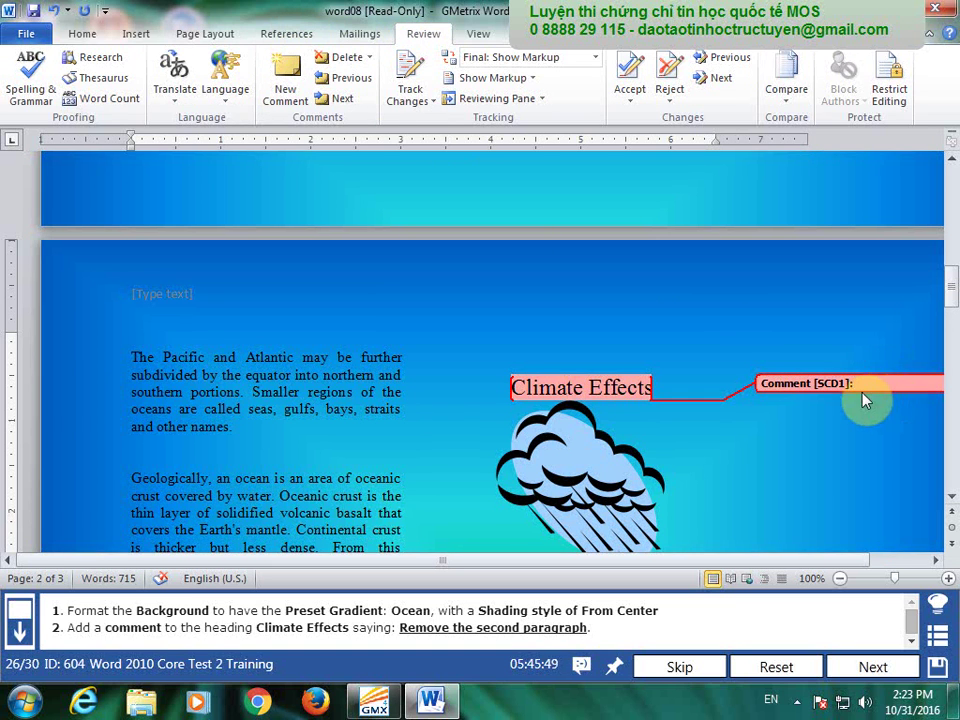
pyautogui.write('Remove the second')
pyautogui.hscroll(2, 690, 360)
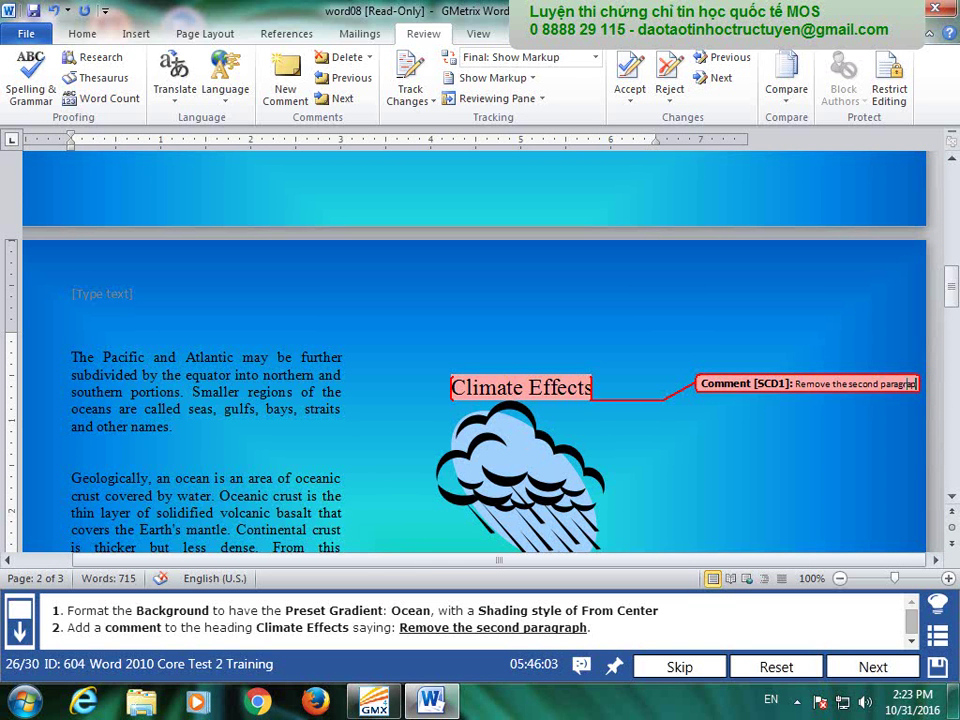
pyautogui.write('h')
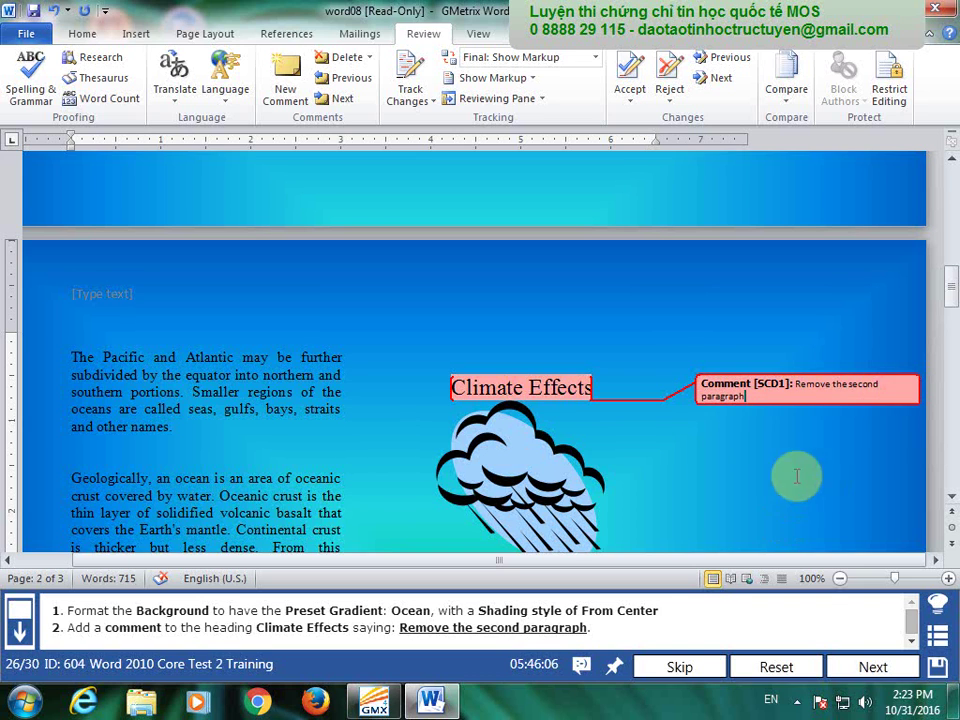
pyautogui.click(724, 480)
# Submit task 26 and continue to practice task 27.
pyautogui.scroll(-1, 724, 480)
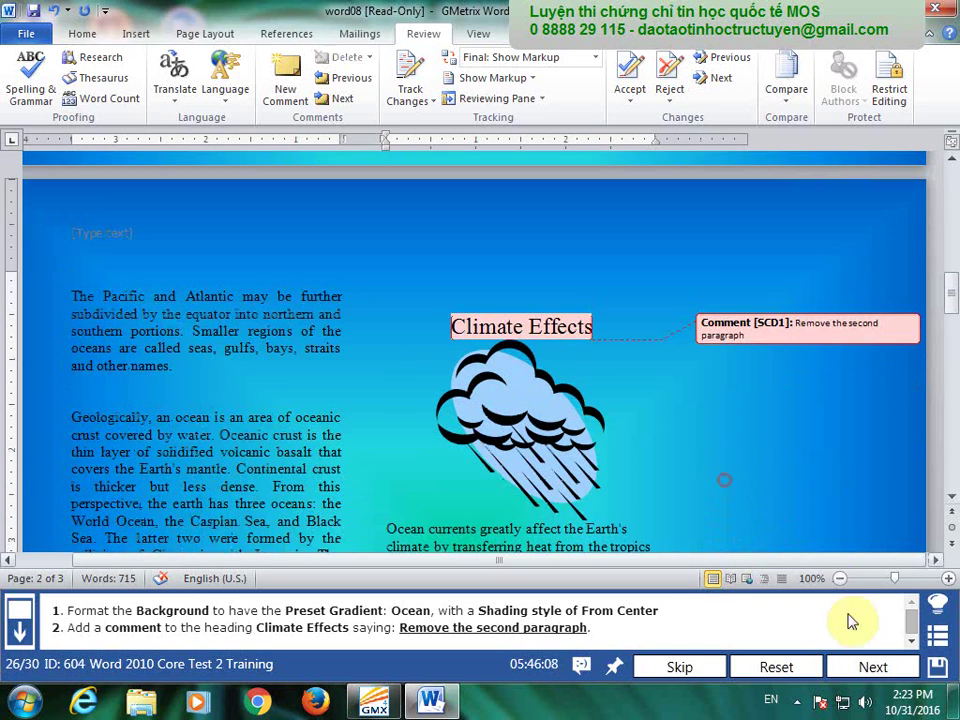
pyautogui.click(872, 667)
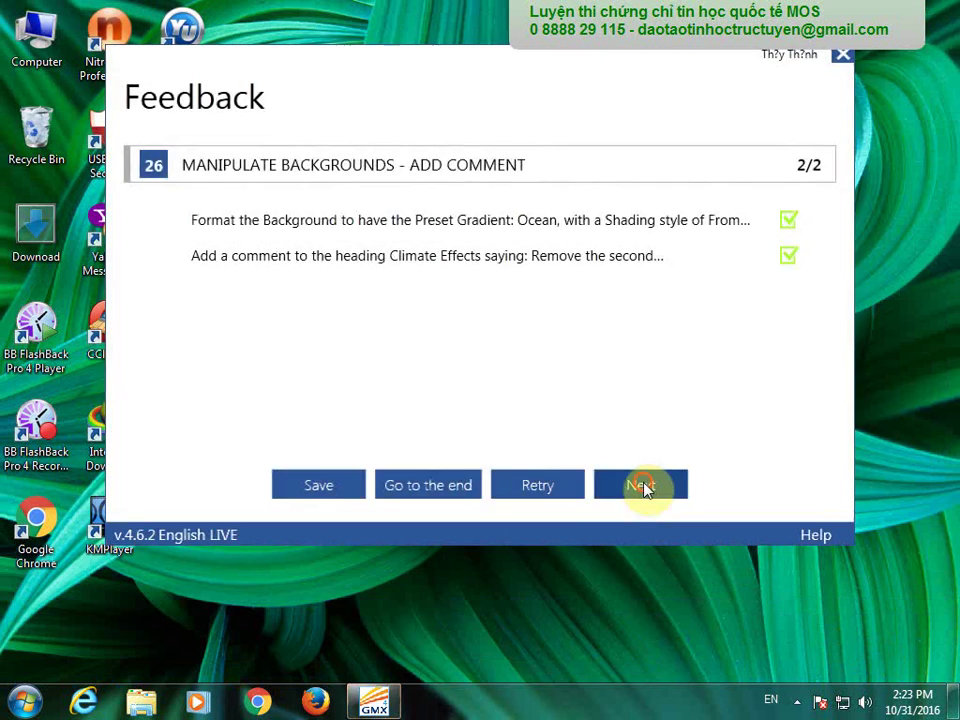
pyautogui.click(643, 487)
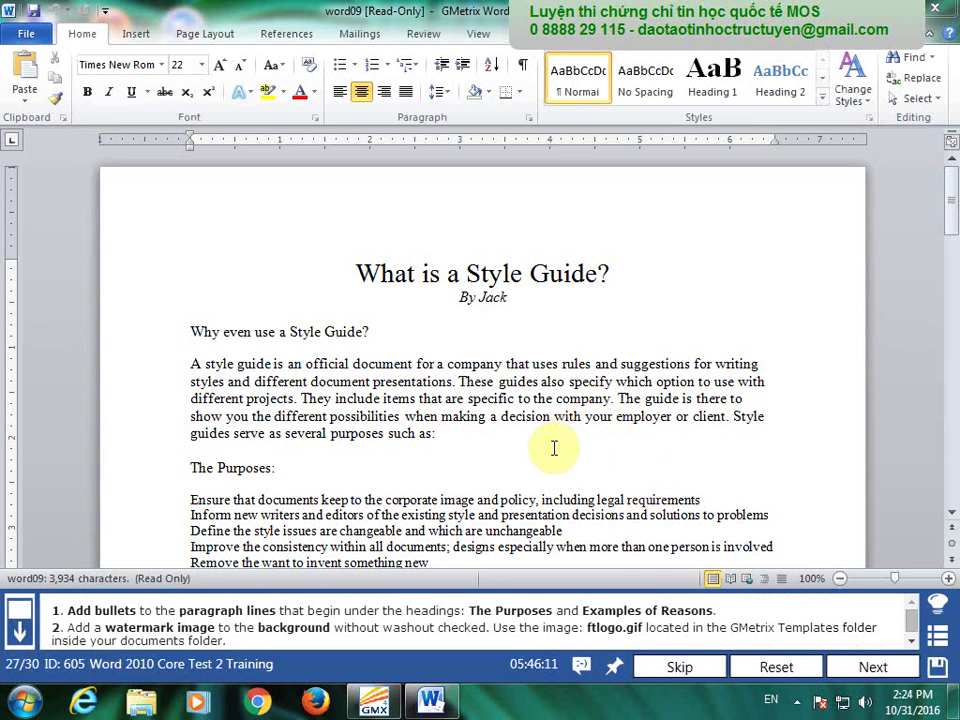
# Bullet the six lines under The Purposes.
pyautogui.click(190, 497)
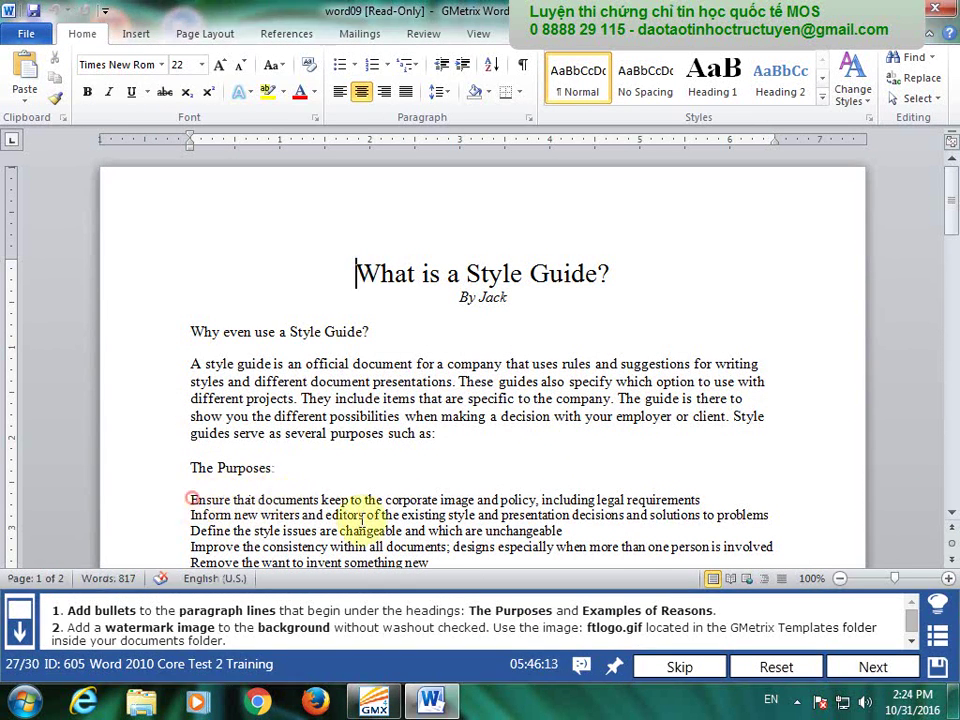
pyautogui.click(414, 515)
pyautogui.scroll(-3, 410, 515)
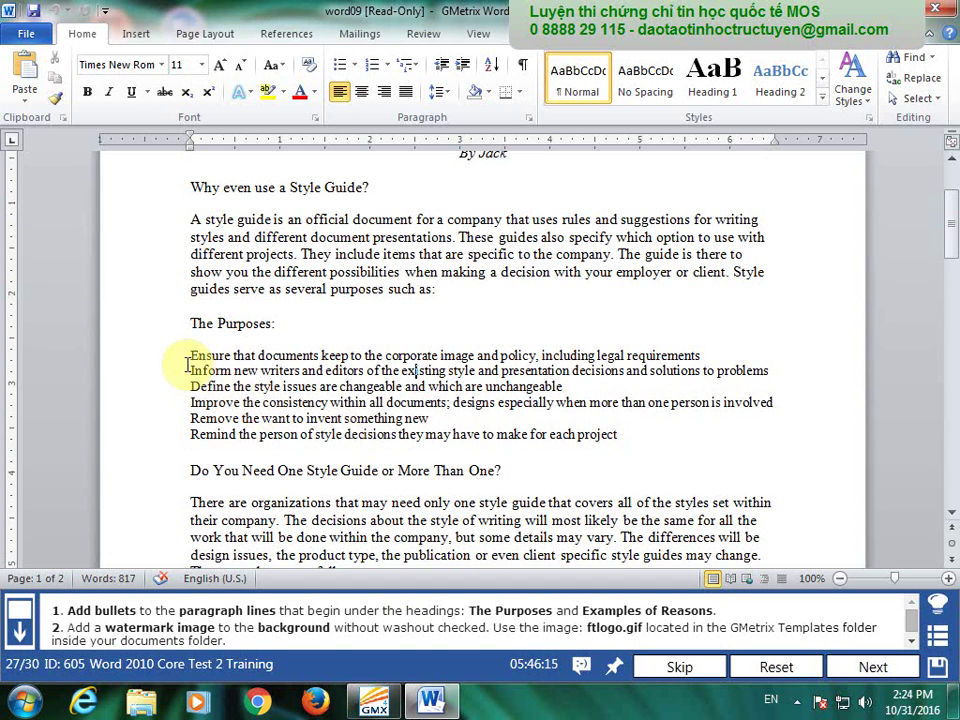
pyautogui.moveTo(192, 355); pyautogui.dragTo(630, 434)
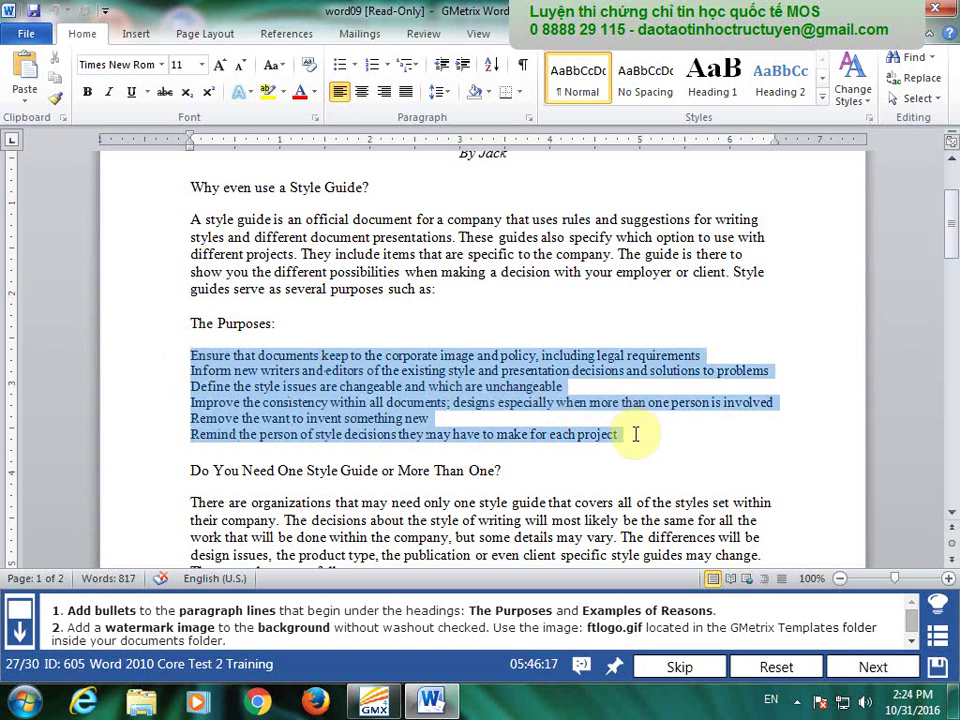
pyautogui.click(340, 64)
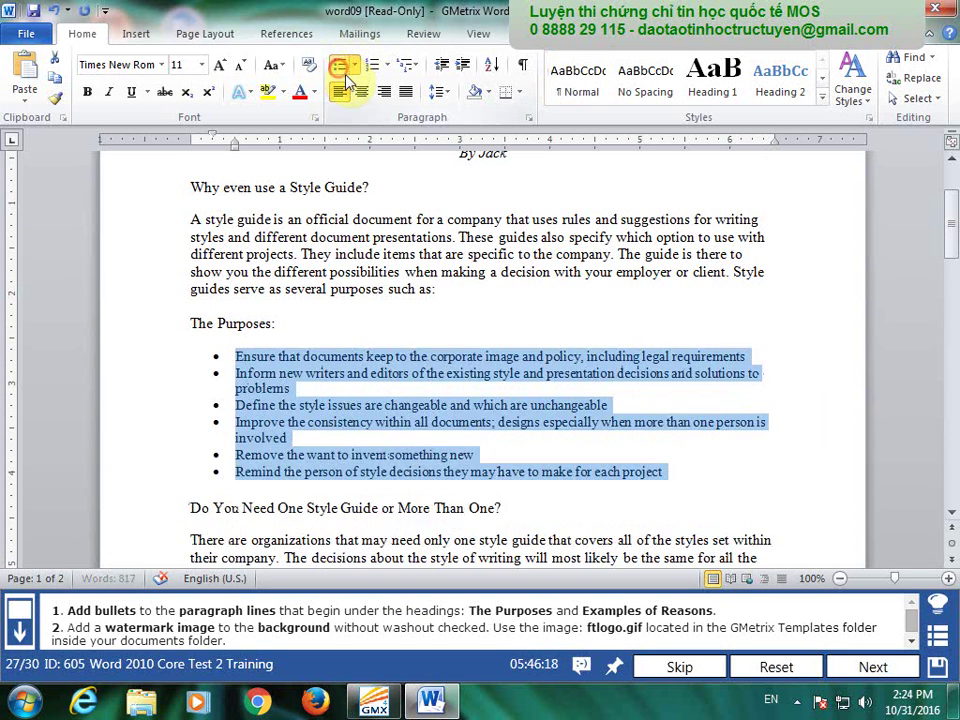
pyautogui.click(467, 489)
# Bullet the lines under Examples of Reasons.
pyautogui.scroll(-3, 470, 488)
pyautogui.scroll(-3, 474, 486)
pyautogui.moveTo(190, 367)
pyautogui.mouseDown()
pyautogui.moveTo(279, 399)
pyautogui.moveTo(352, 446)
pyautogui.moveTo(454, 446)
pyautogui.mouseUp()
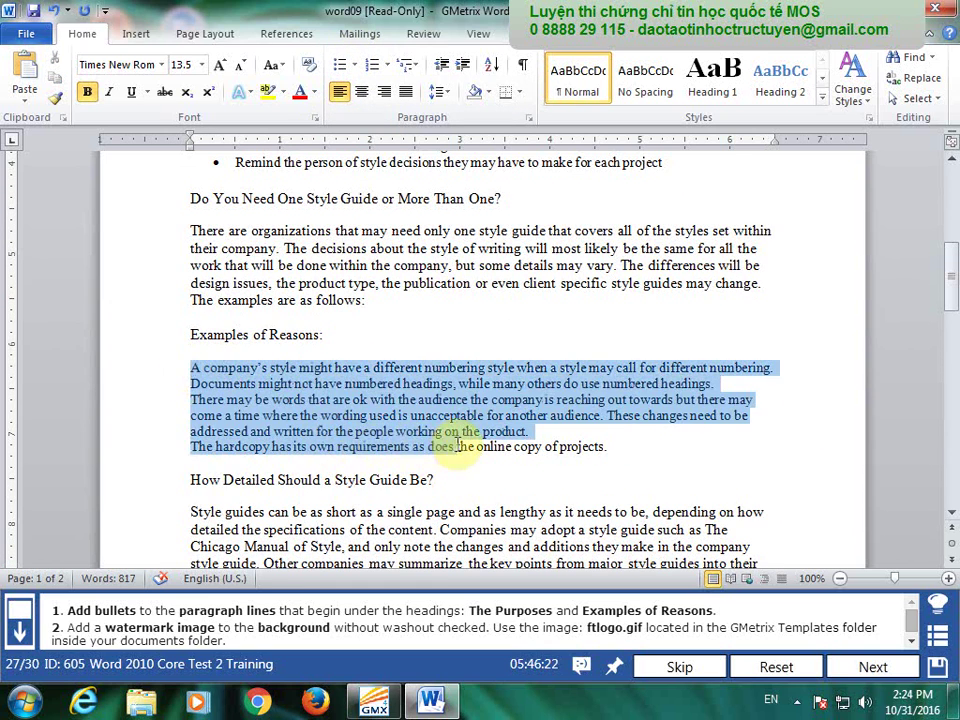
pyautogui.click(340, 64)
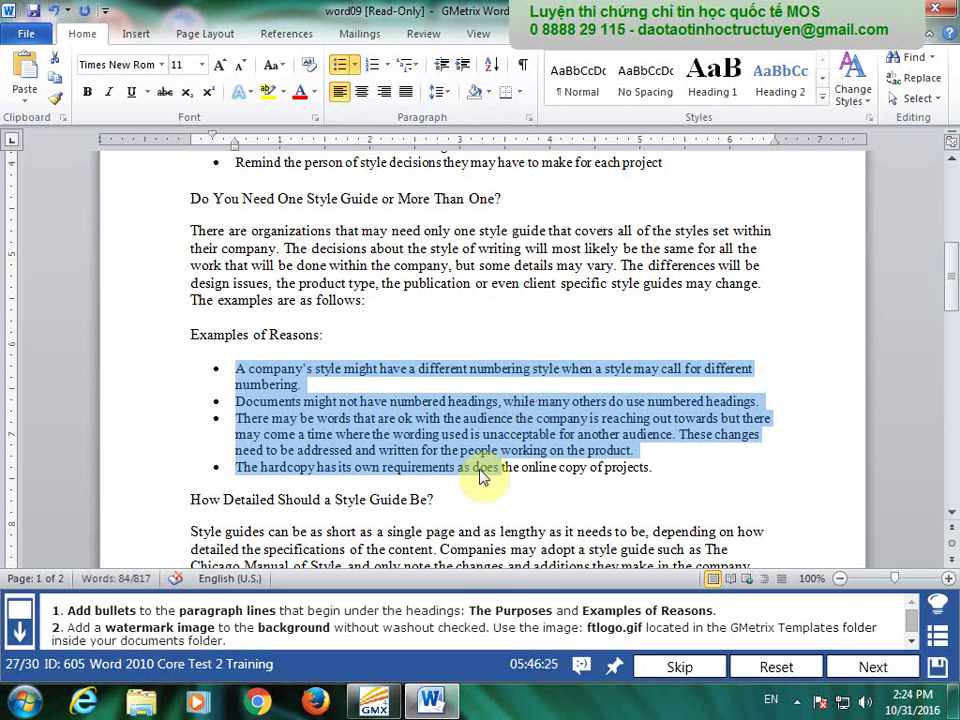
# Add ftlogo.gif from GMetrixTemplates as a custom picture watermark and submit task 27.
pyautogui.click(391, 340)
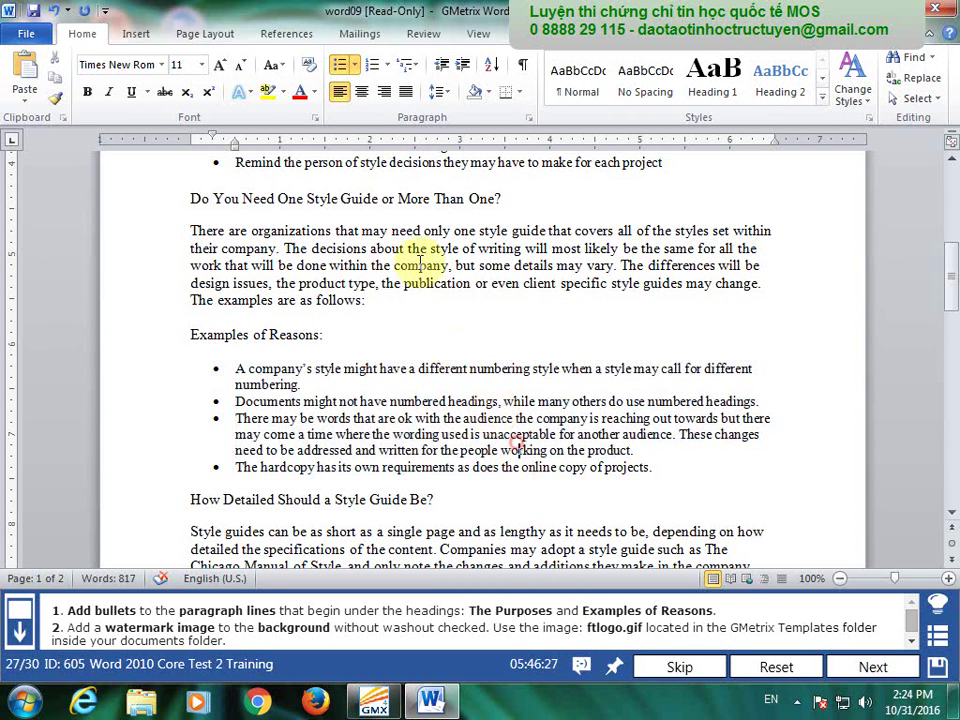
pyautogui.click(190, 34)
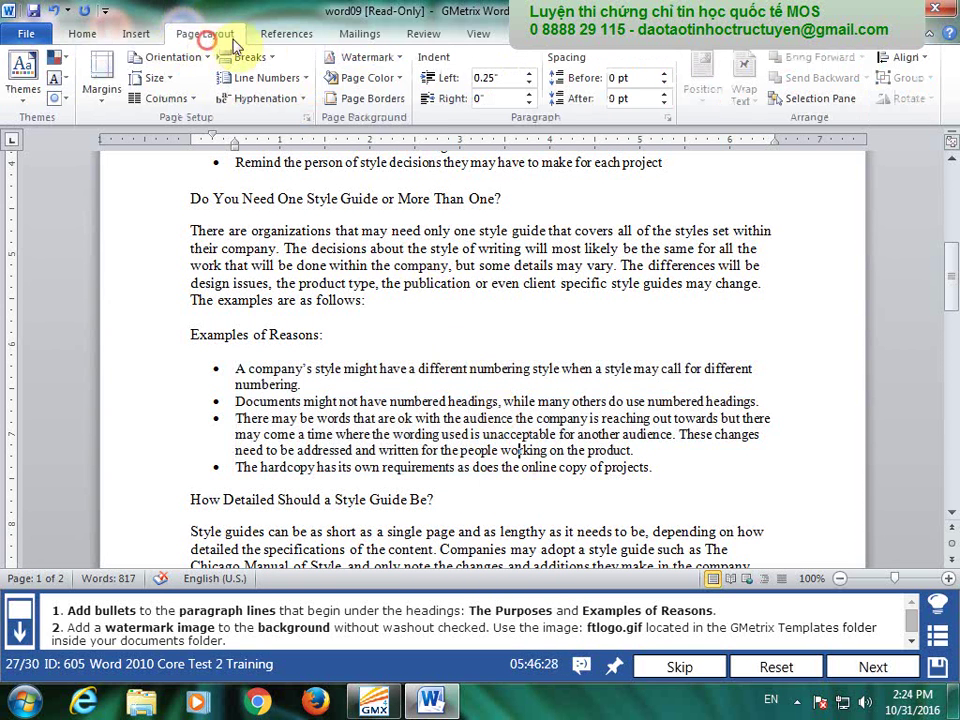
pyautogui.click(400, 57)
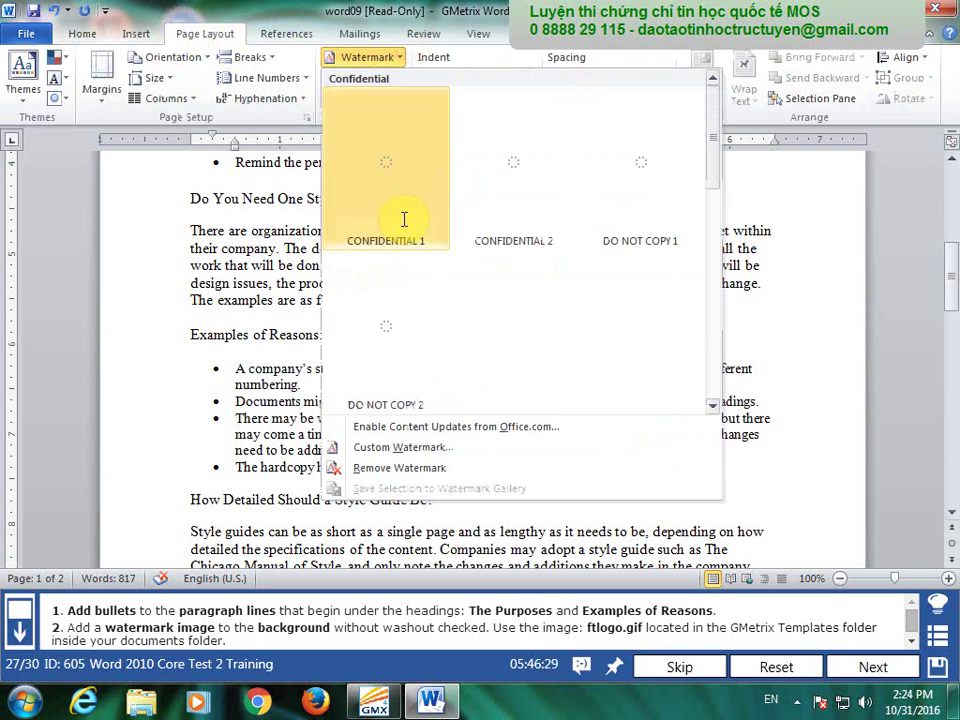
pyautogui.click(405, 452)
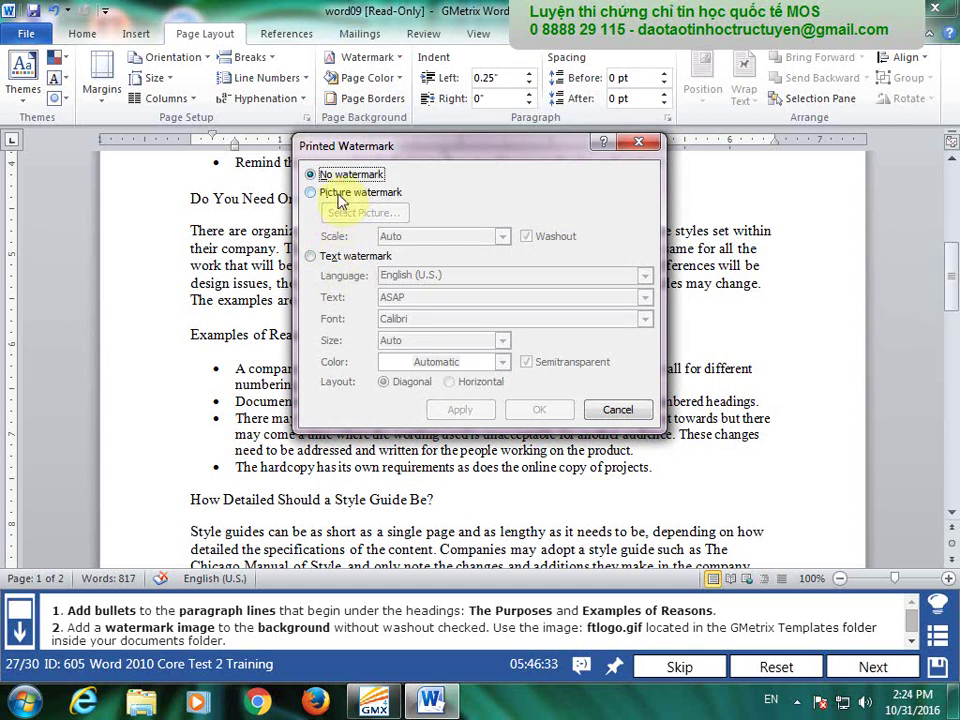
pyautogui.click(340, 193)
pyautogui.click(392, 214)
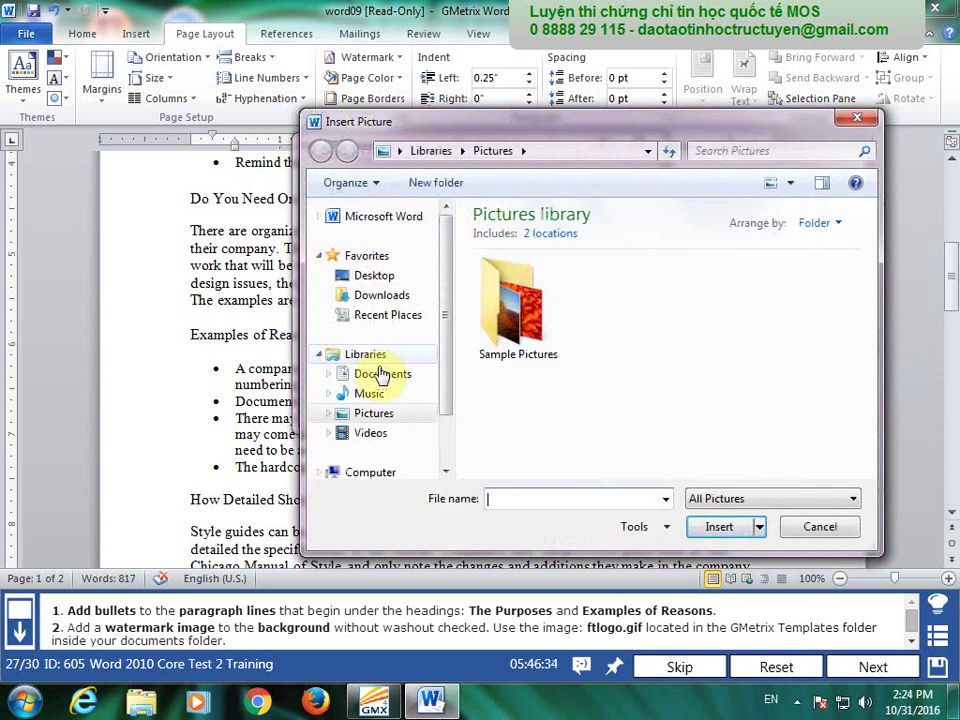
pyautogui.click(380, 374)
pyautogui.doubleClick(512, 306)
pyautogui.click(505, 290)
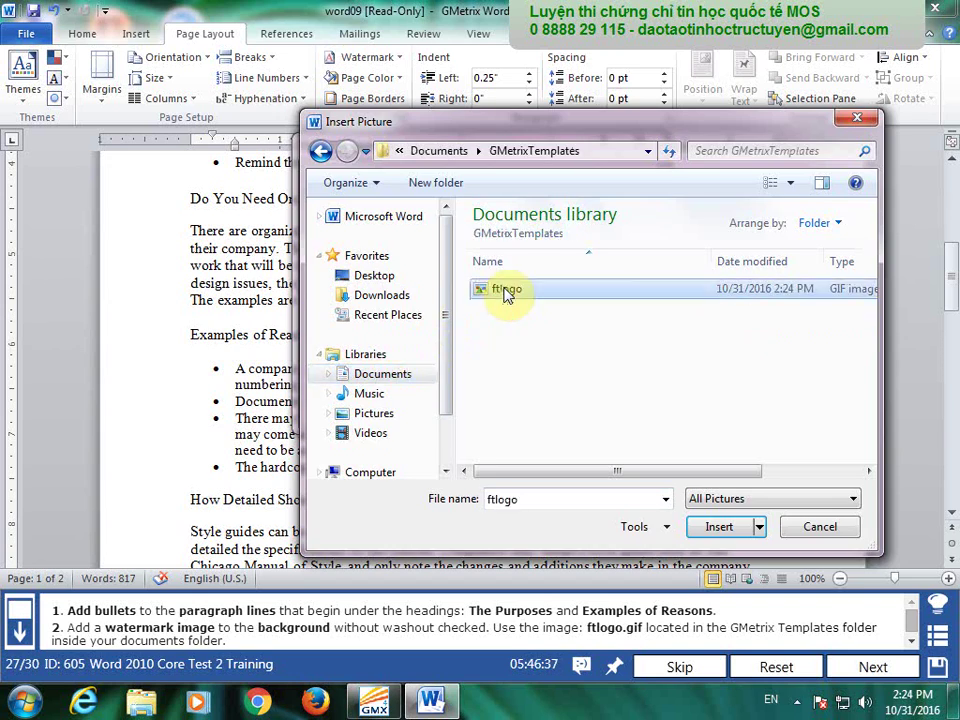
pyautogui.doubleClick(505, 290)
pyautogui.click(542, 410)
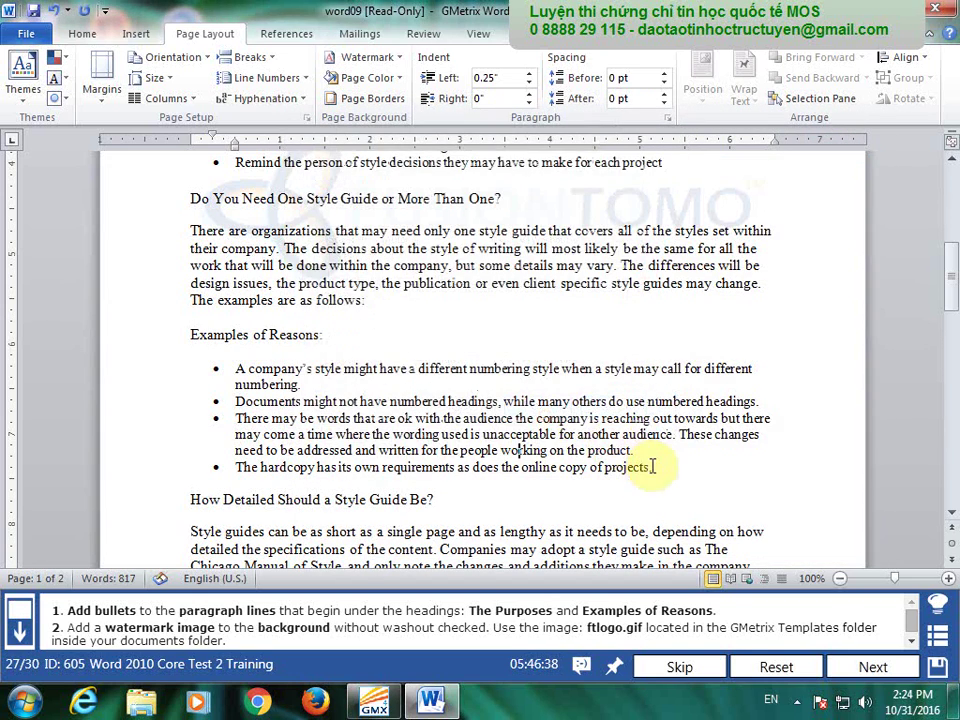
pyautogui.click(870, 667)
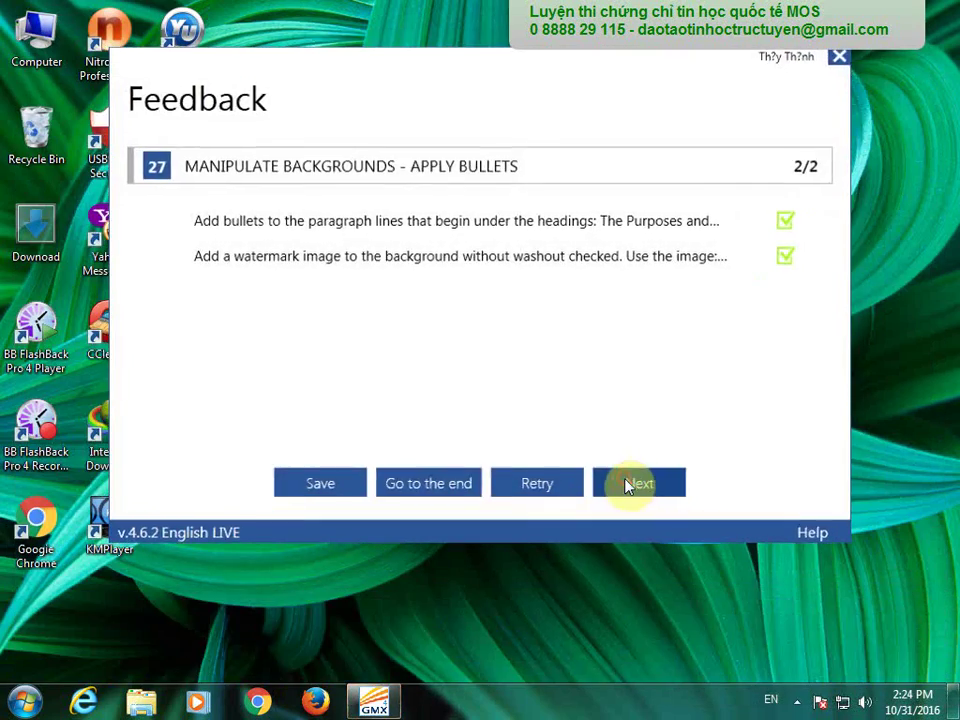
# Continue to task 28 and apply All Borders to the two-column items table.
pyautogui.click(630, 486)
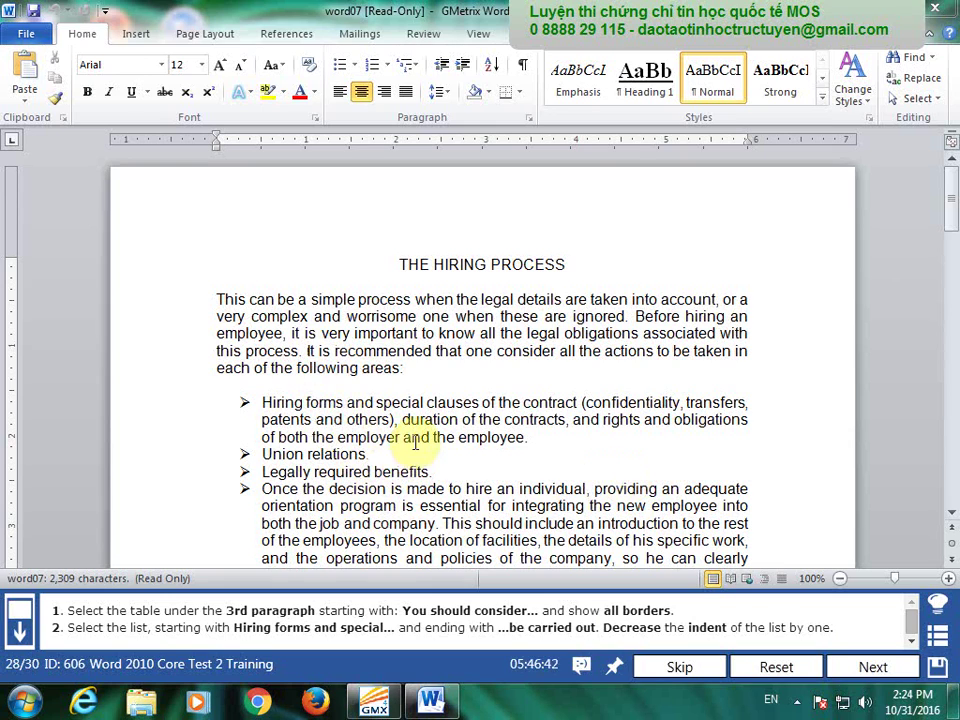
pyautogui.scroll(-4, 497, 499)
pyautogui.scroll(-4, 489, 493)
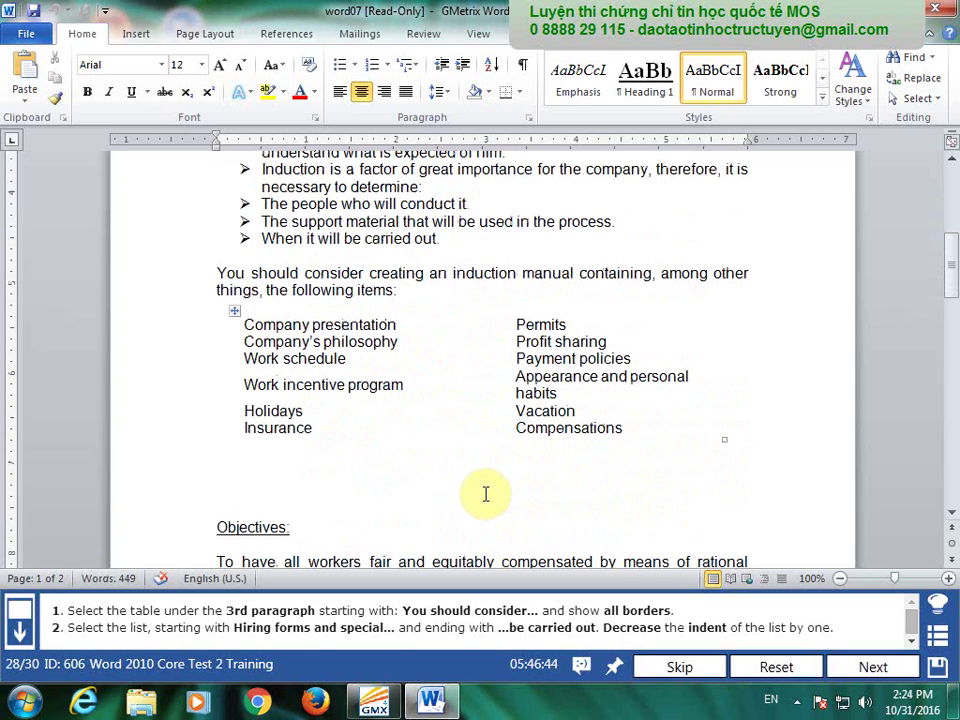
pyautogui.click(235, 311)
pyautogui.click(519, 93)
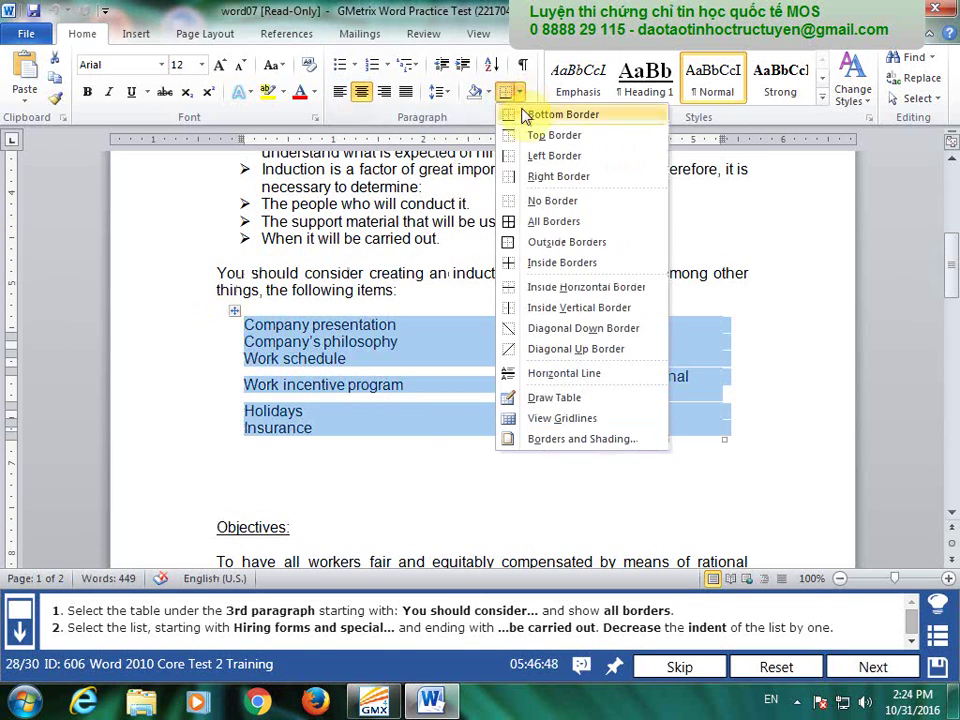
pyautogui.click(536, 221)
pyautogui.click(522, 342)
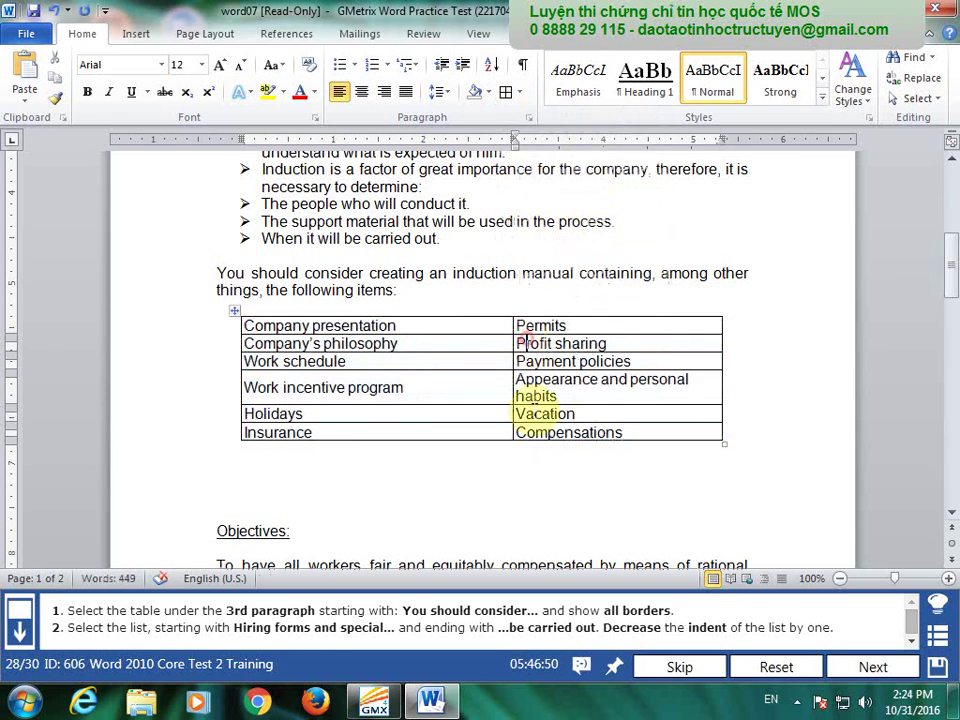
pyautogui.click(574, 531)
# Decrease the Hiring forms list's indent by one level and submit the task.
pyautogui.scroll(2, 456, 326)
pyautogui.scroll(3, 450, 342)
pyautogui.scroll(2, 450, 340)
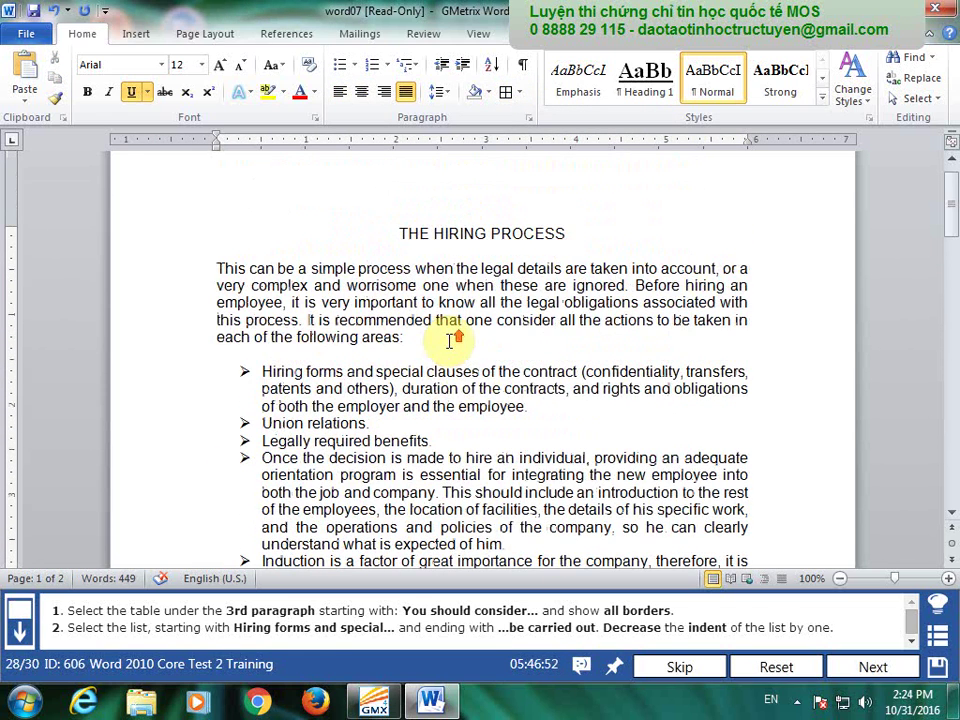
pyautogui.click(258, 371)
pyautogui.scroll(-2, 493, 380)
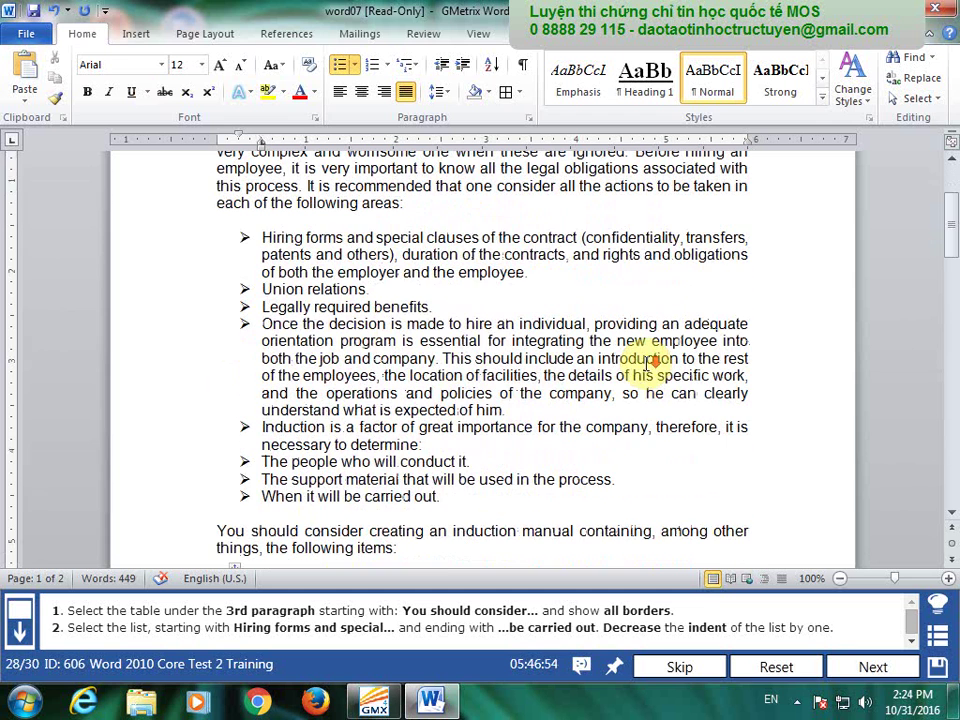
pyautogui.keyDown('shift'); pyautogui.click(440, 497); pyautogui.keyUp('shift')
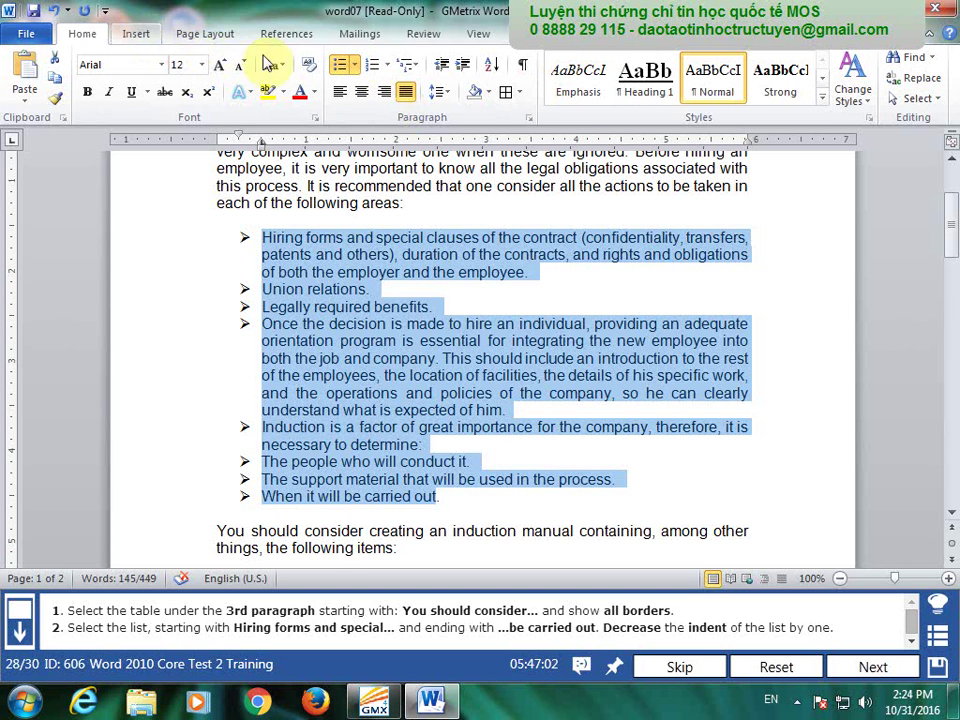
pyautogui.click(445, 64)
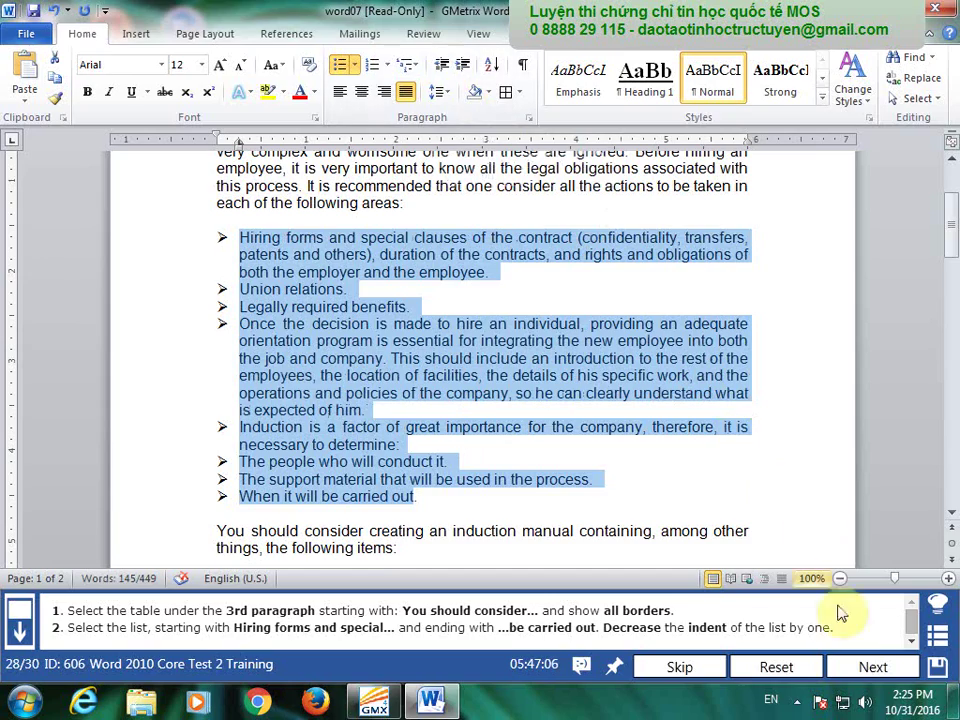
pyautogui.click(872, 666)
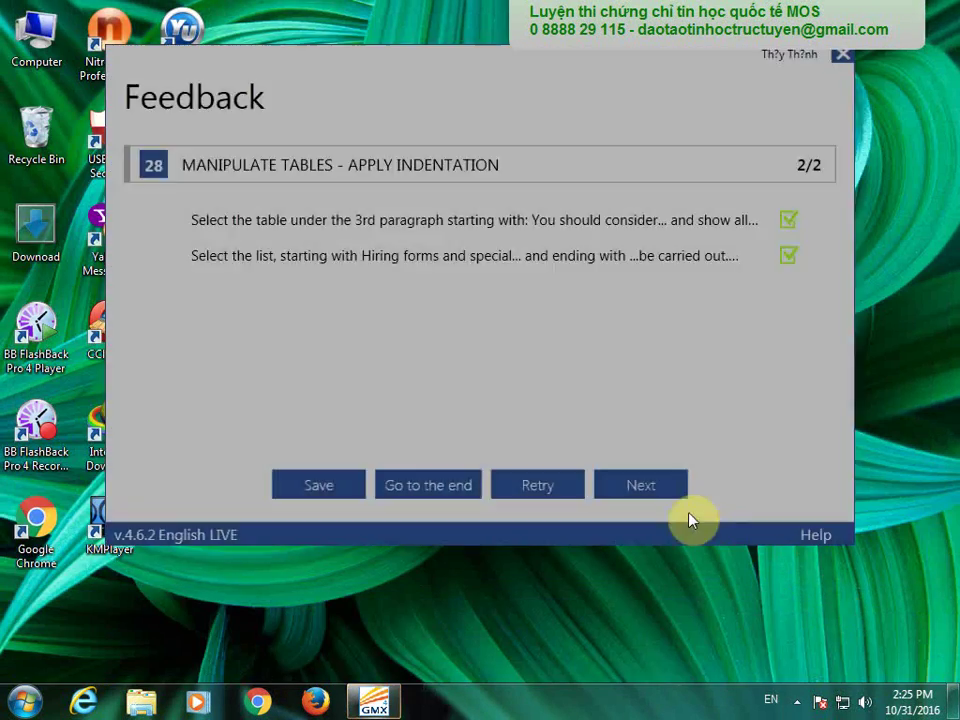
# Continue to task 29 and wrap the Hard work quote in a drawn text box.
pyautogui.click(666, 484)
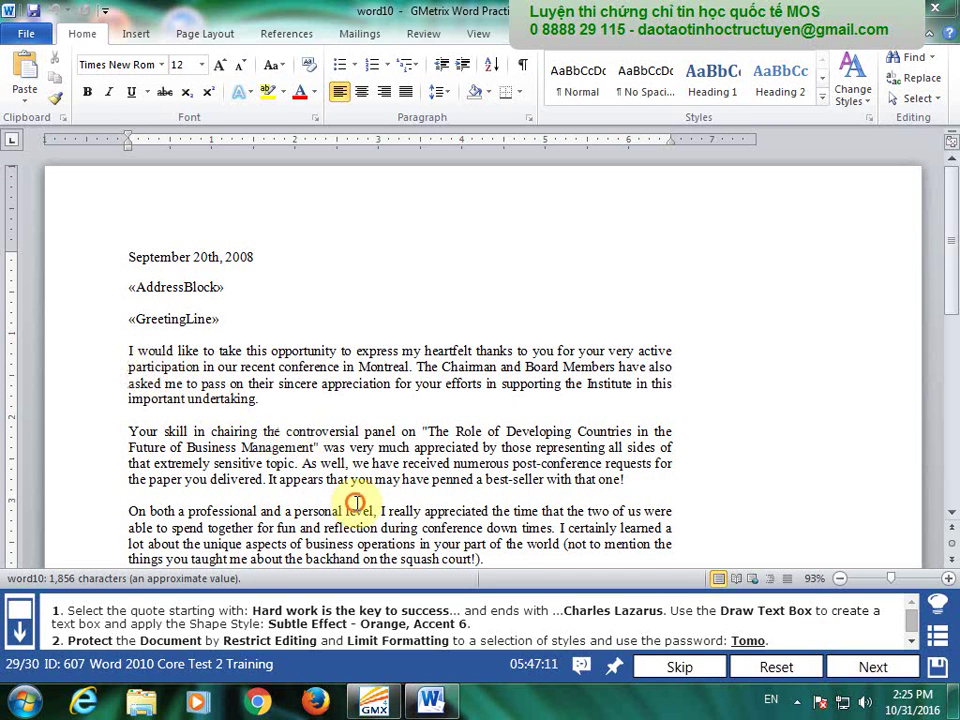
pyautogui.scroll(-3, 360, 500)
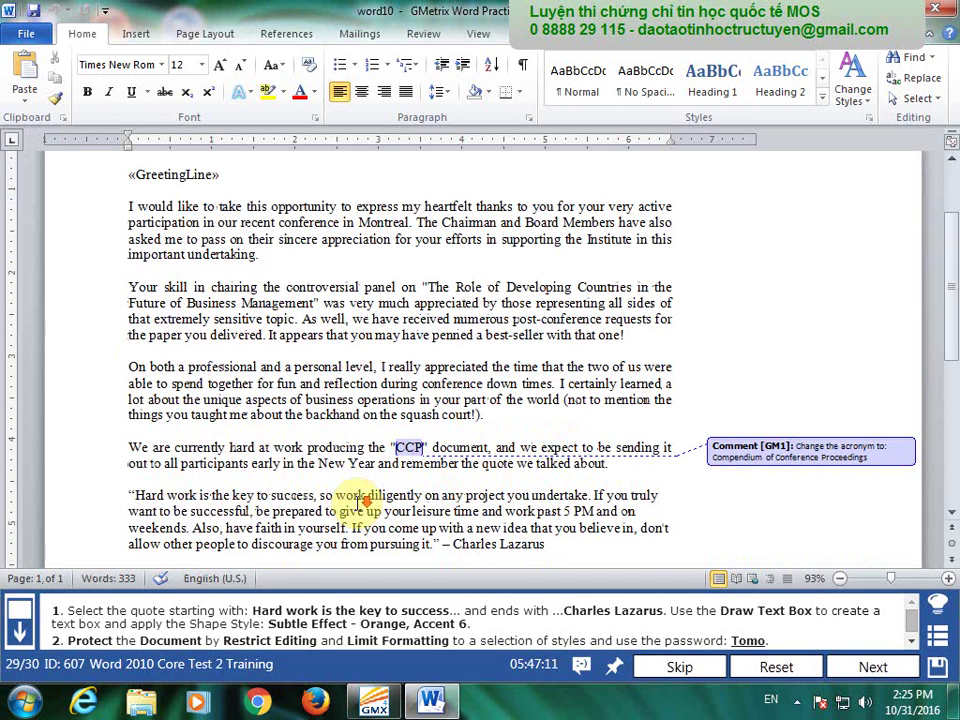
pyautogui.click(128, 494)
pyautogui.scroll(-1, 510, 520)
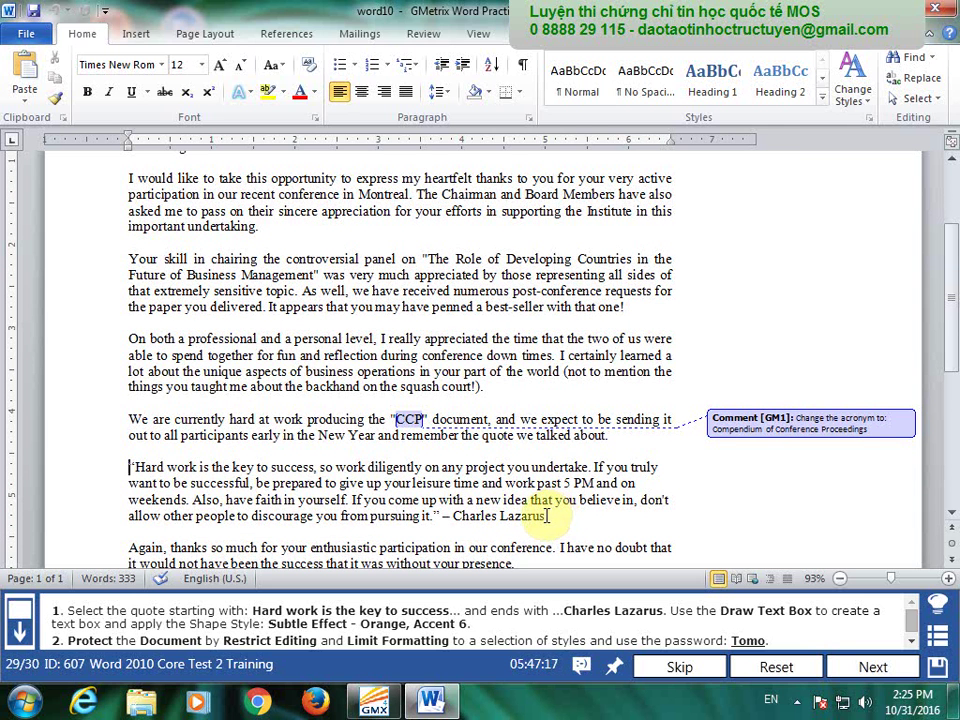
pyautogui.keyDown('shift'); pyautogui.click(547, 515); pyautogui.keyUp('shift')
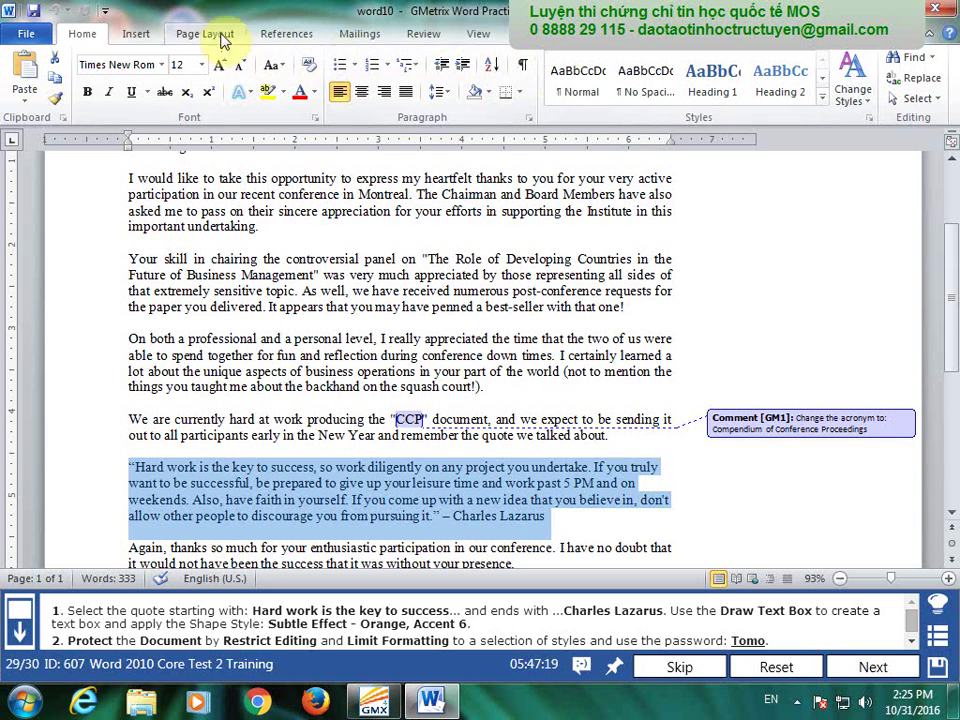
pyautogui.click(140, 34)
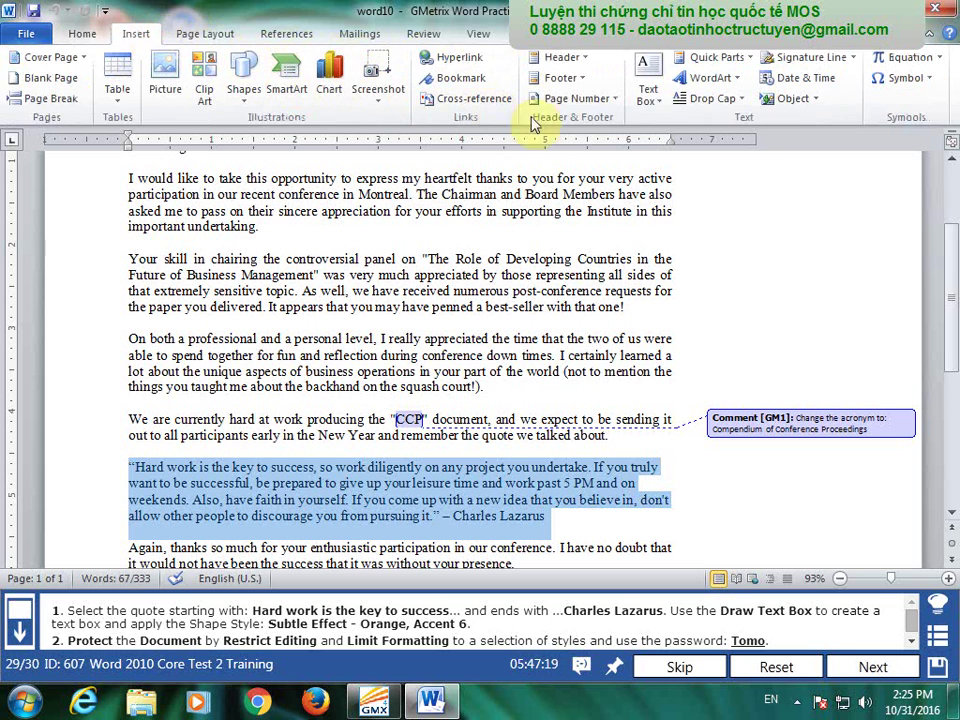
pyautogui.click(650, 97)
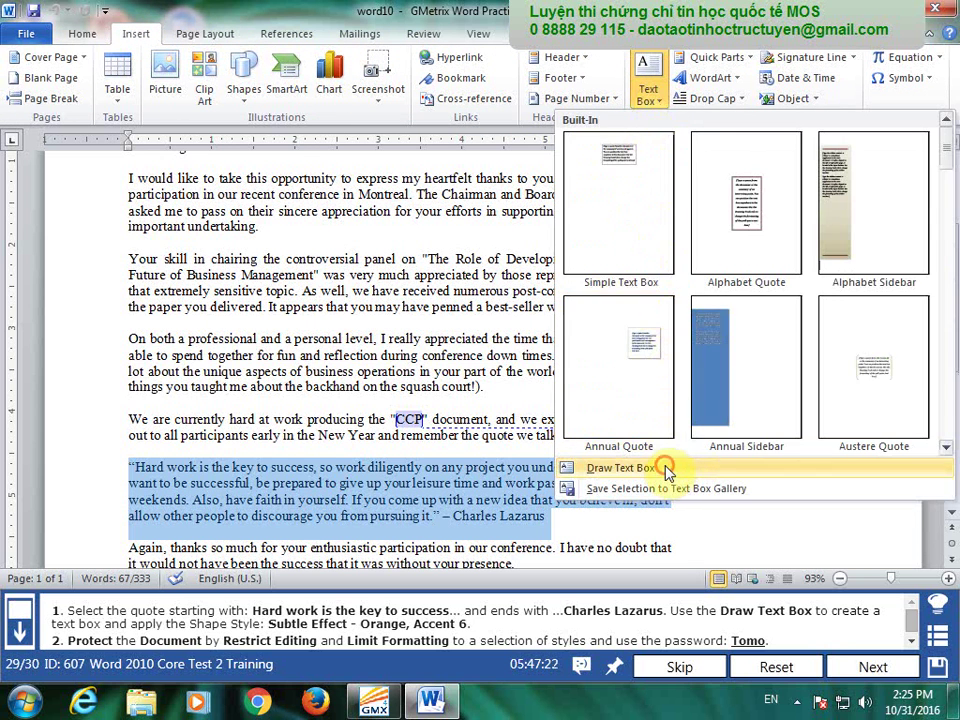
pyautogui.click(620, 468)
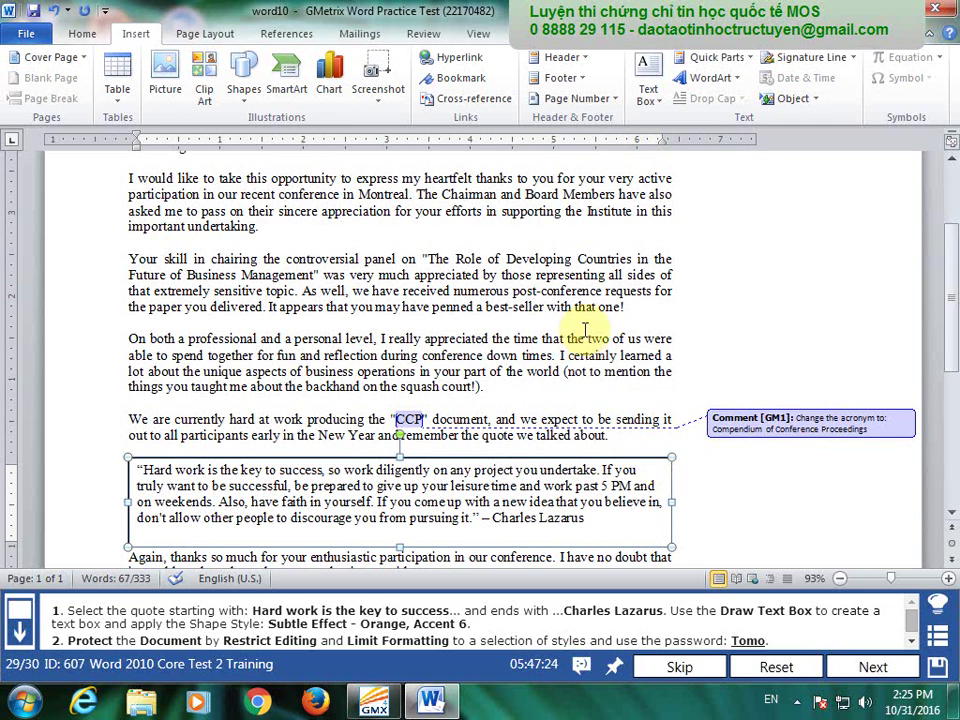
# Apply the Subtle Effect - Orange, Accent 6 shape style to the text box.
pyautogui.click(510, 40)
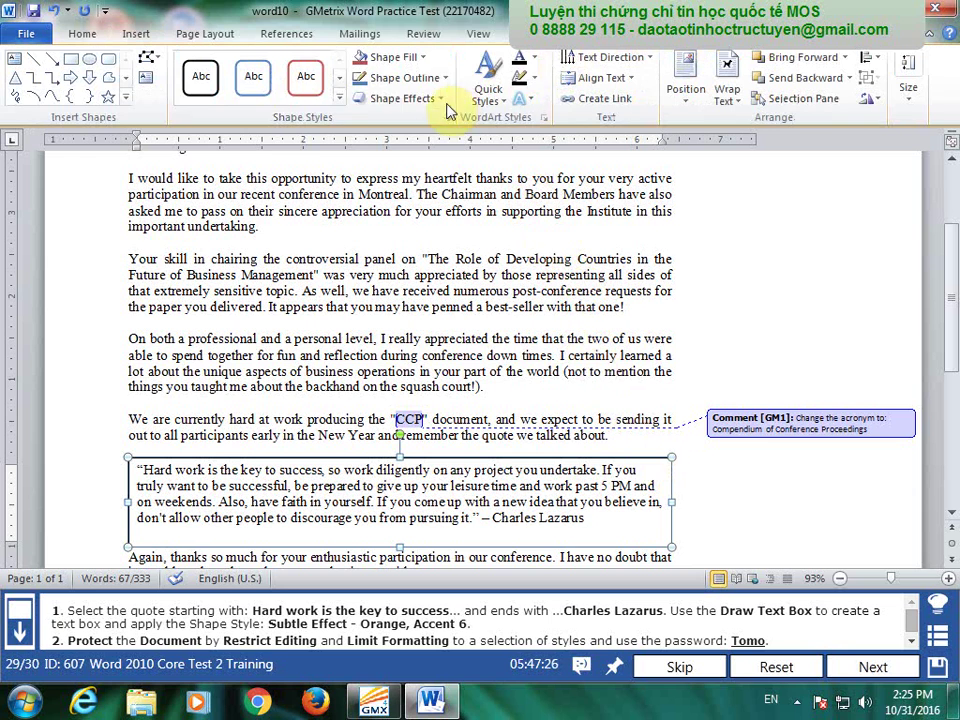
pyautogui.click(337, 100)
pyautogui.click(516, 232)
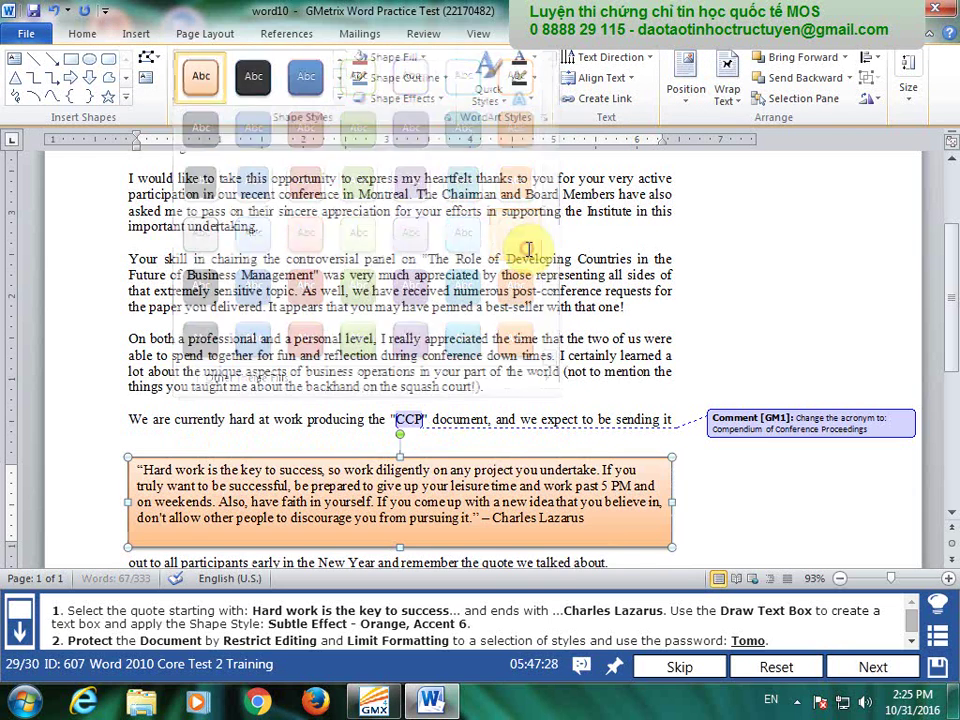
# Limit formatting to selected styles, enforce protection with a password, and submit the task.
pyautogui.click(42, 38)
pyautogui.click(228, 204)
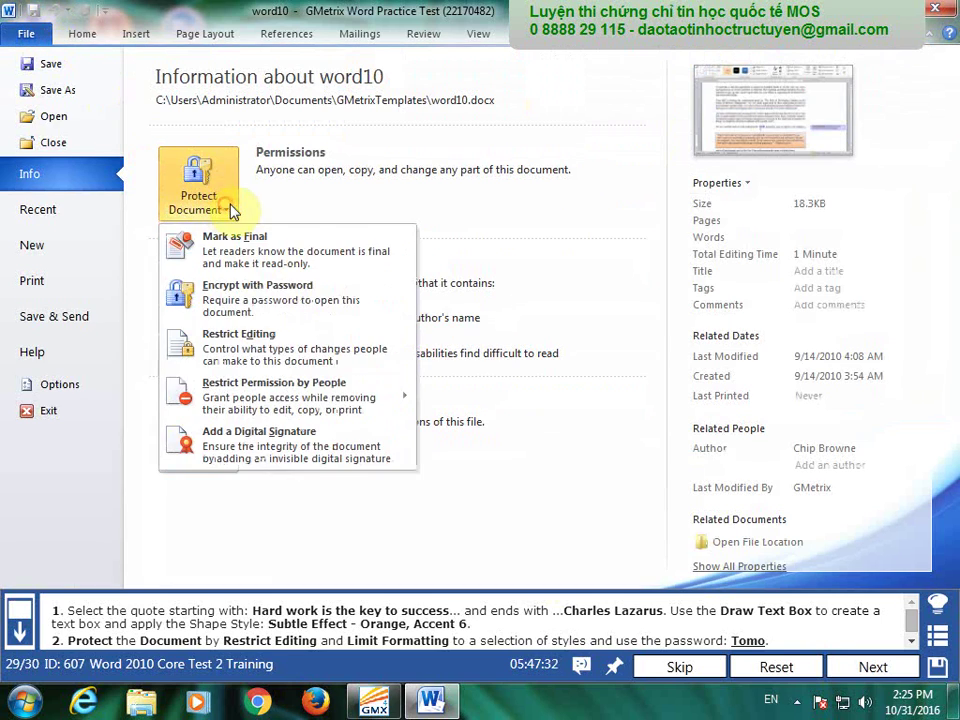
pyautogui.click(250, 340)
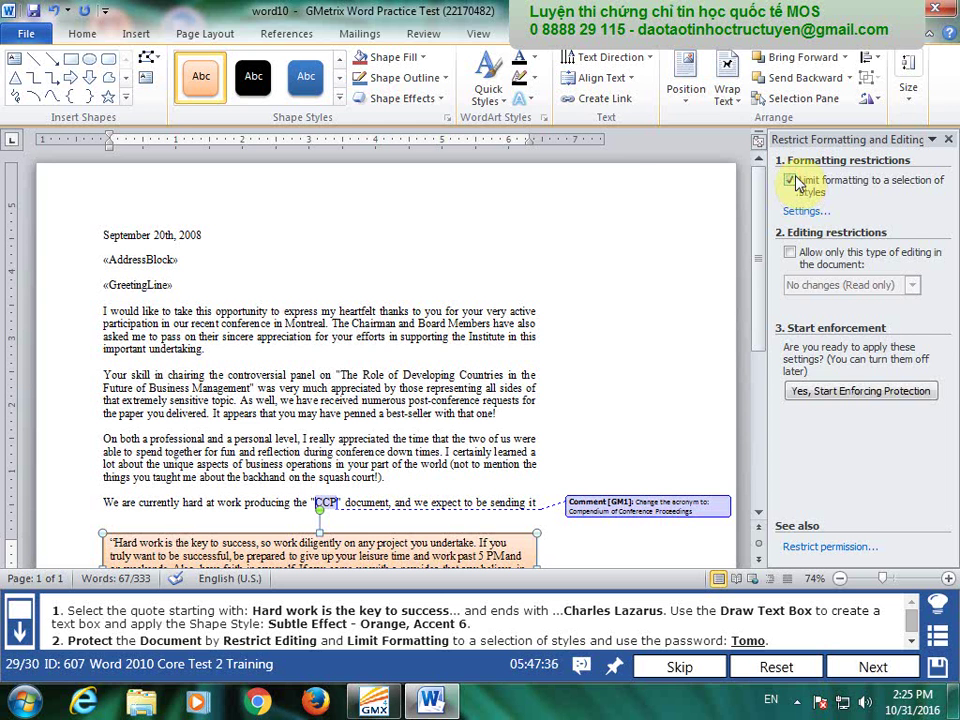
pyautogui.click(880, 396)
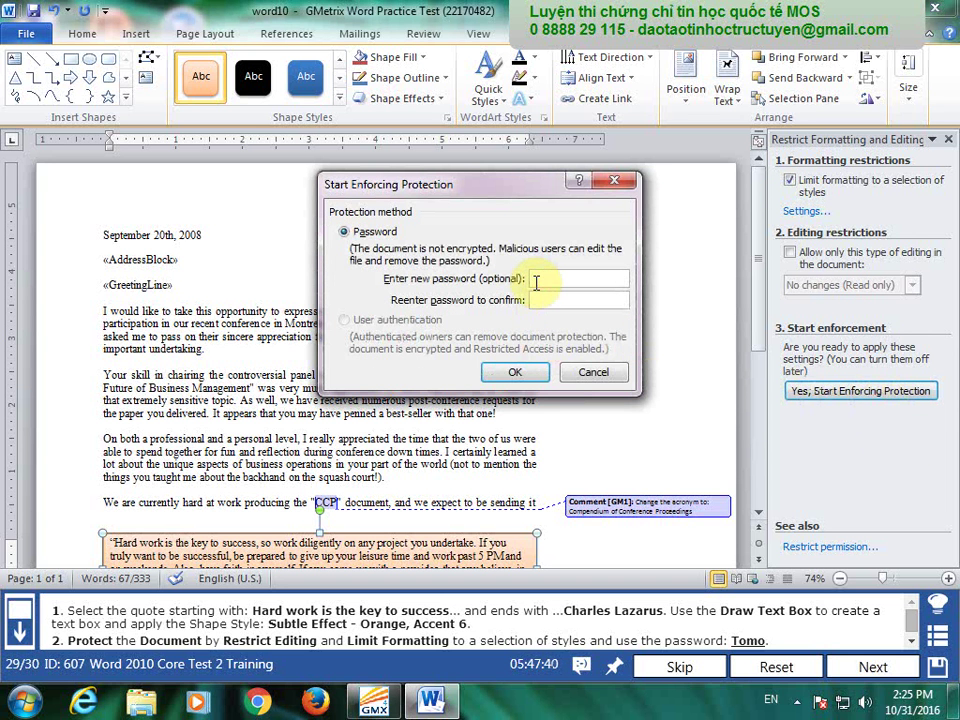
pyautogui.write('T')
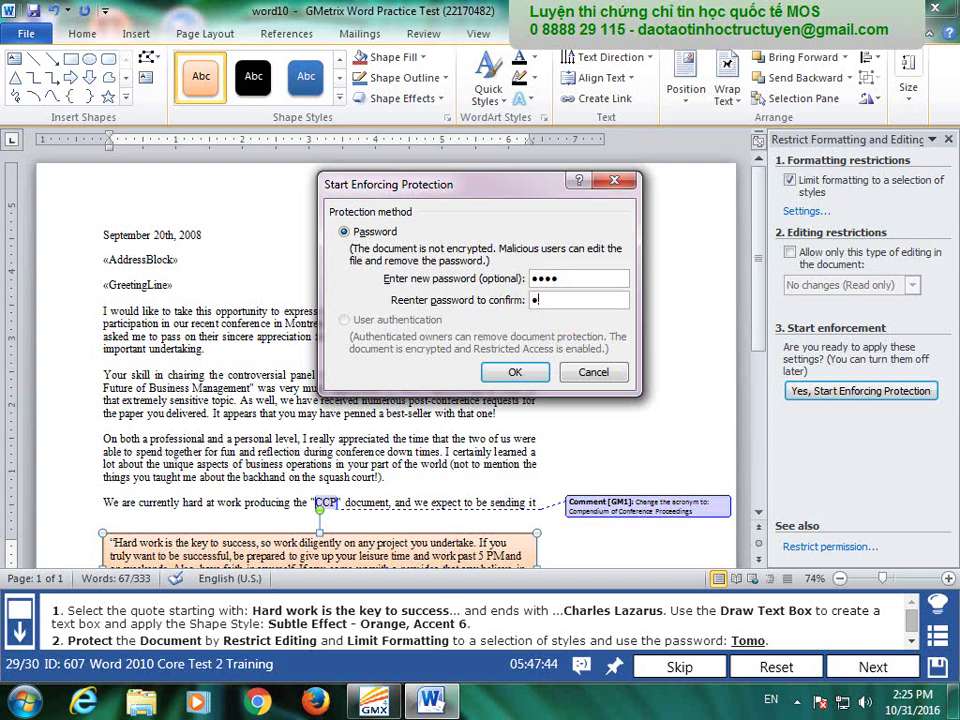
pyautogui.click(530, 366)
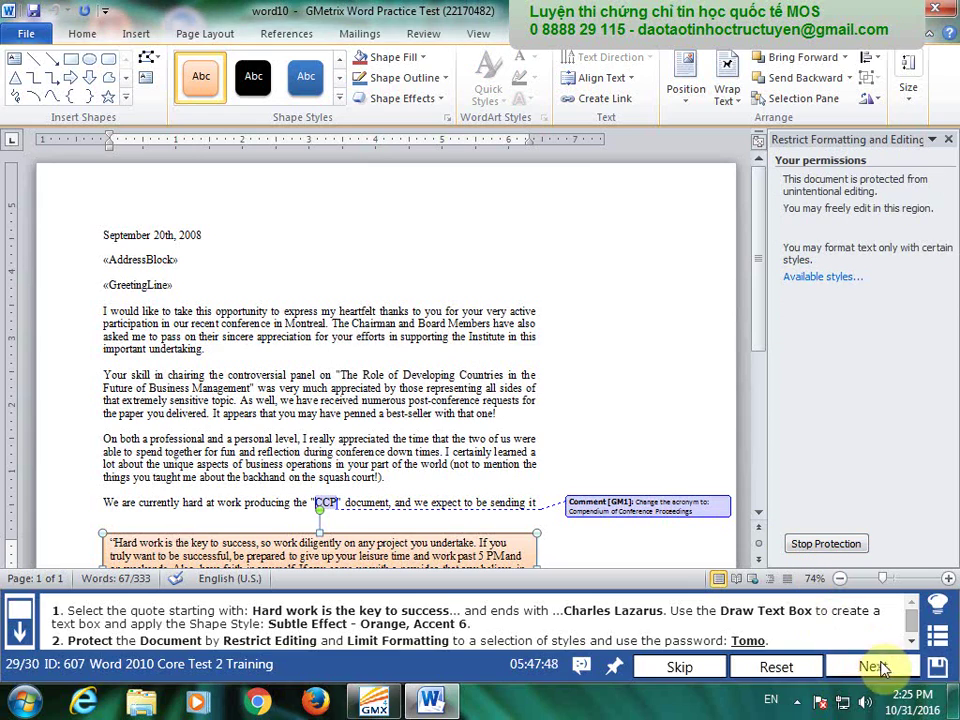
pyautogui.click(885, 668)
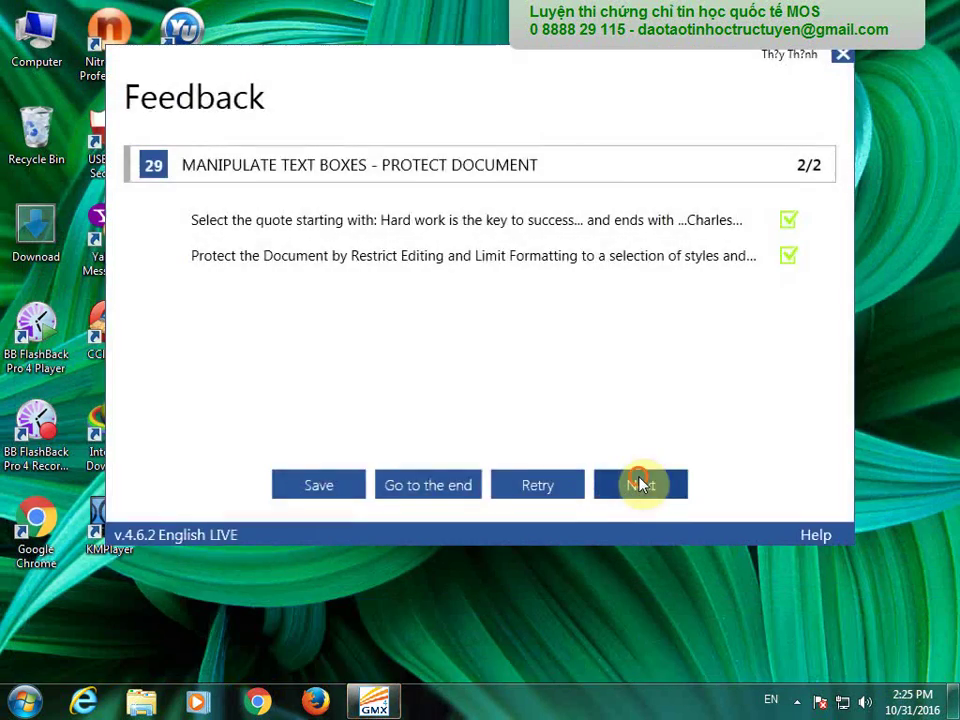
# Continue to task 30 and center the Hard work quote paragraph.
pyautogui.click(639, 480)
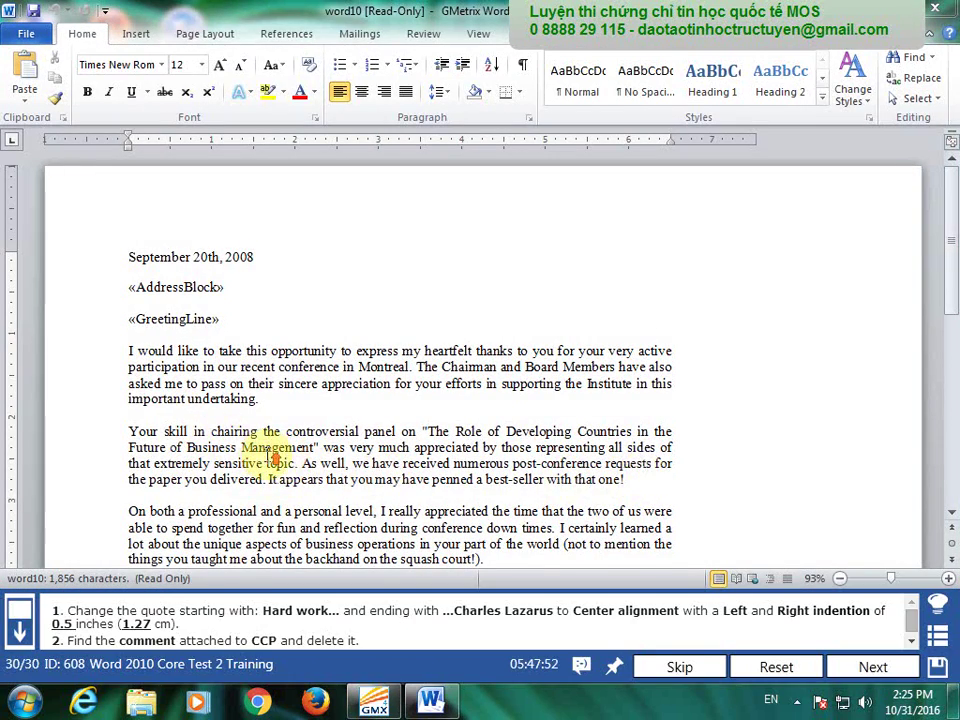
pyautogui.scroll(-3, 278, 470)
pyautogui.scroll(-2, 290, 475)
pyautogui.scroll(-1, 300, 478)
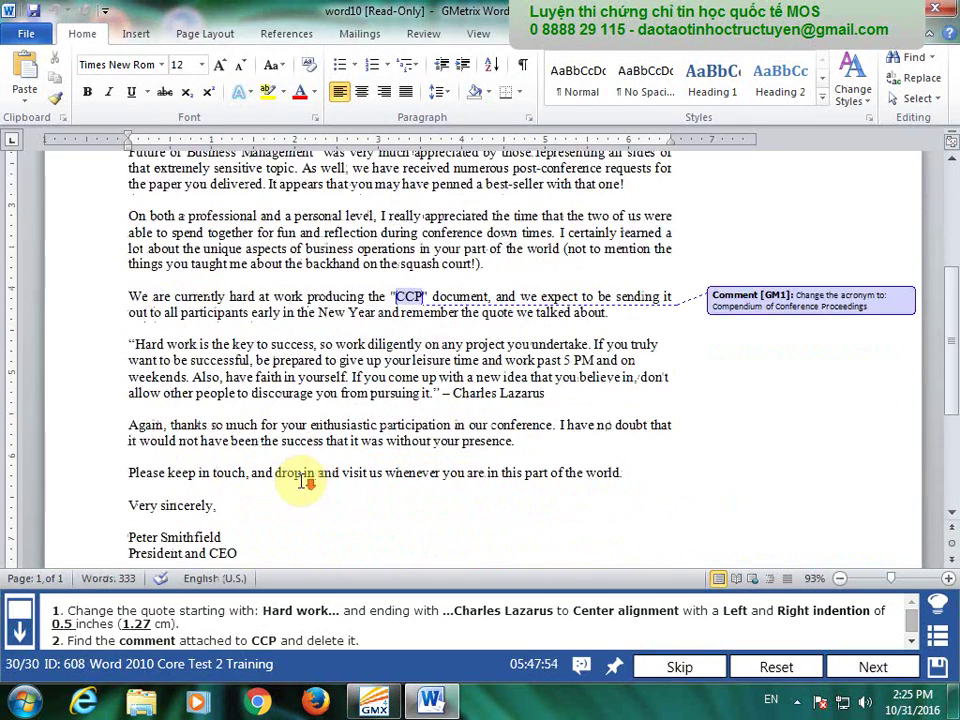
pyautogui.scroll(1, 305, 482)
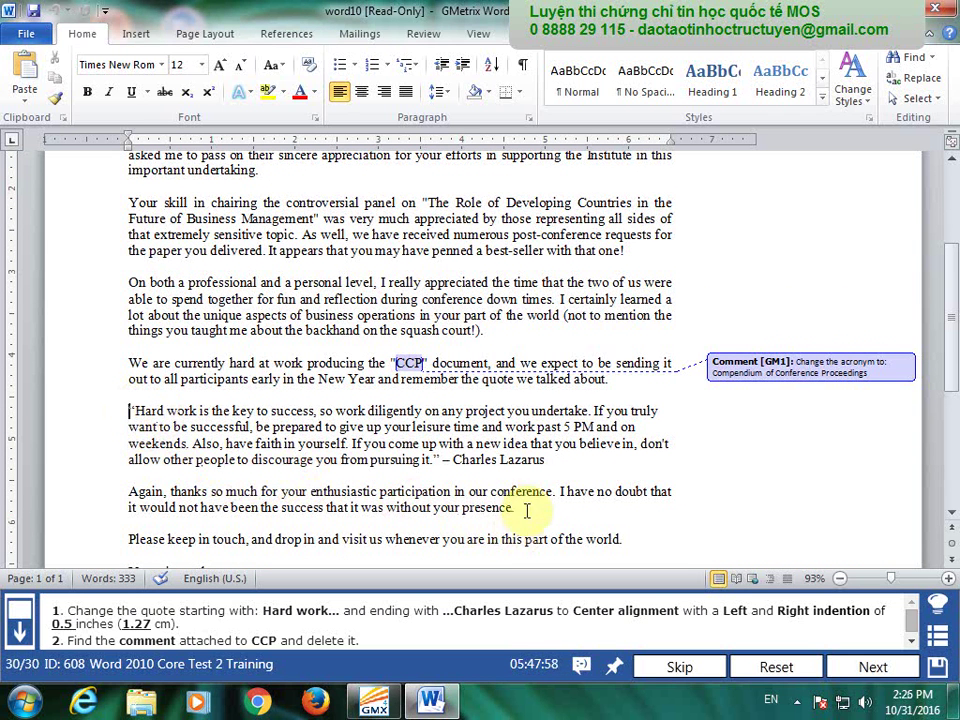
pyautogui.tripleClick(545, 463)
pyautogui.click(366, 91)
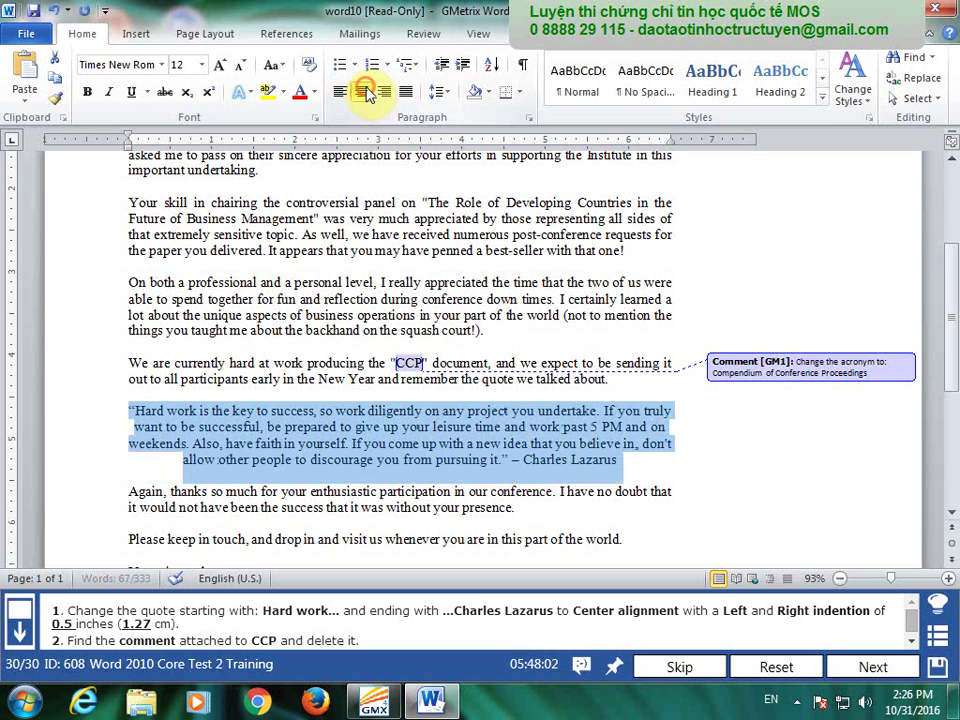
# Set the quote's left and right indents to 0.5 inch.
pyautogui.click(528, 117)
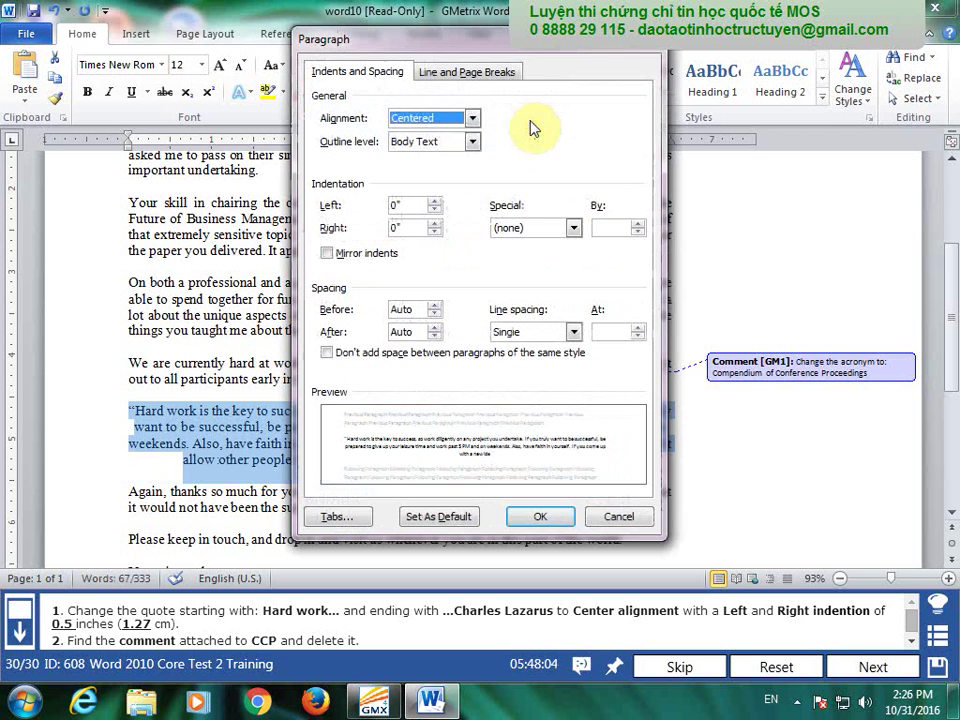
pyautogui.doubleClick(405, 228)
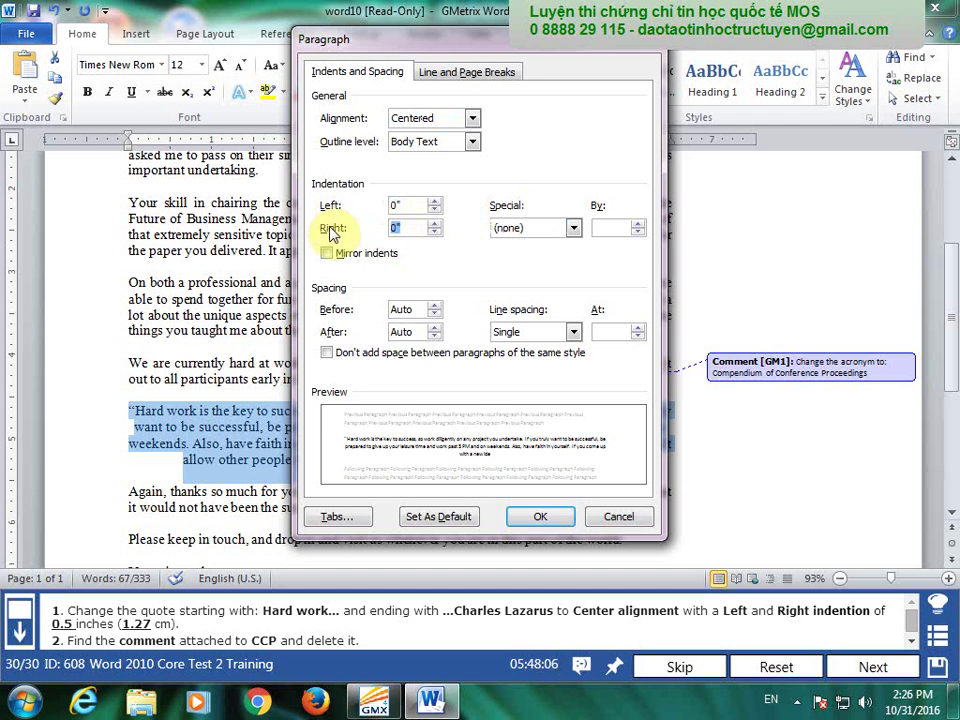
pyautogui.write('0.5')
pyautogui.doubleClick(408, 205)
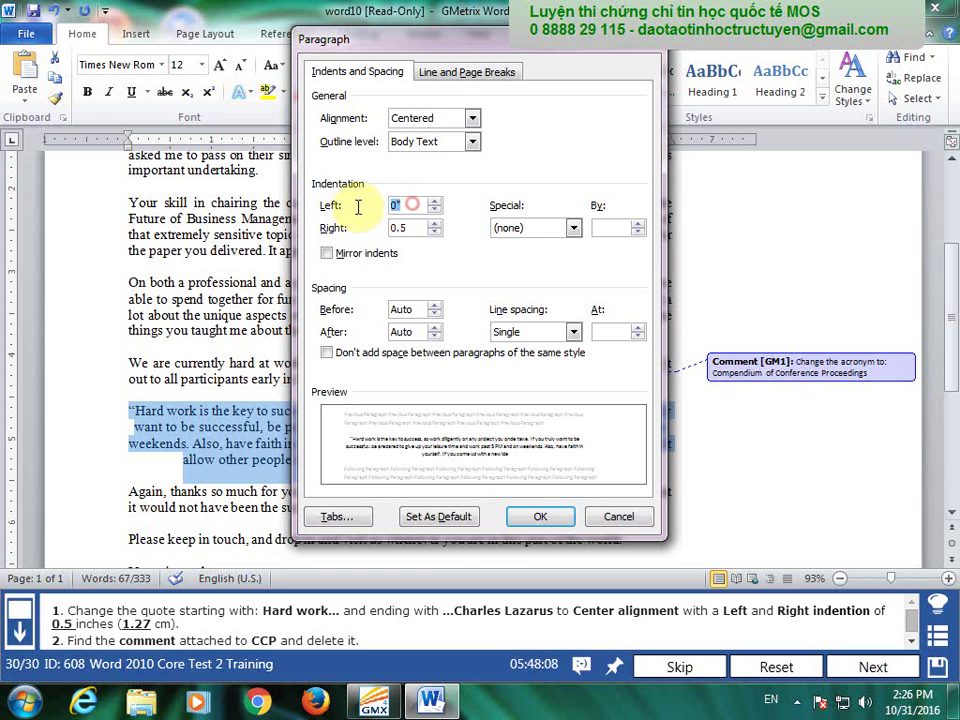
pyautogui.write('0.5')
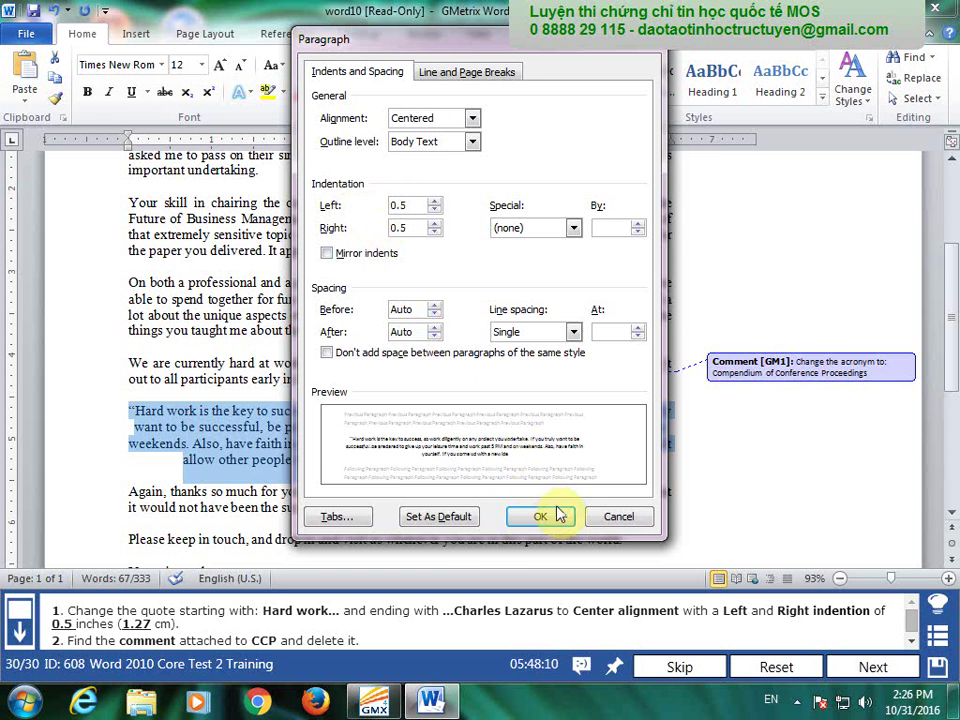
pyautogui.click(550, 515)
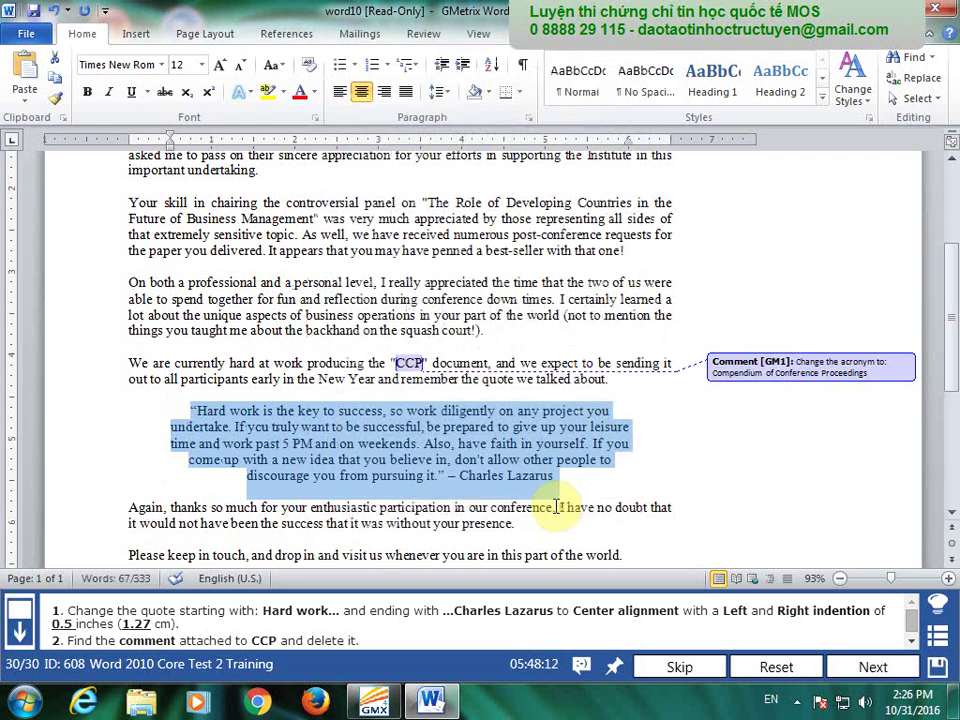
# Delete the comment on CCP, submit the task, and return to the question list.
pyautogui.click(757, 363)
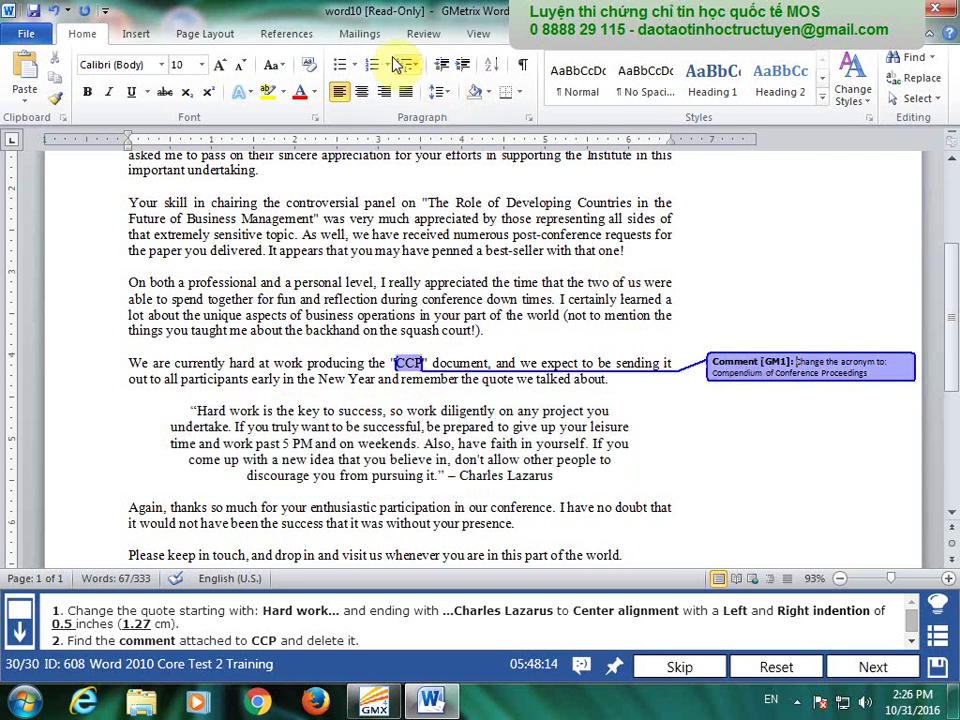
pyautogui.click(423, 33)
pyautogui.click(345, 57)
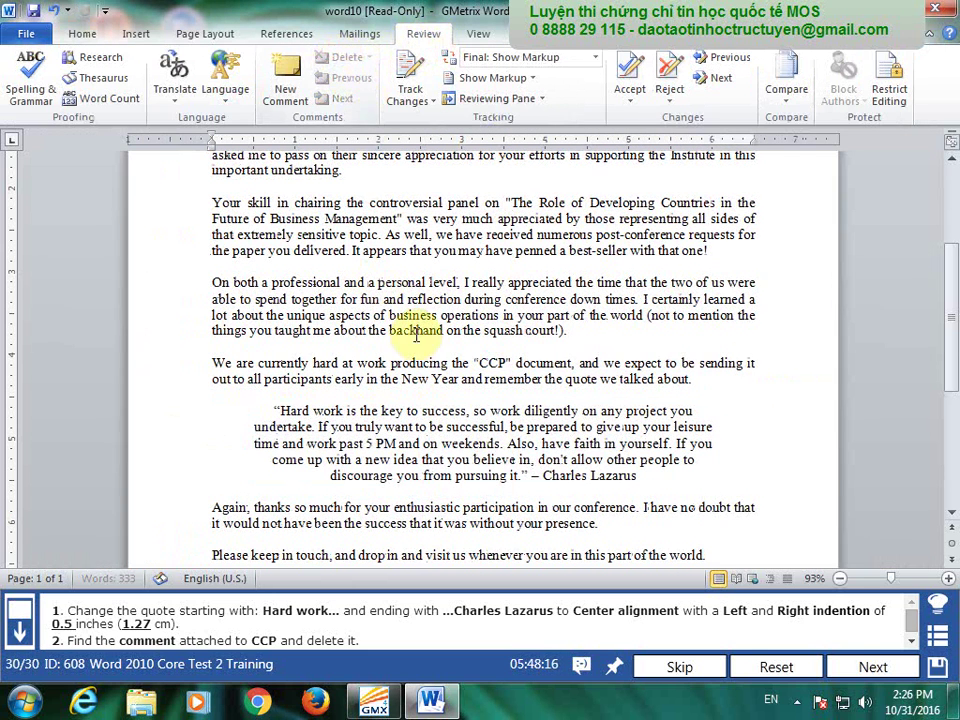
pyautogui.click(897, 669)
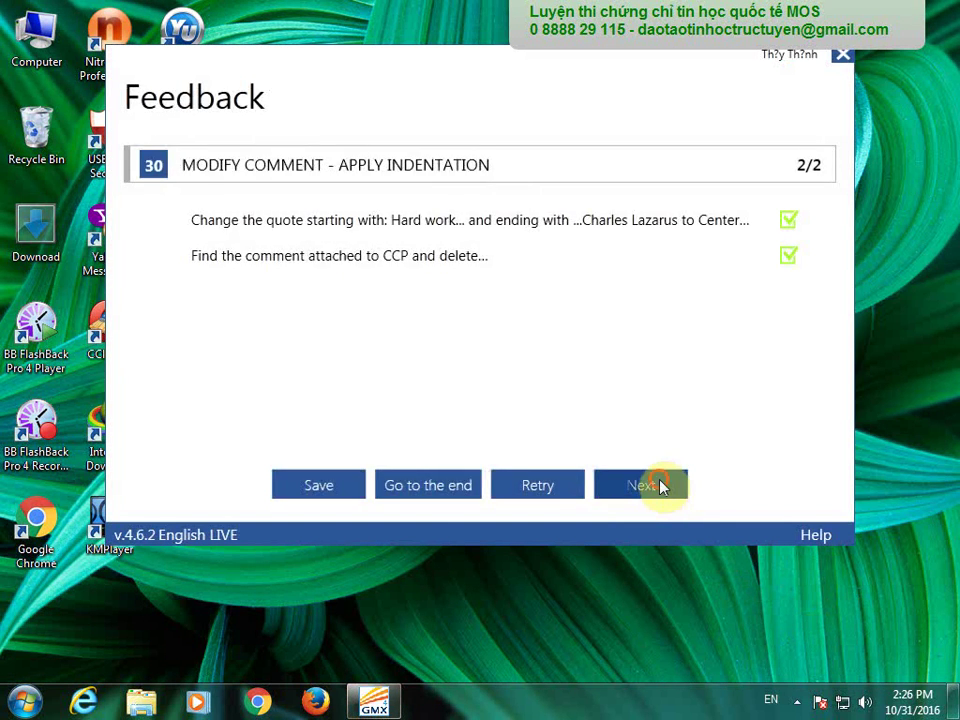
pyautogui.click(660, 487)
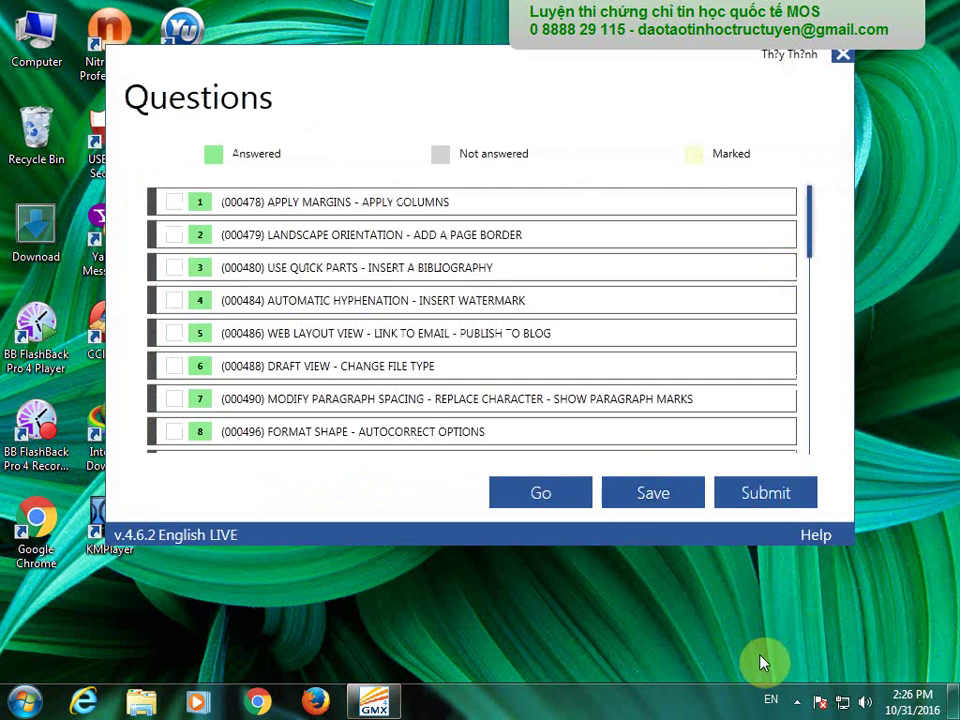